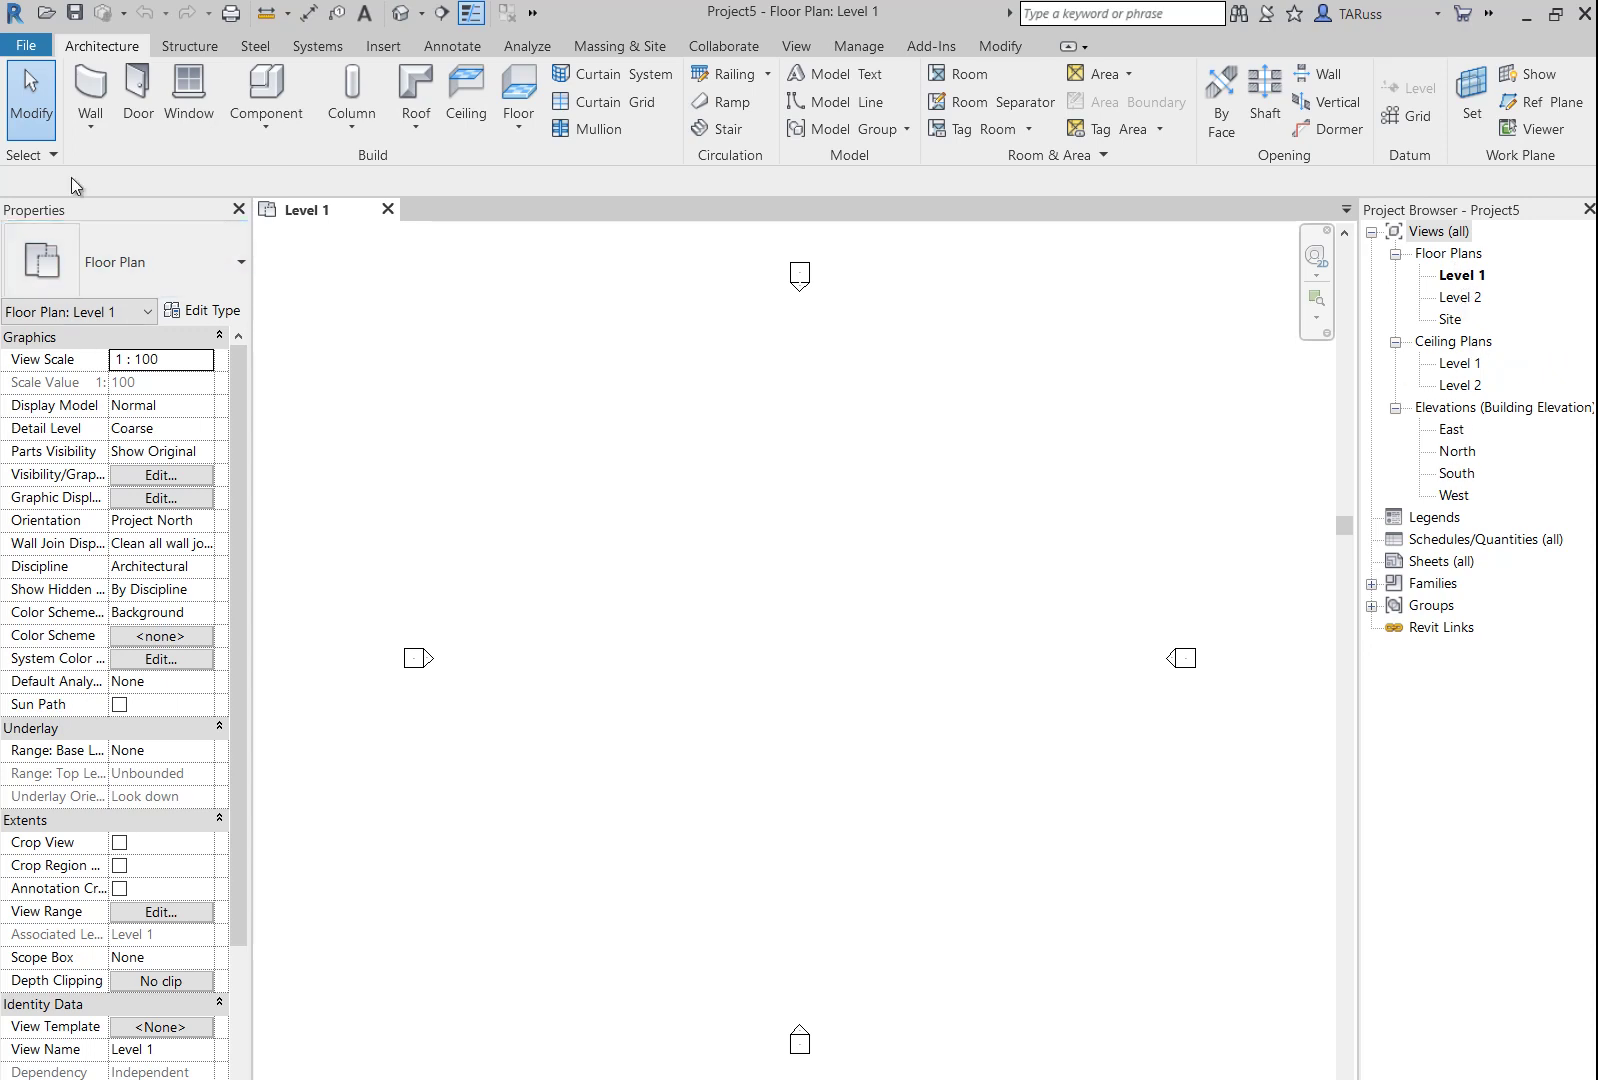
- Start the Wall tool with the Exterior - Brick on Mtl. Stud wall type
click(95, 96)
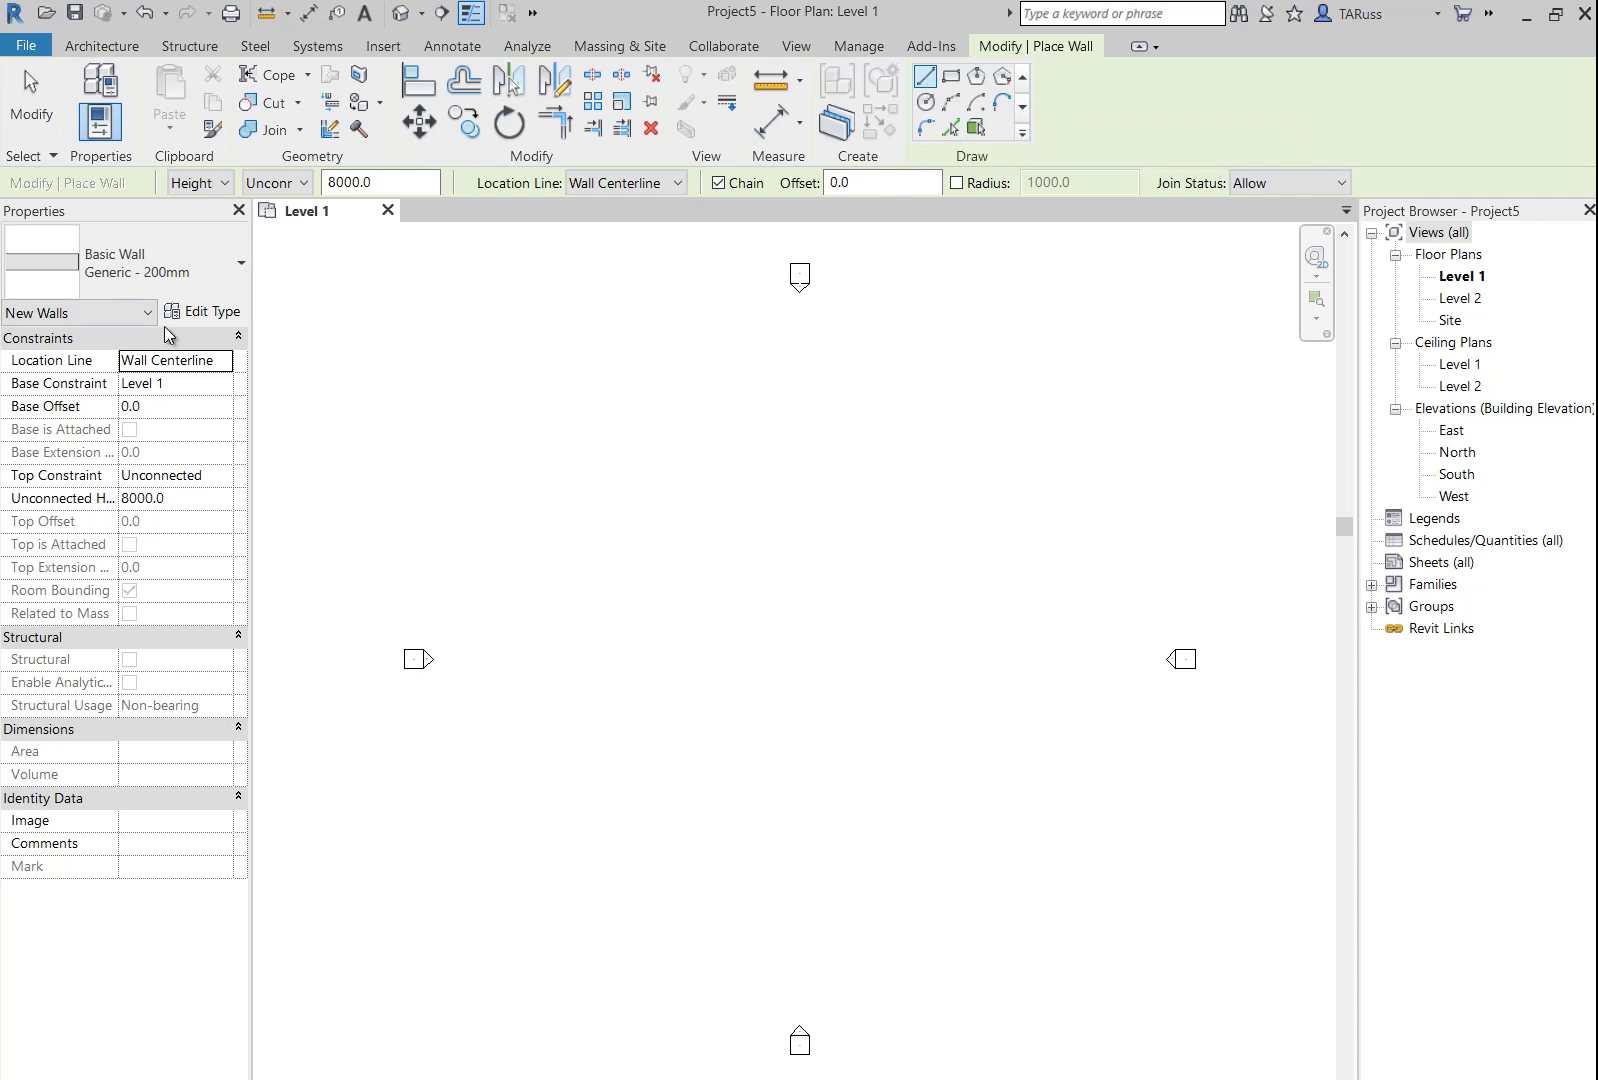
click(168, 273)
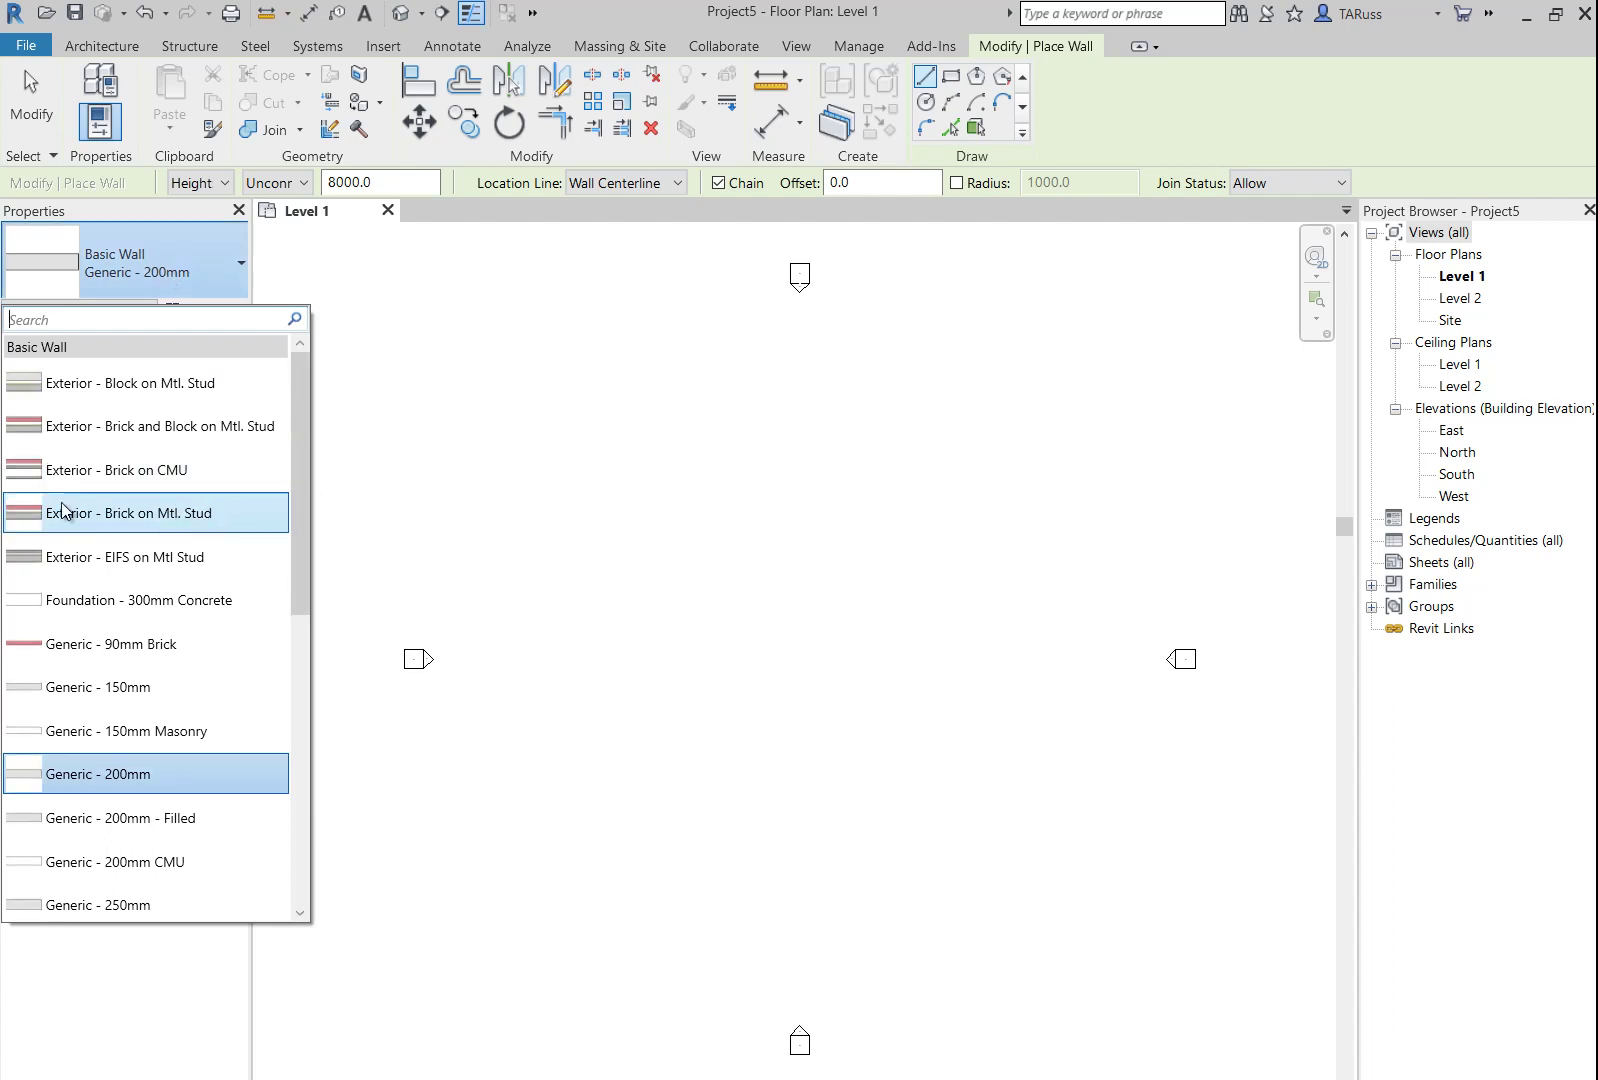
click(140, 514)
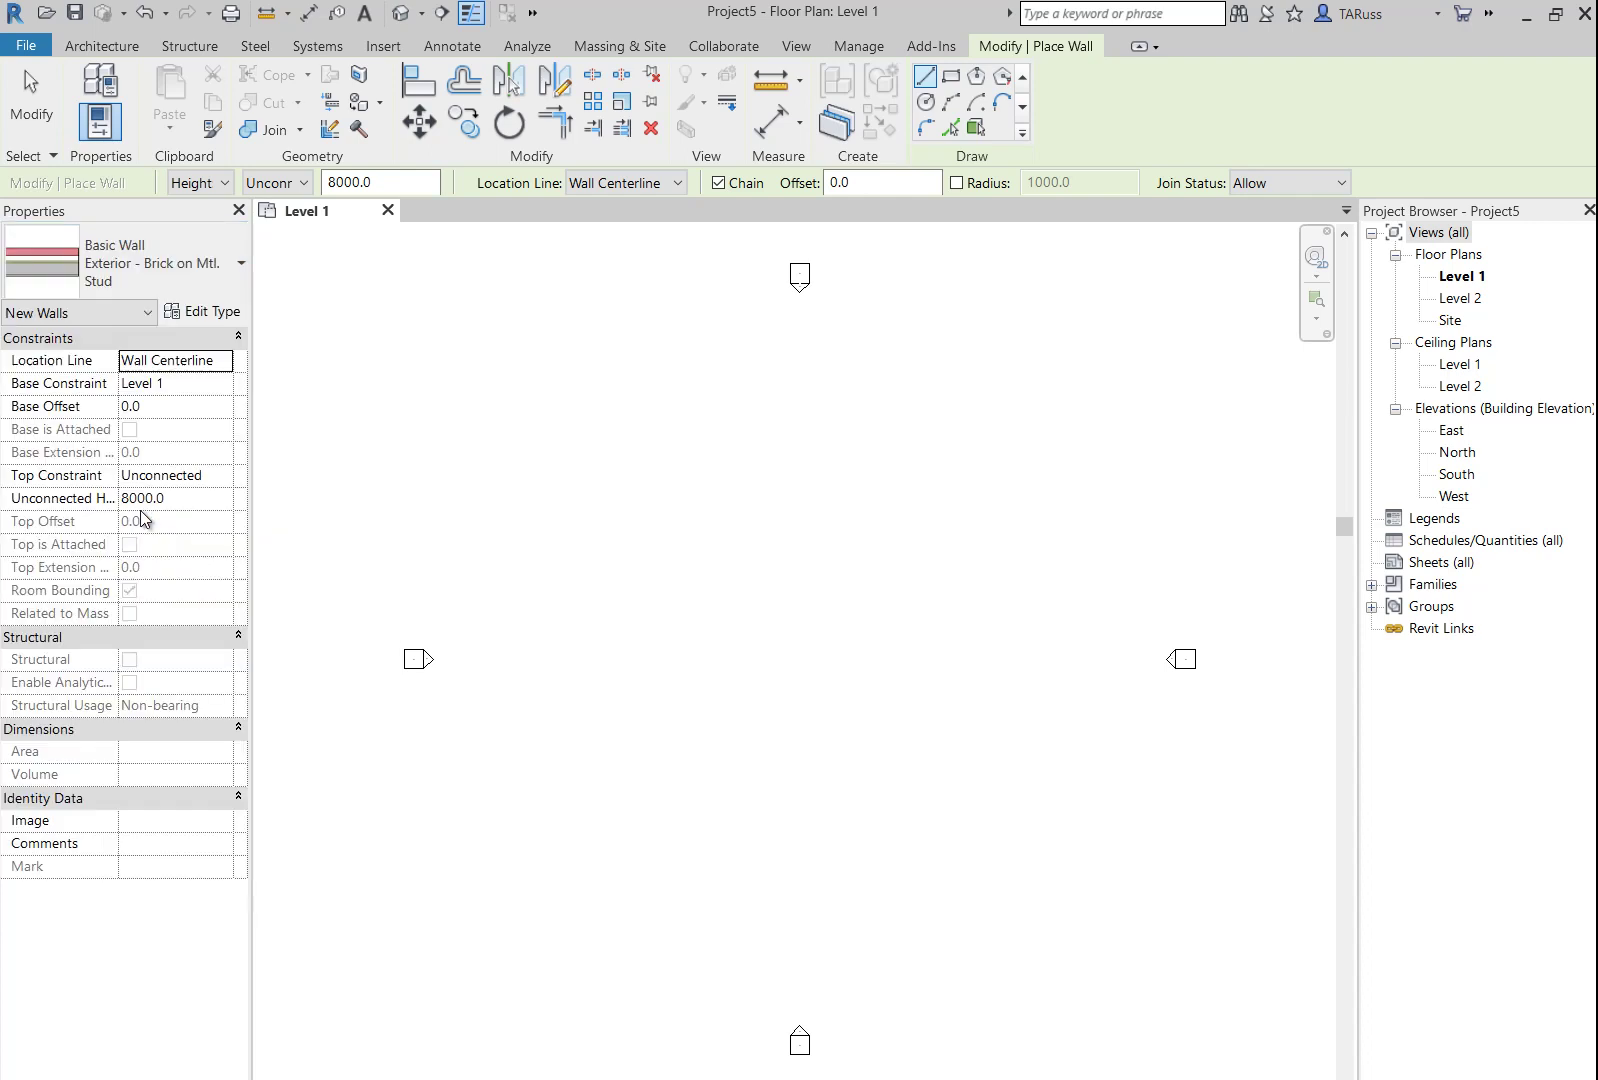
- Draw one straight horizontal wall between a start point and an end point
click(727, 549)
scroll(774, 558, up, 5)
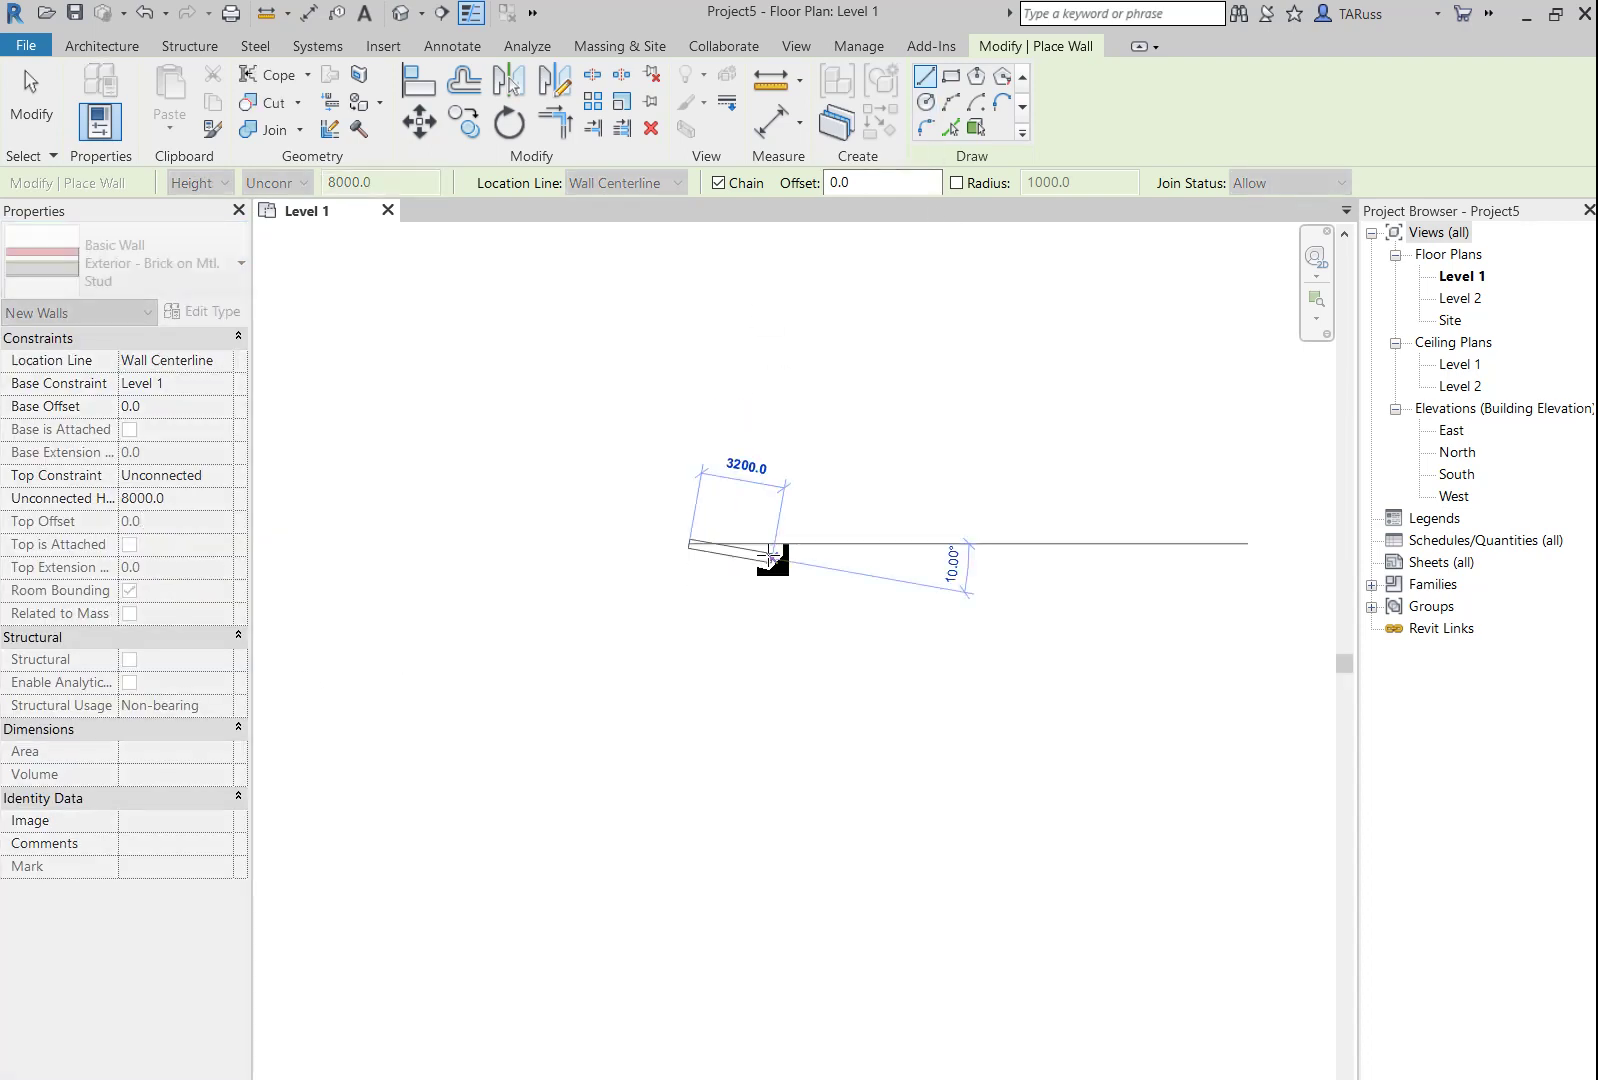
scroll(743, 533, up, 2)
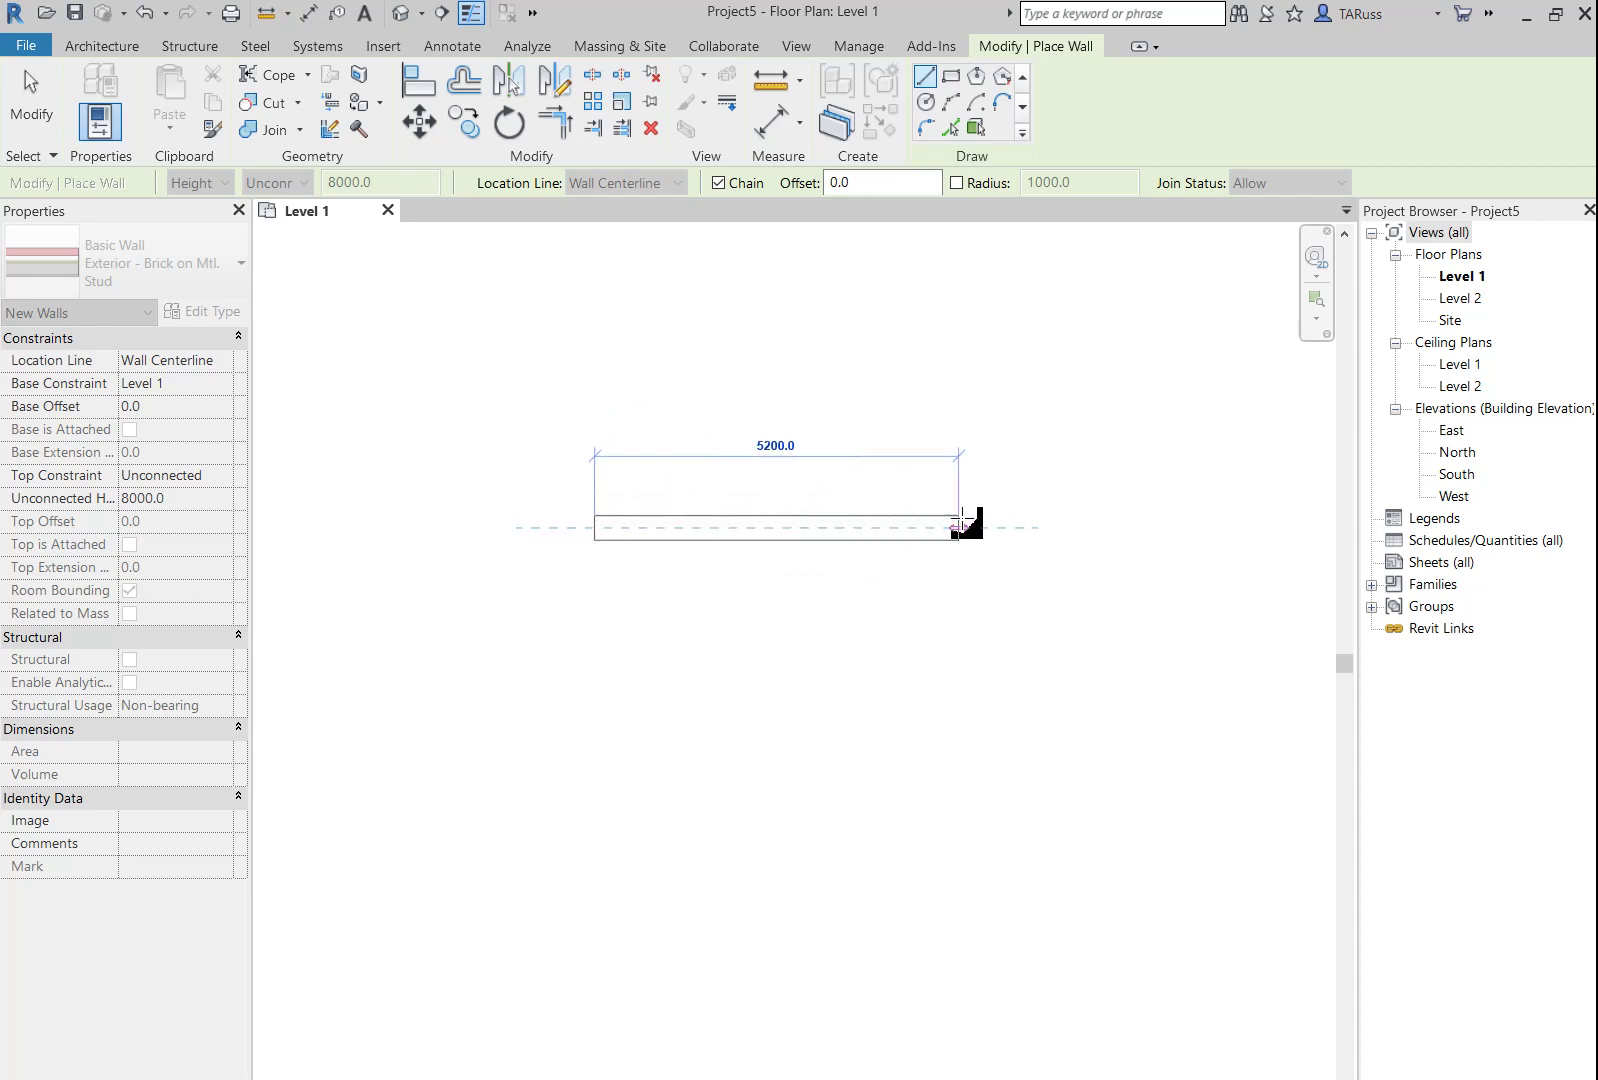
click(595, 527)
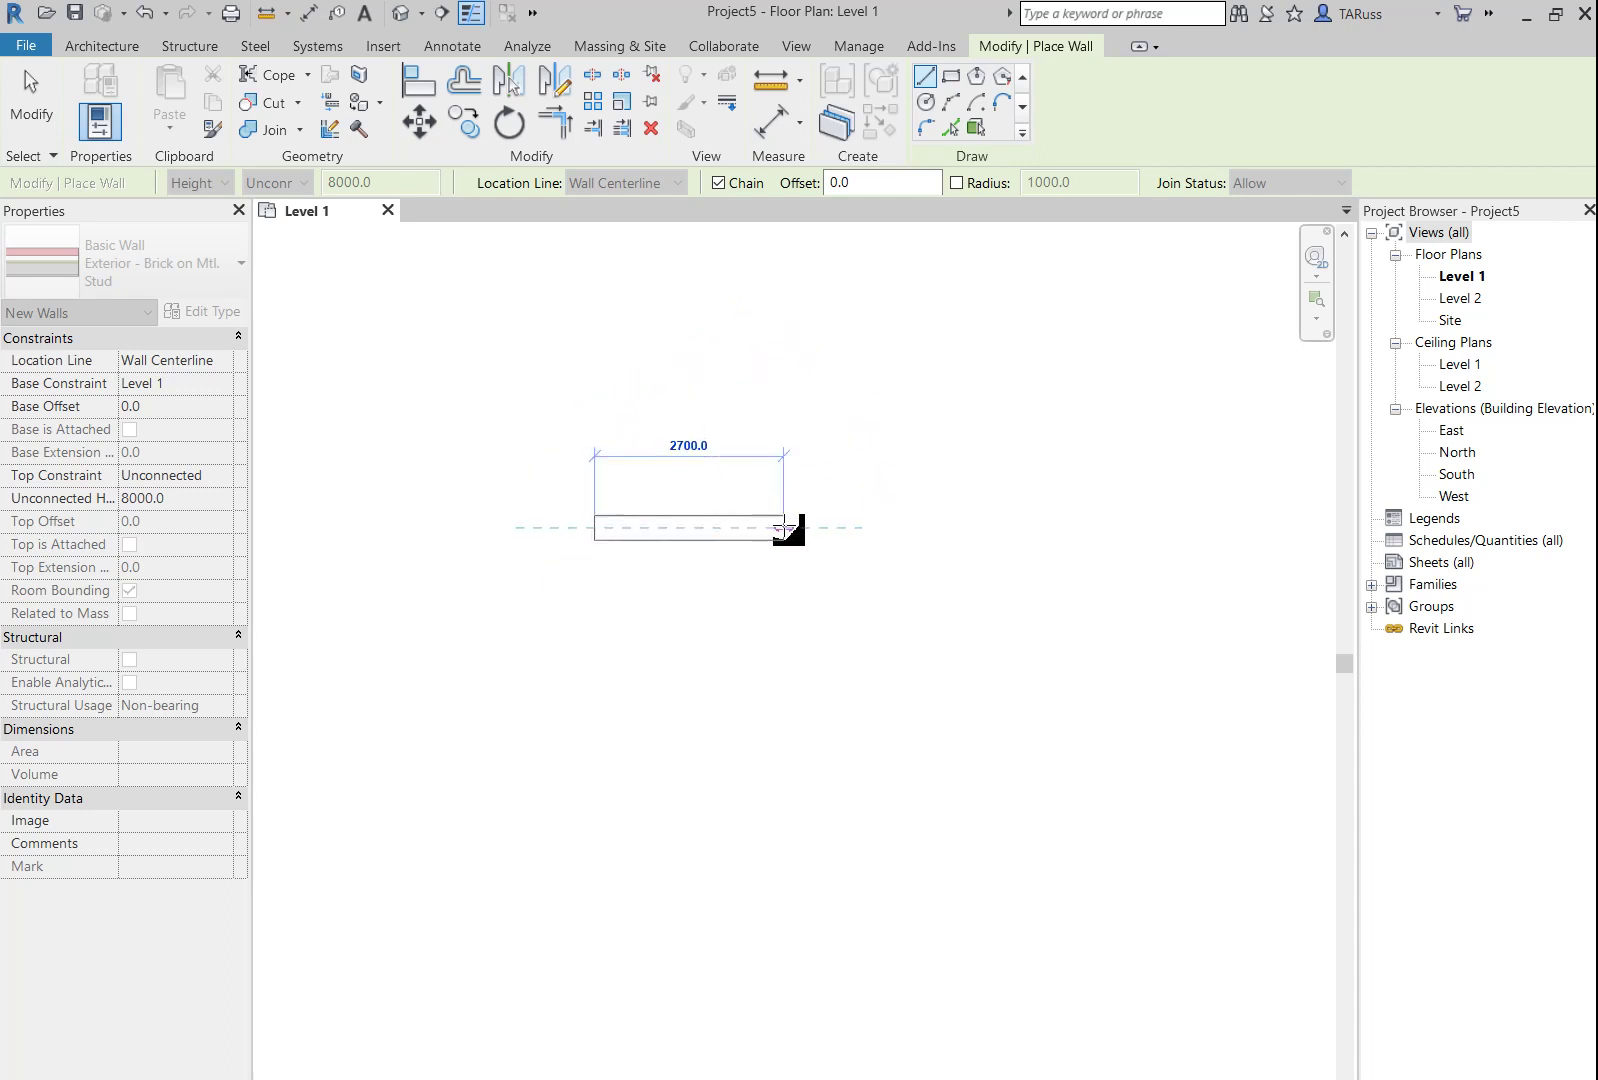
click(957, 528)
- Cancel the wall chain and leave the Wall tool
right_click(1016, 477)
click(1018, 468)
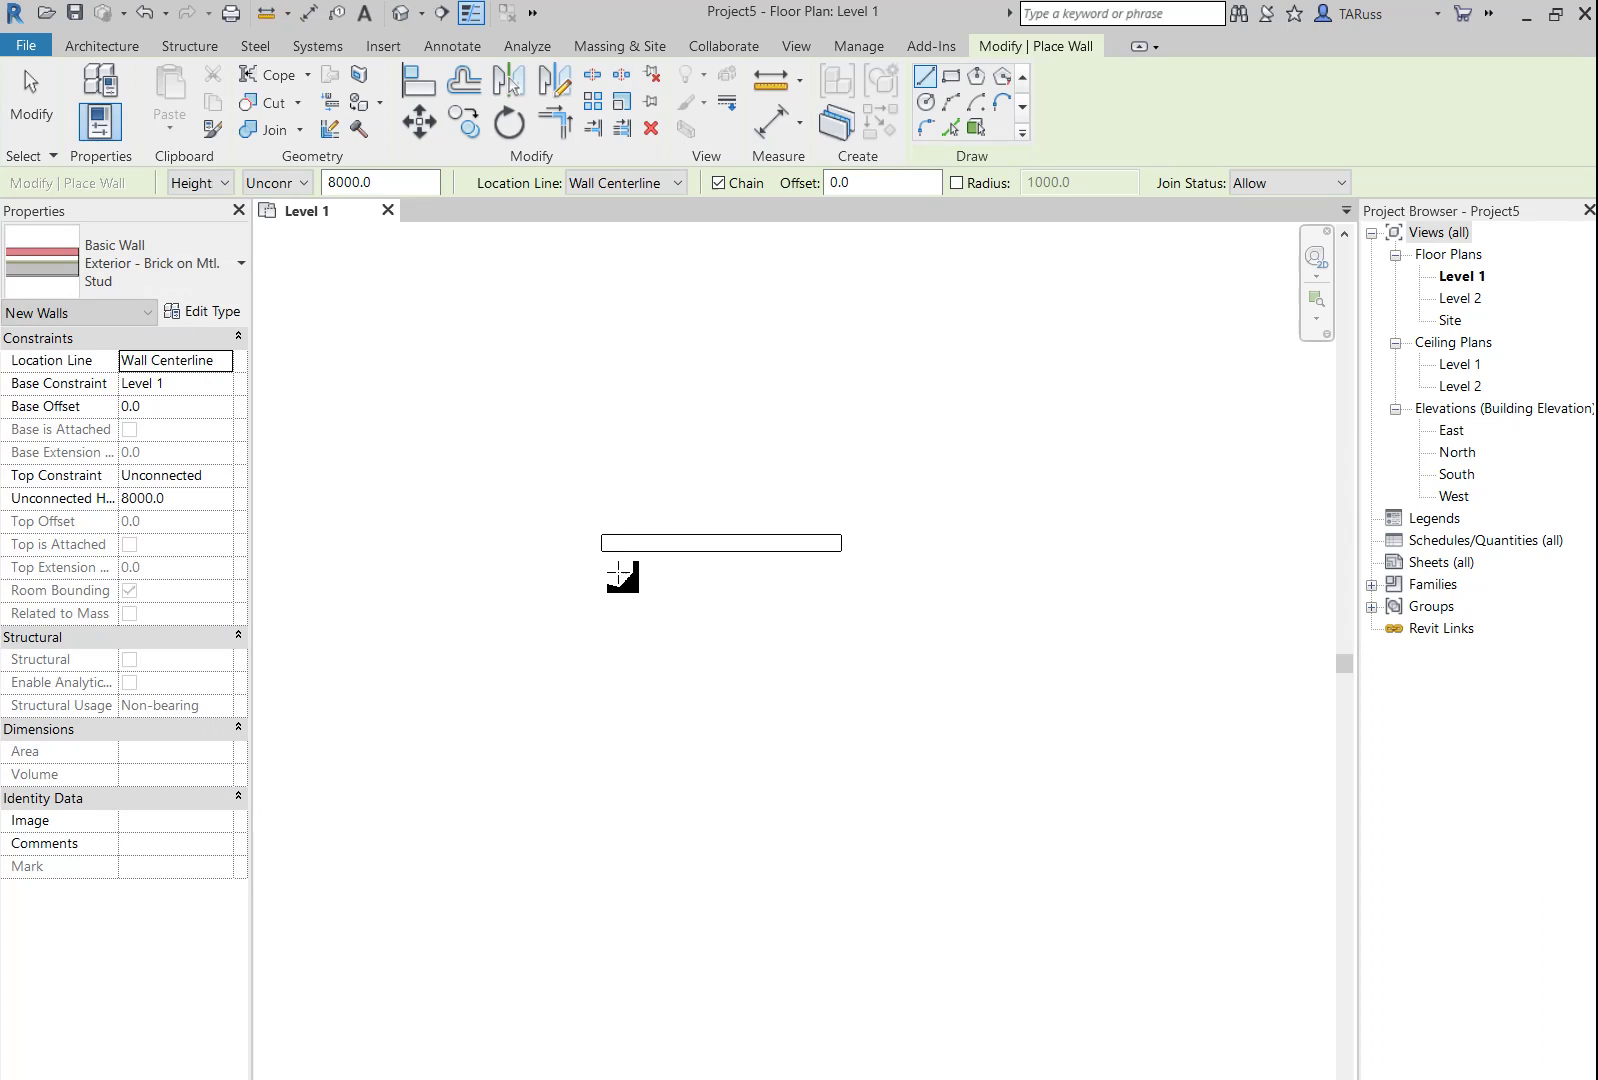
click(30, 108)
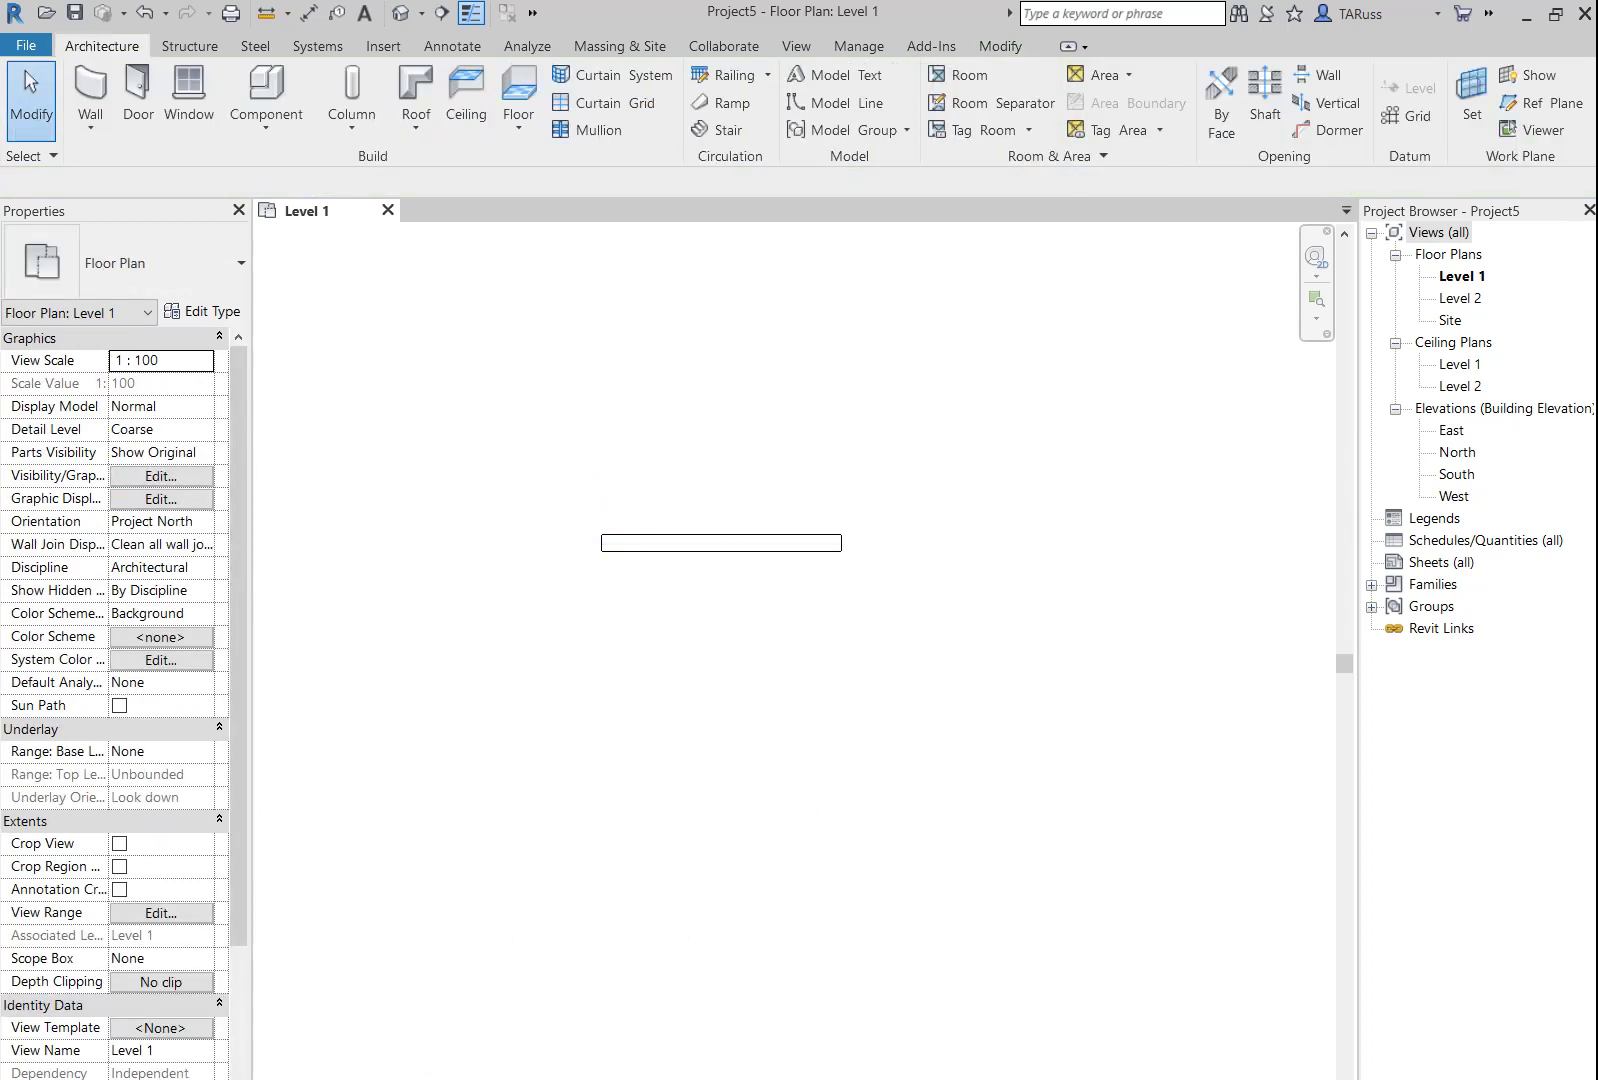
- Set the plan's Detail Level to Fine and Visual Style to Shaded, then zoom in
click(358, 1078)
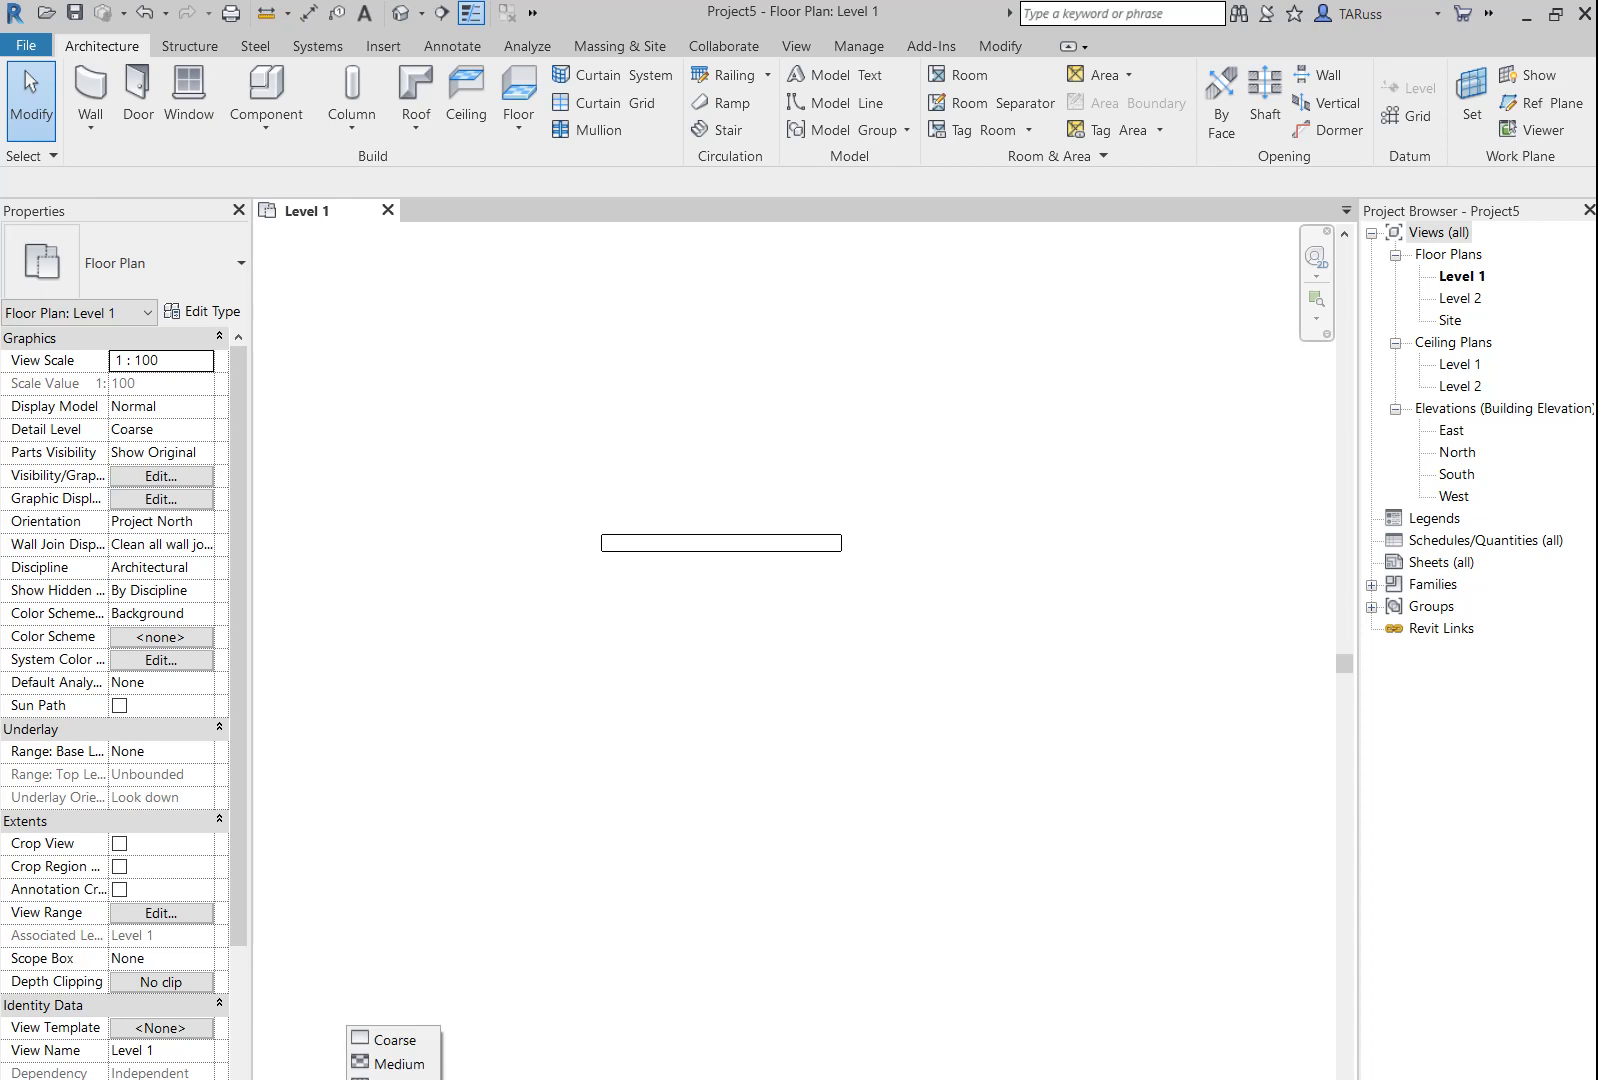
click(393, 1078)
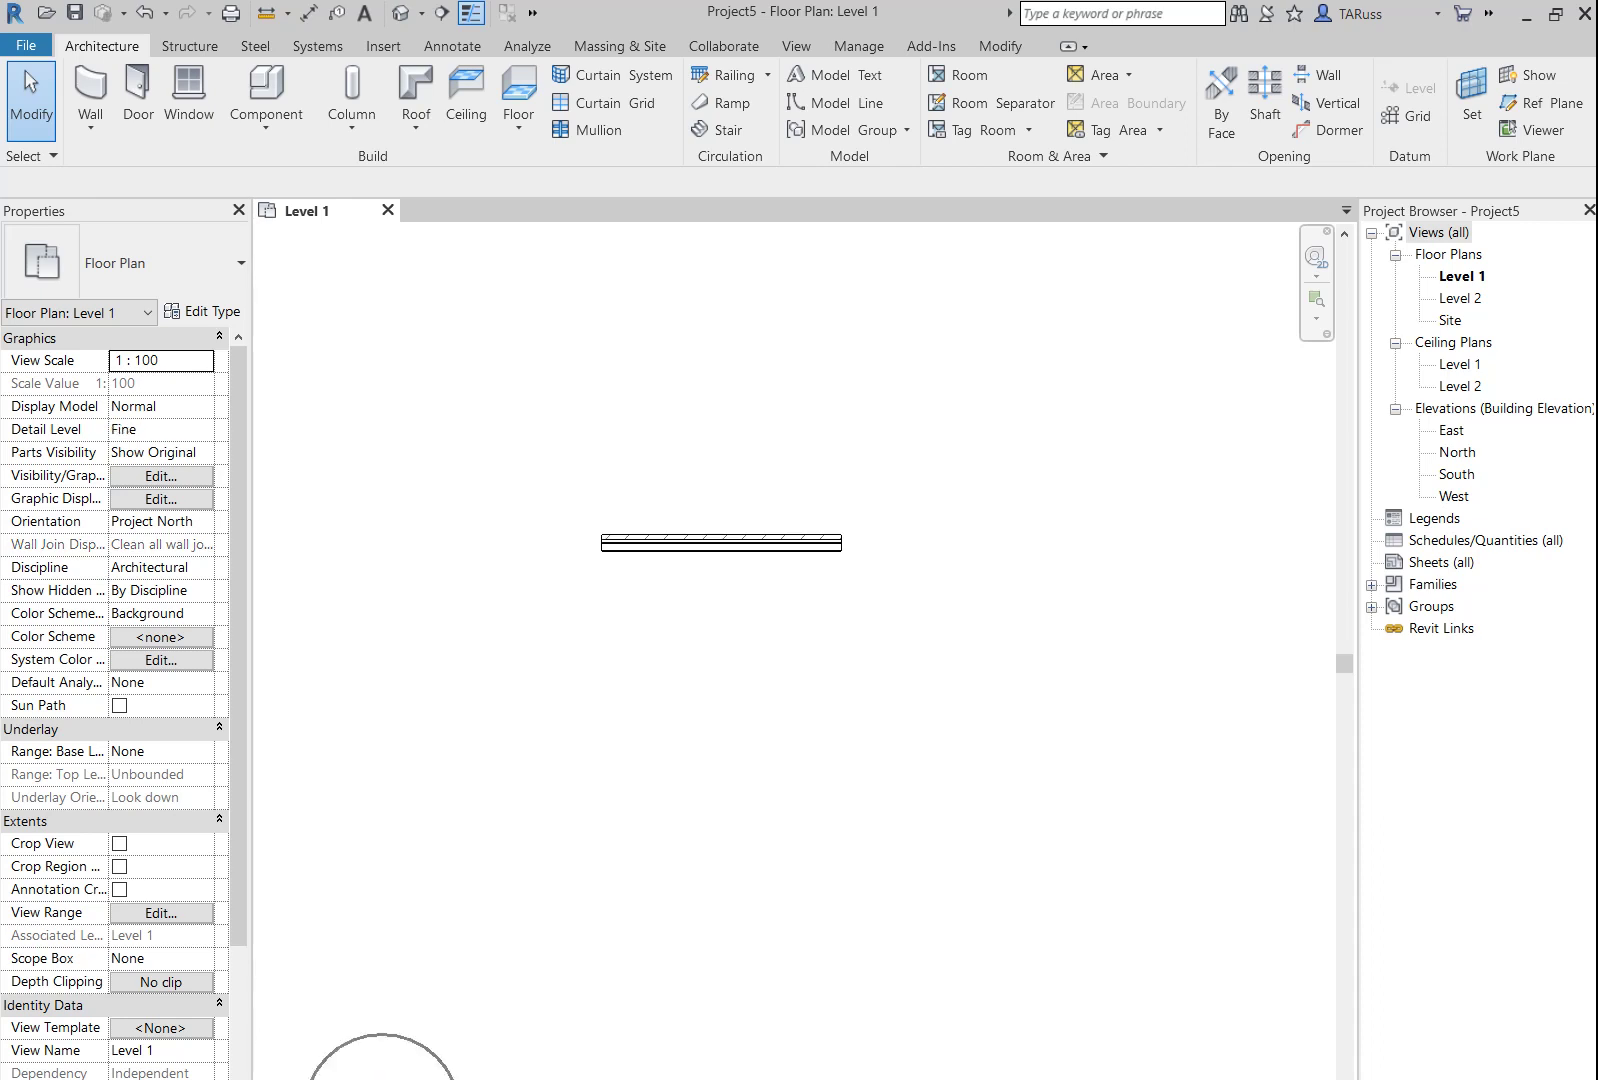
click(380, 1078)
click(410, 1015)
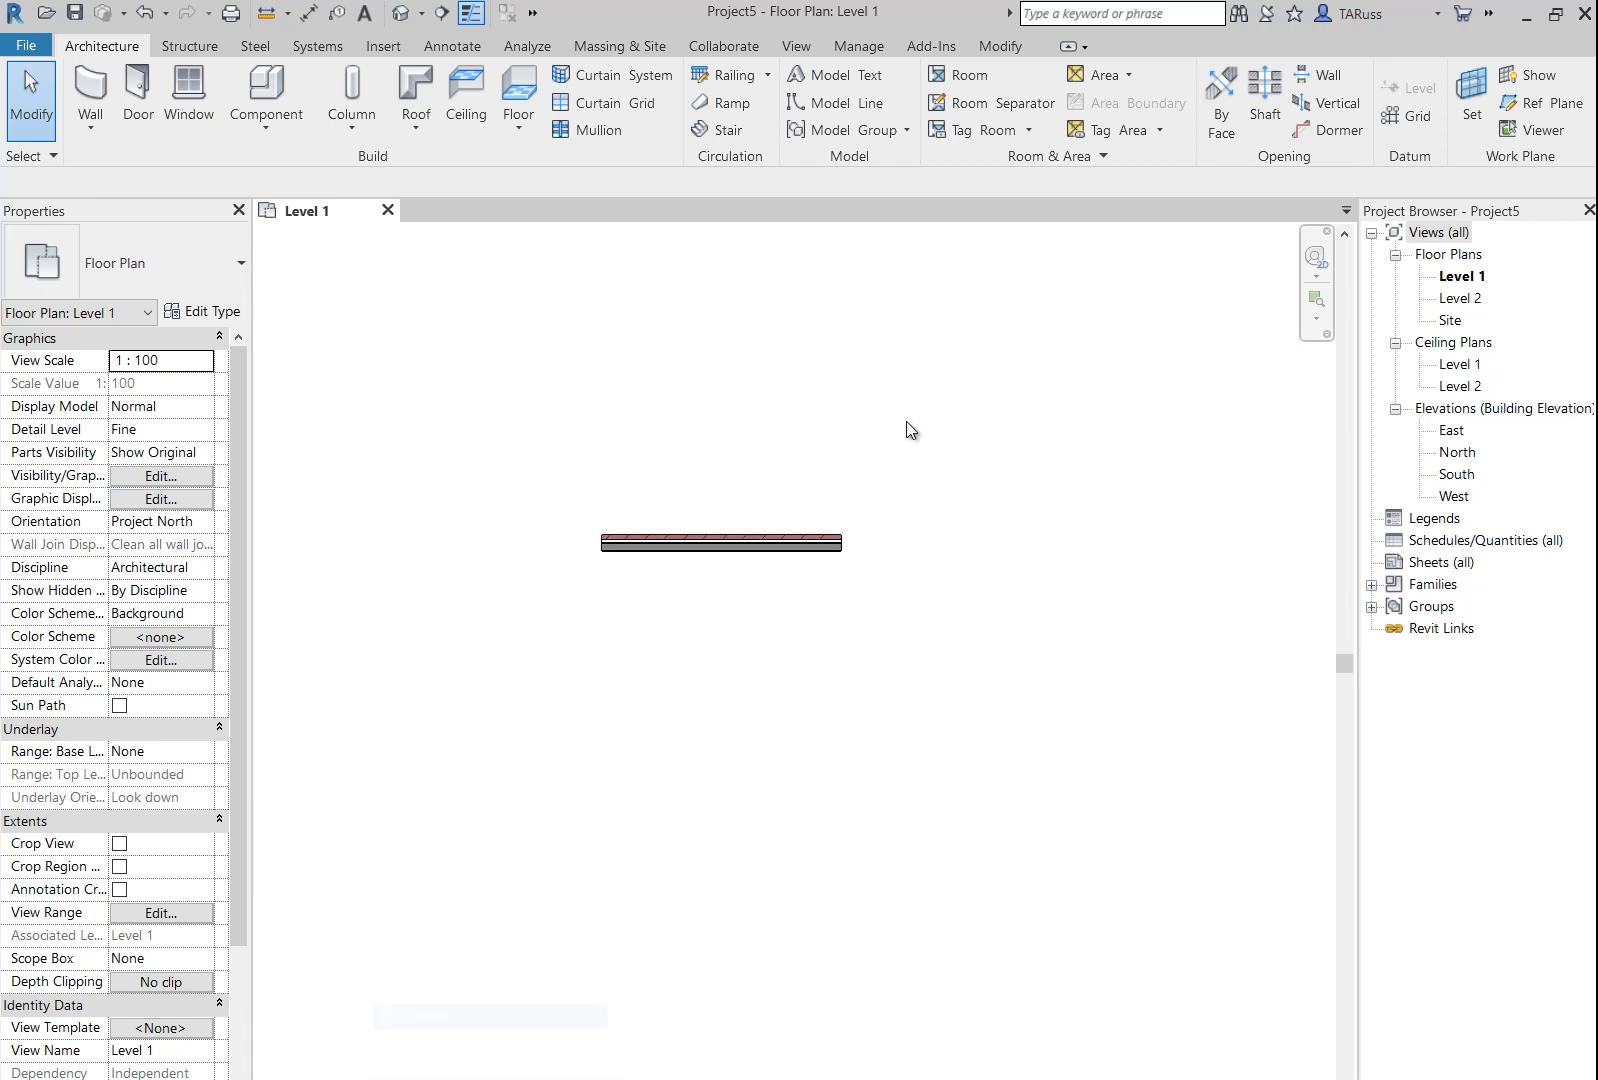
scroll(710, 520, up, 1)
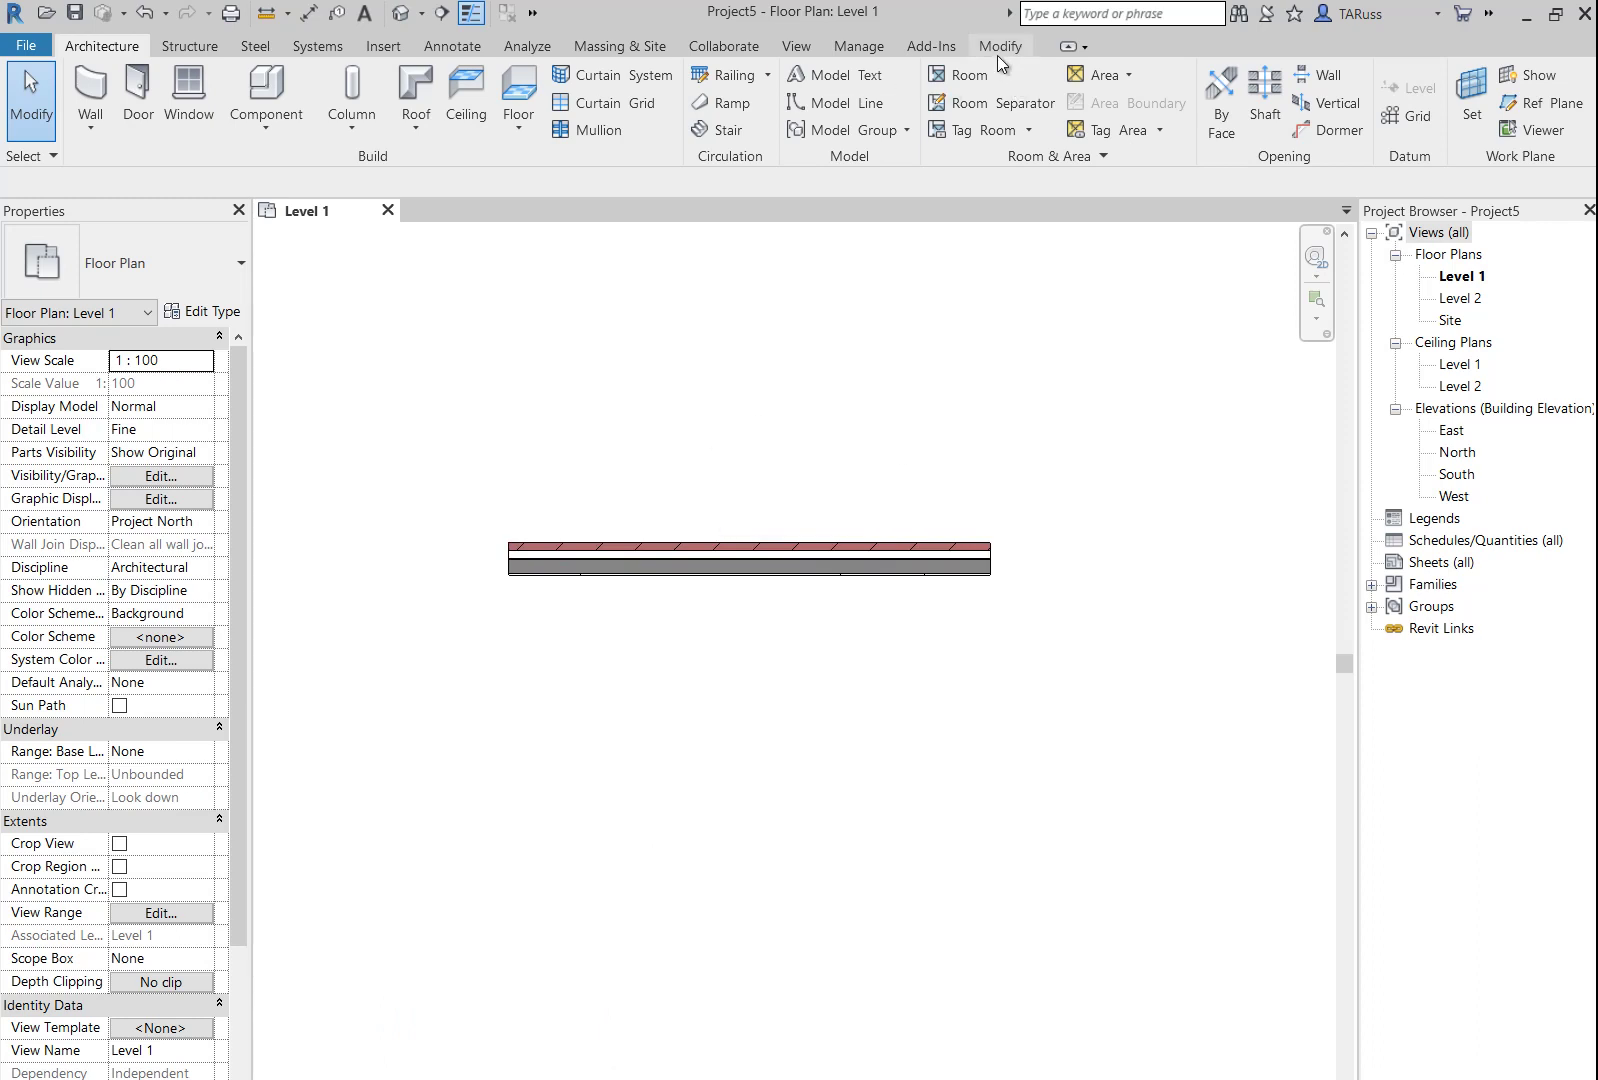
- Draw a 4200 × 3500 rectangular wall enclosure below the straight wall
click(91, 97)
click(950, 81)
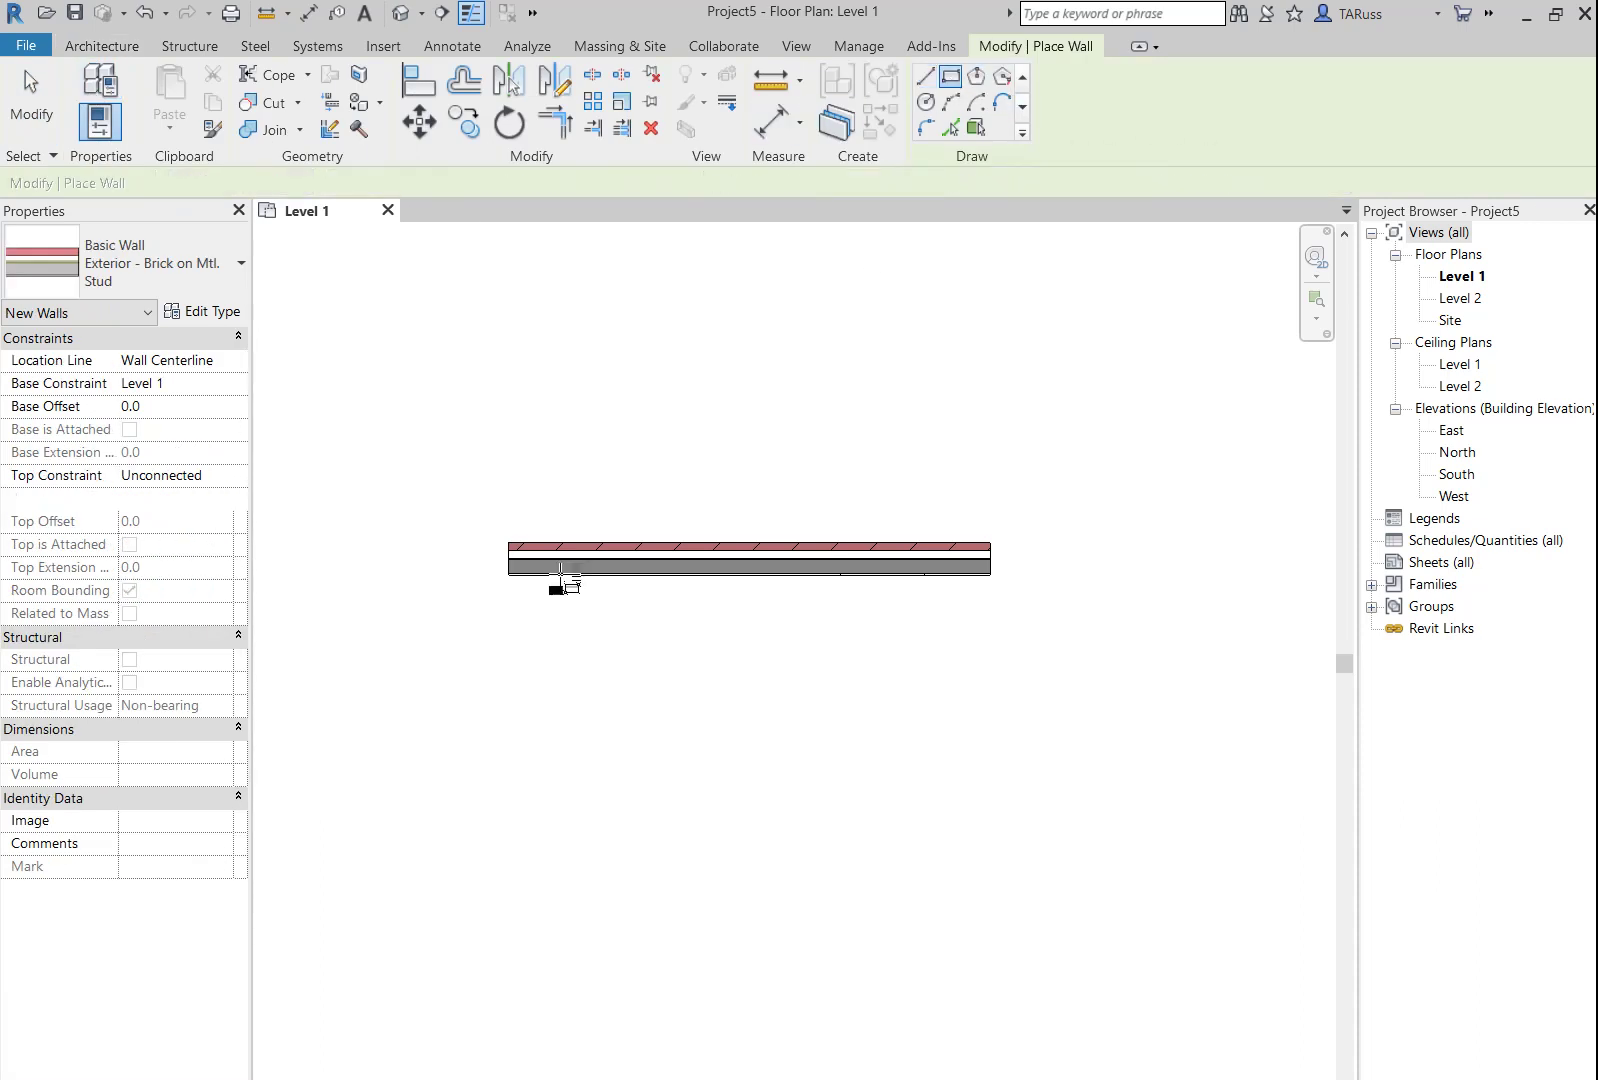
scroll(535, 520, down, 2)
click(520, 606)
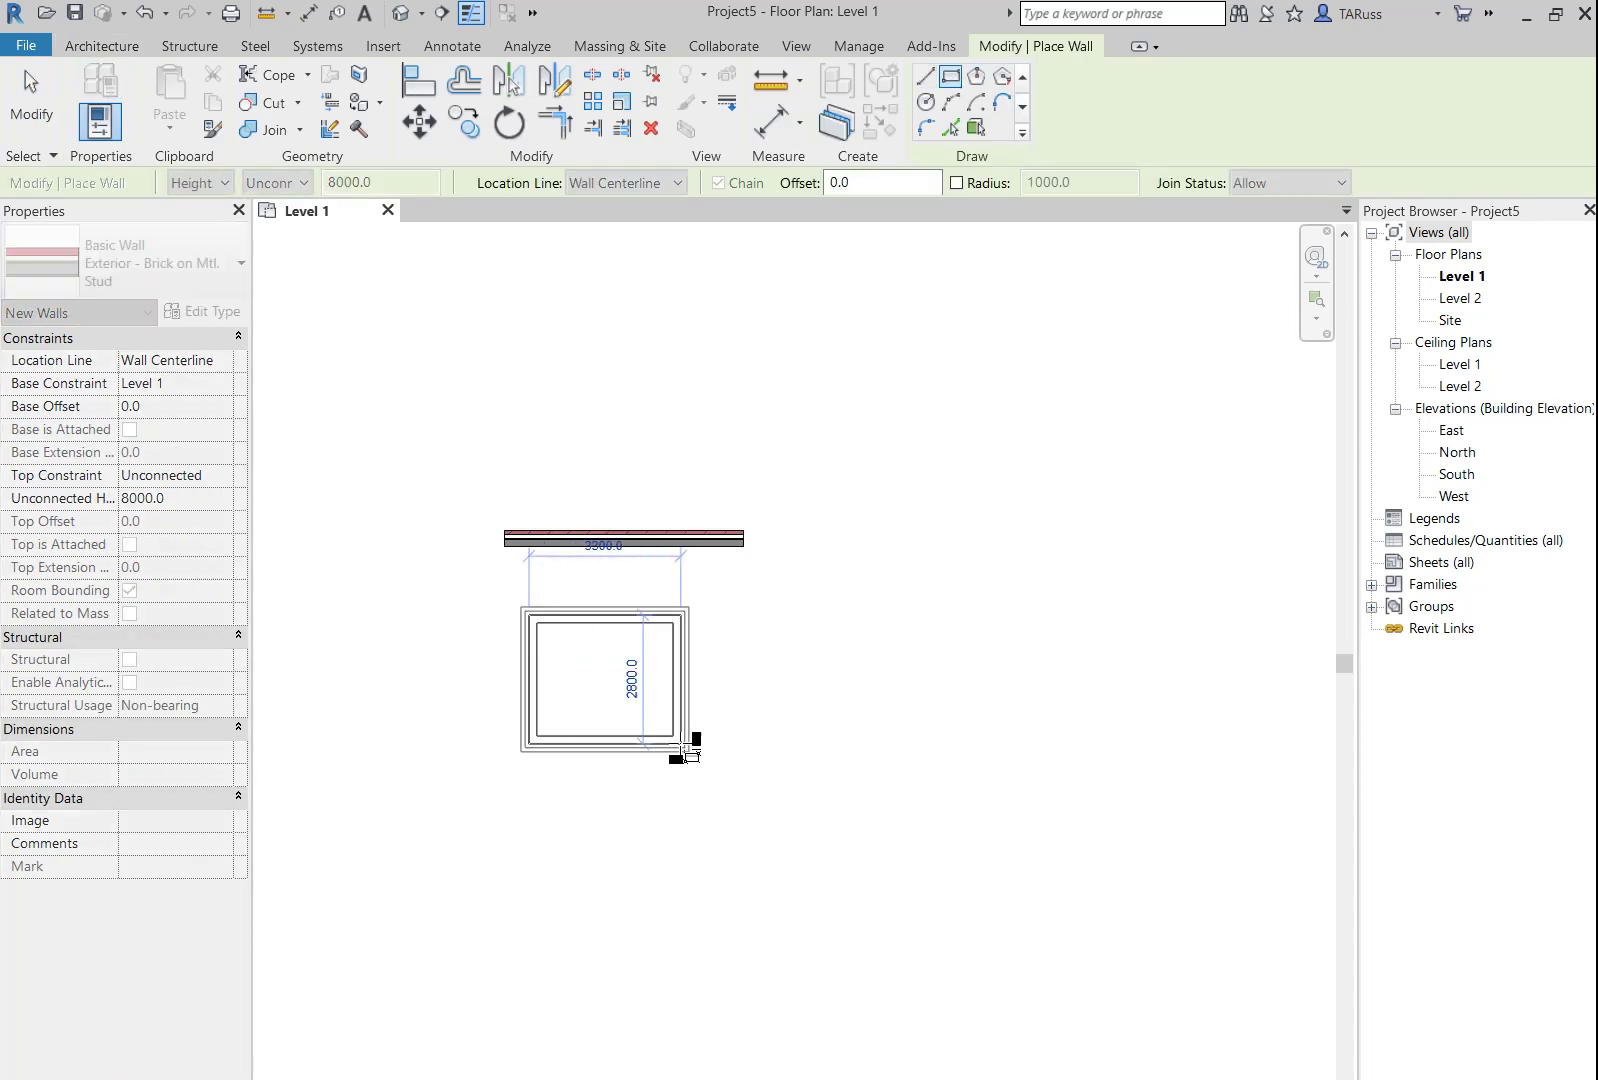
click(730, 784)
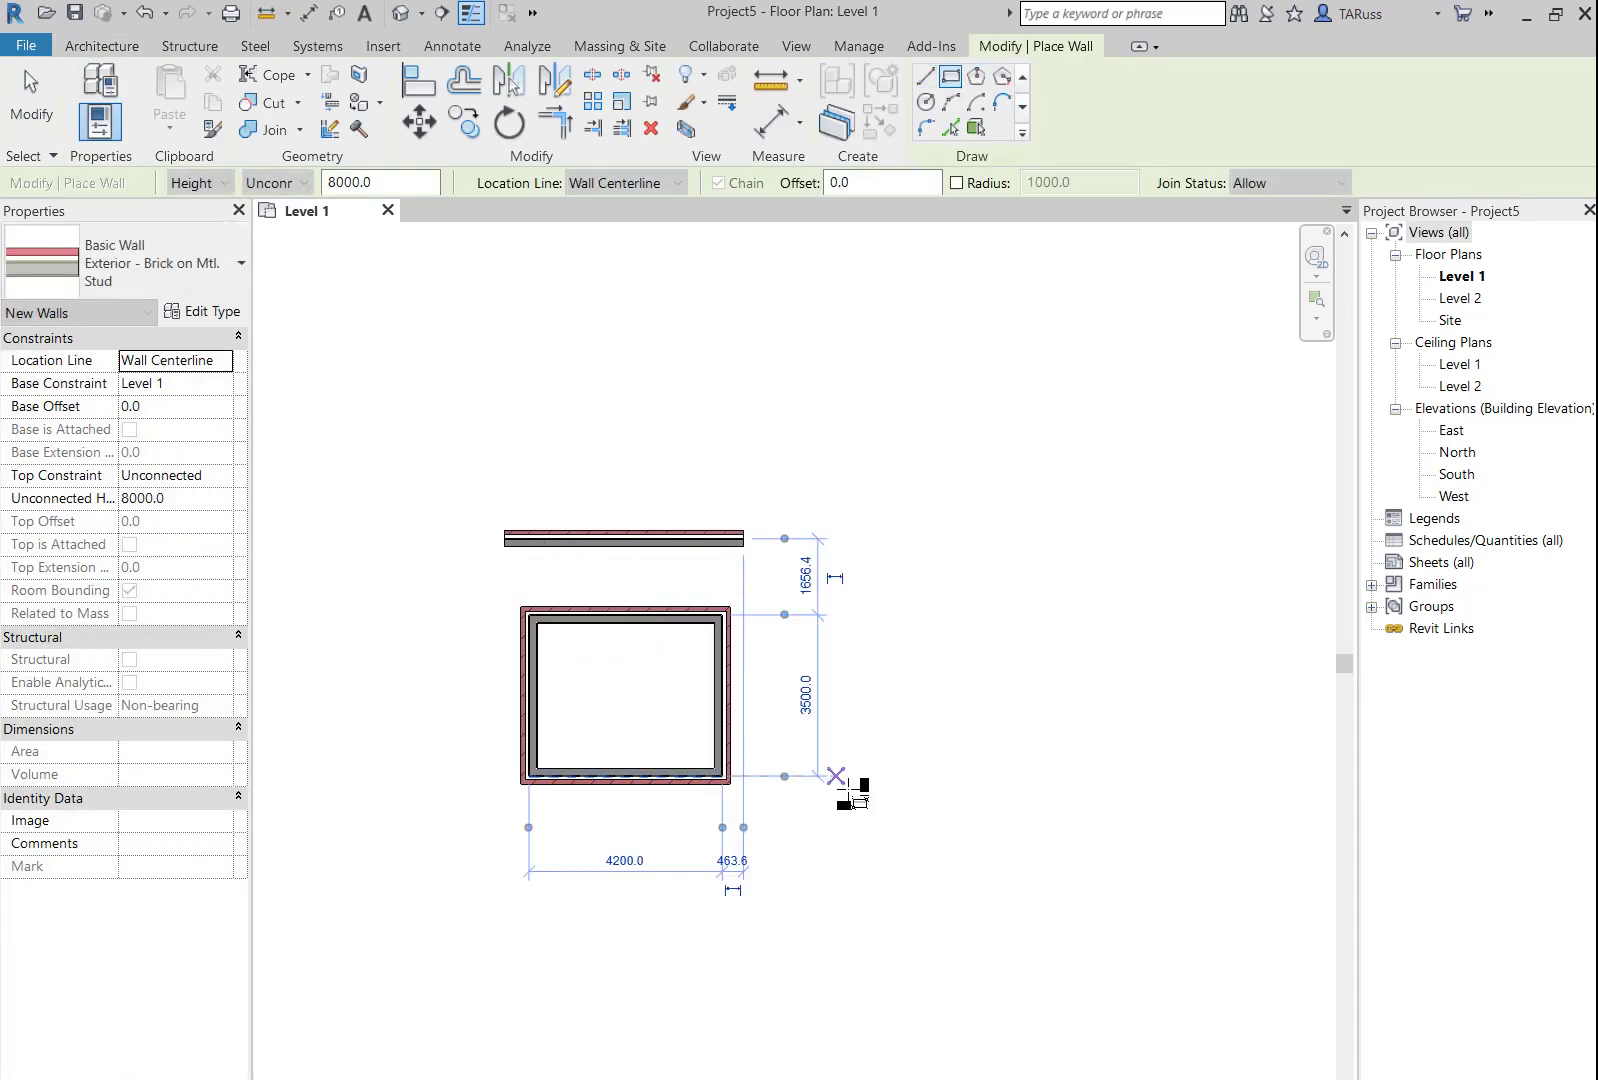
- Draw an eight-sided inscribed polygon wall ring beside the rectangle
click(976, 78)
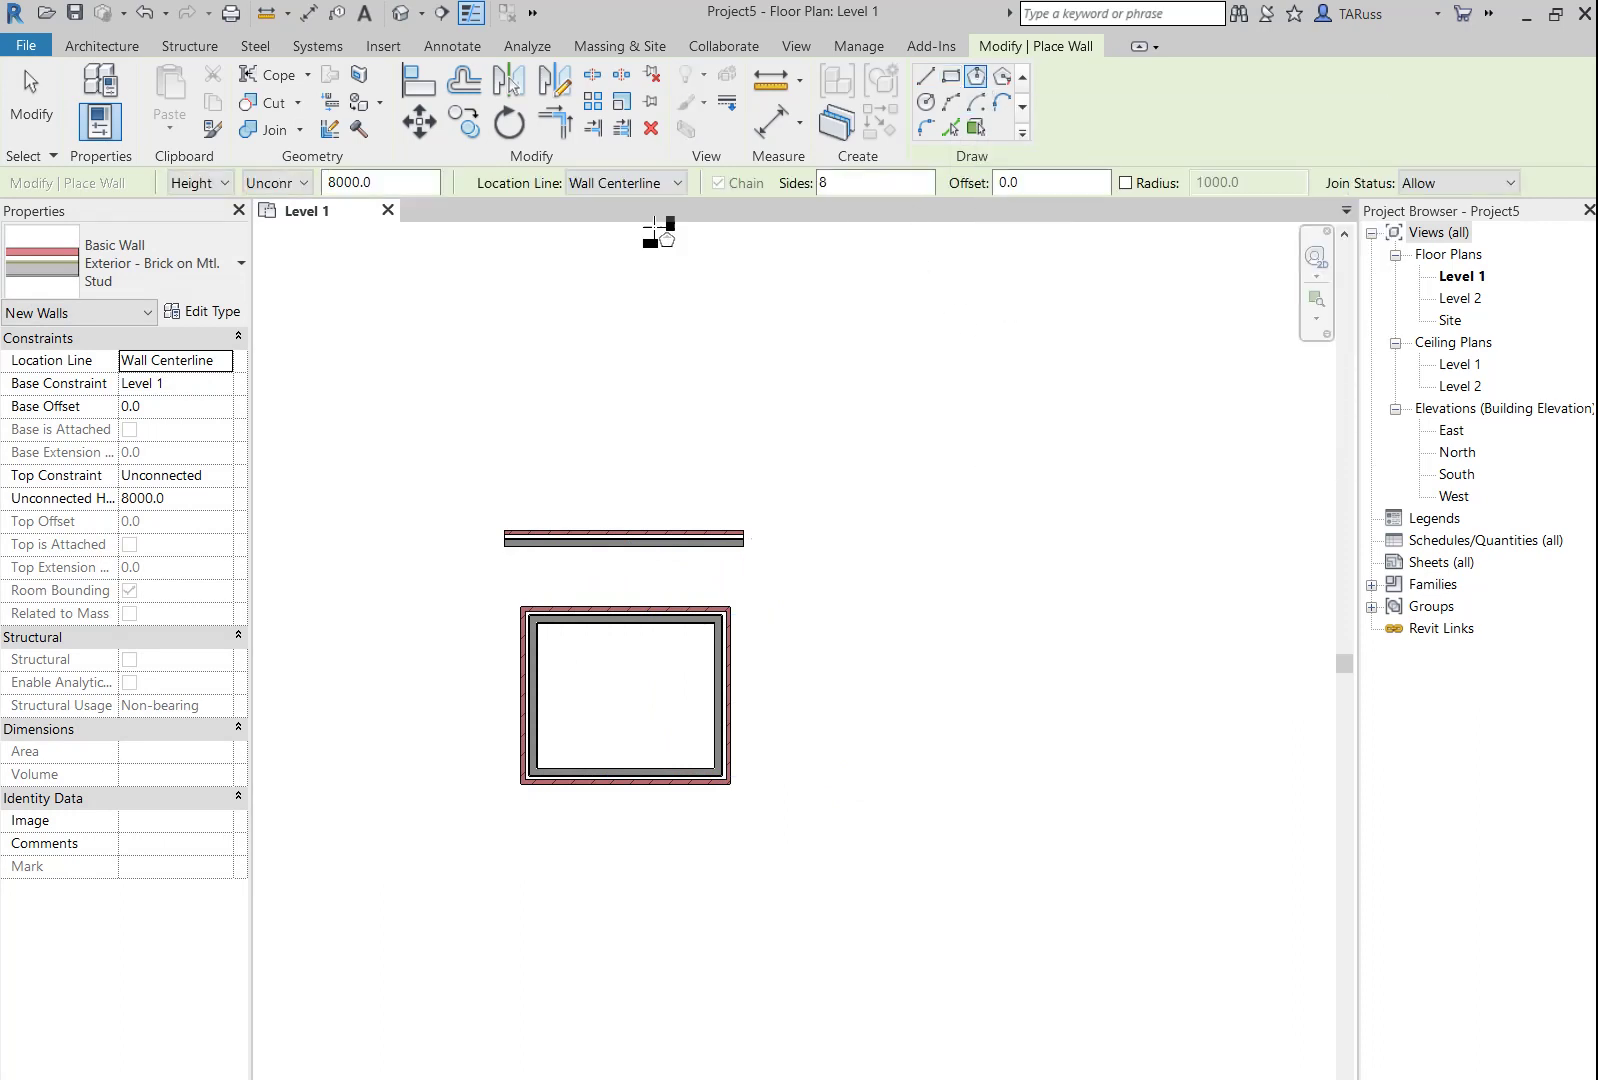
click(818, 184)
click(940, 521)
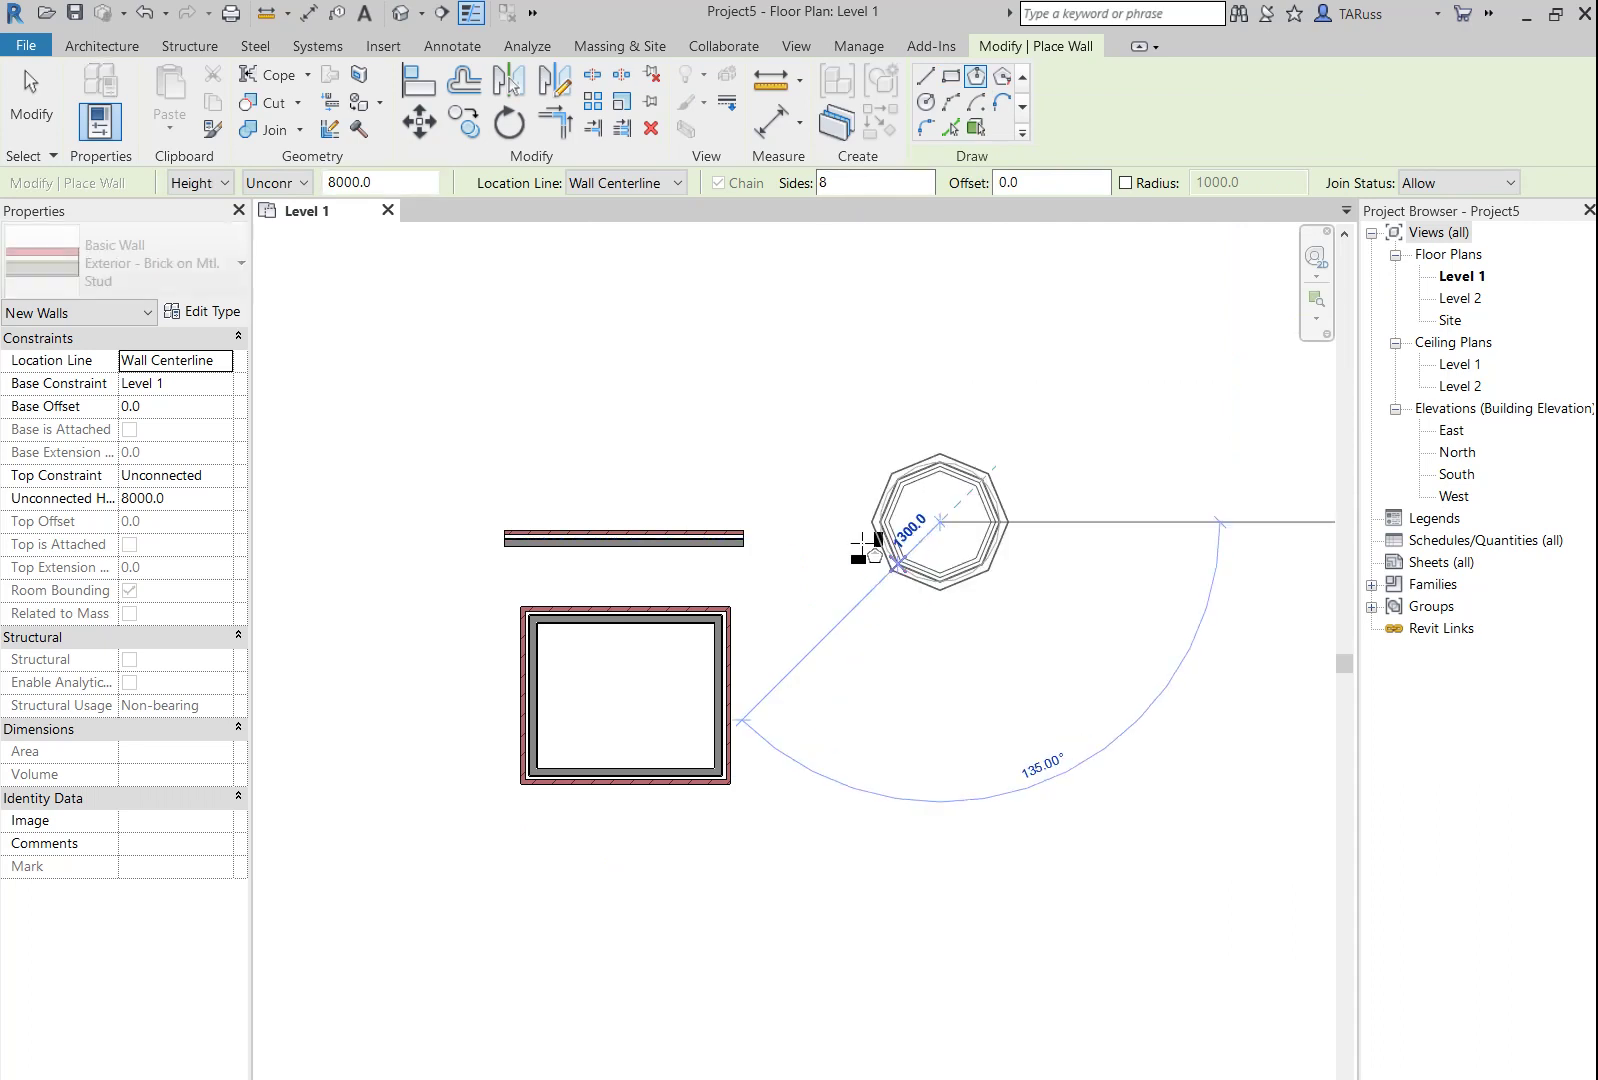
click(827, 486)
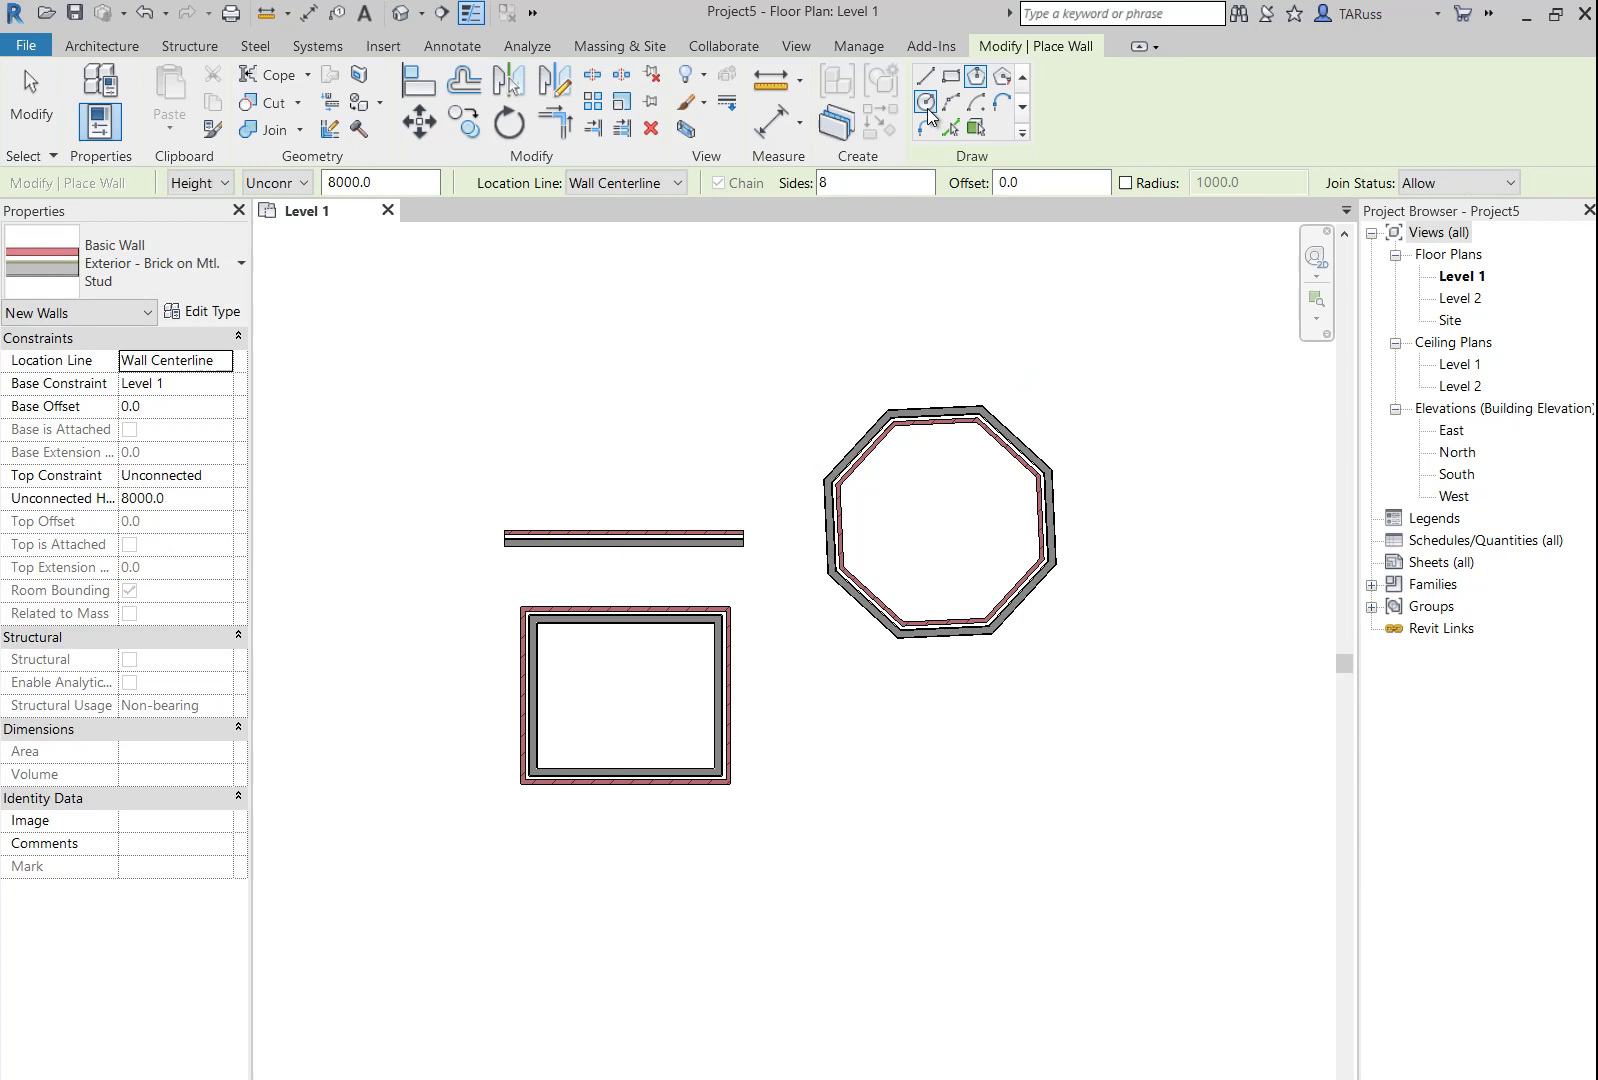
- Draw a circular wall with a 2400 radius
click(926, 103)
click(892, 806)
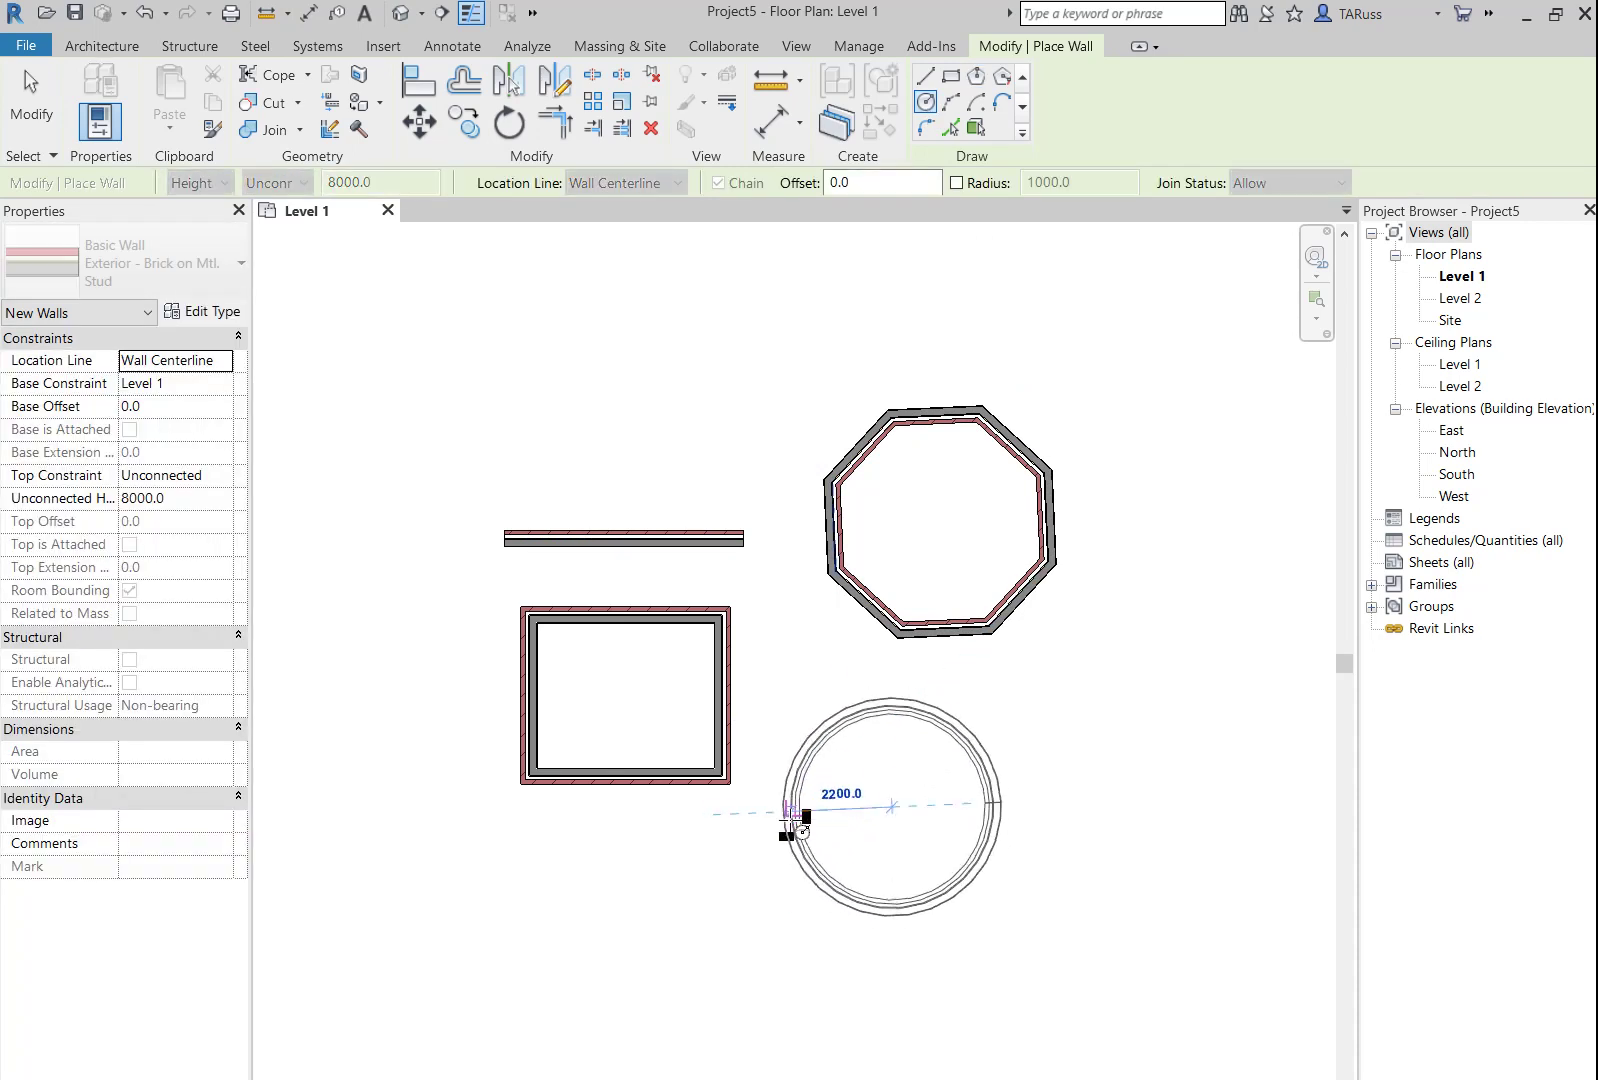
text(2400)
key(Return)
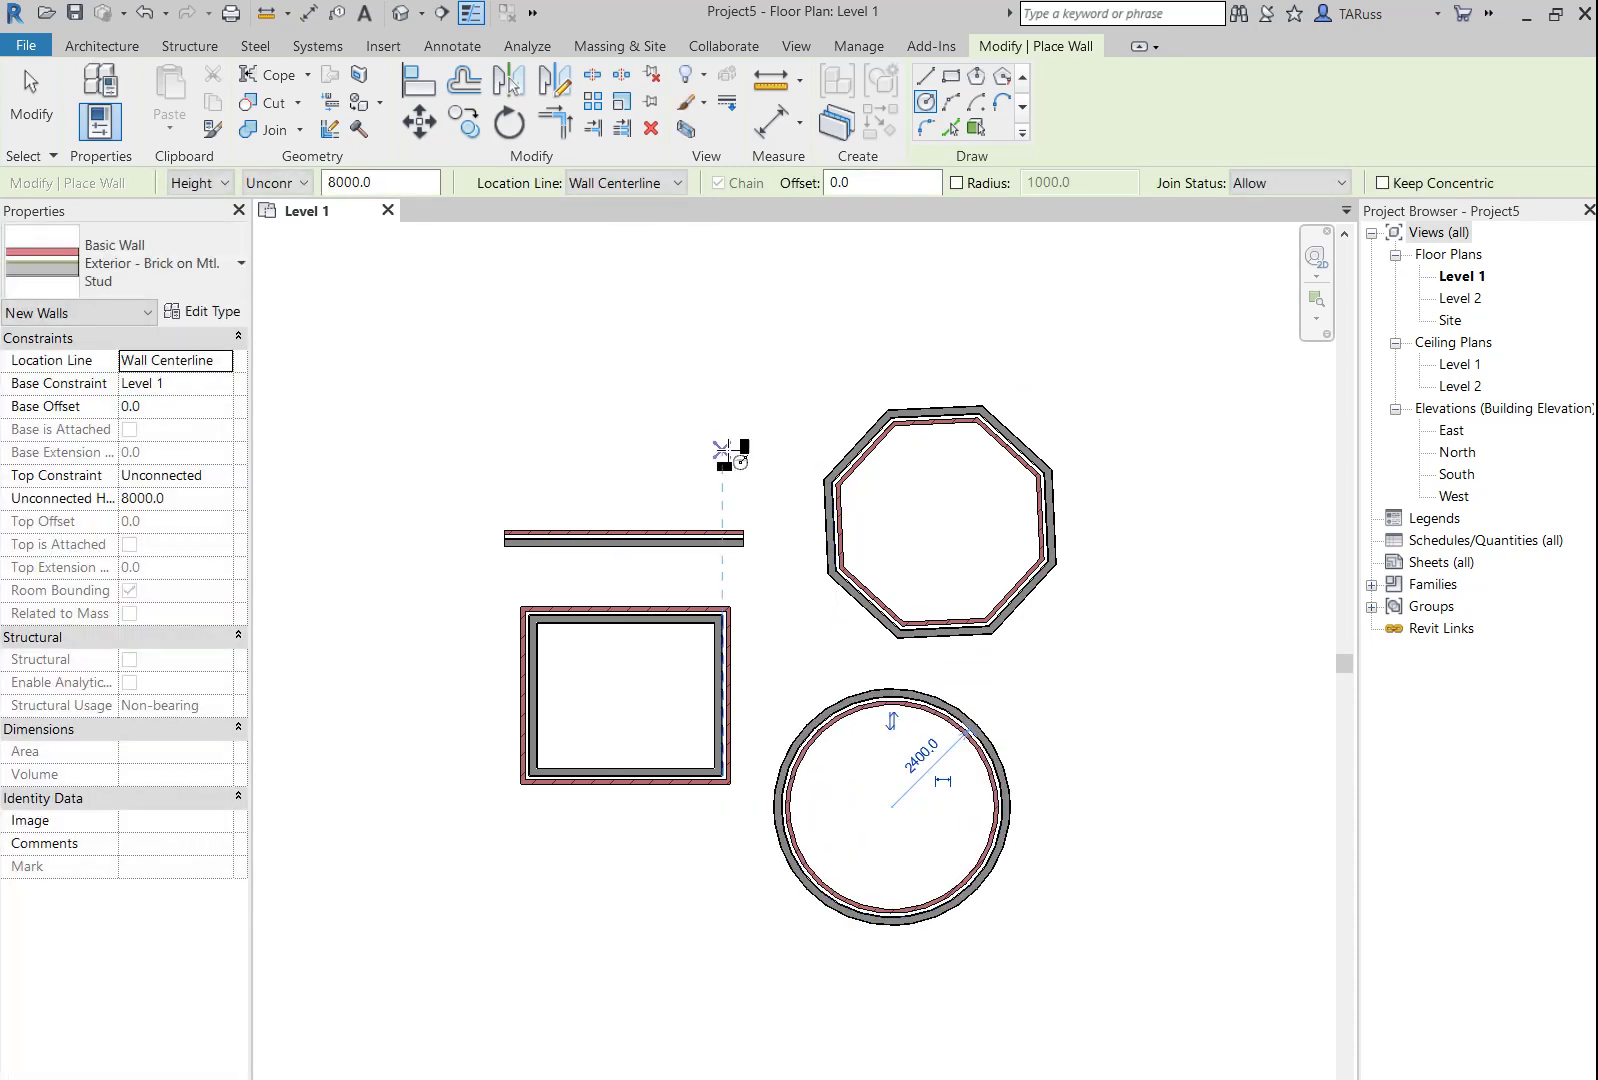
- Draw a Start-End-Radius arc wall in empty space near the octagon
click(951, 103)
middle_drag(1175, 423, 822, 410)
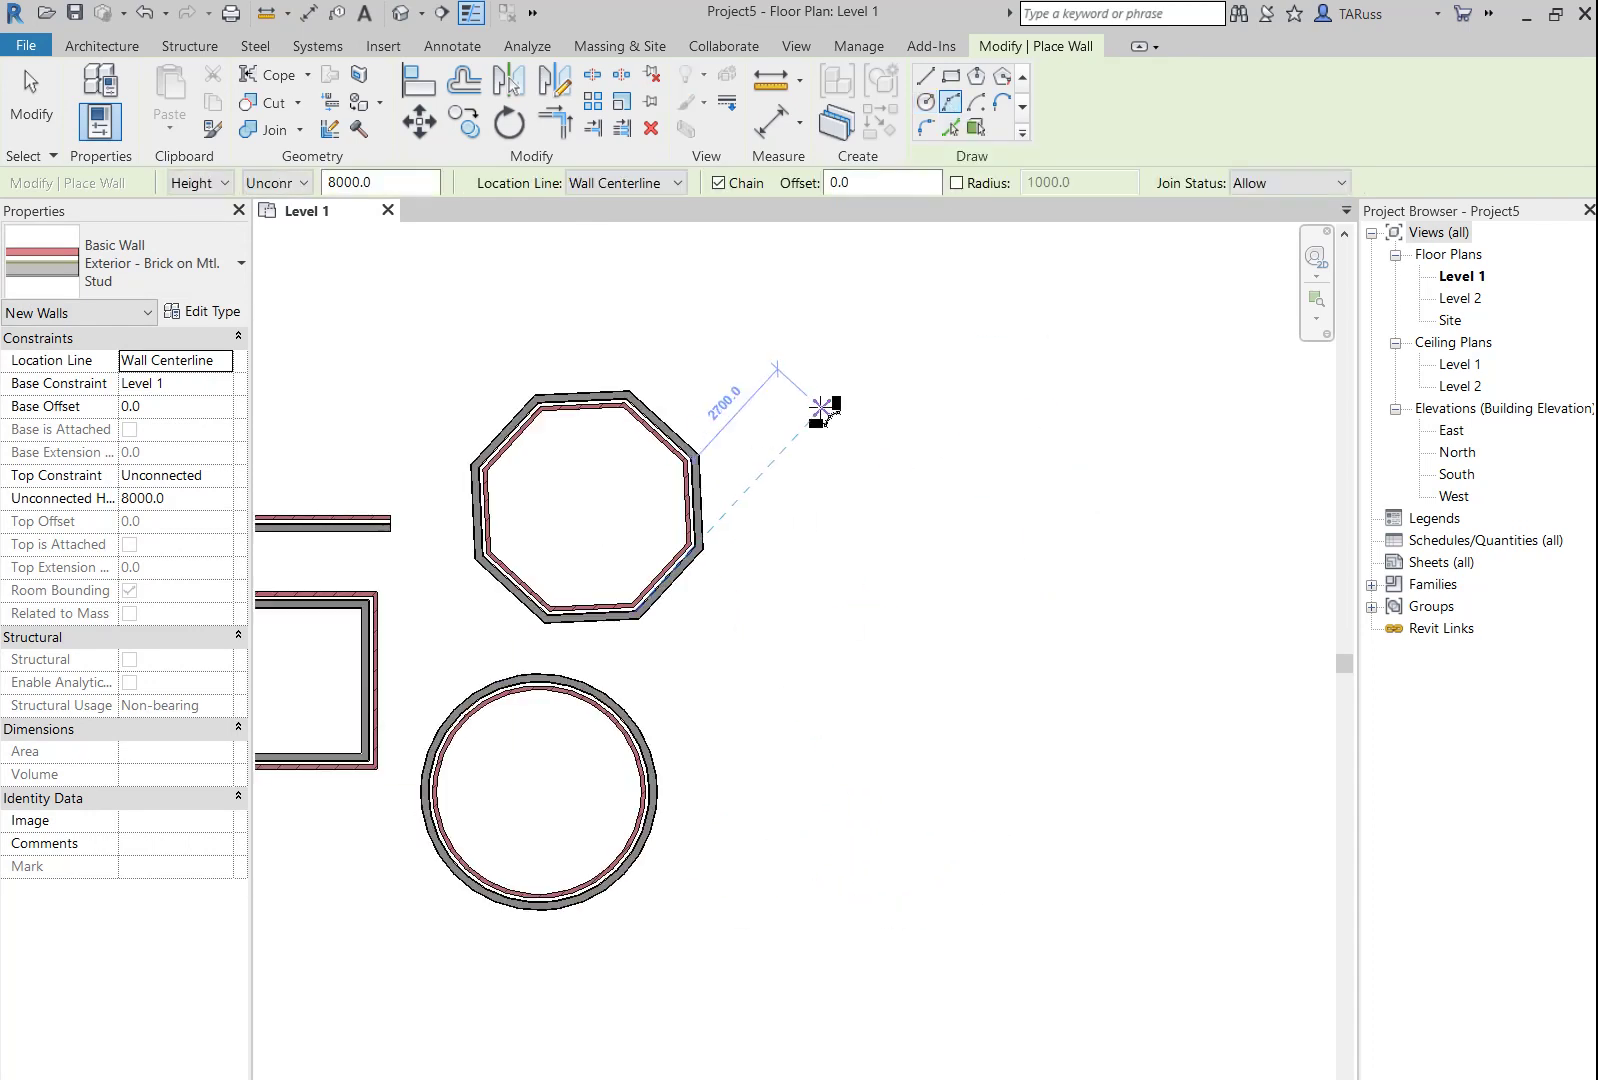
click(820, 410)
click(1037, 410)
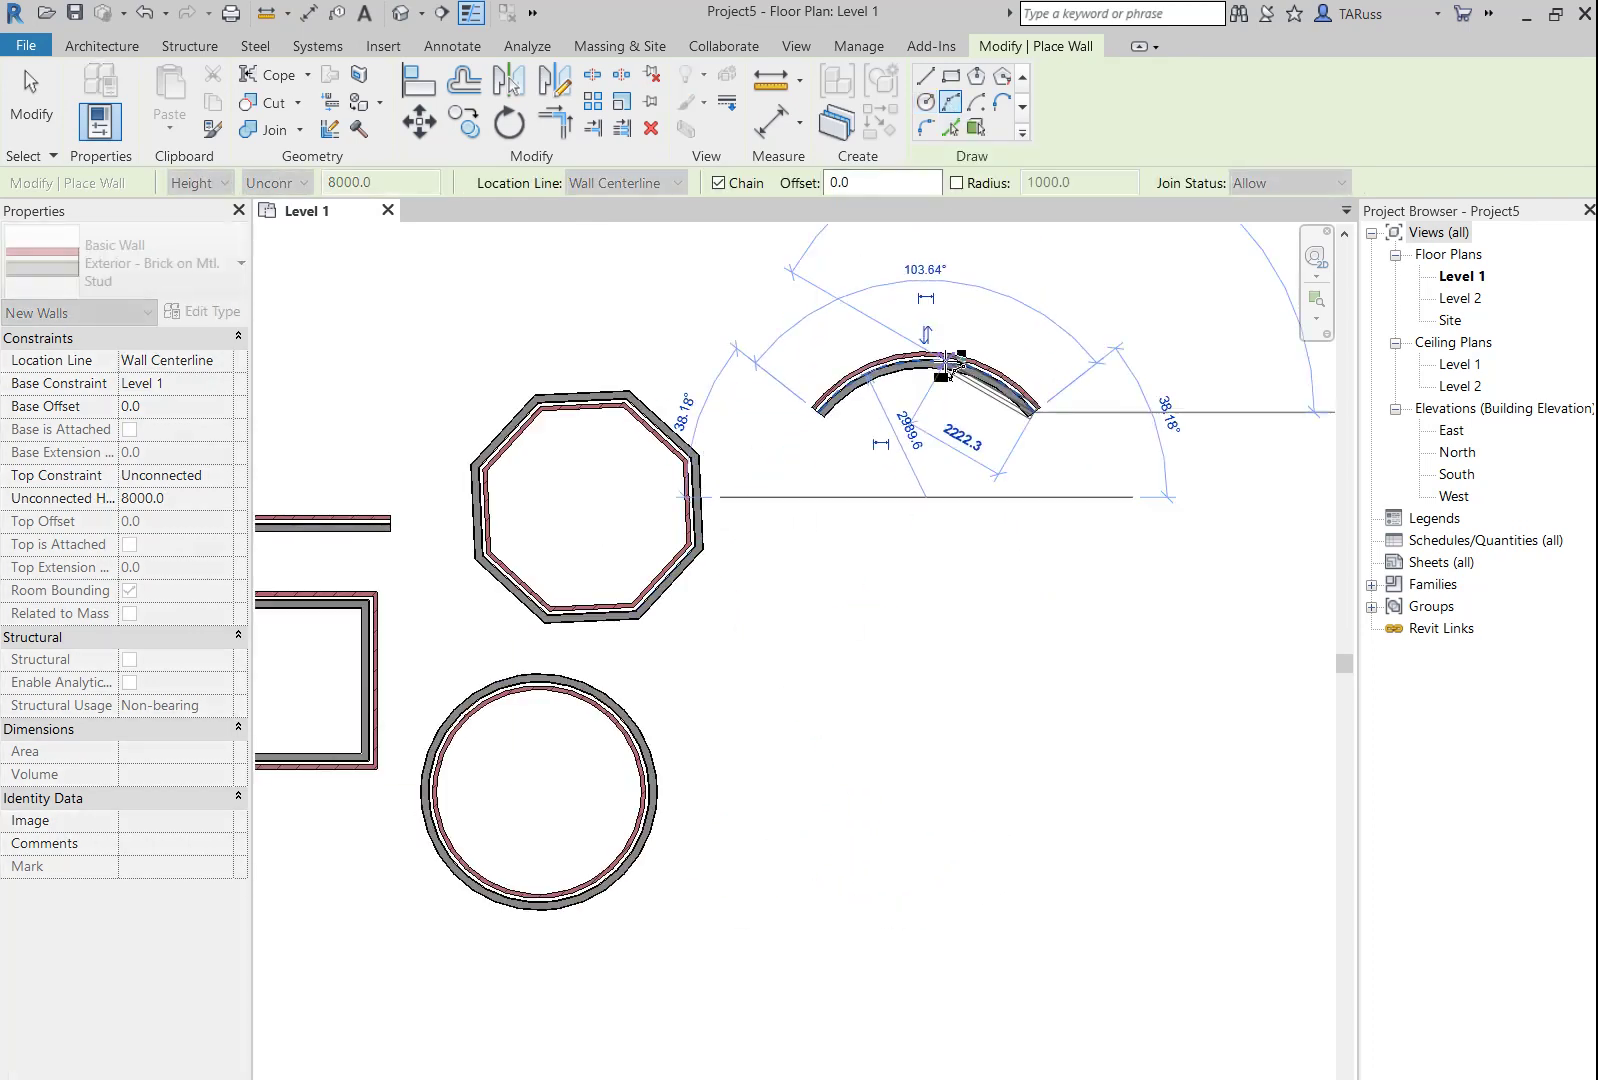
click(951, 365)
key(Escape)
key(Escape)
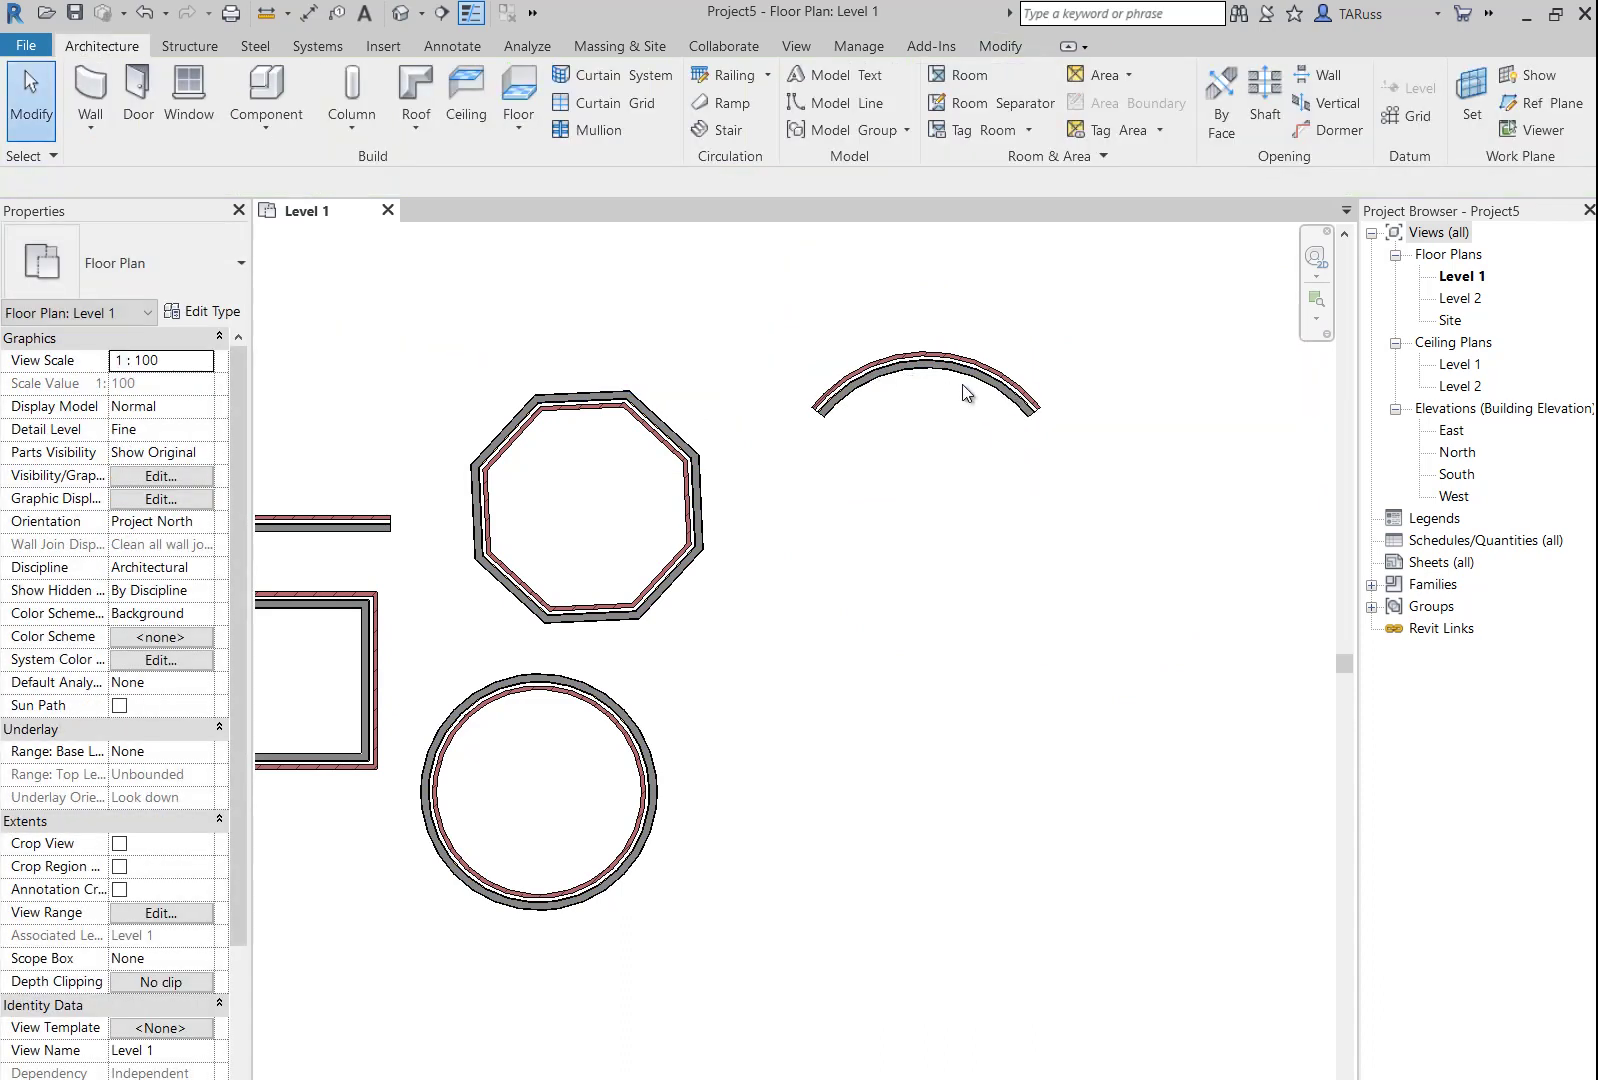
- Restart the Wall tool and adjust the zoom on the walls
click(88, 77)
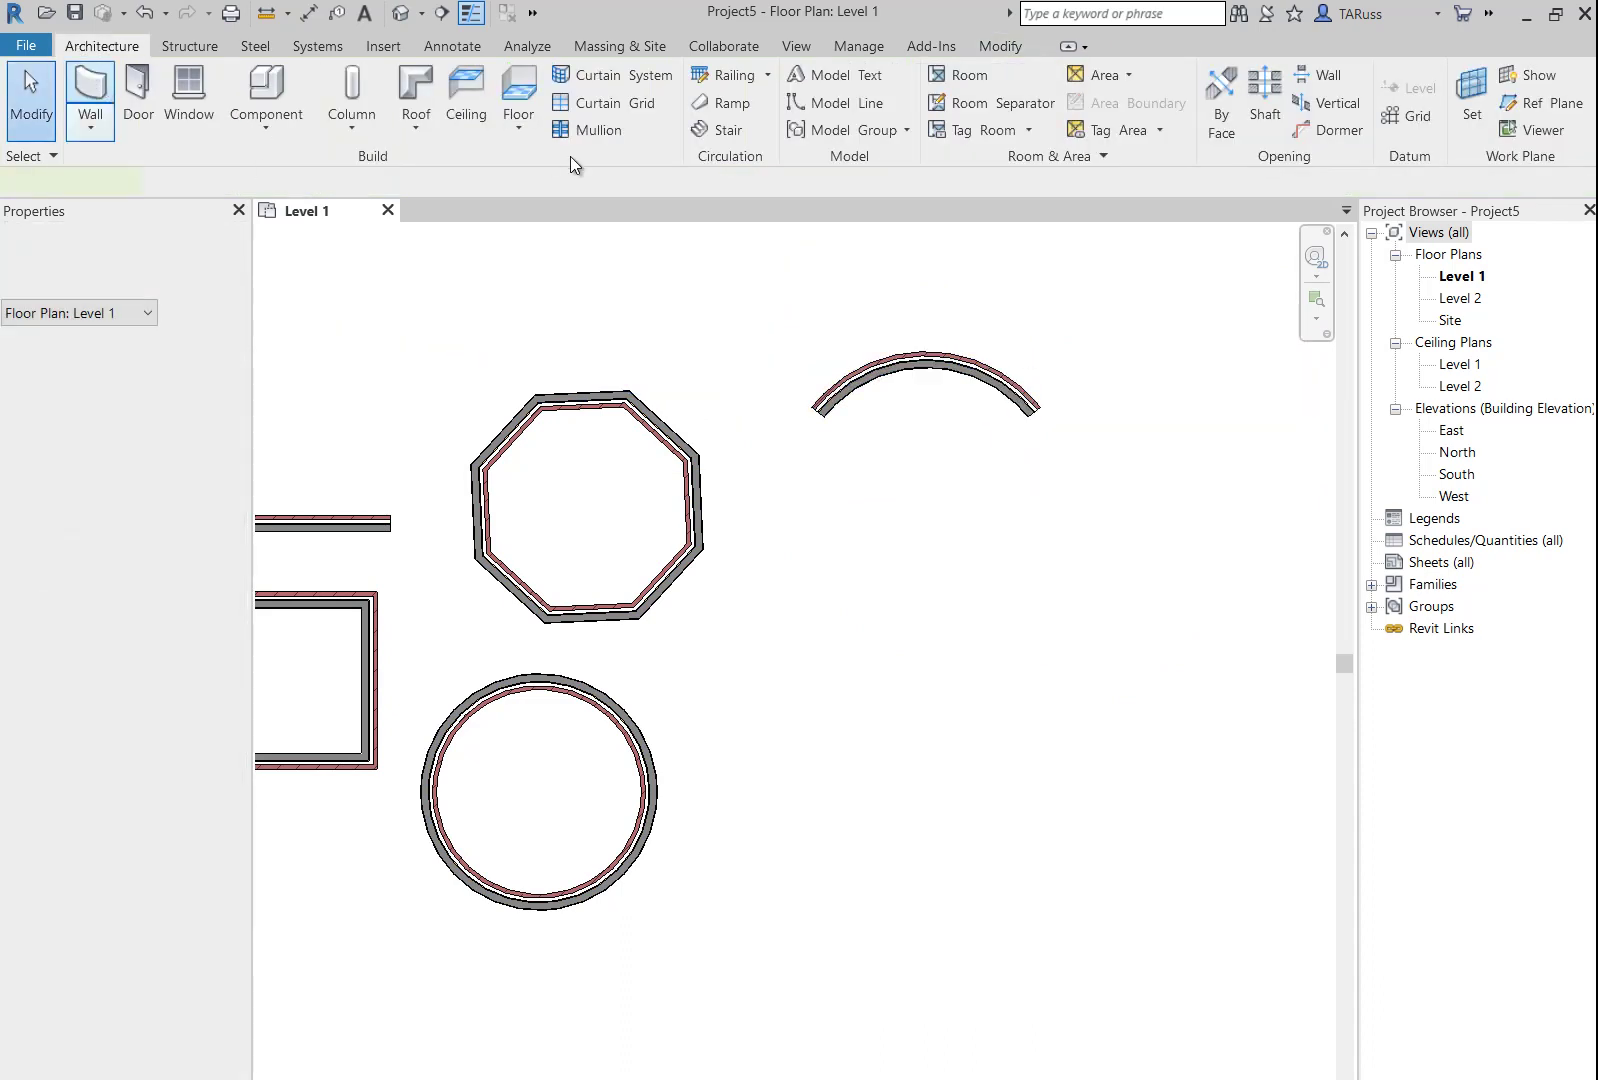
scroll(806, 482, down, 1)
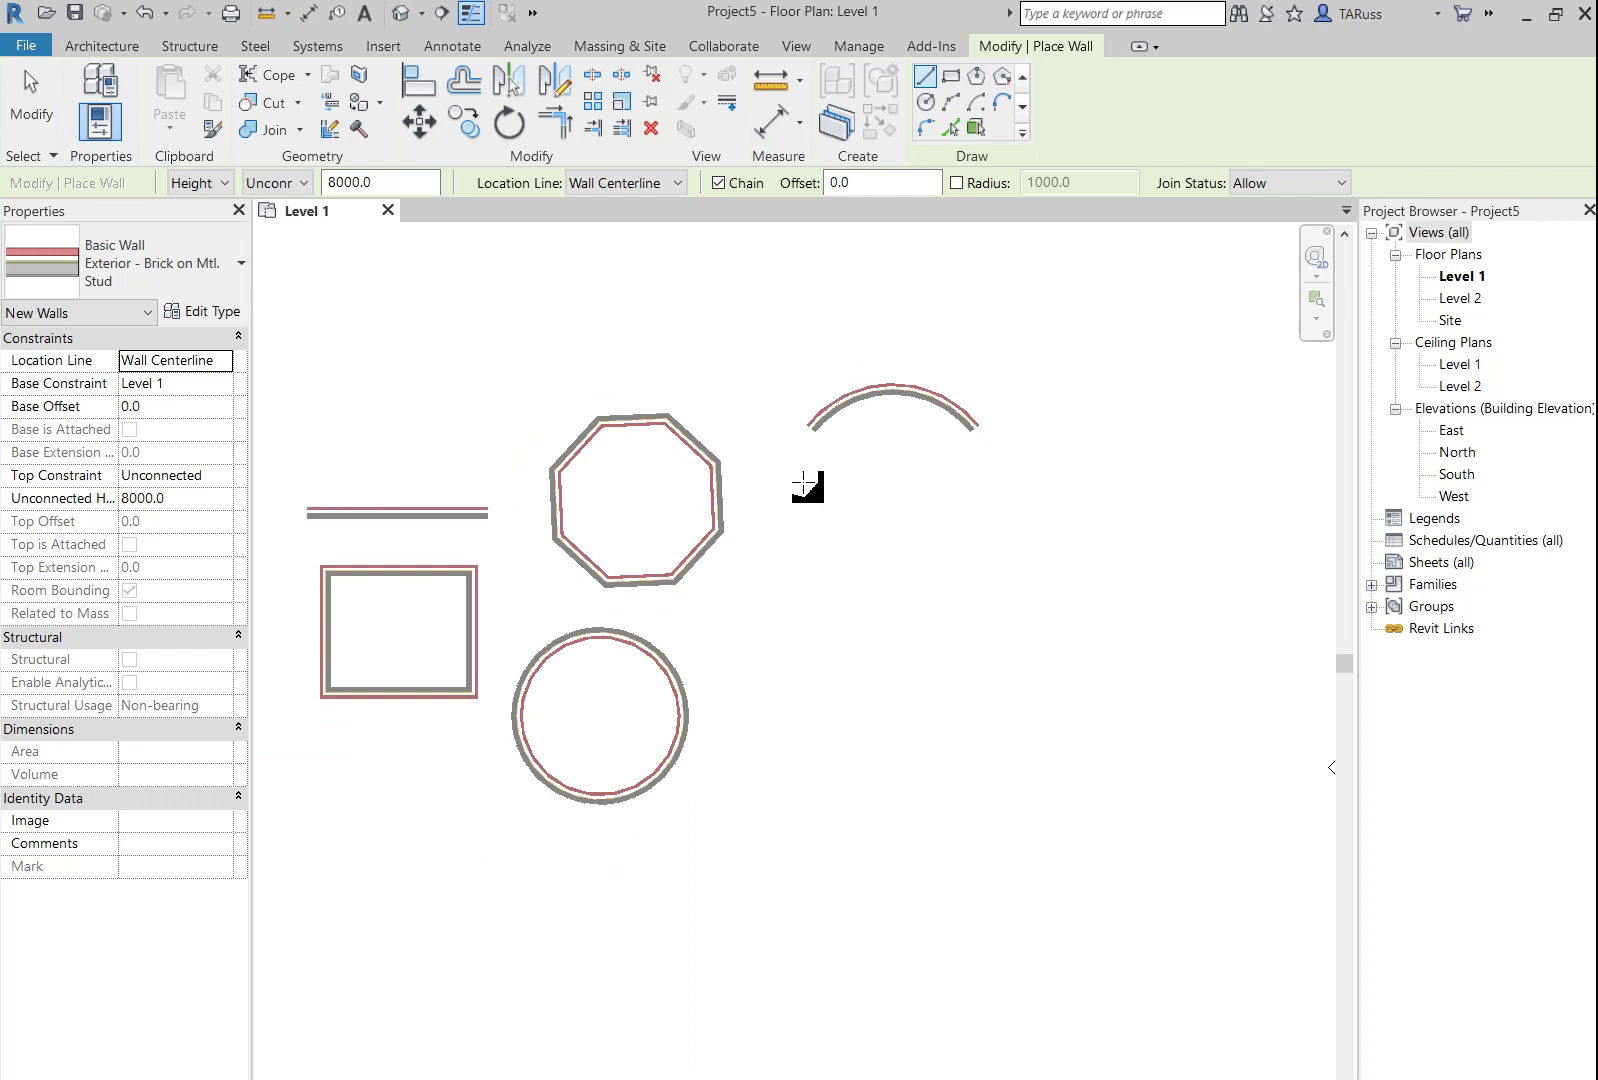
scroll(849, 660, up, 5)
scroll(903, 641, up, 1)
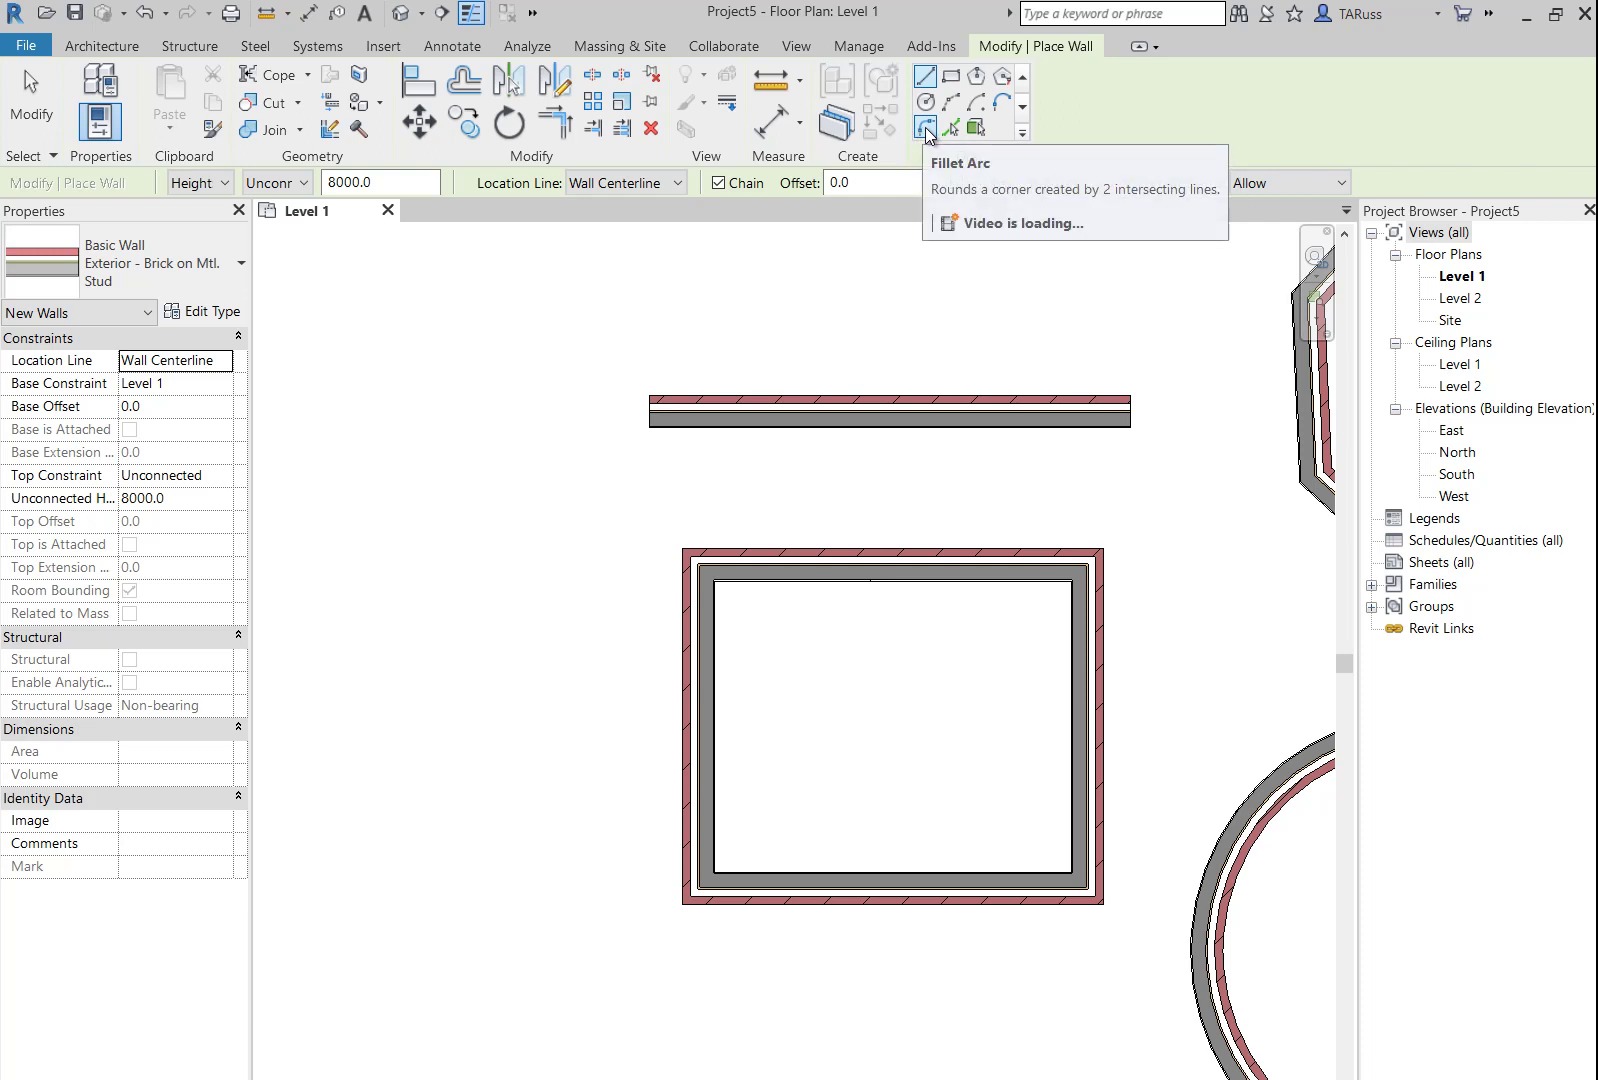
- Round the rectangle's top-left corner with a 1500-radius fillet arc wall, then zoom out
click(925, 128)
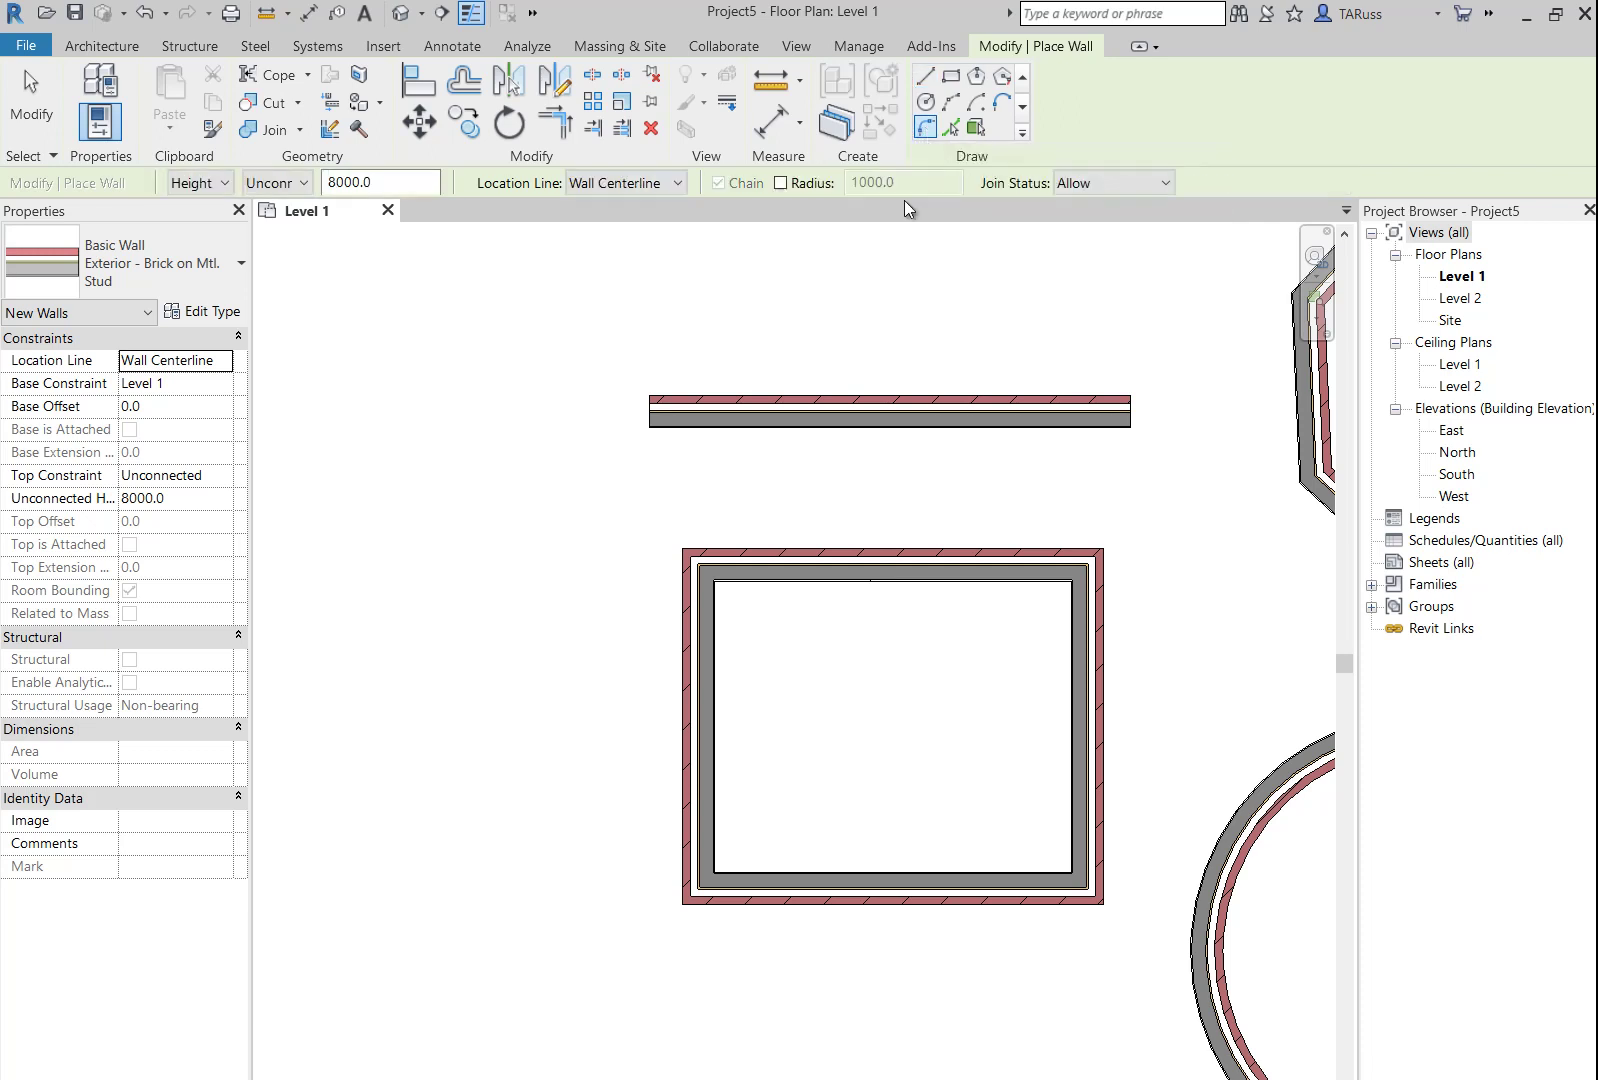
click(693, 678)
click(806, 578)
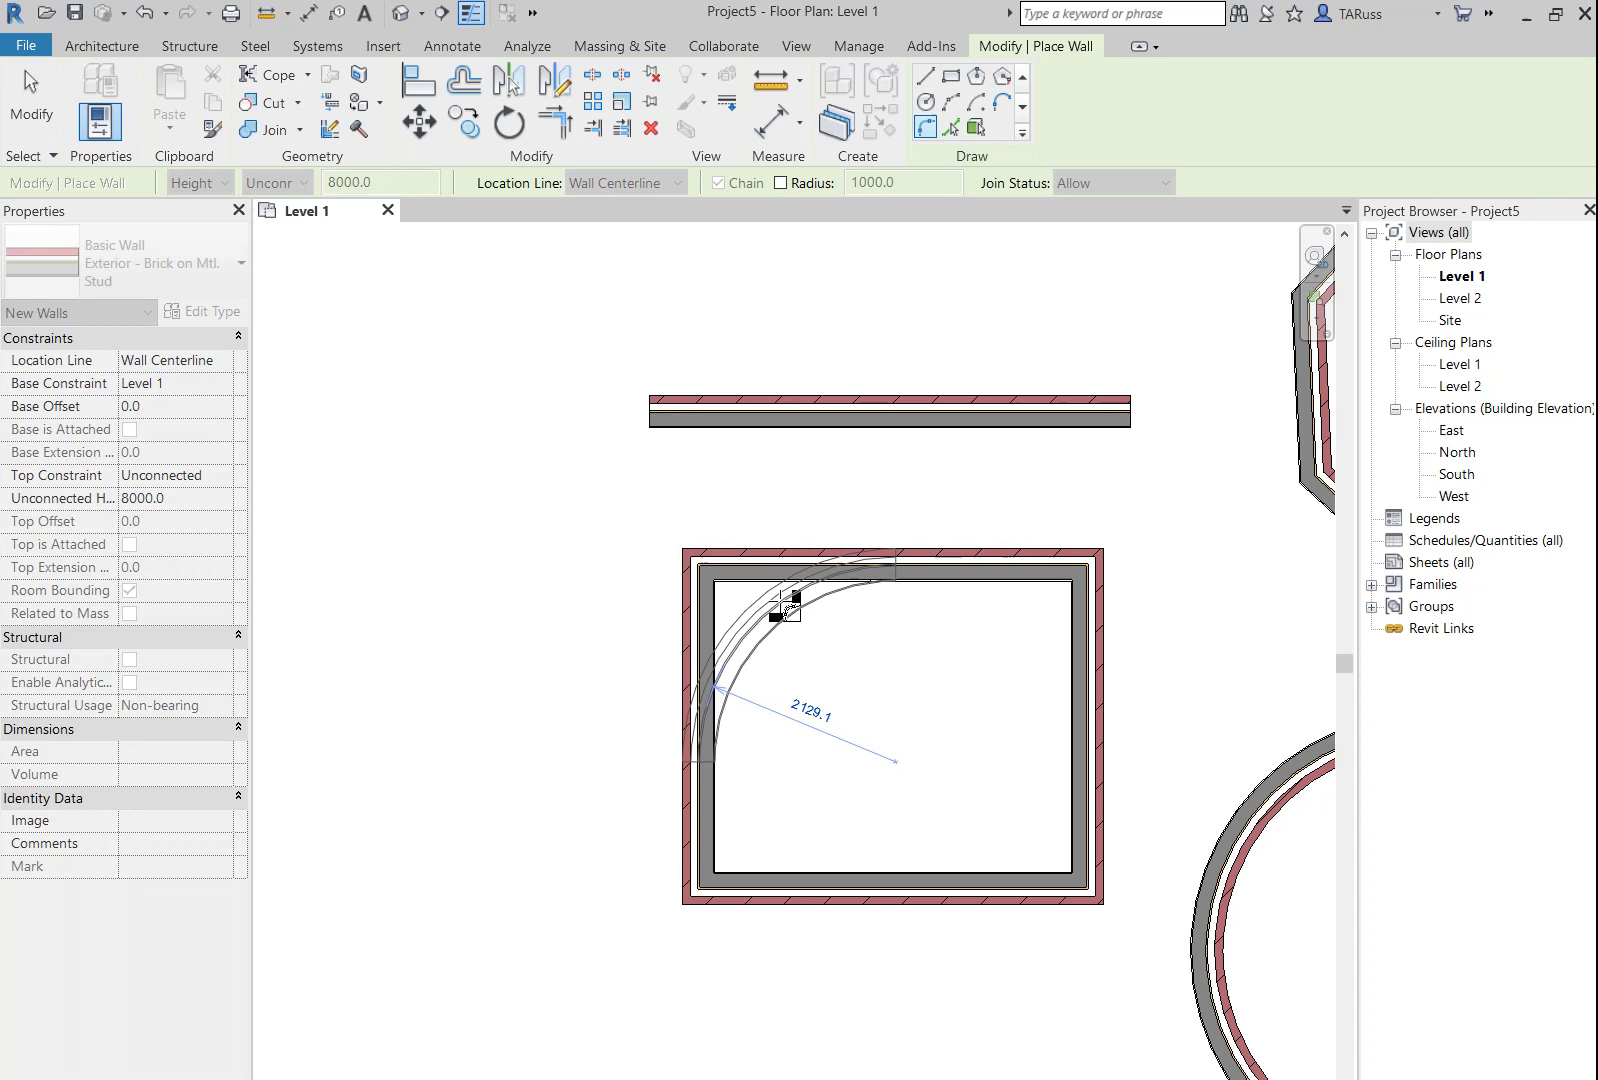
scroll(790, 607, up, 2)
click(752, 666)
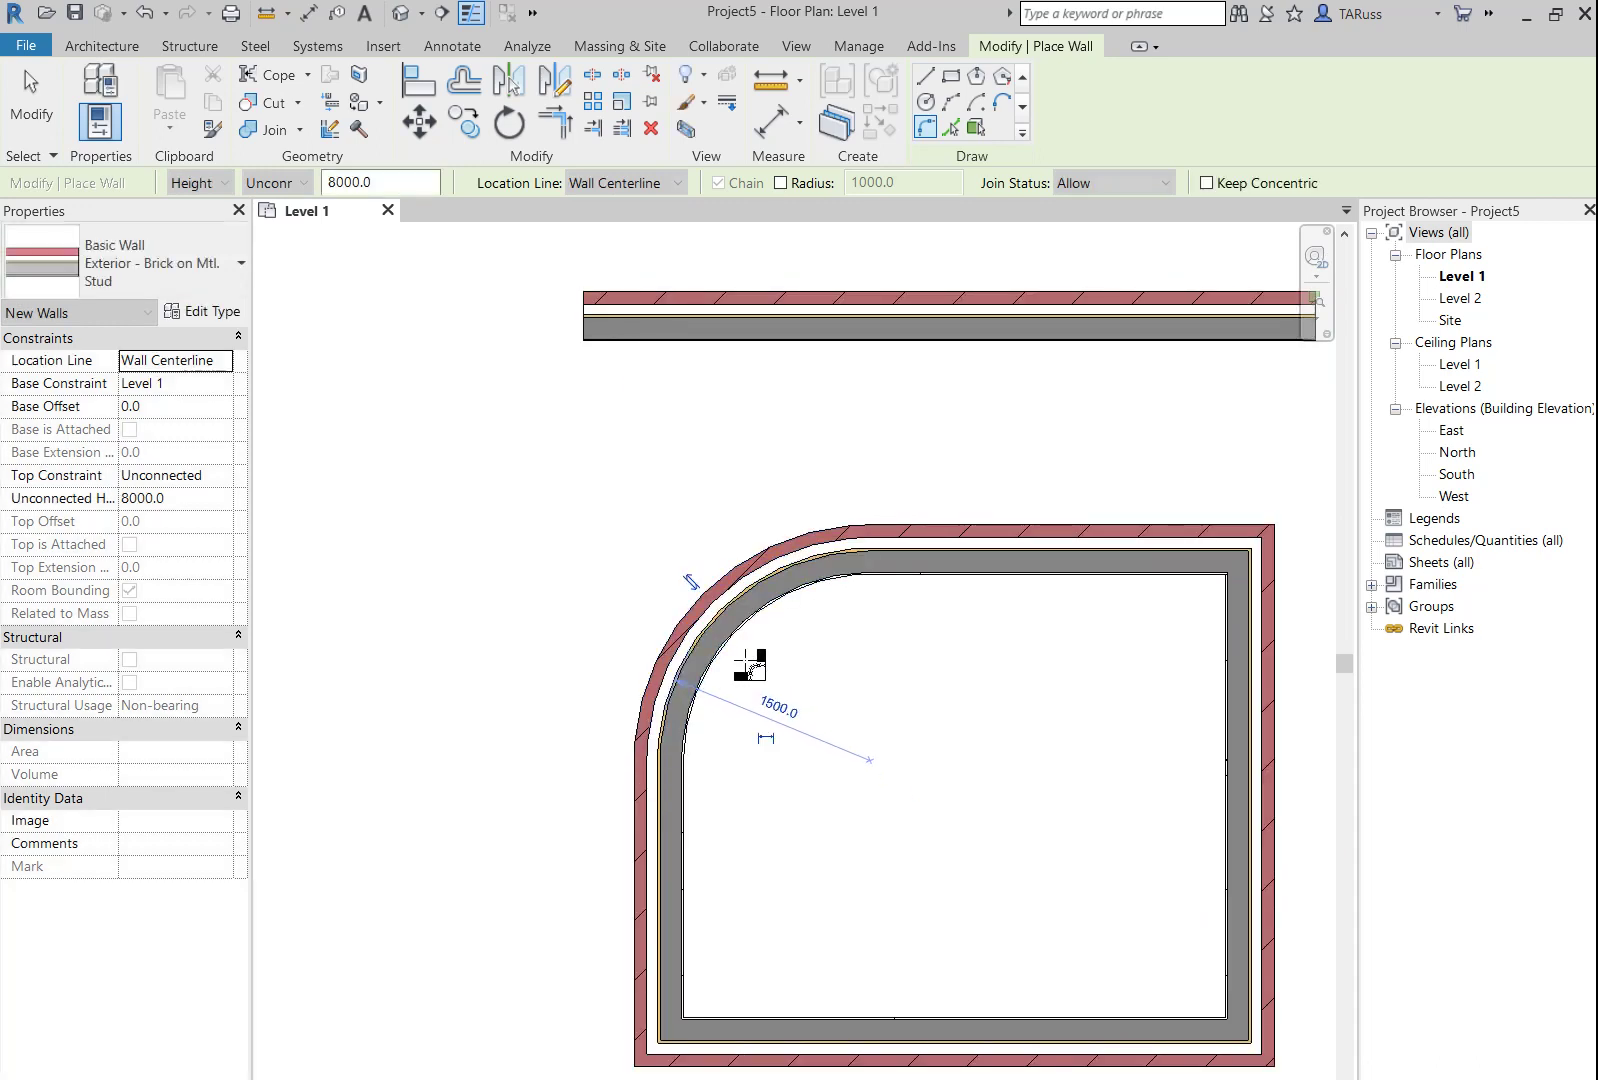
click(31, 110)
scroll(806, 541, down, 2)
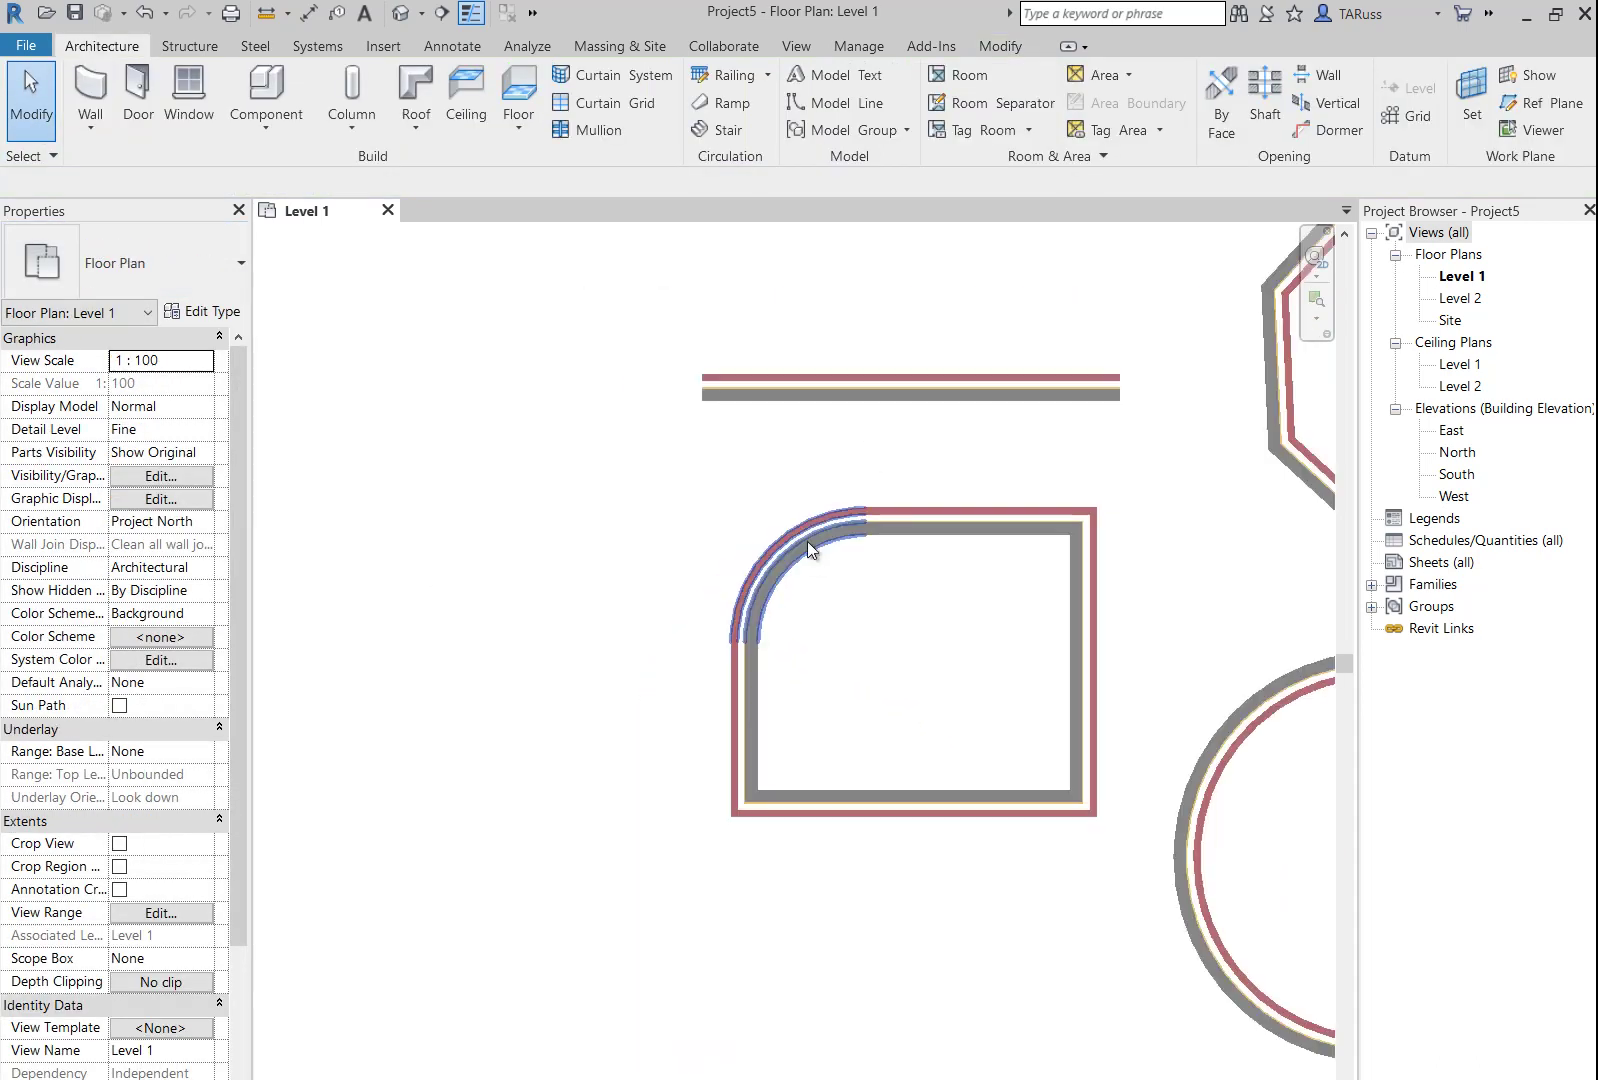
scroll(806, 541, down, 4)
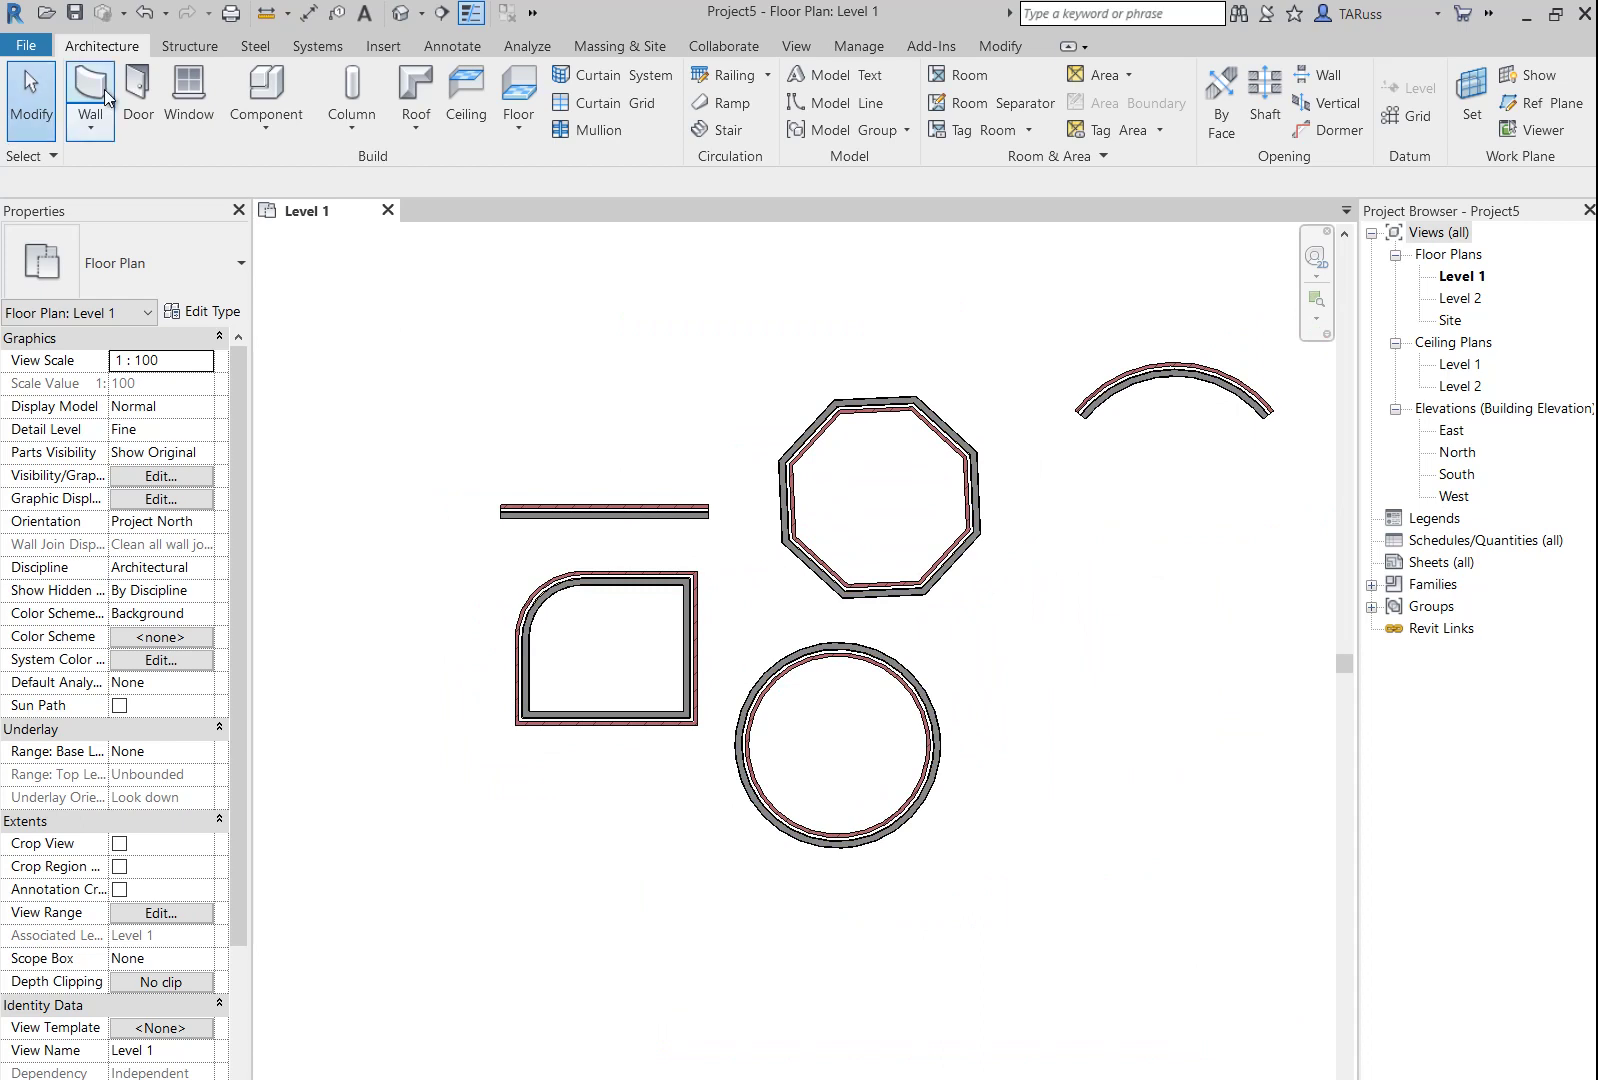
- Delete the octagon, arc, circle and rounded-corner walls
key(w)
key(a)
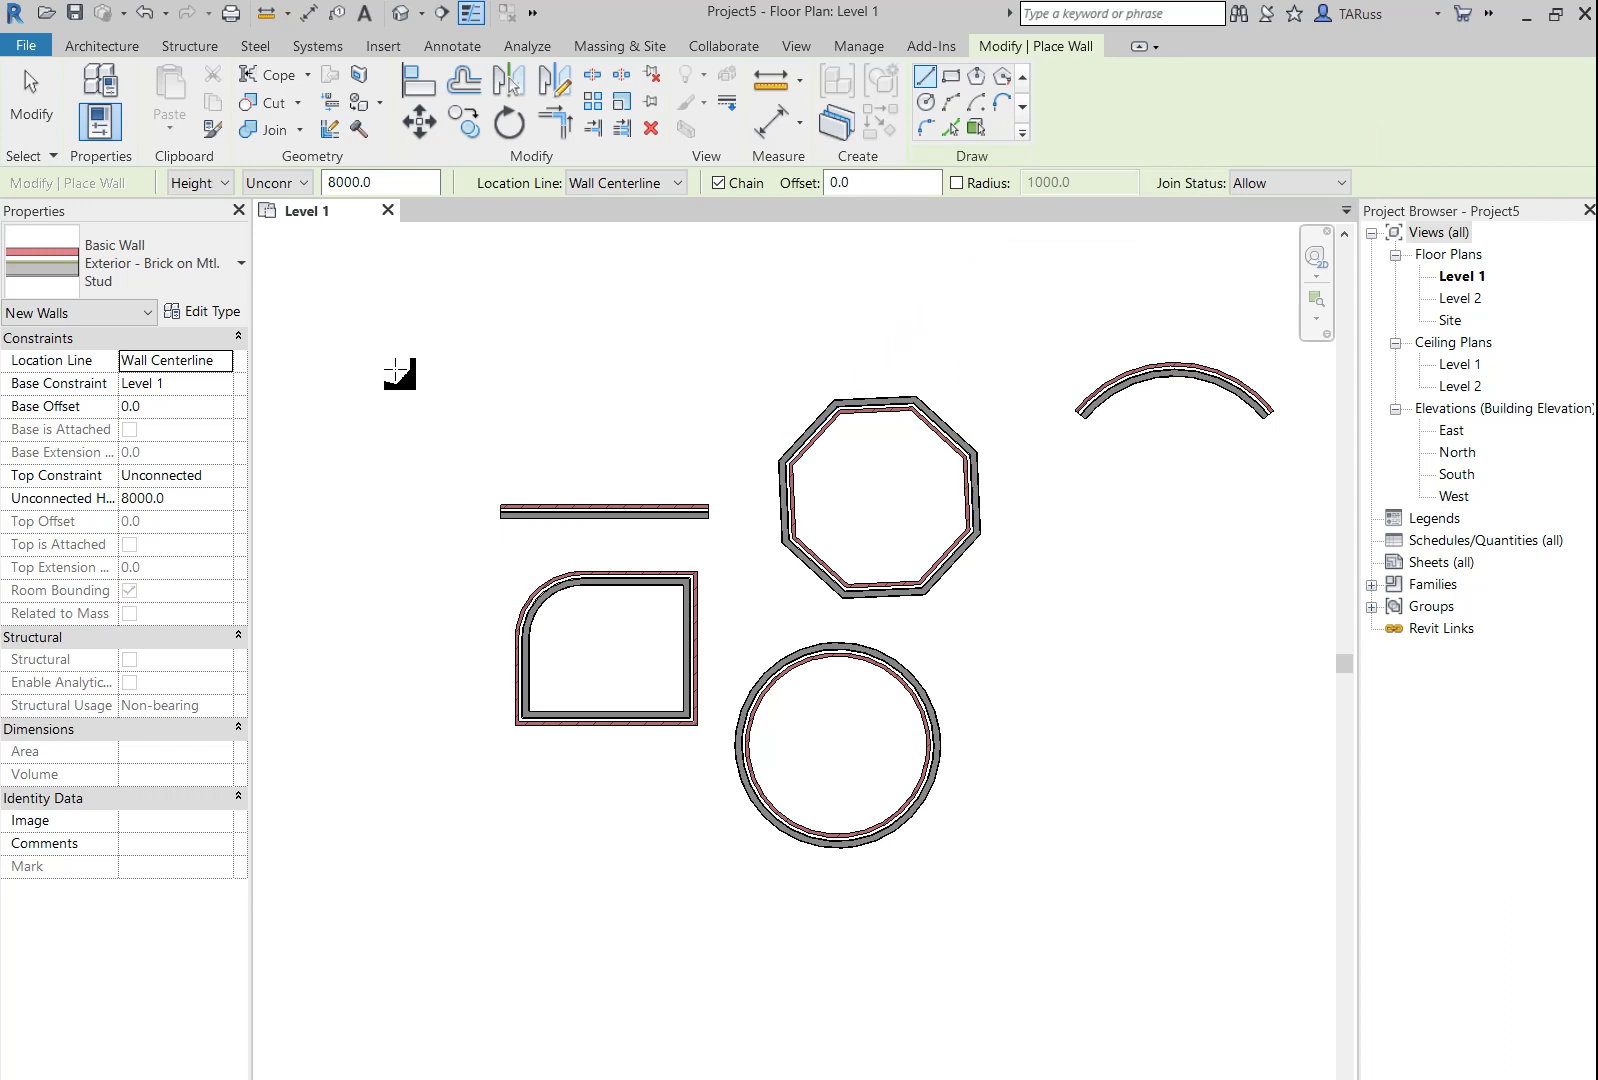
click(31, 100)
scroll(679, 635, down, 2)
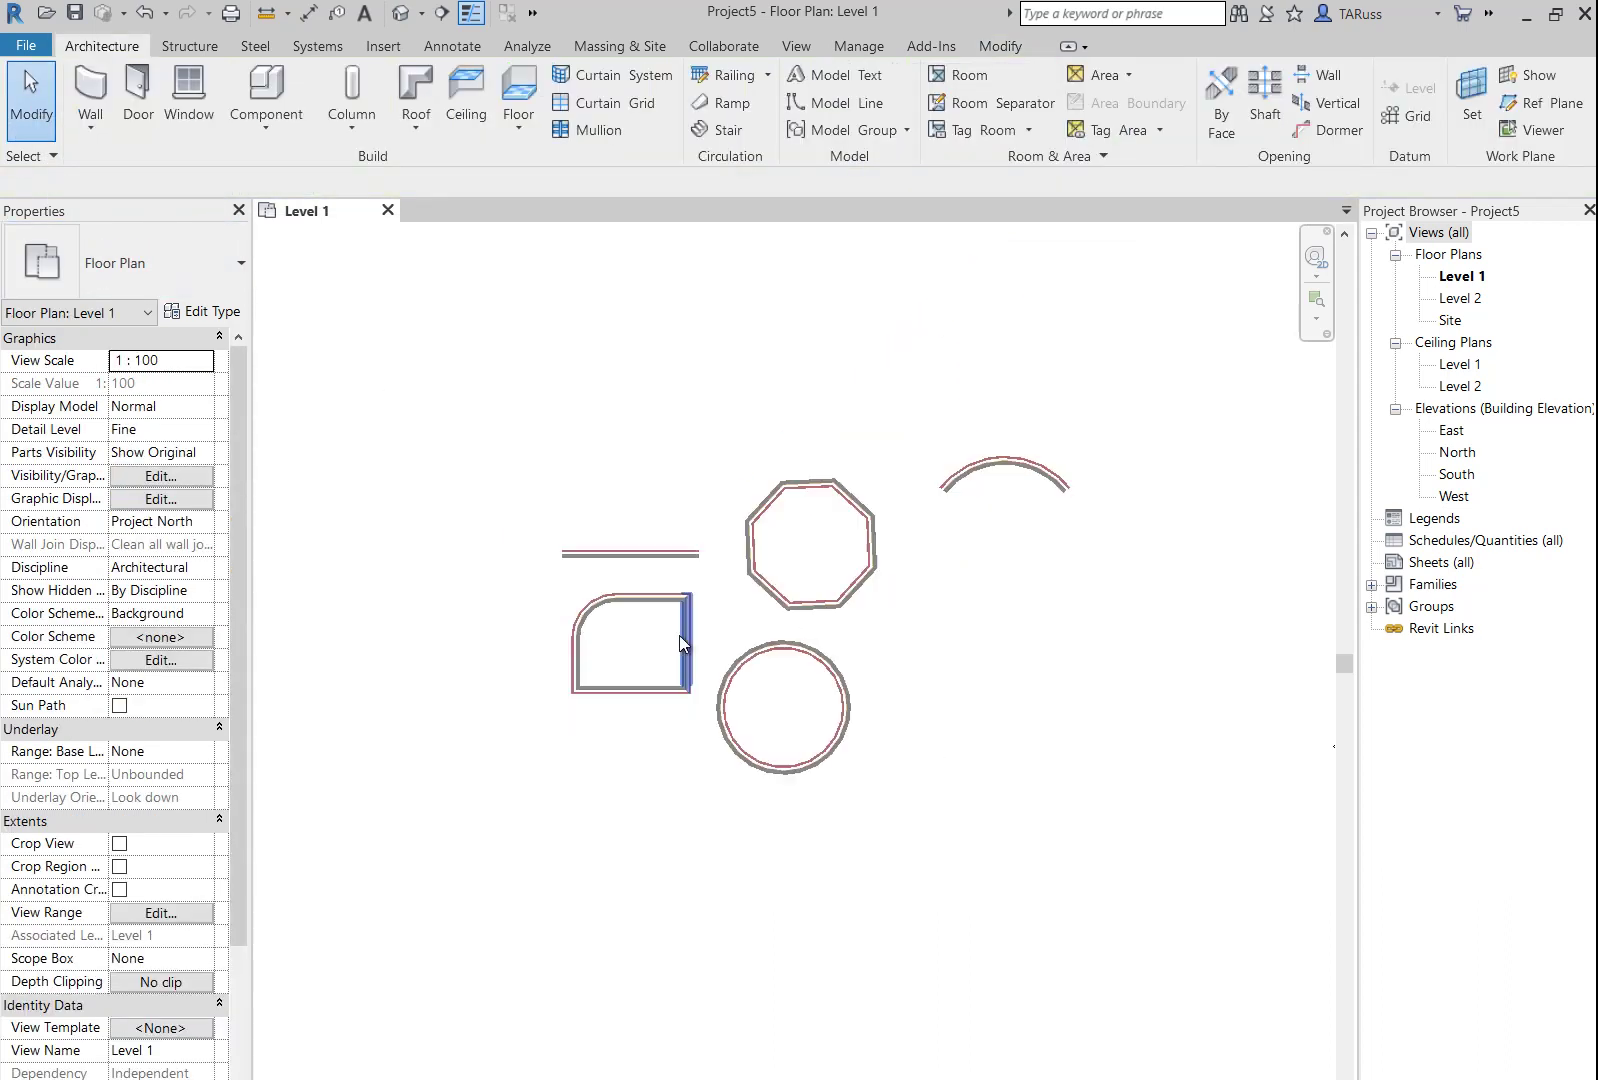
drag(1135, 407, 735, 836)
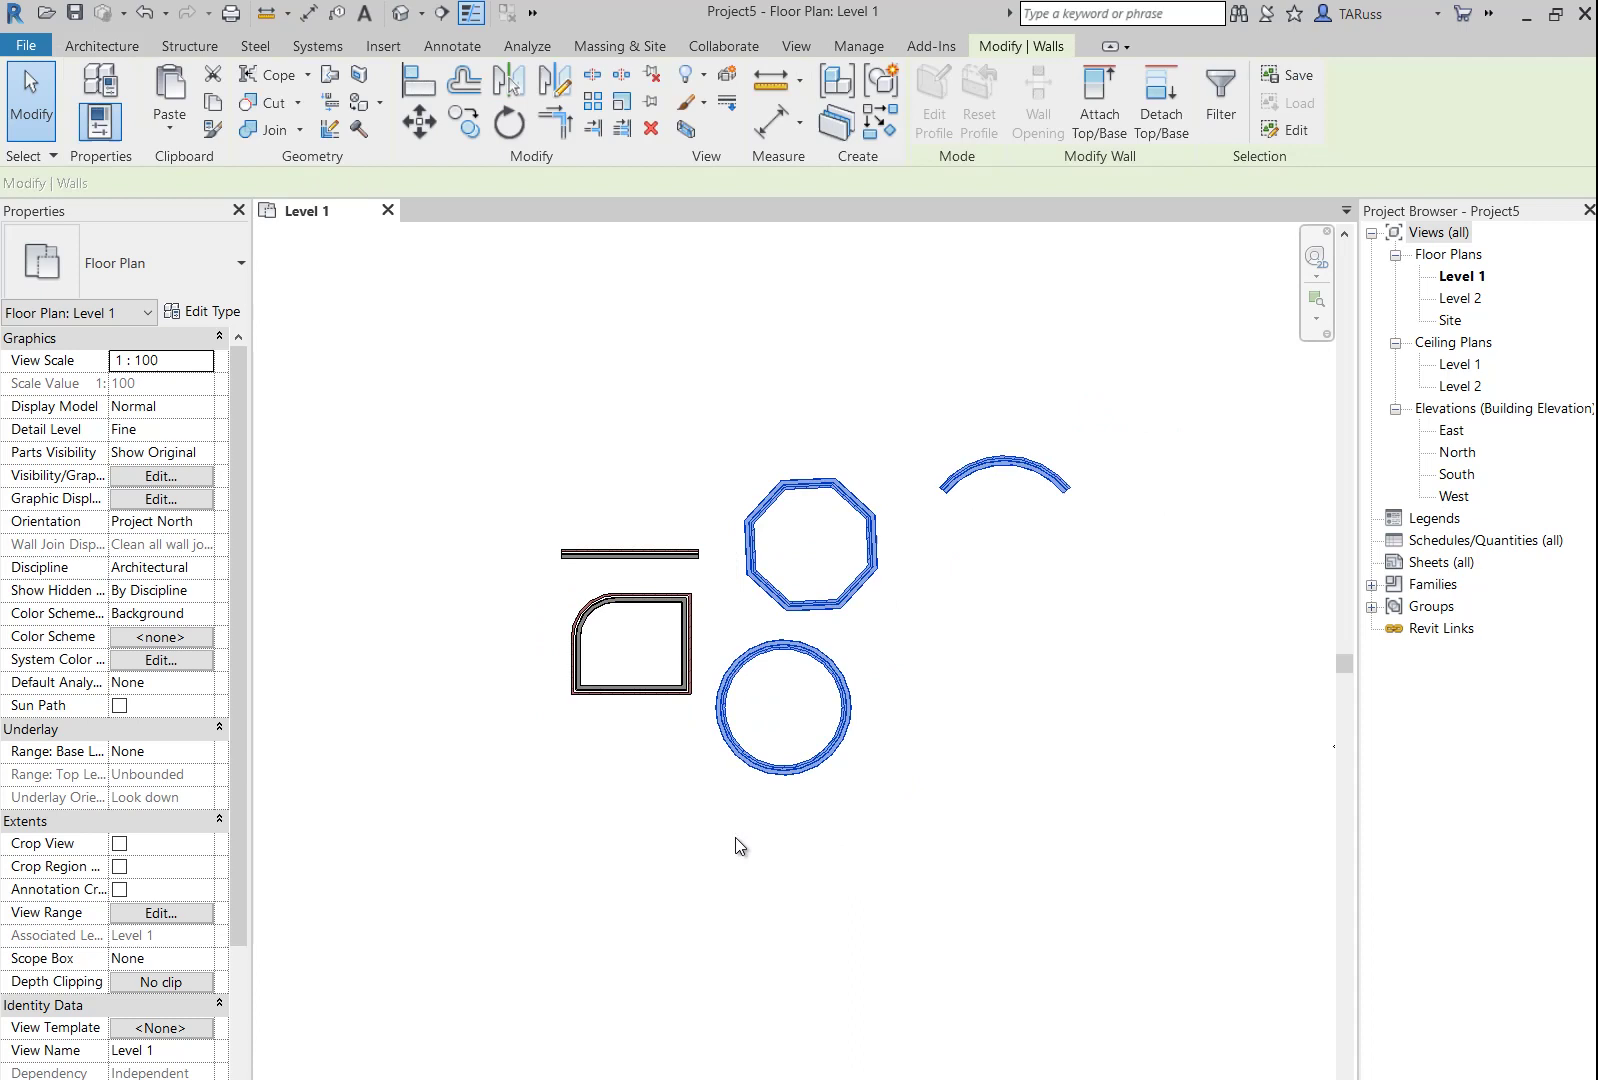
key(Delete)
drag(743, 586, 481, 760)
key(Delete)
scroll(630, 540, up, 5)
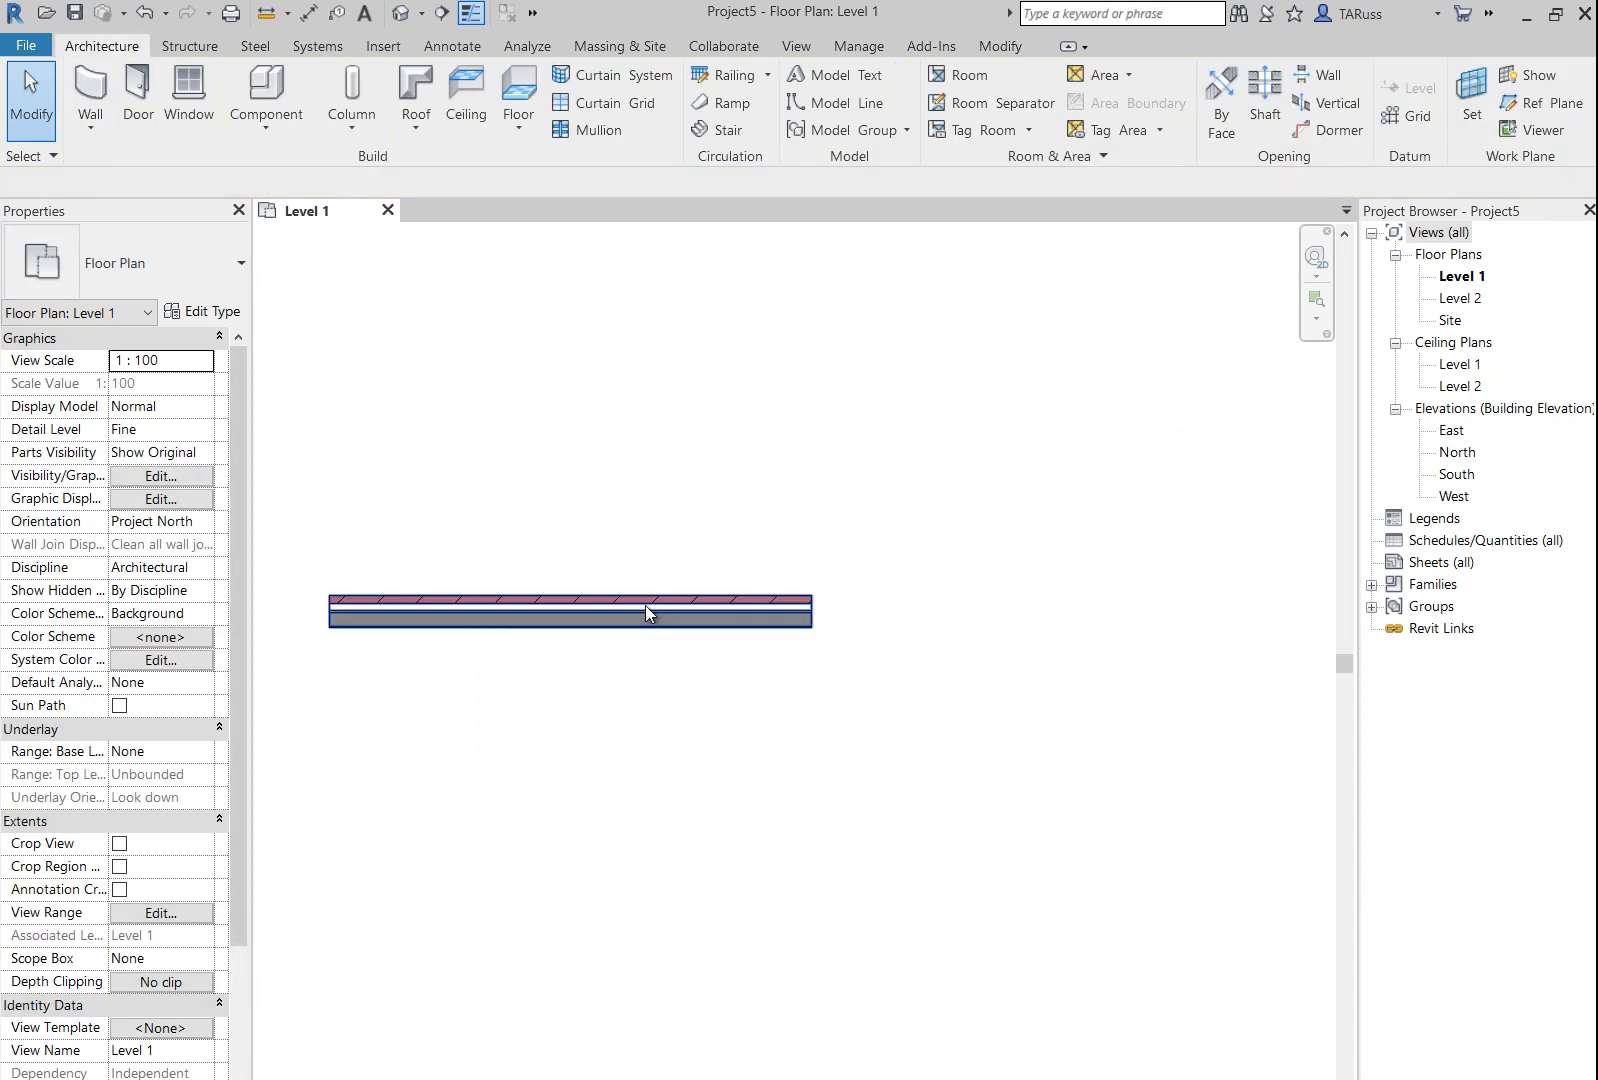
- Draw a single vertical brick wall
click(90, 95)
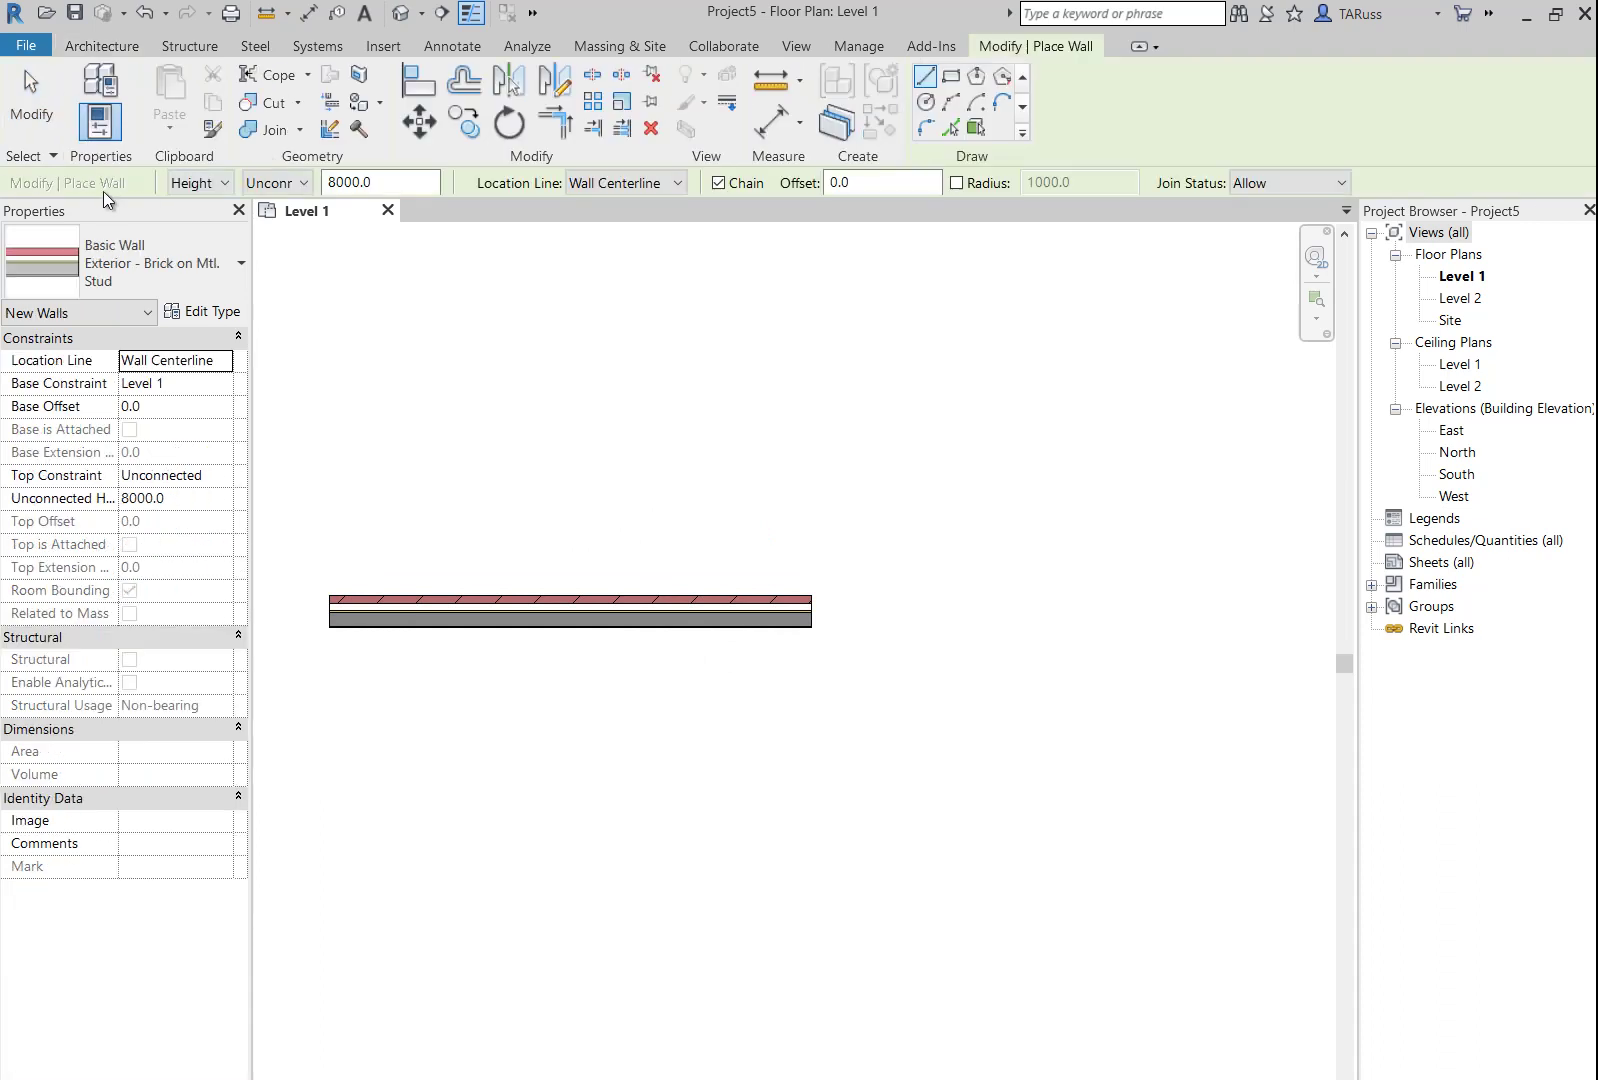
scroll(840, 470, down, 2)
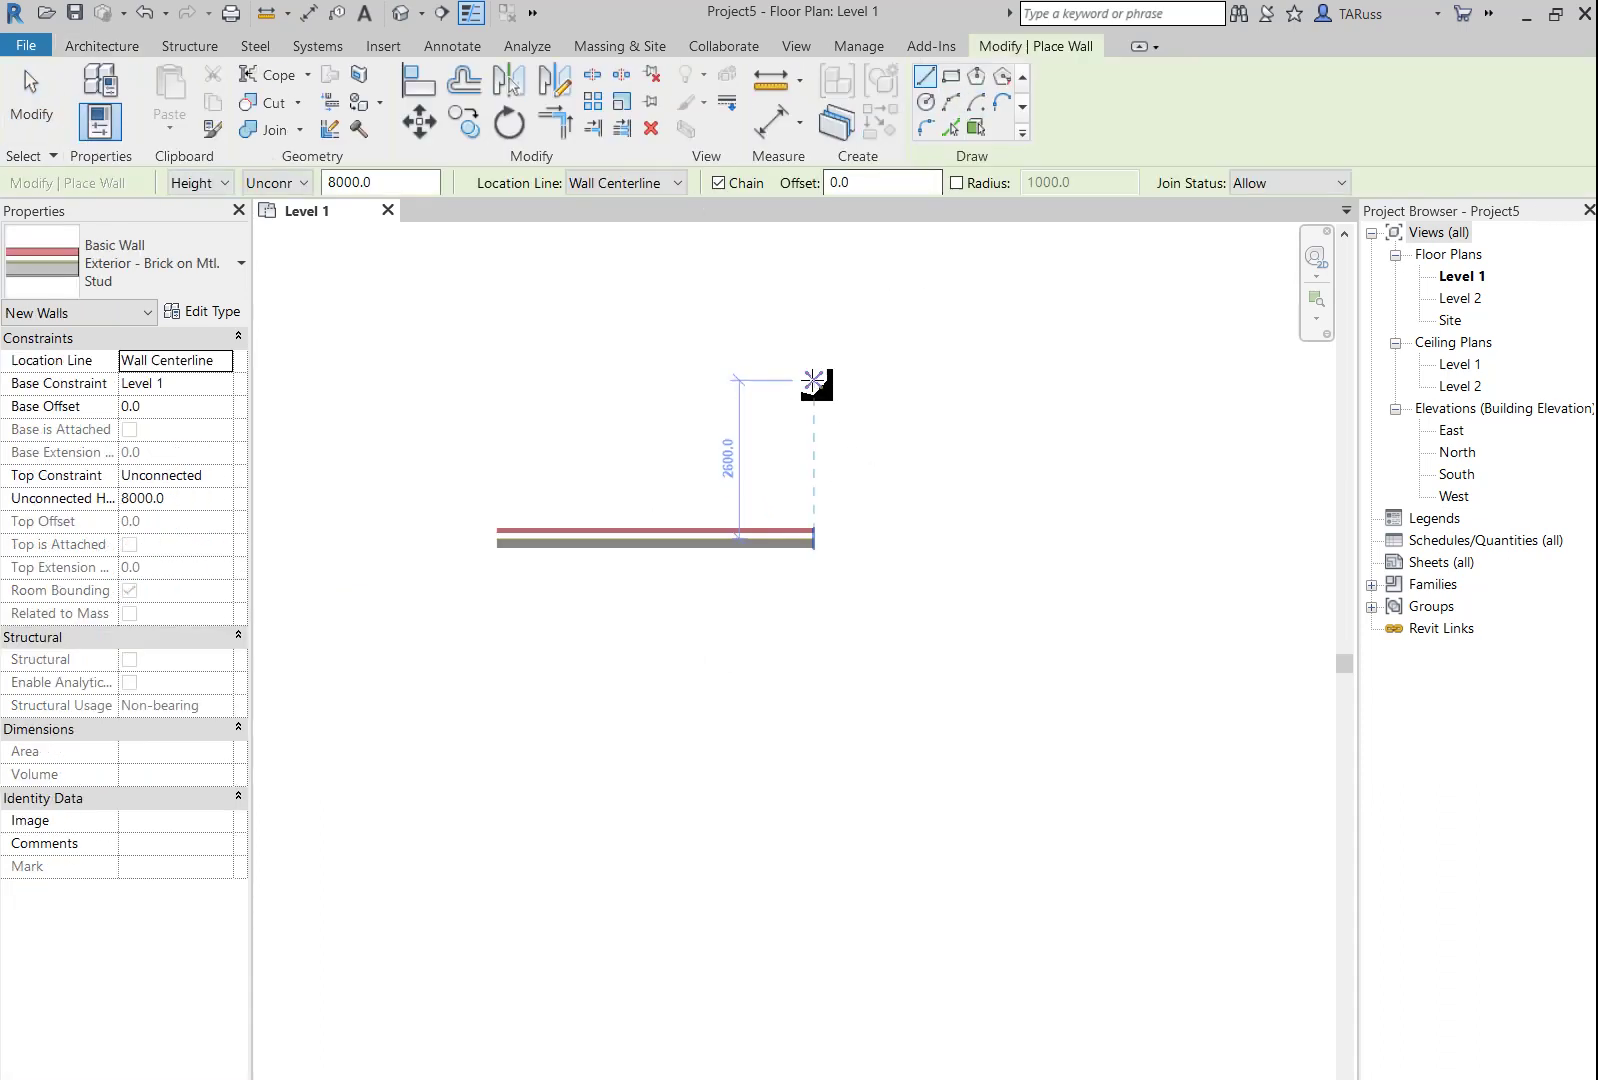
click(859, 605)
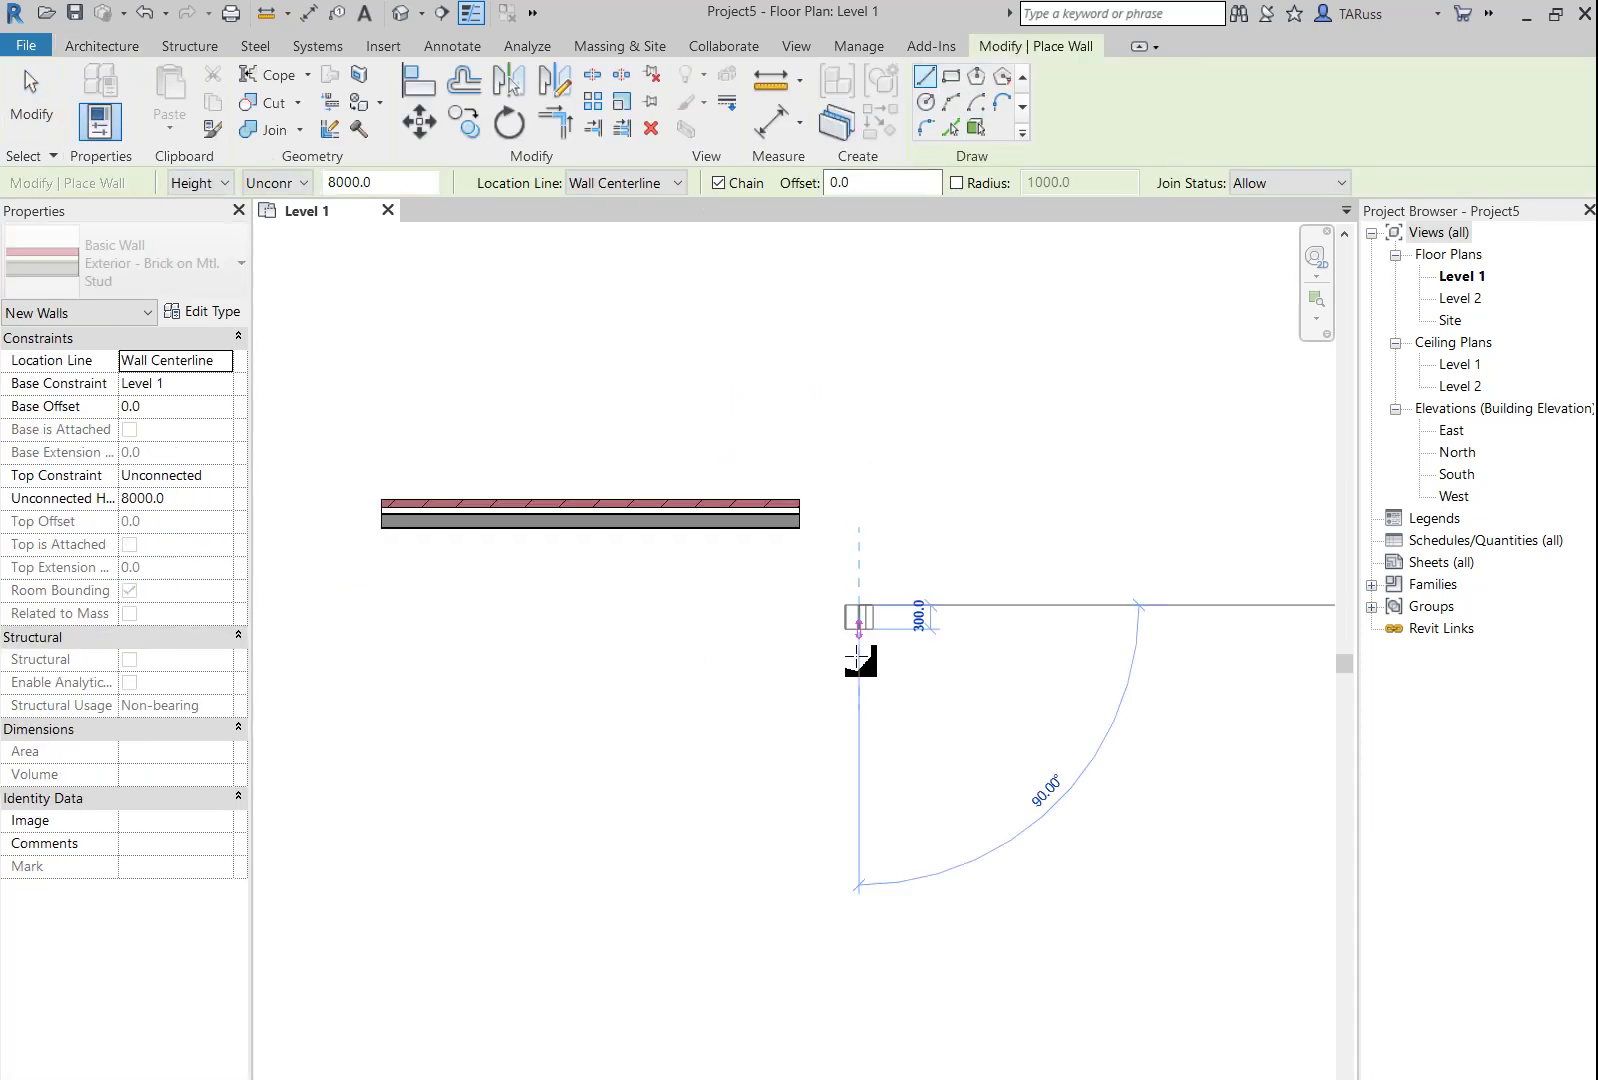
click(859, 855)
right_click(921, 488)
click(962, 500)
- Add a separate 1200-long horizontal wall to the right
middle_drag(961, 553, 794, 538)
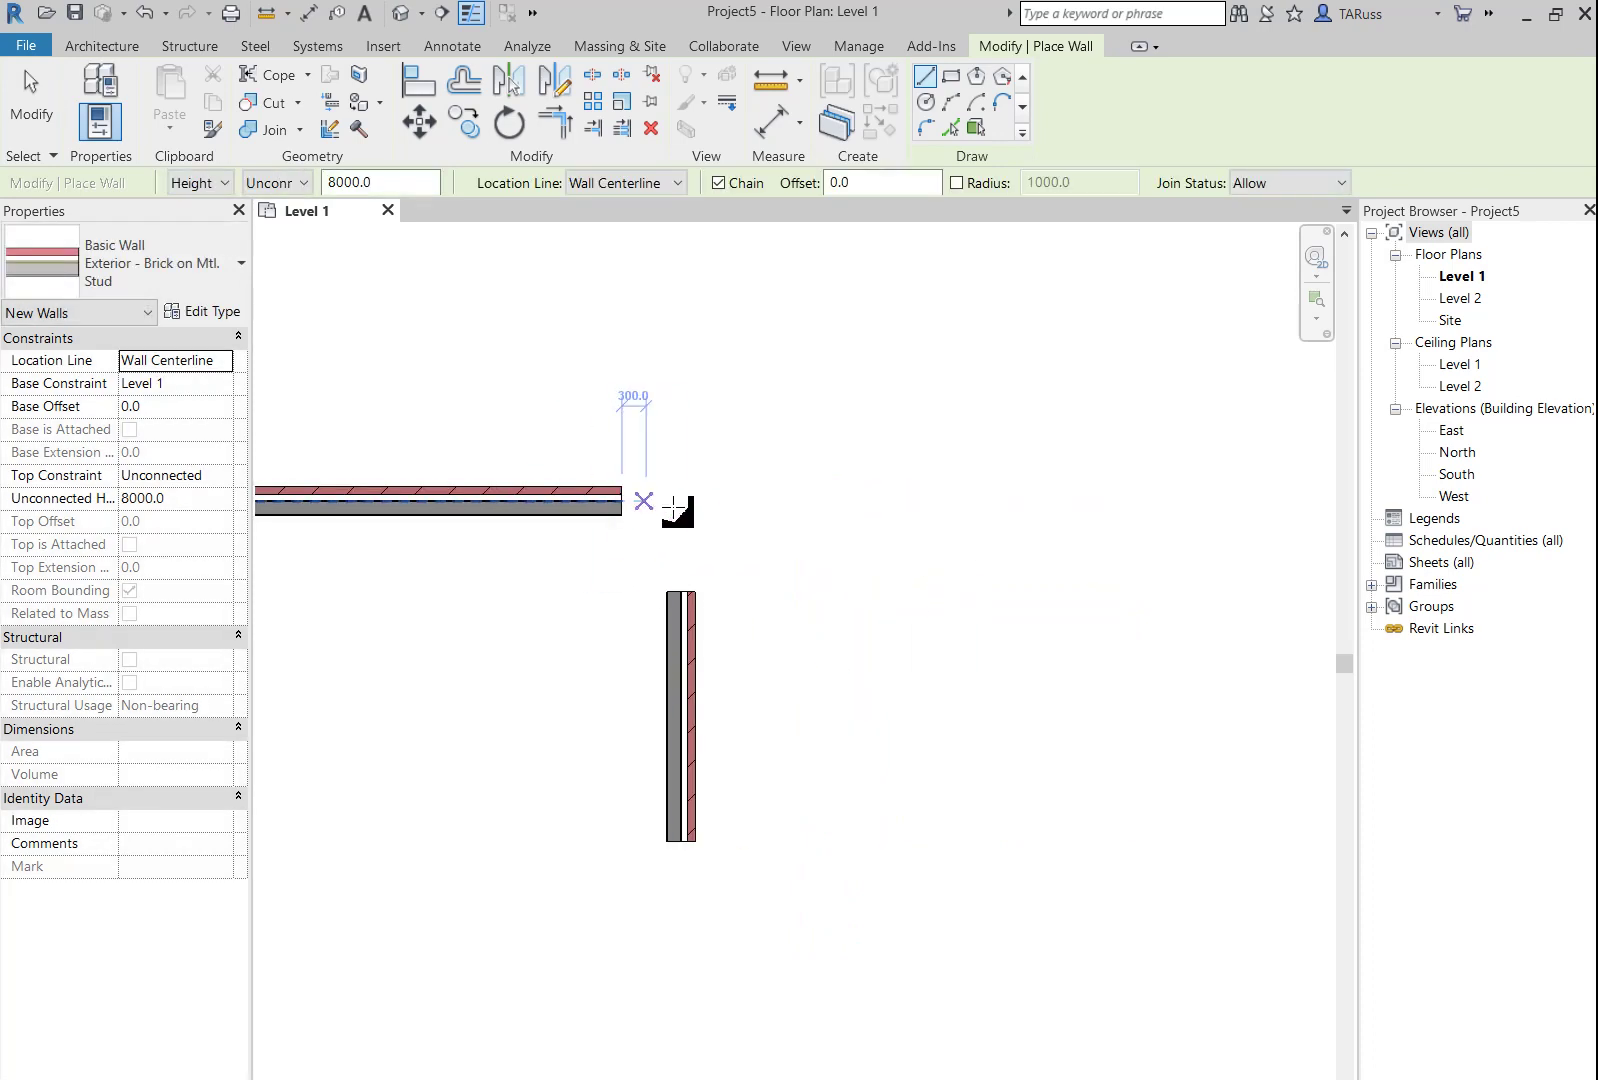
click(876, 551)
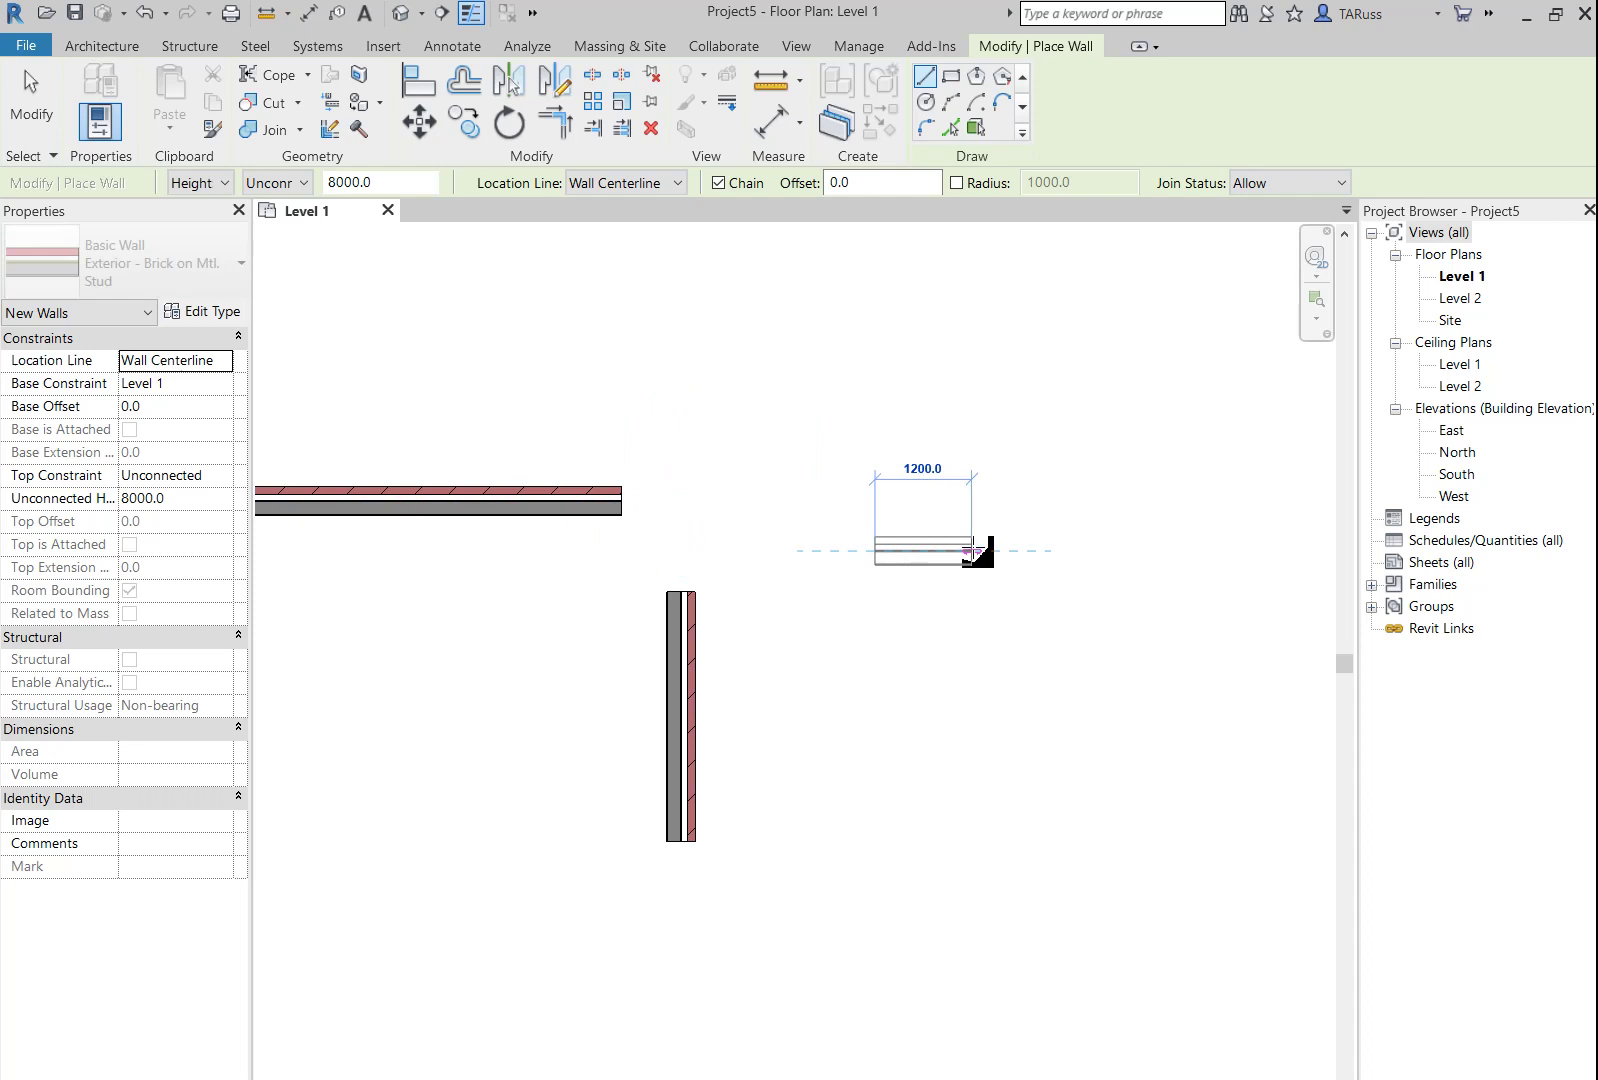
click(971, 550)
right_click(1010, 484)
click(1078, 510)
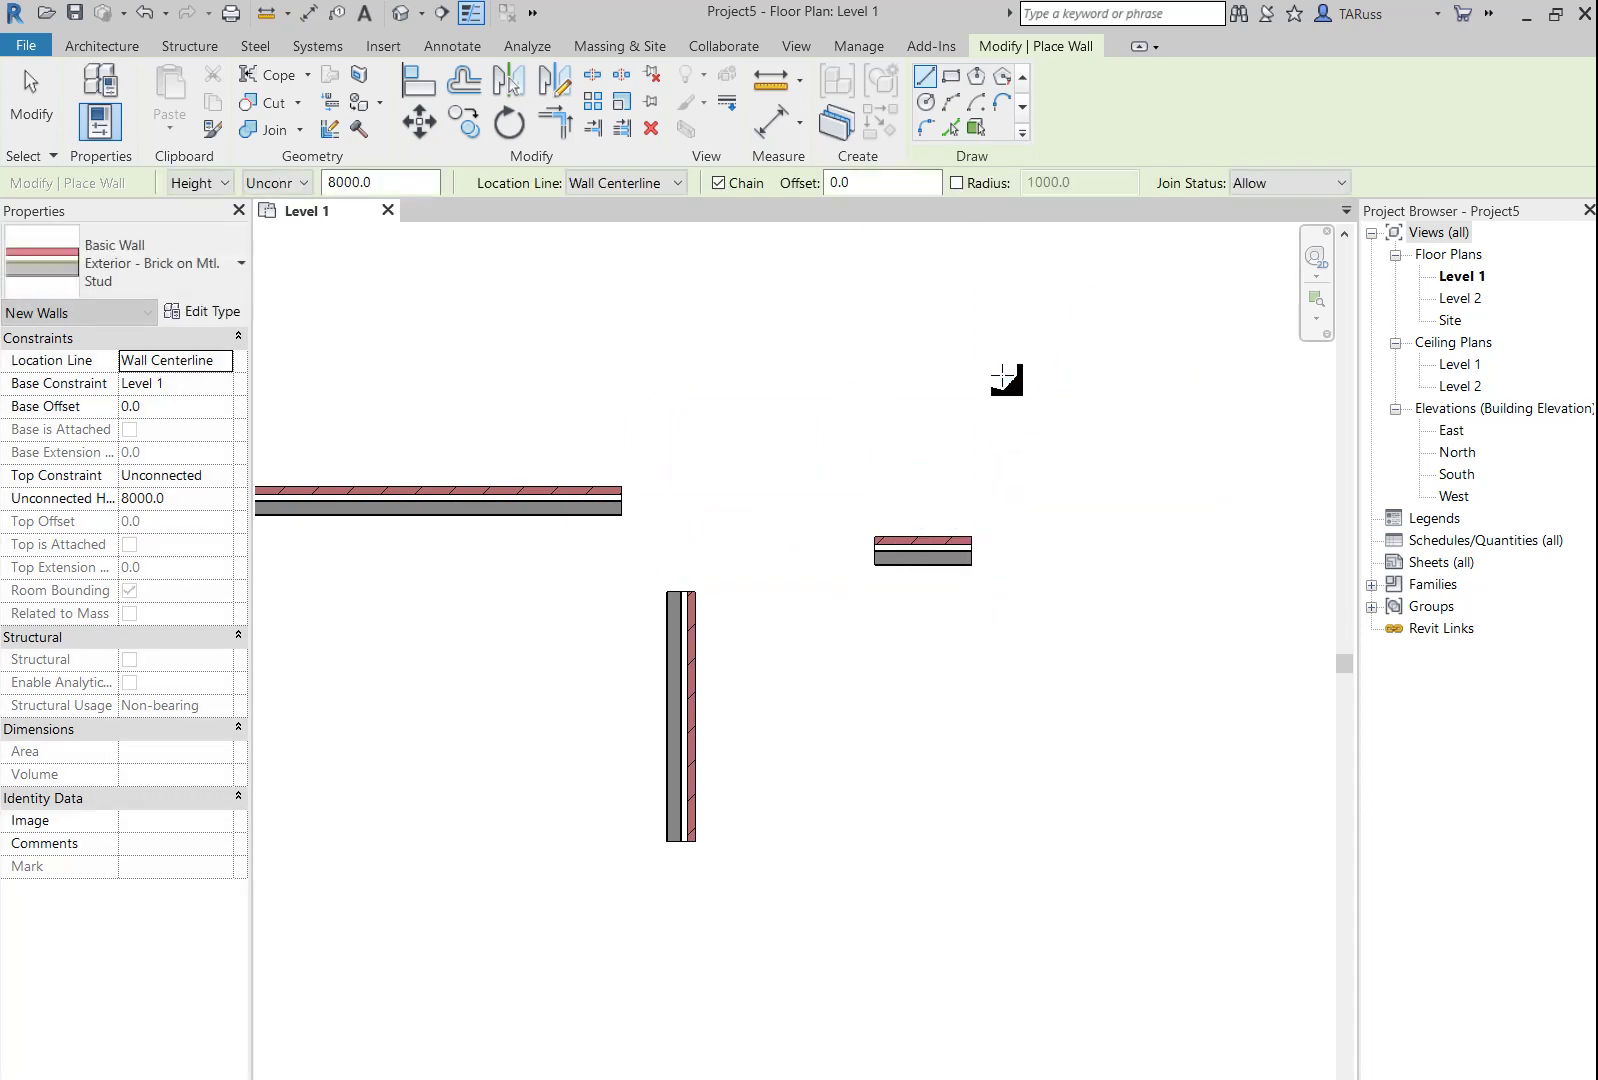
- Draw a 2100-long wall angled at 60° and a vertical wall below it
click(1020, 371)
click(1104, 520)
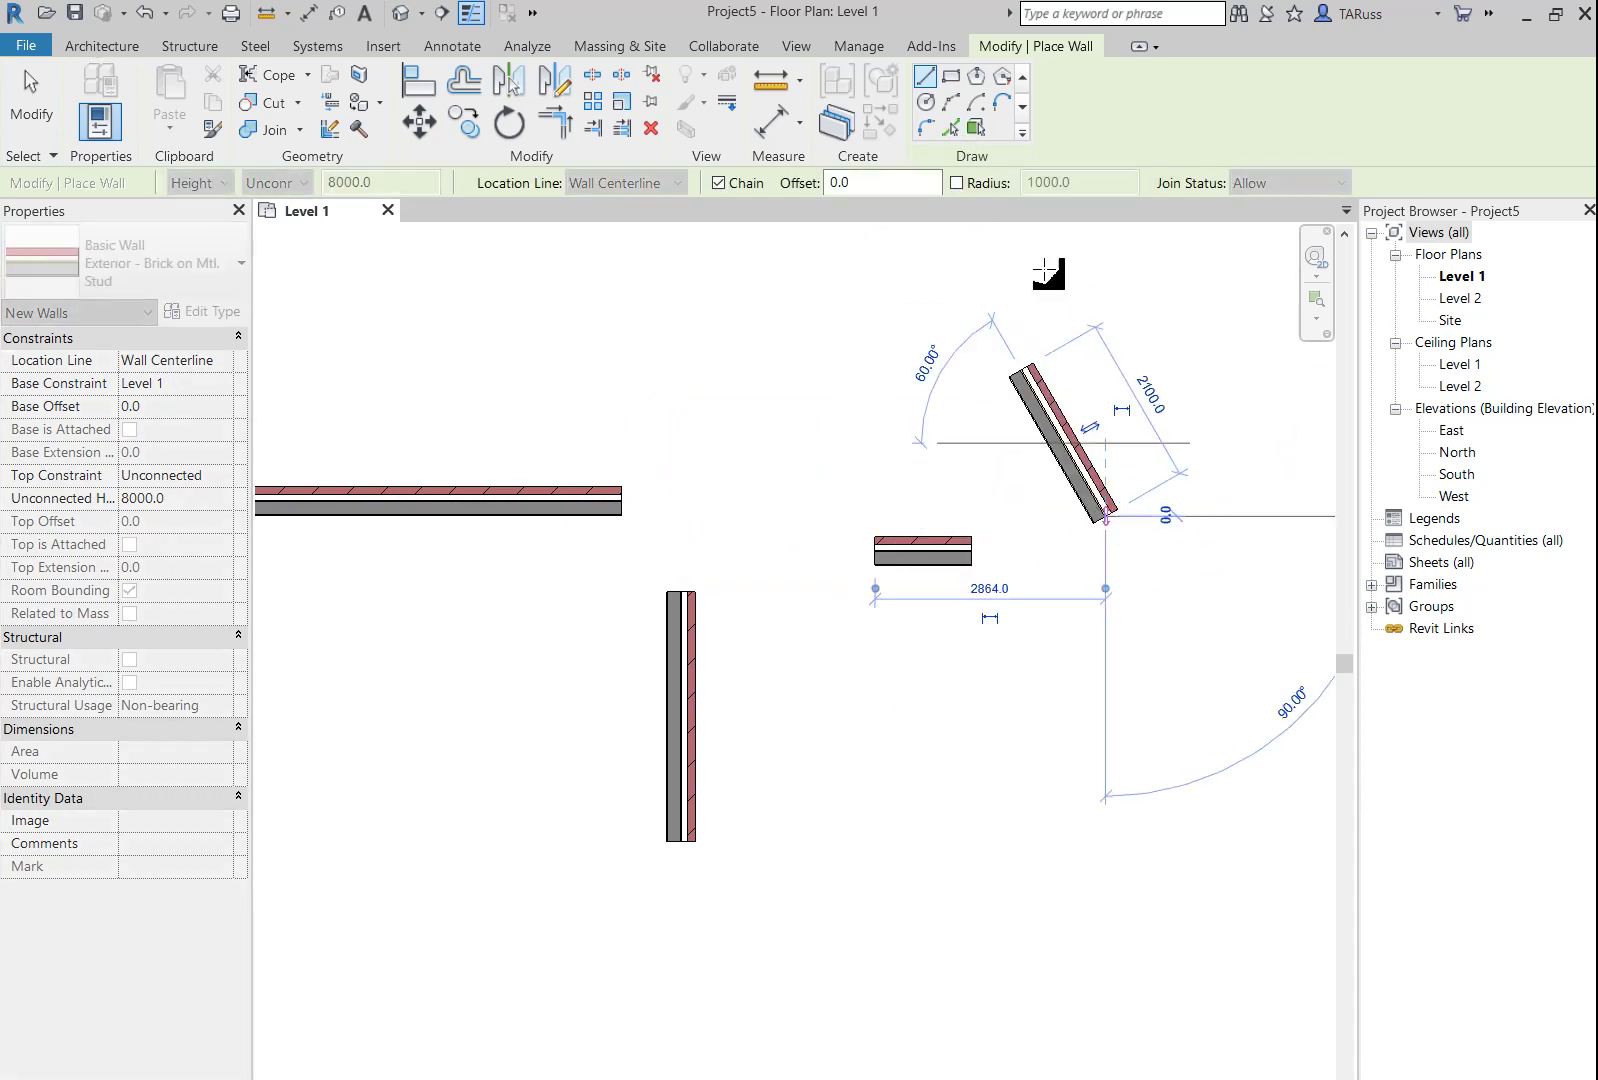
right_click(1035, 298)
click(1074, 312)
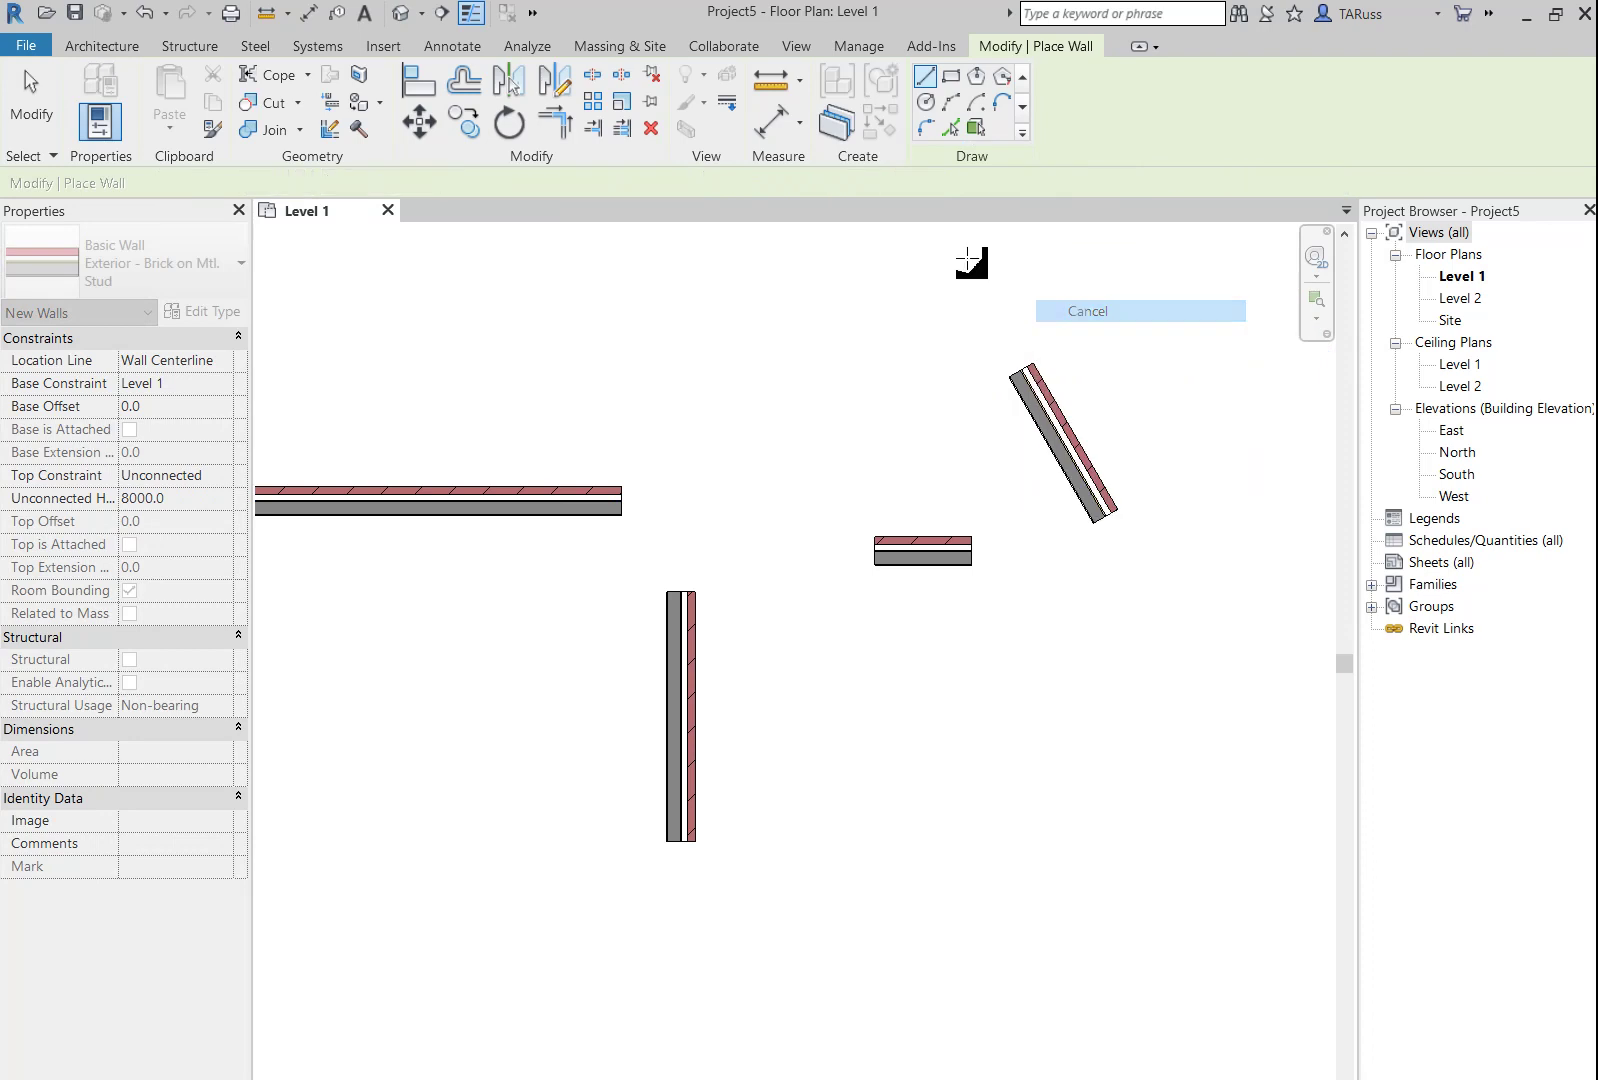
click(1012, 568)
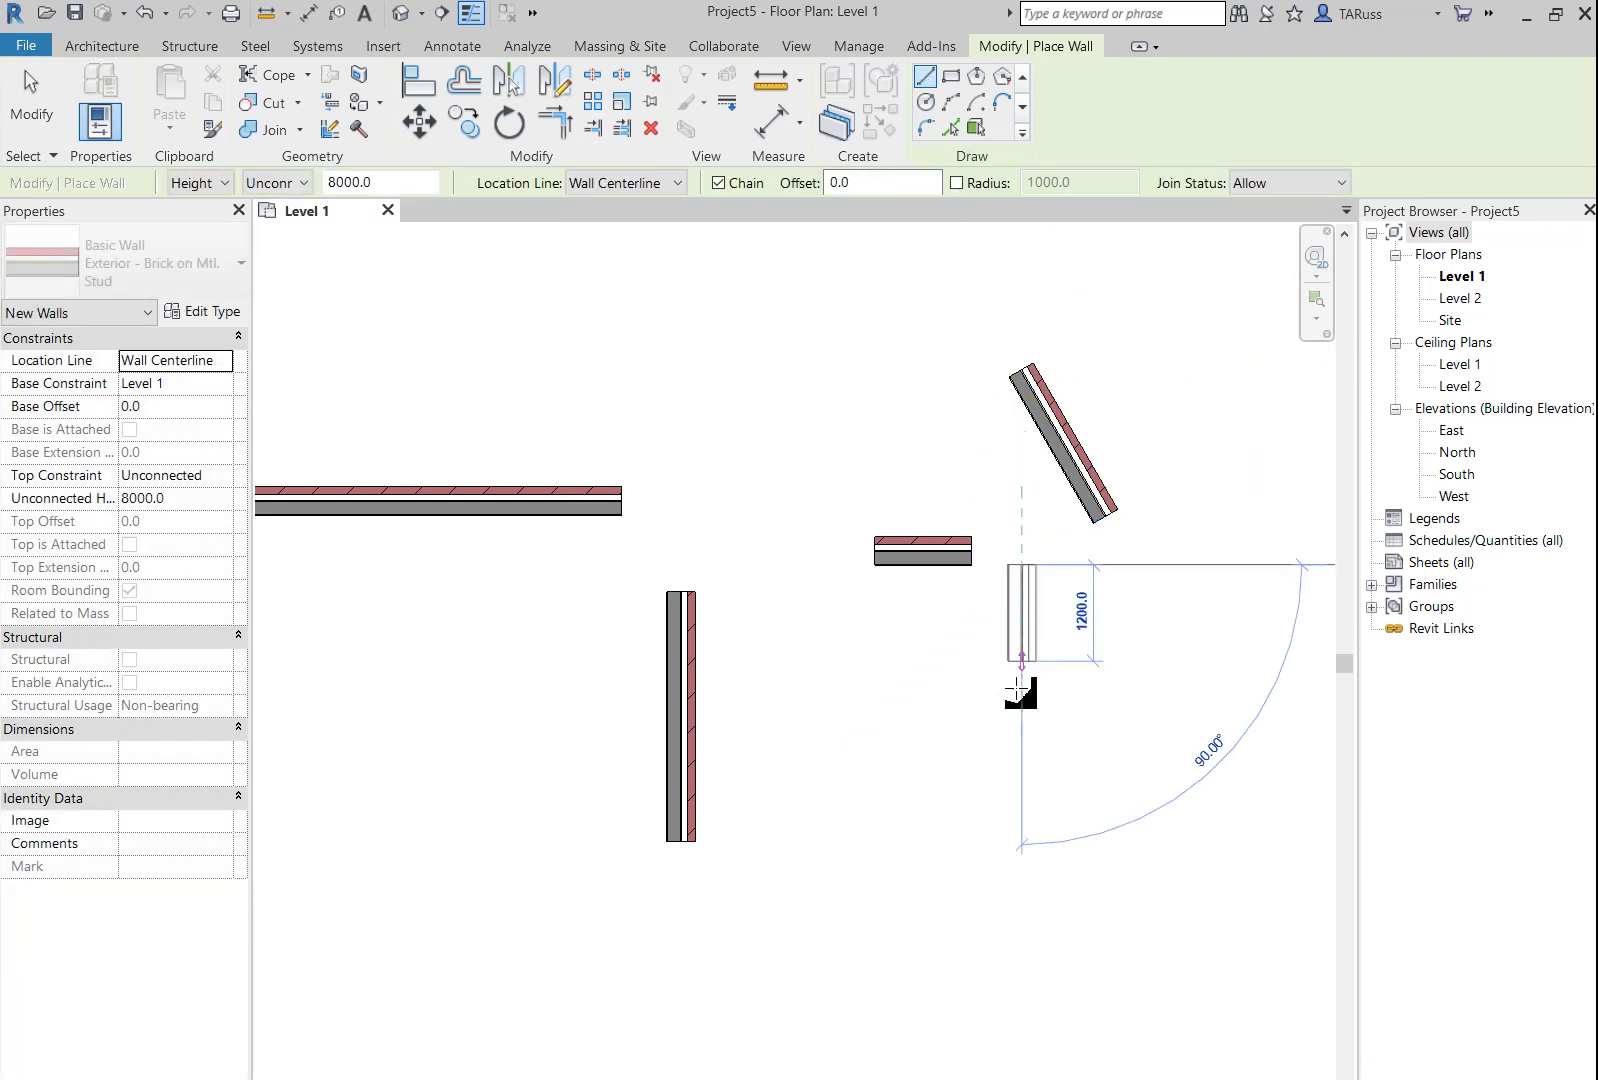
right_click(1077, 688)
click(1127, 711)
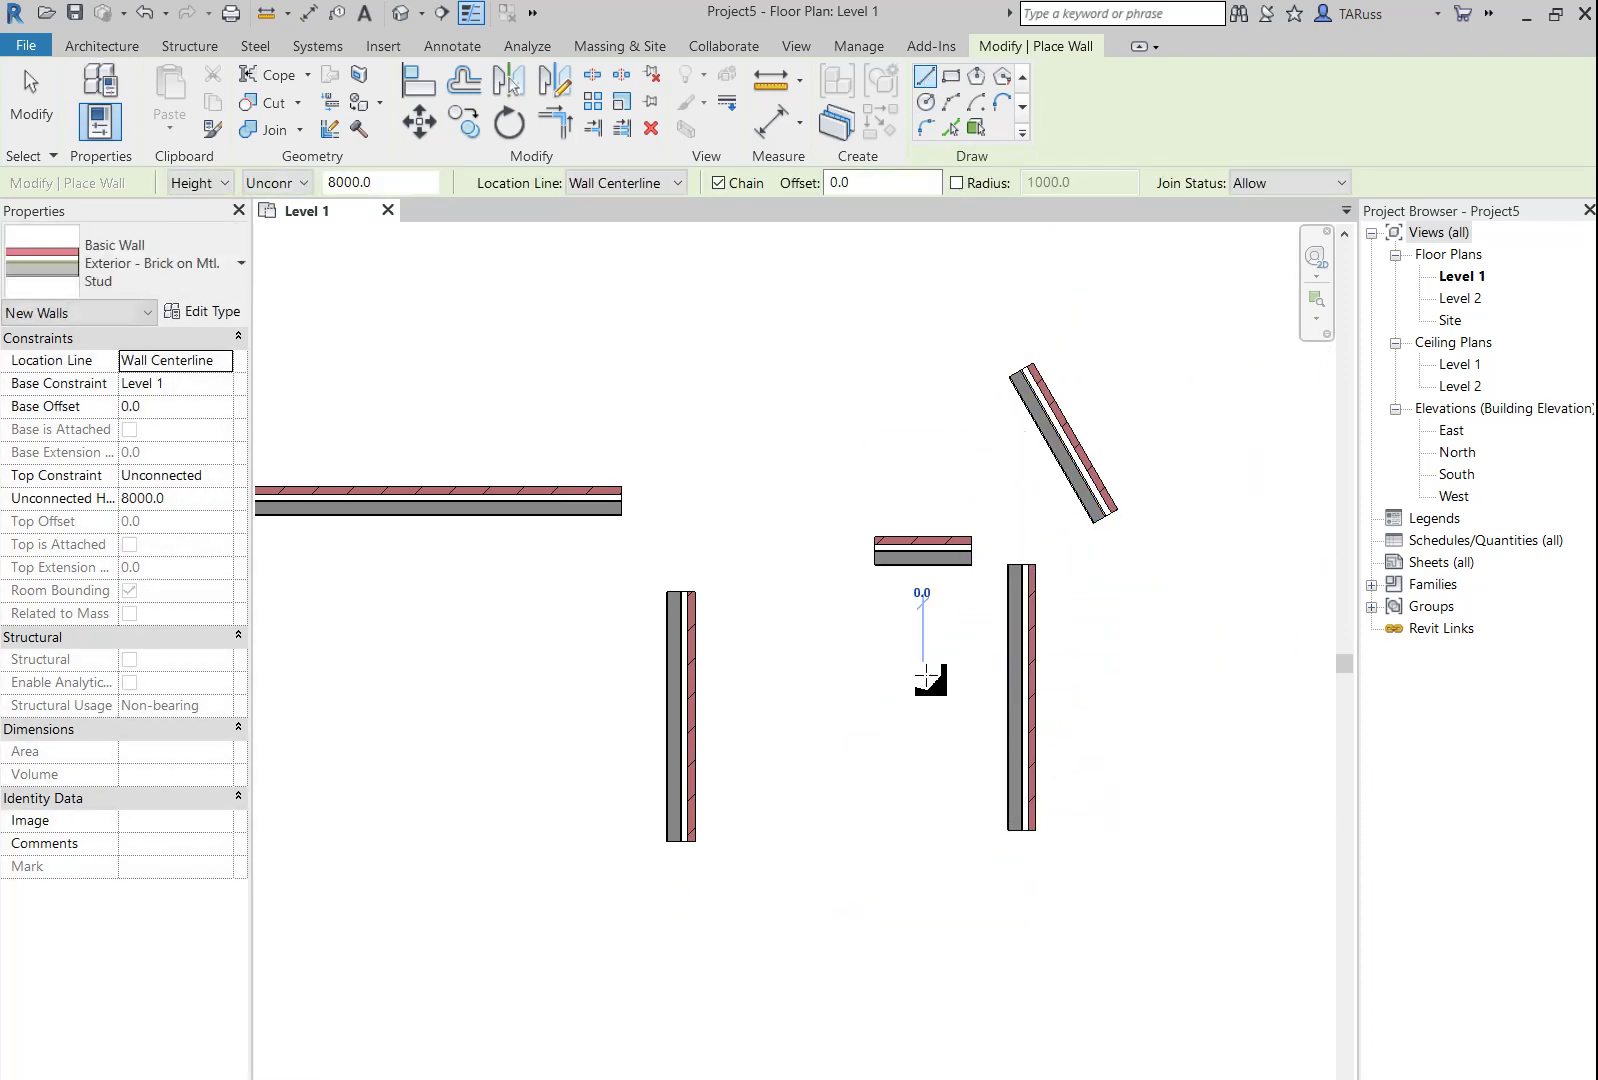
- Add two more short horizontal walls lower down
click(922, 674)
click(971, 674)
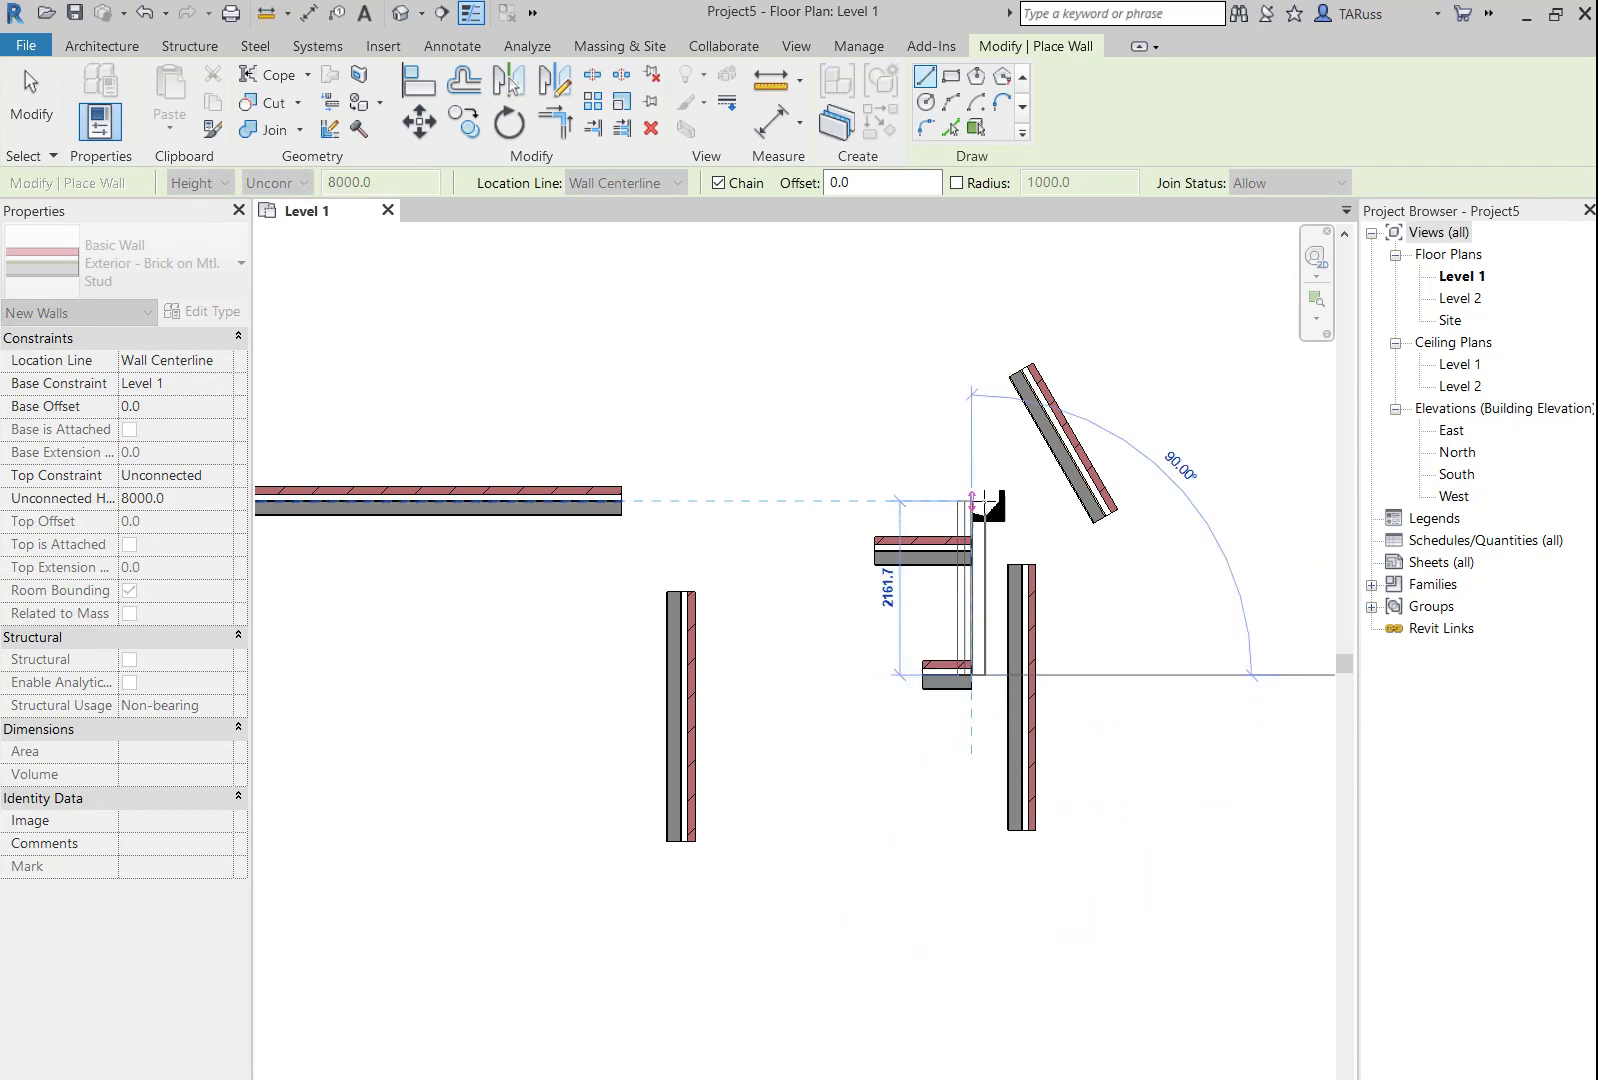
right_click(975, 598)
click(1005, 613)
scroll(945, 655, up, 2)
scroll(980, 740, up, 2)
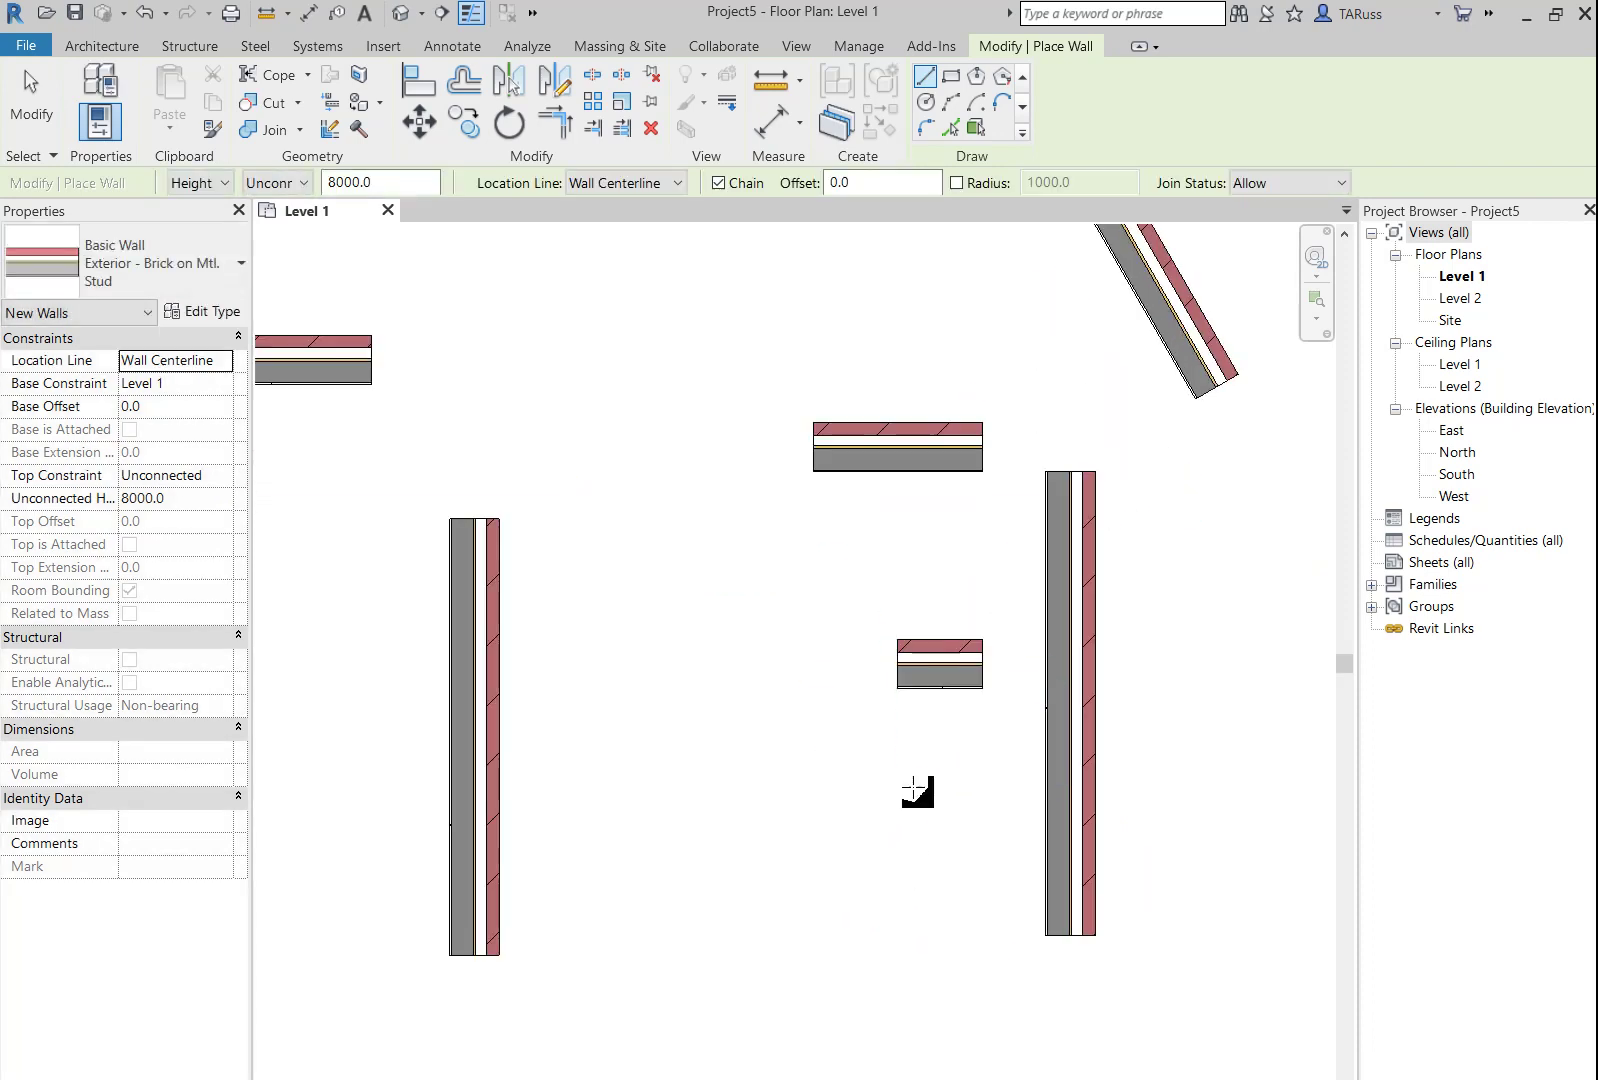
click(919, 781)
click(980, 796)
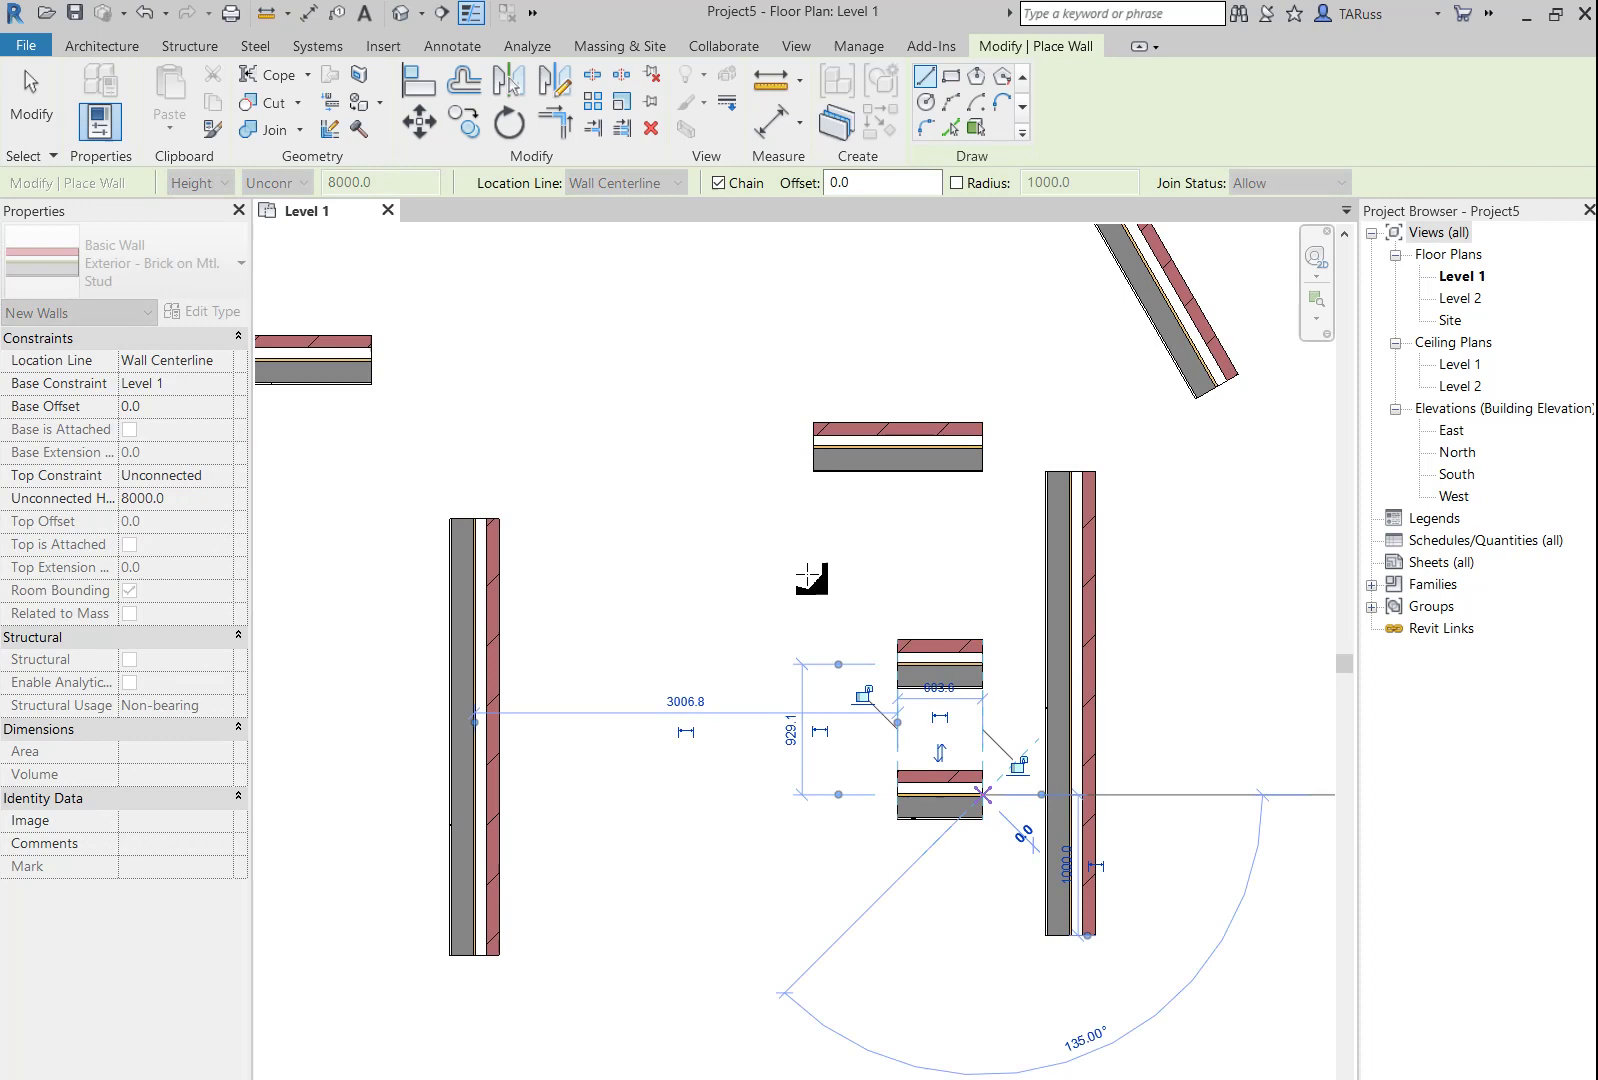
key(Escape)
key(Escape)
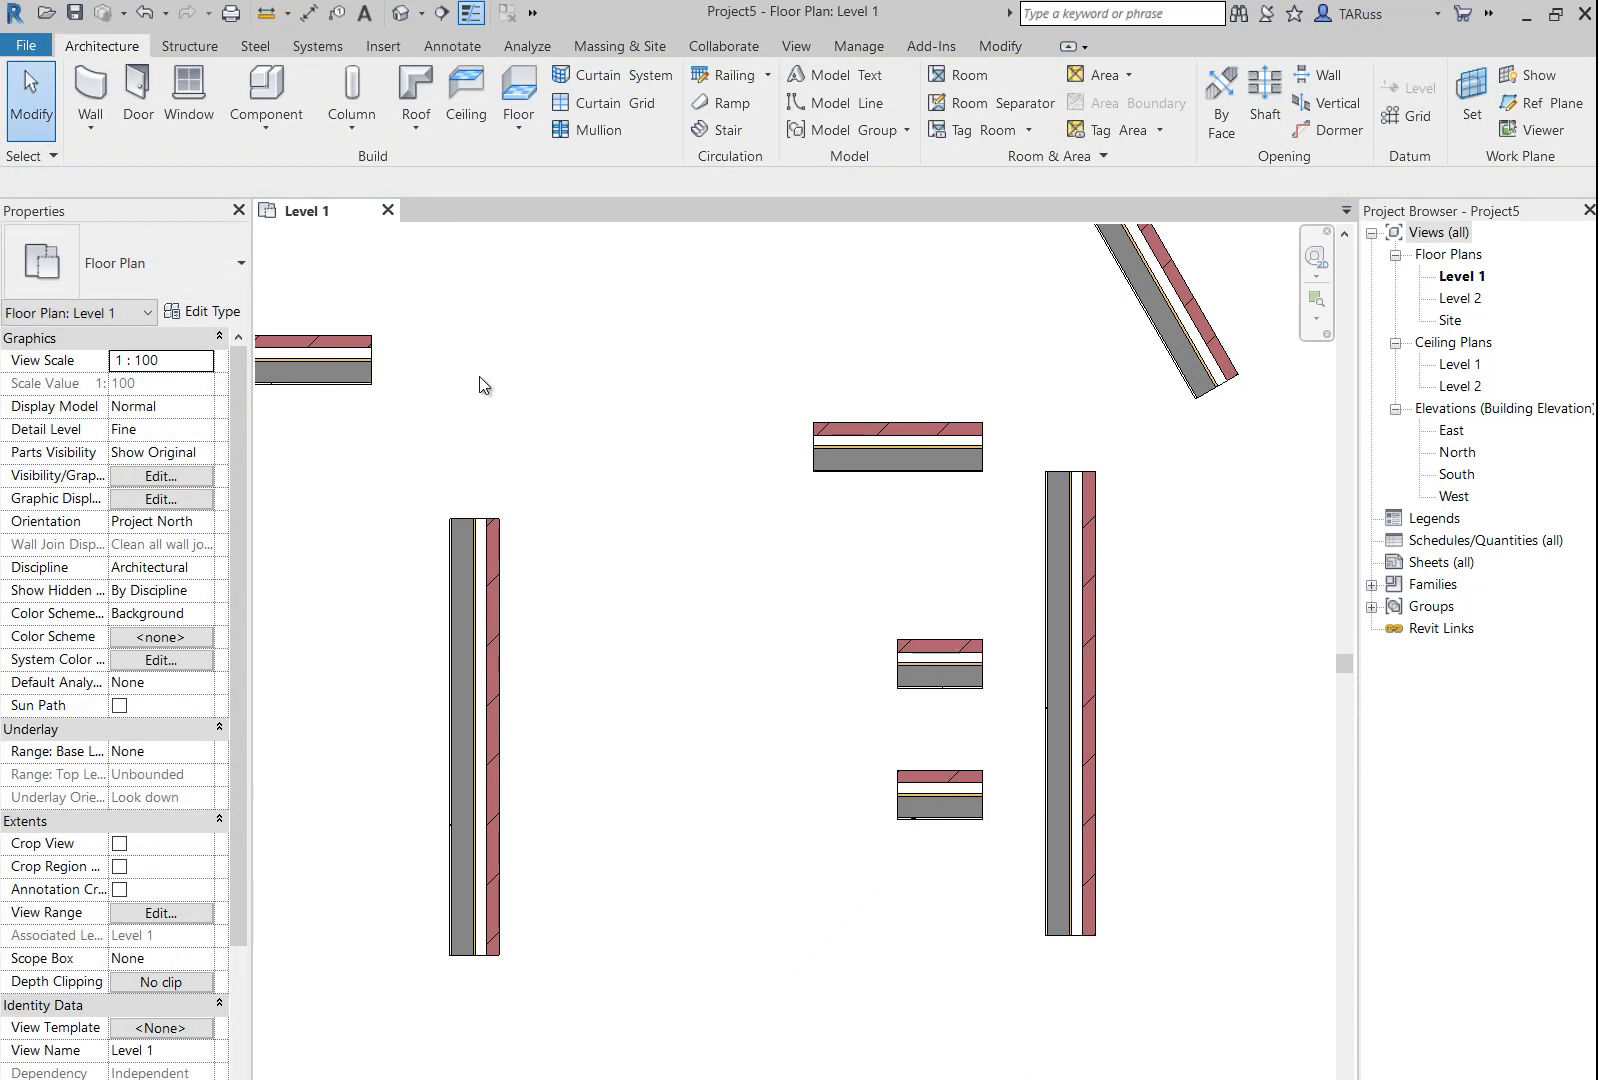
scroll(710, 473, down, 4)
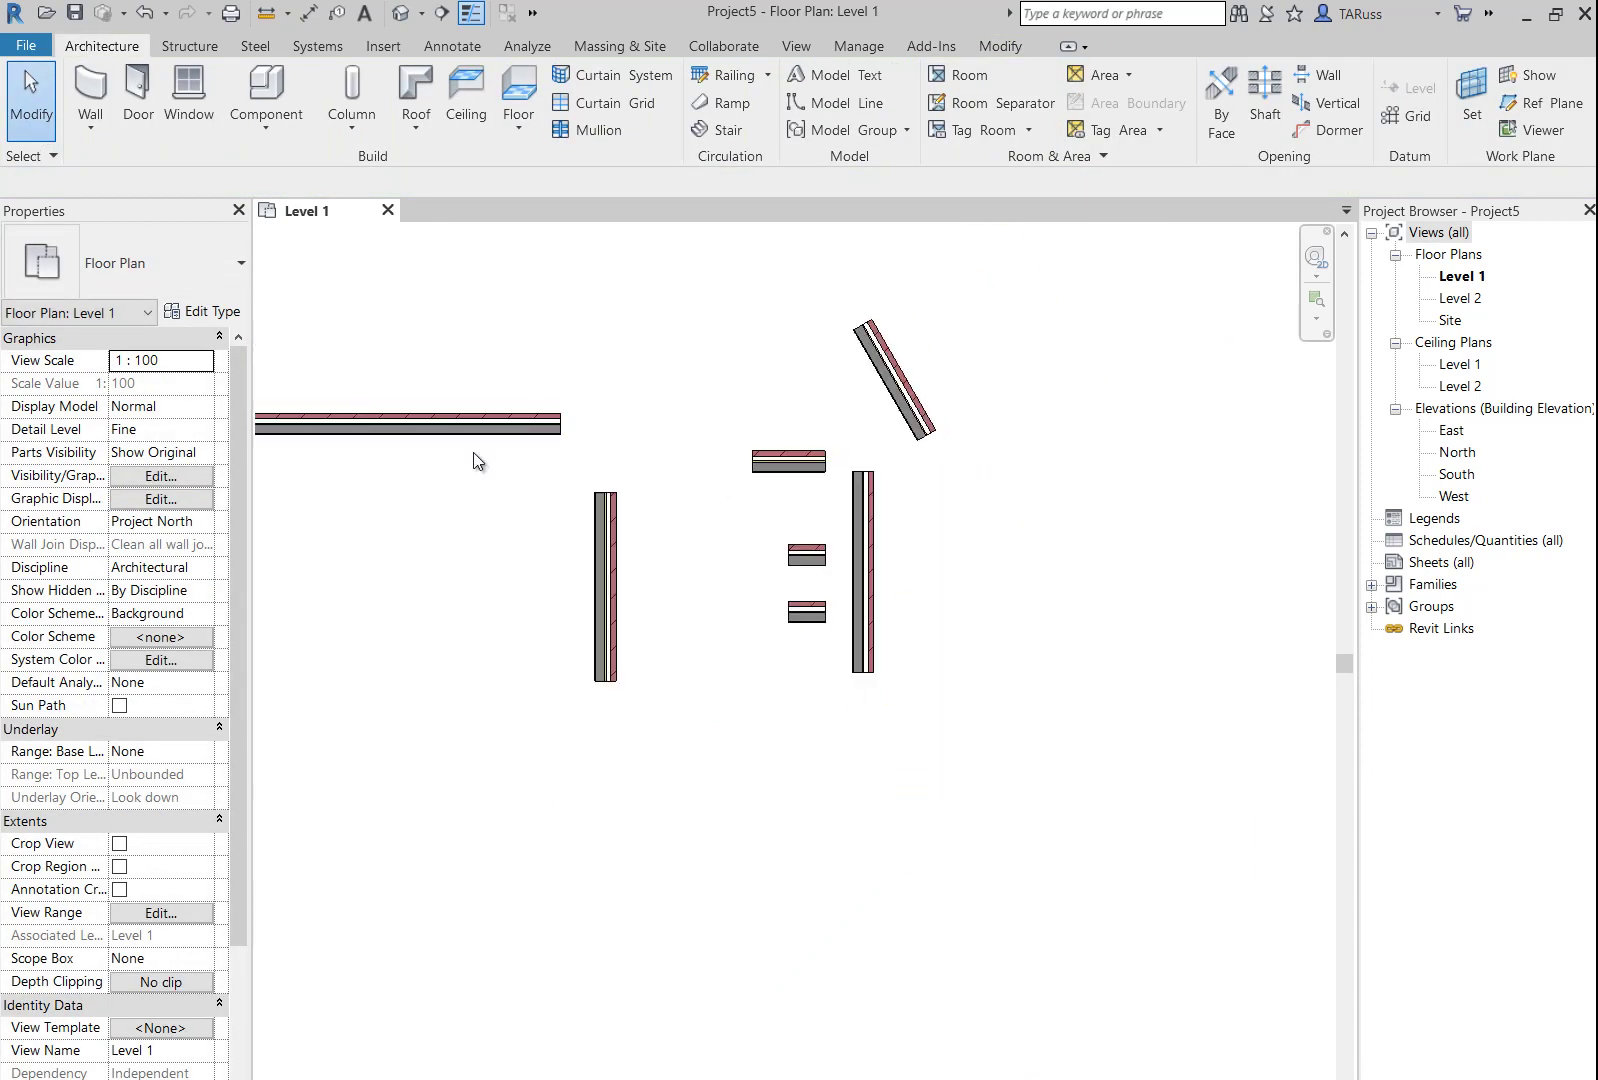
scroll(1050, 478, up, 1)
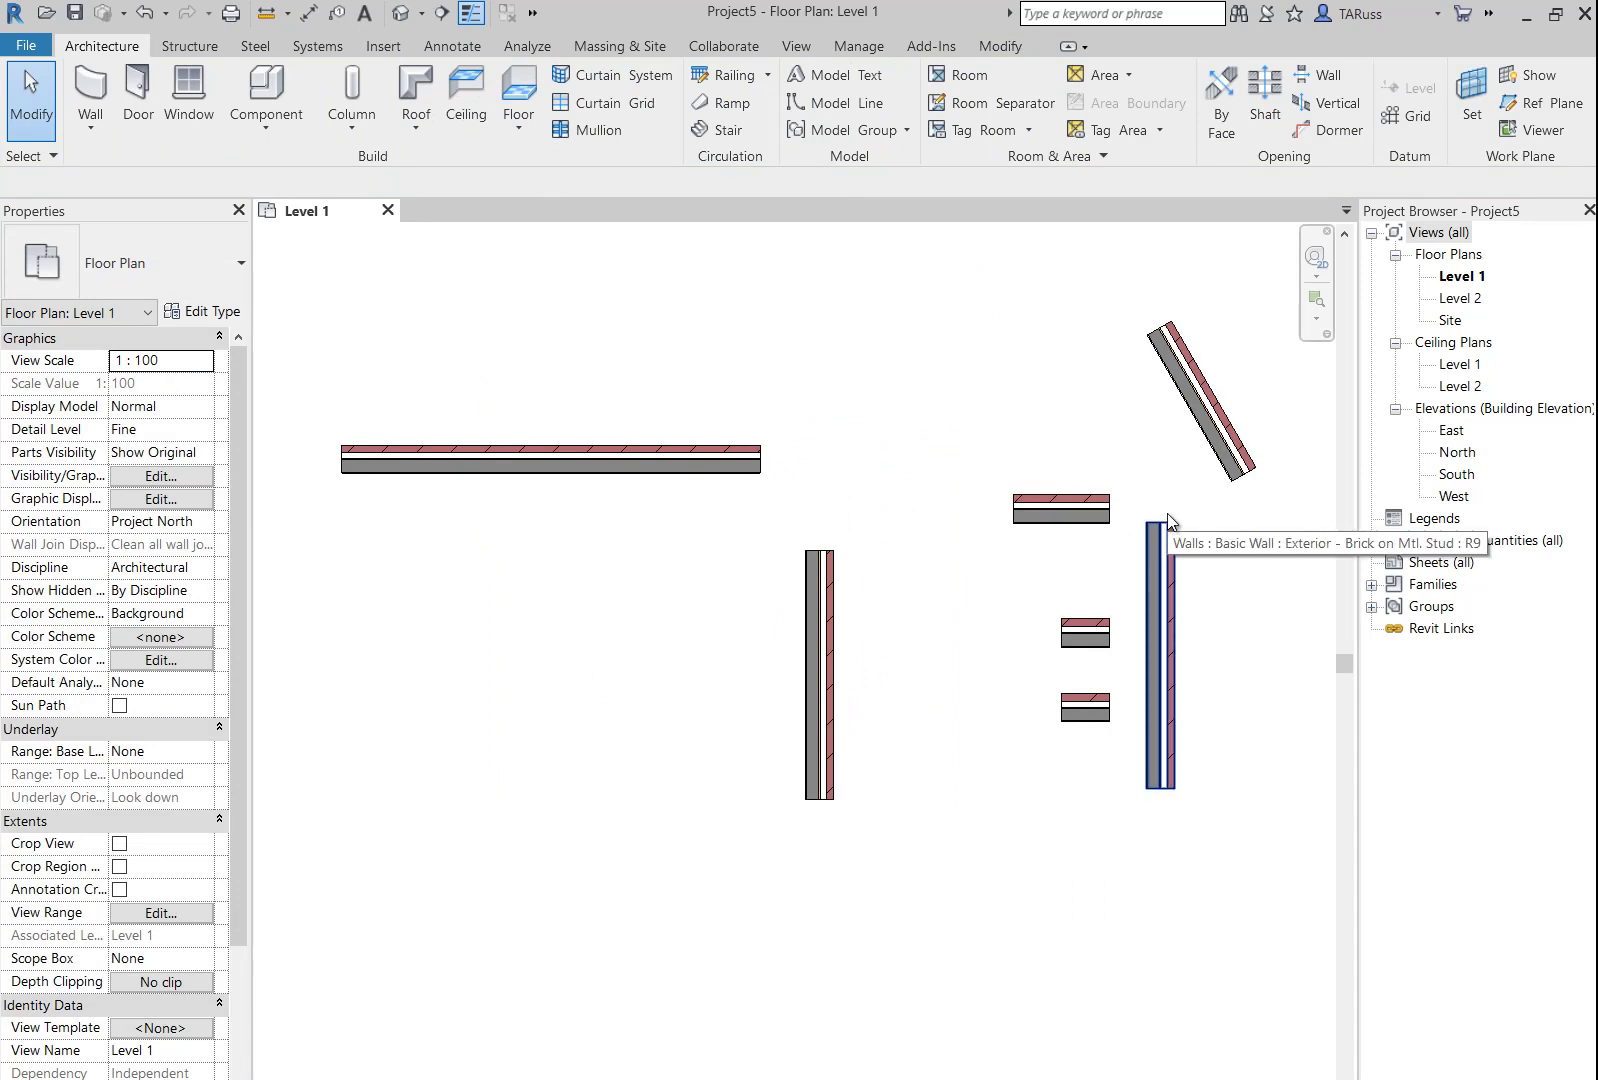
scroll(1149, 615, up, 3)
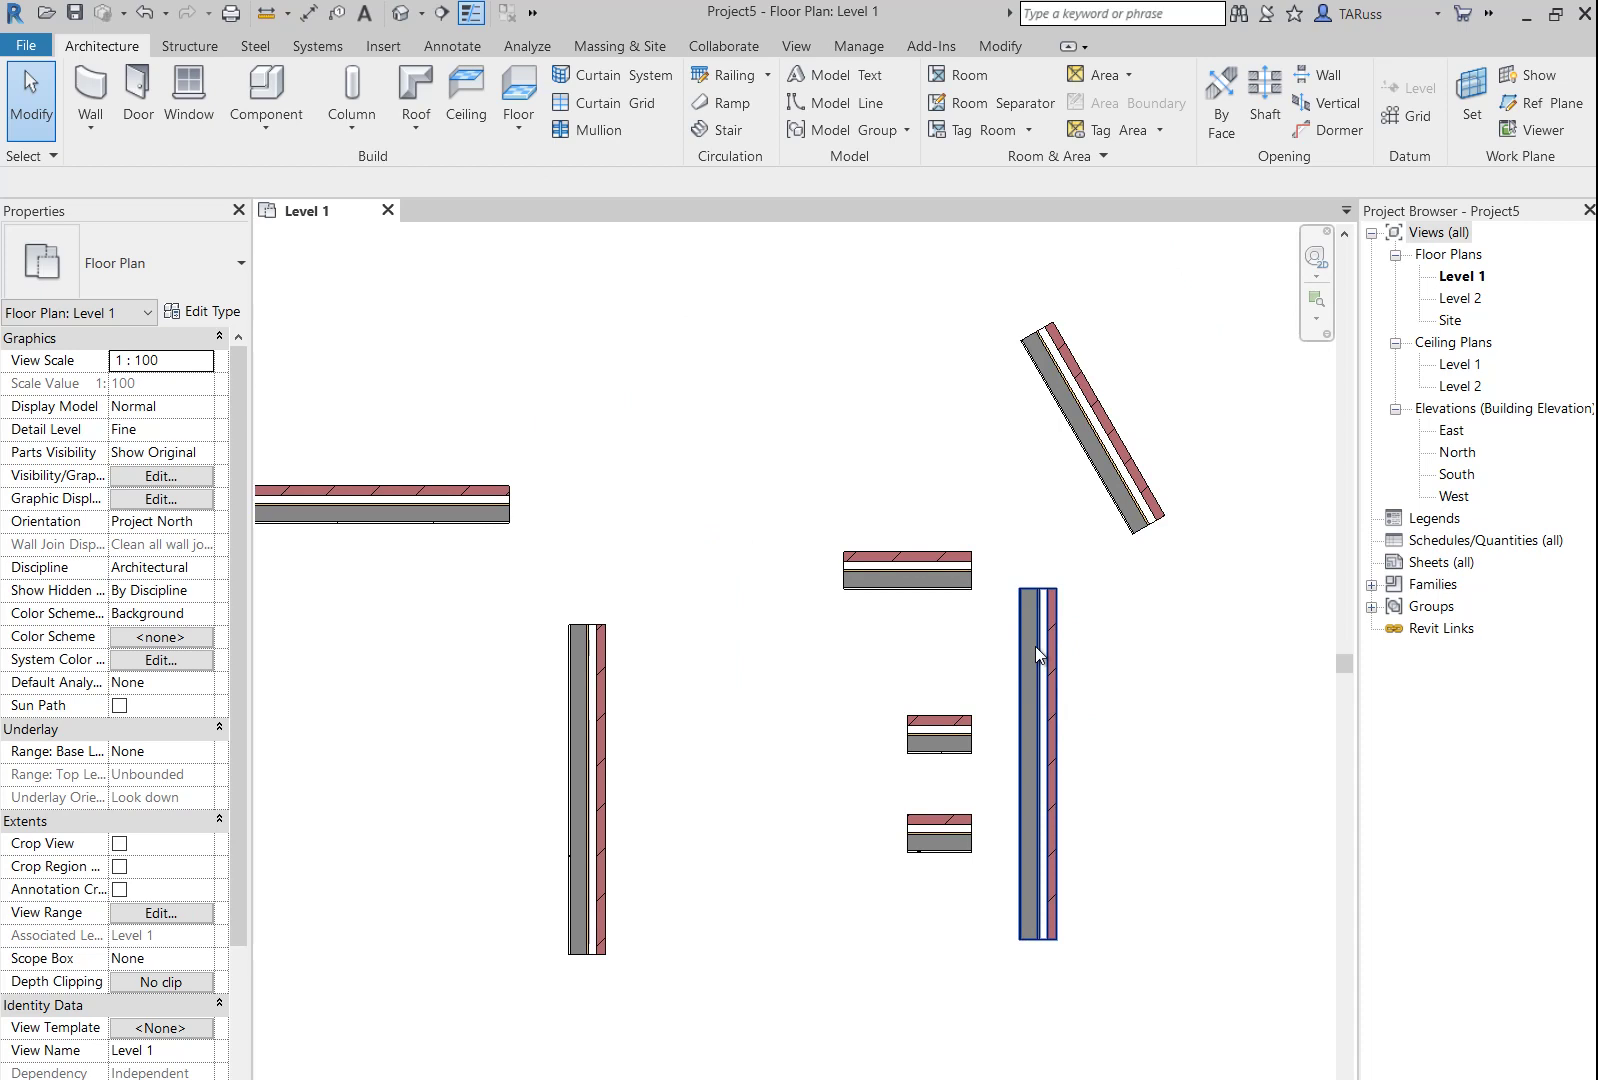
scroll(631, 482, down, 2)
middle_drag(400, 474, 728, 492)
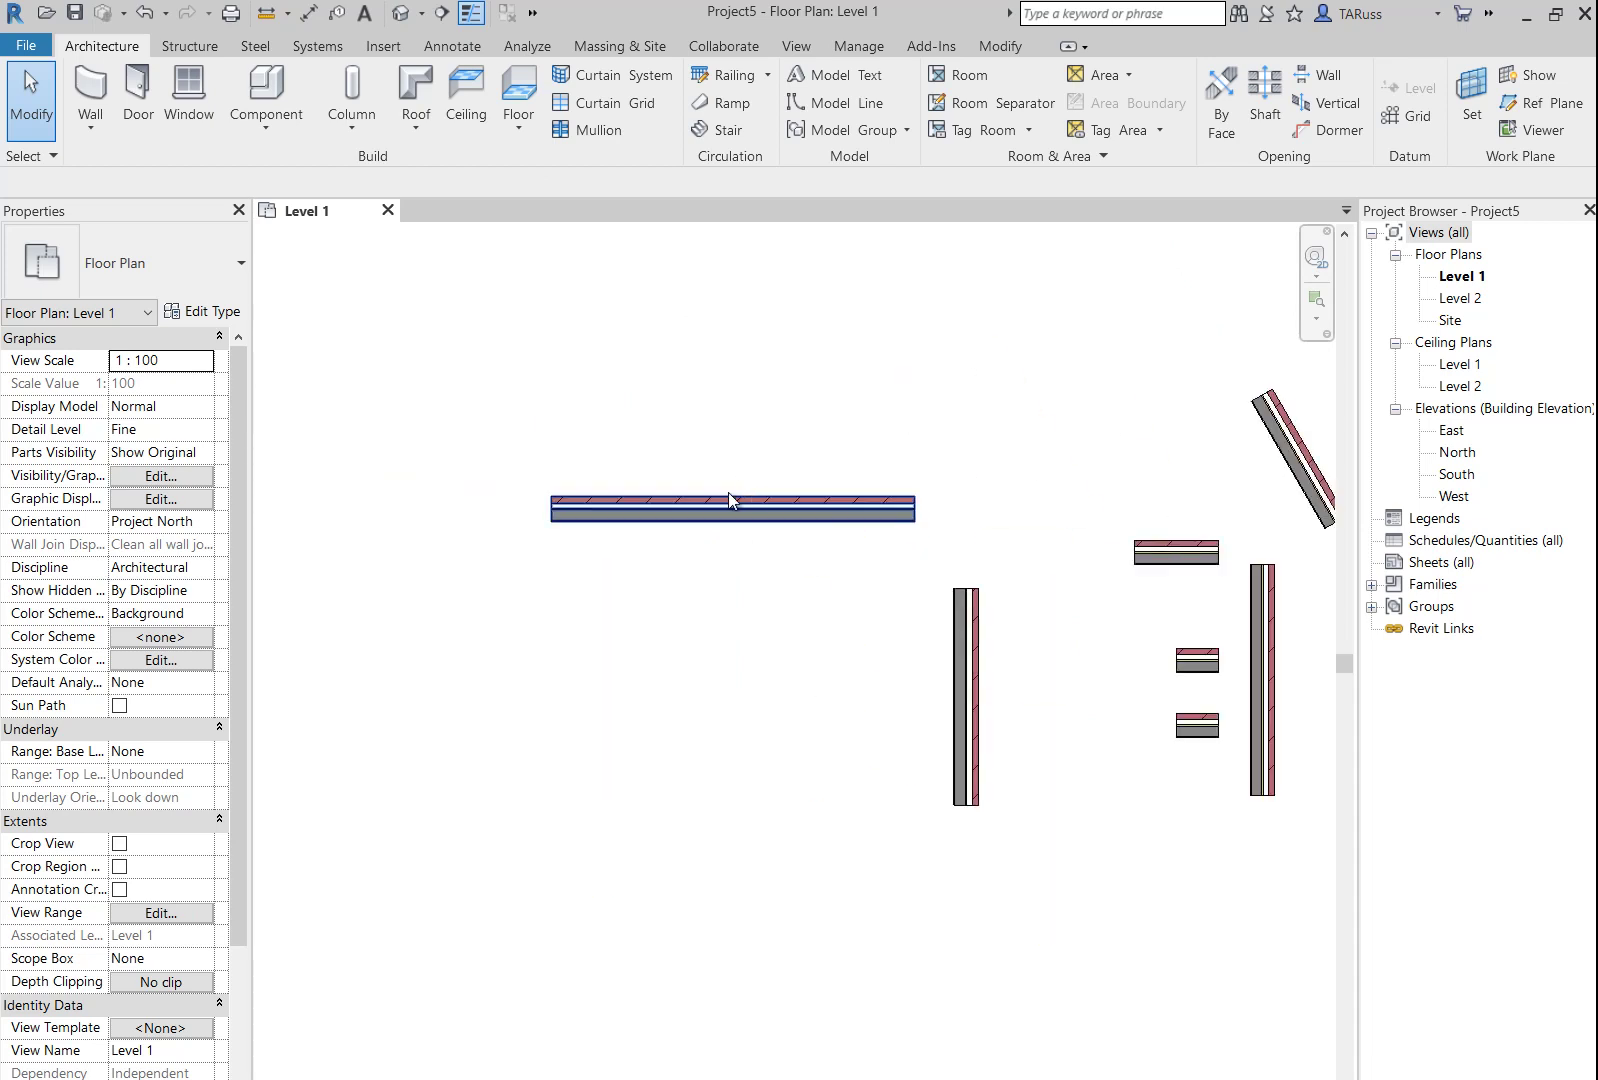
scroll(690, 490, up, 4)
click(723, 541)
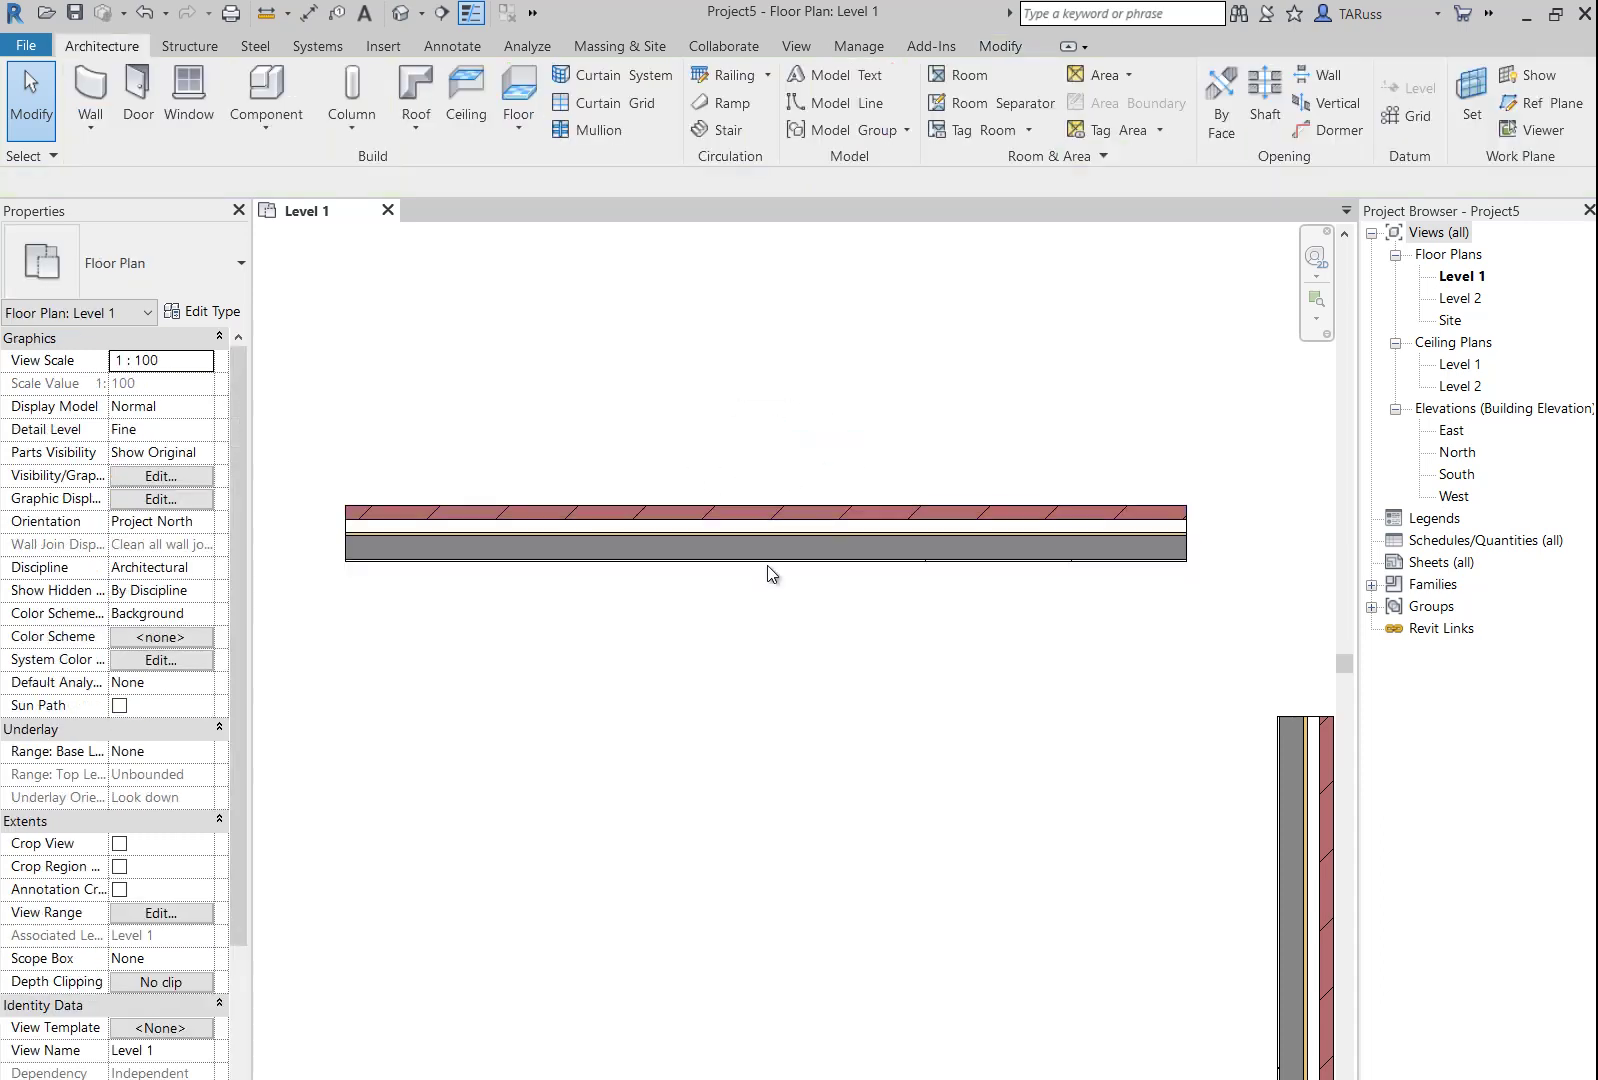
- Flip the 5200-long wall and back, then drag it to a new position
click(762, 531)
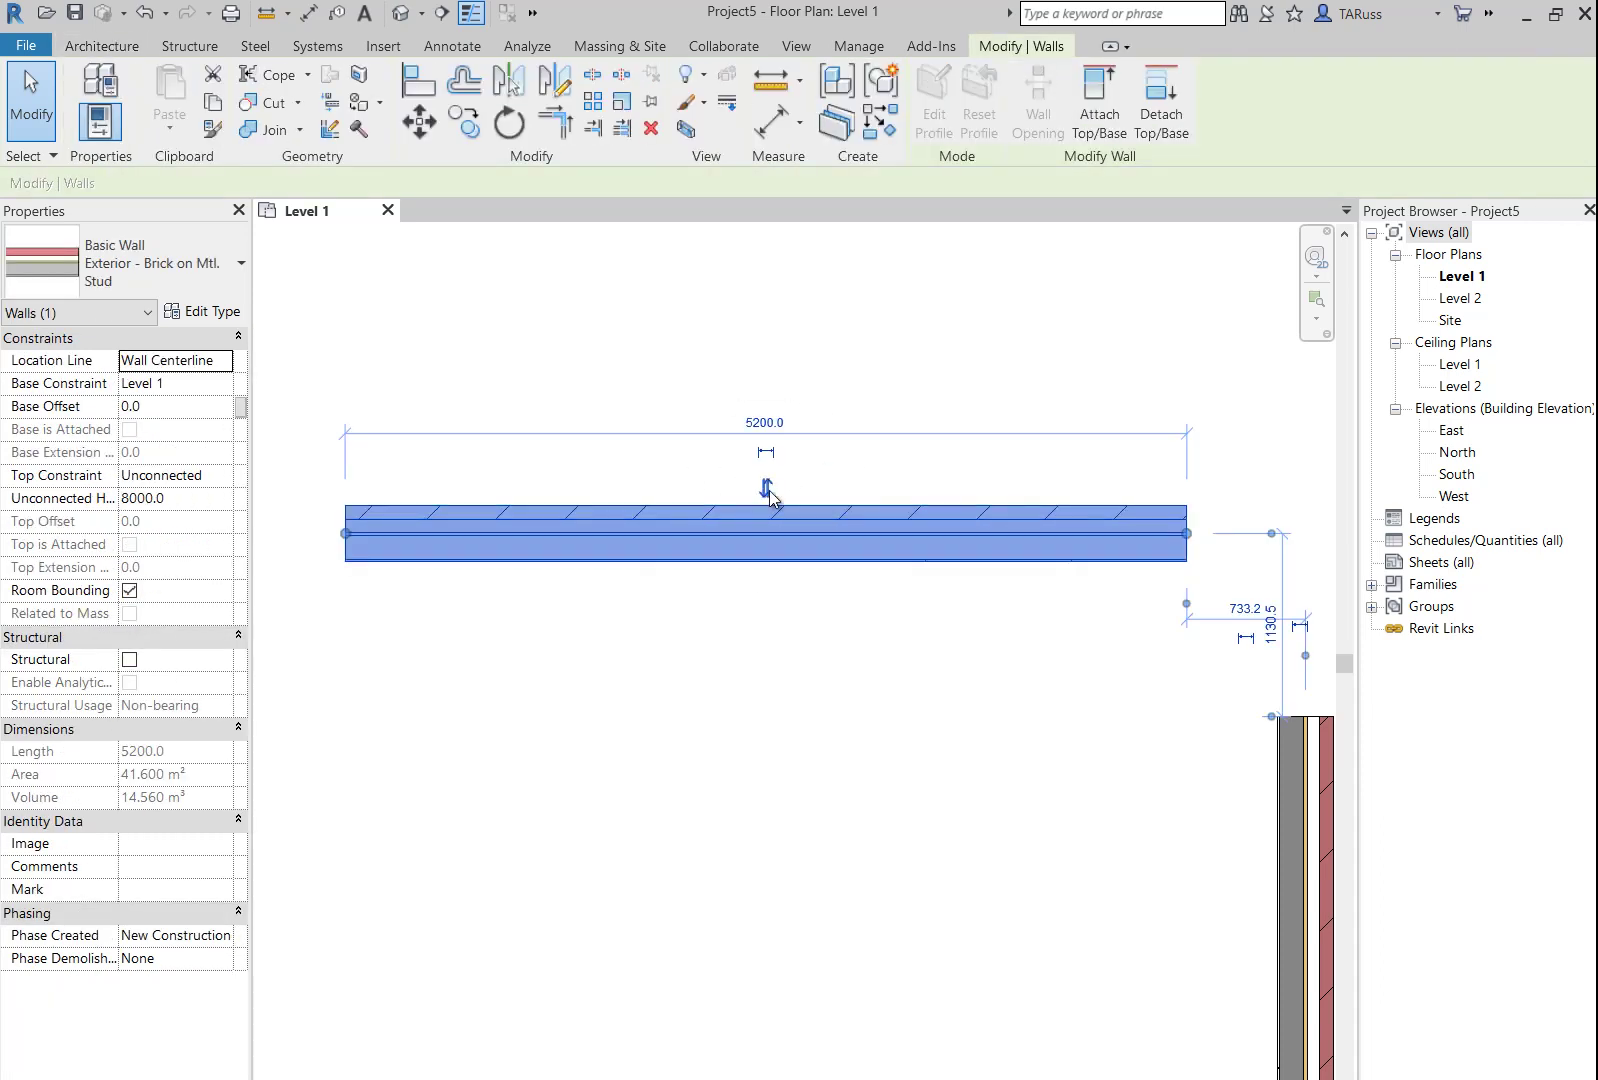
click(767, 489)
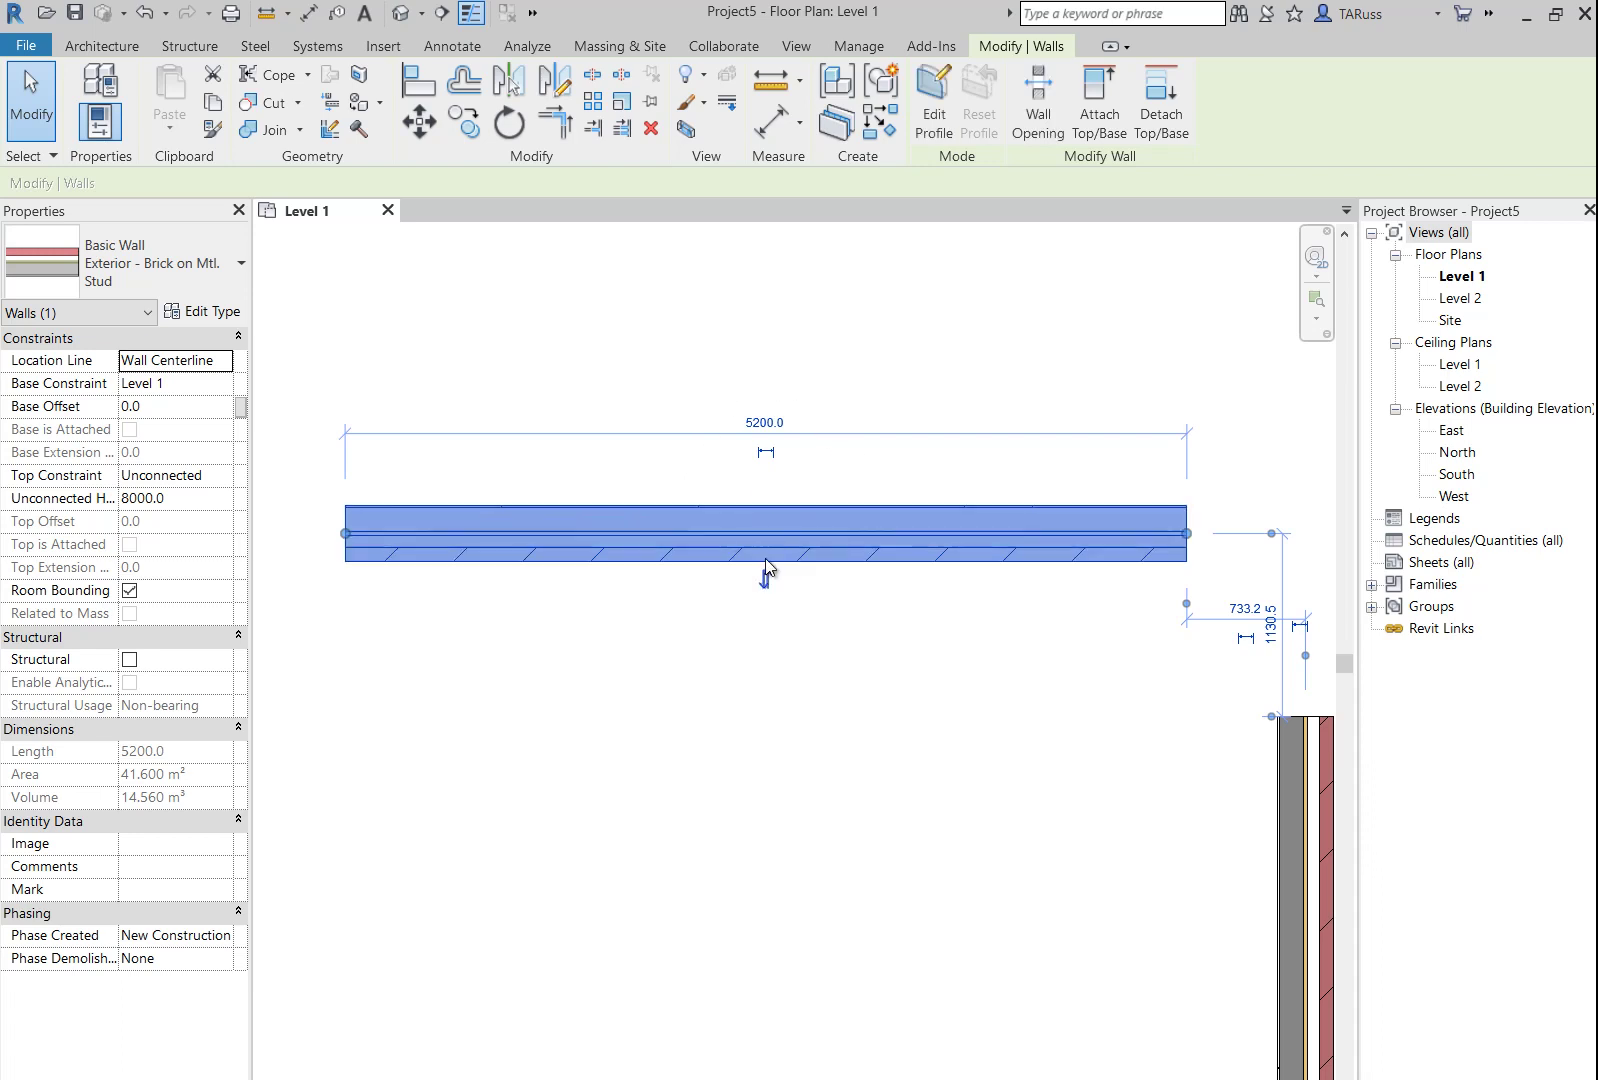
click(766, 575)
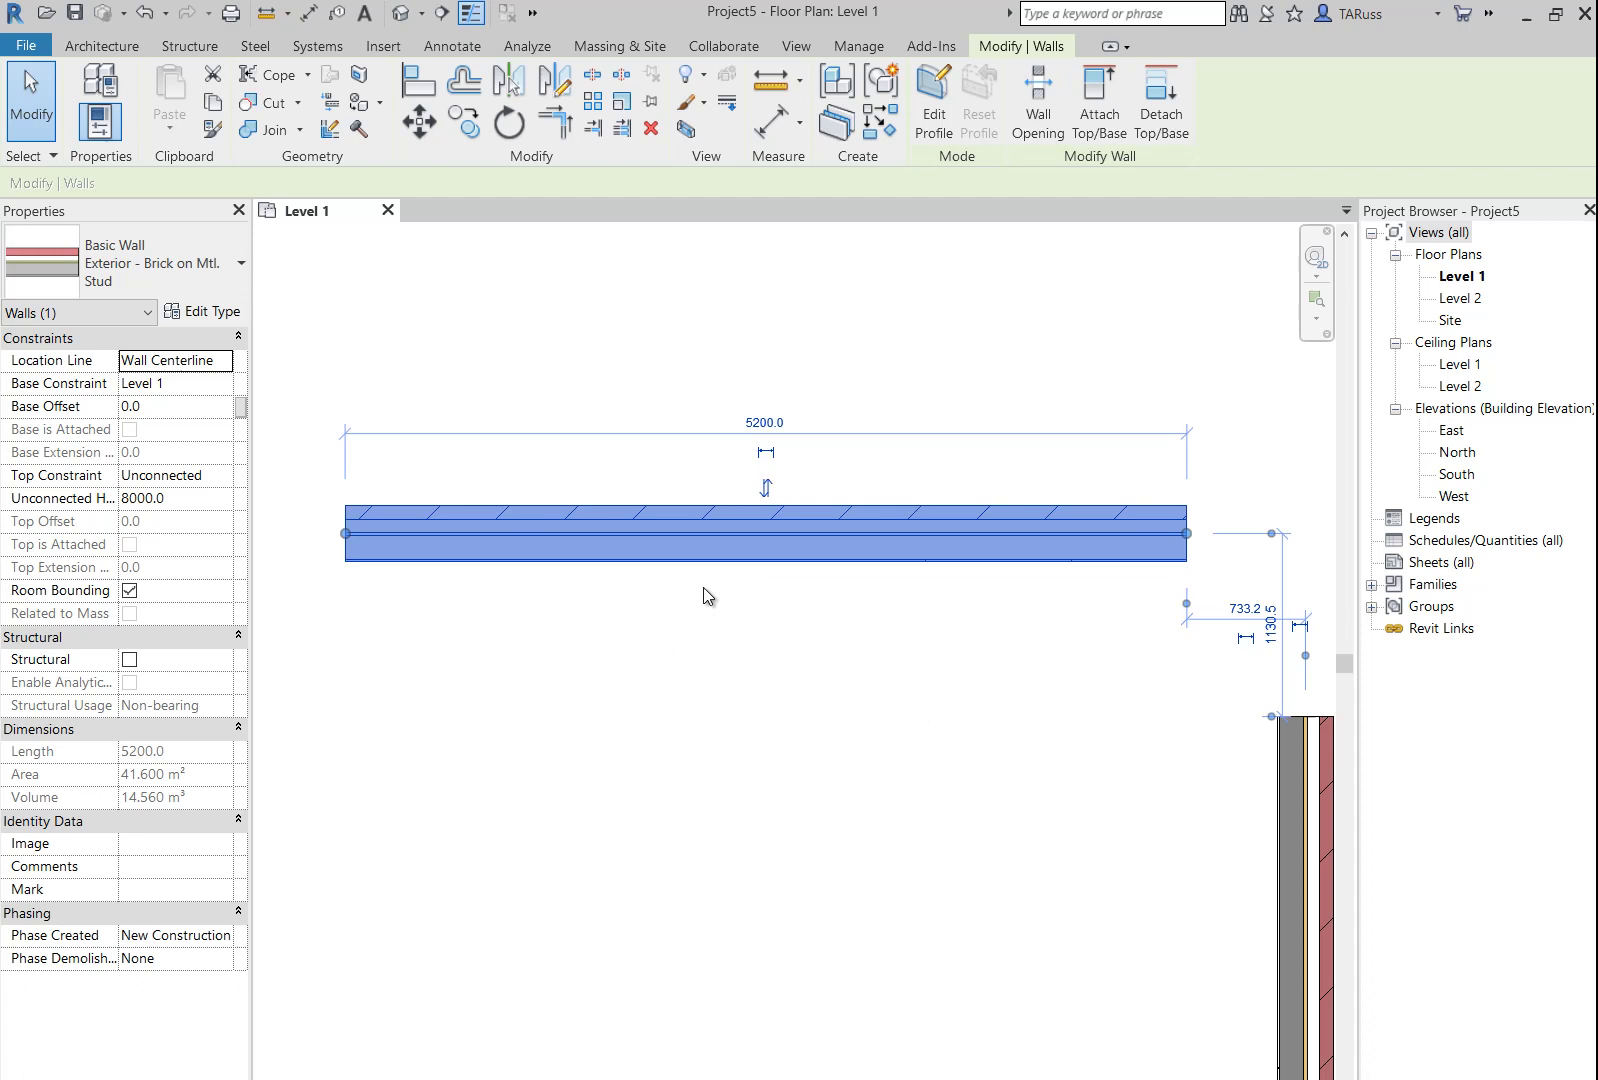
click(27, 105)
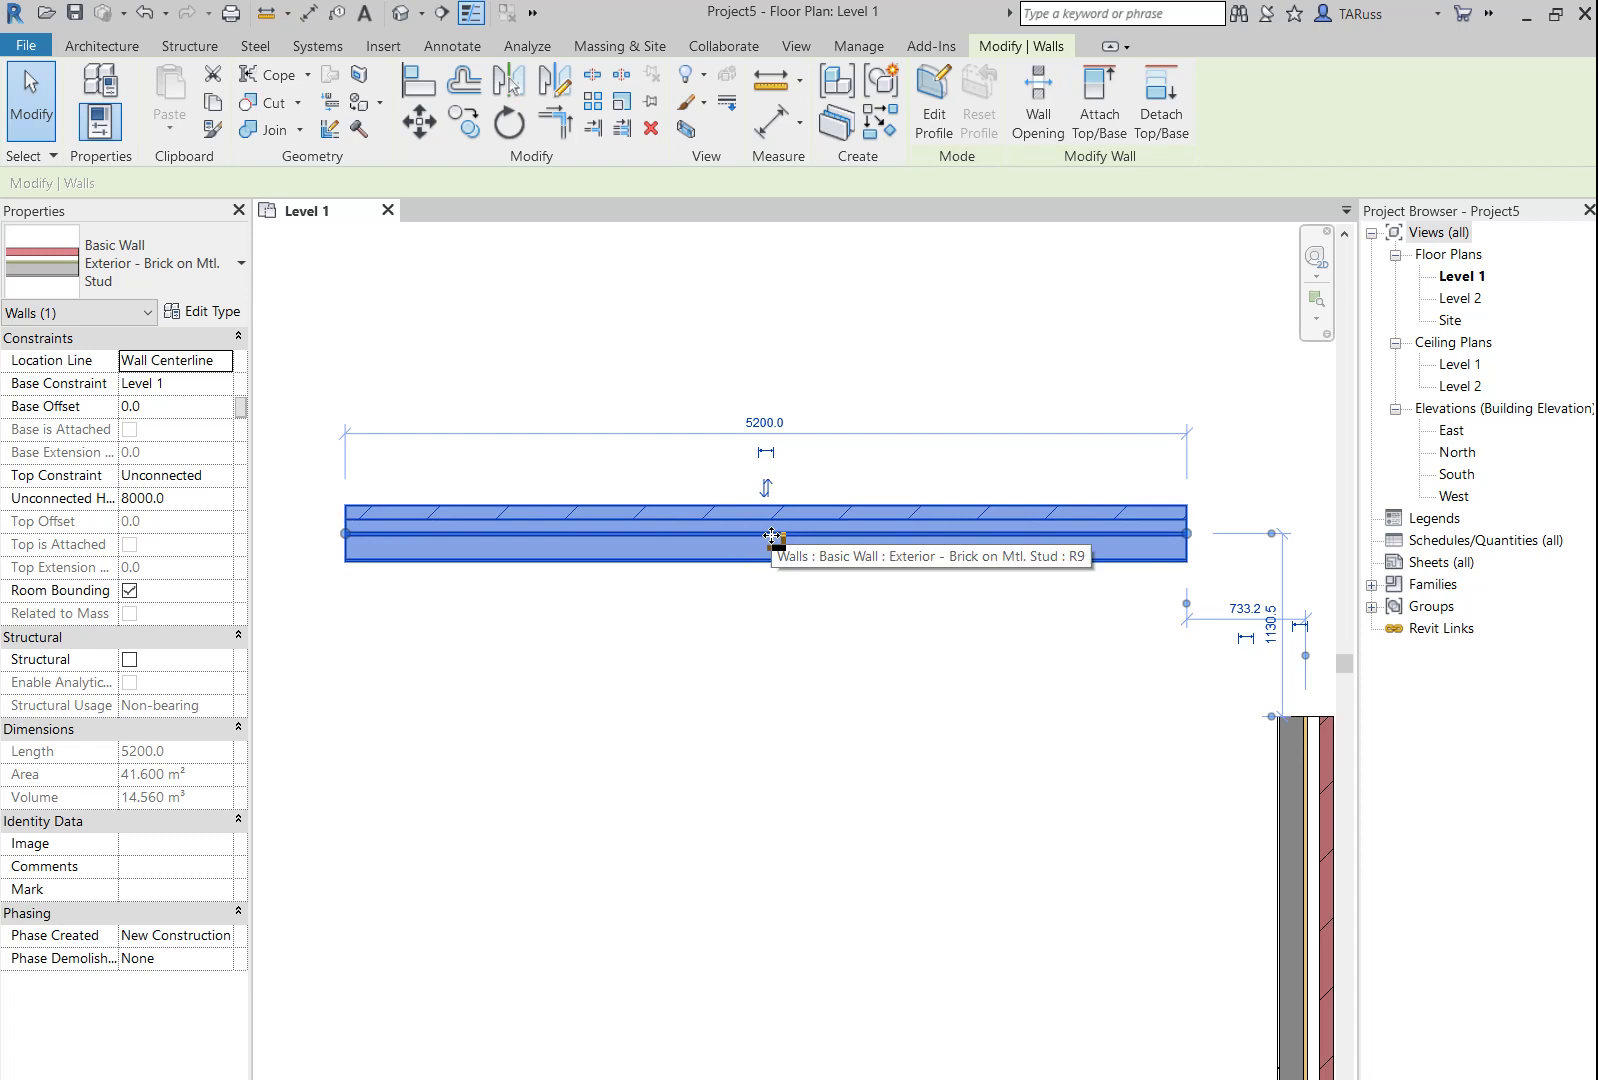
drag(758, 540, 718, 476)
click(463, 648)
- Undo the move and drag the wall's left end to shorten it from 5200 to 2600
key(ctrl+z)
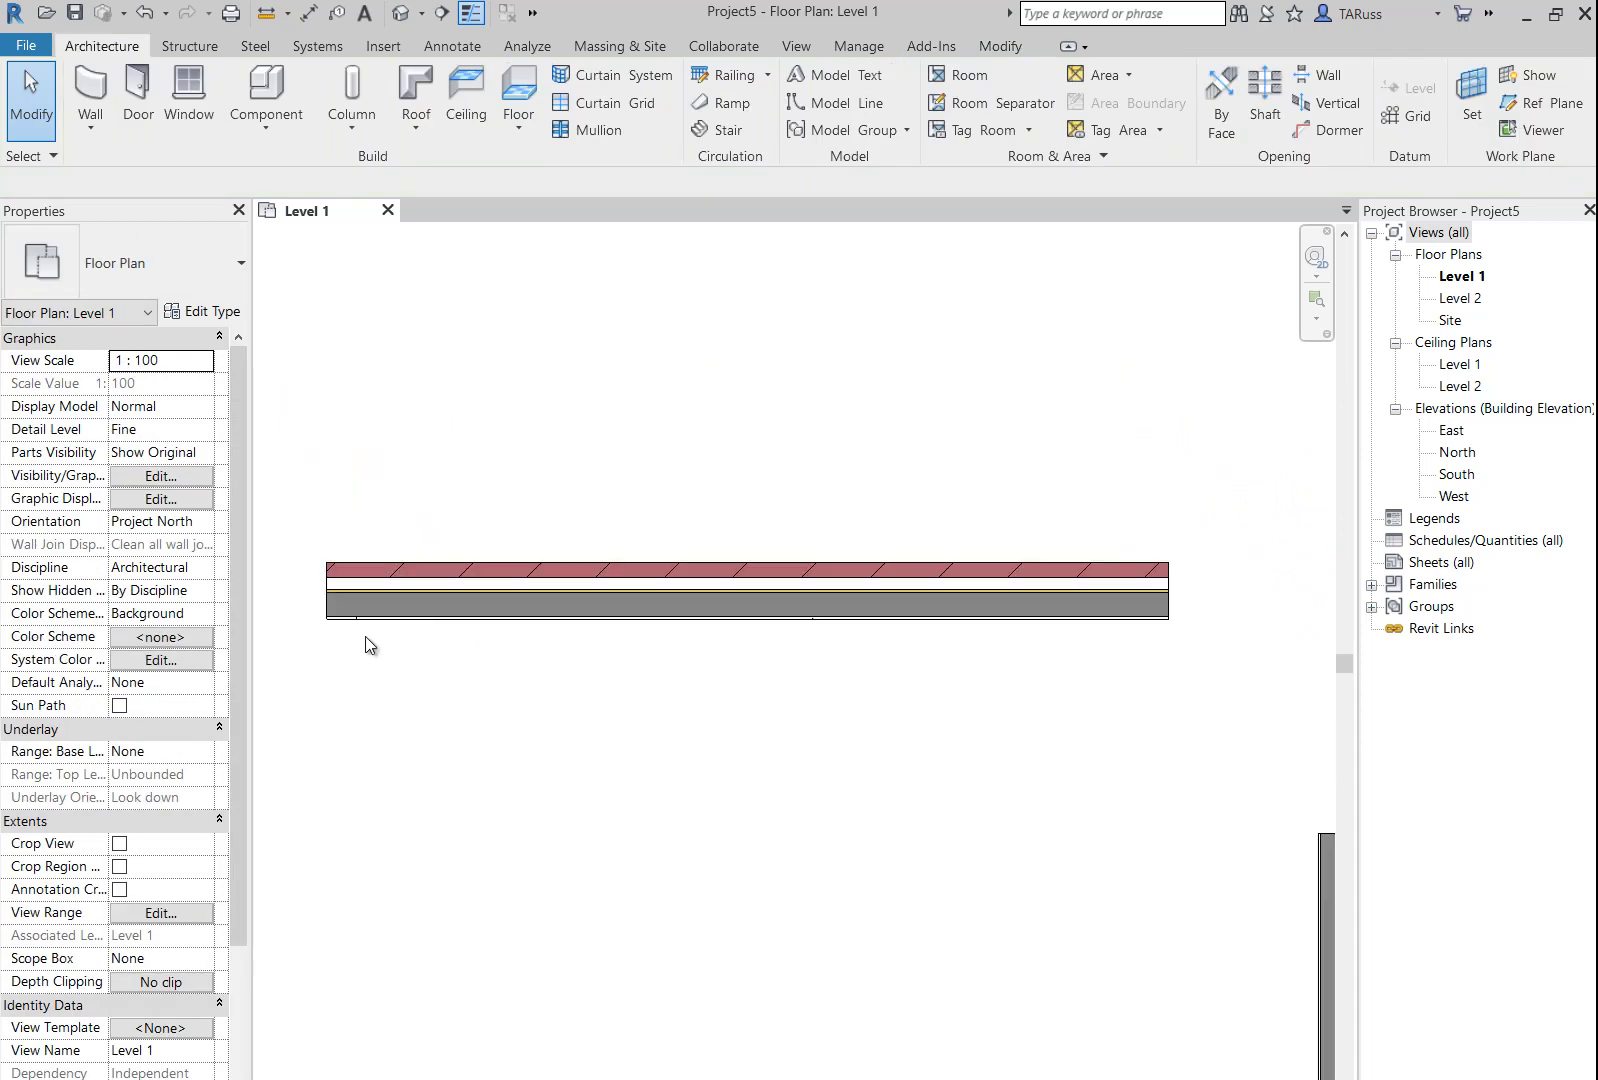
click(471, 596)
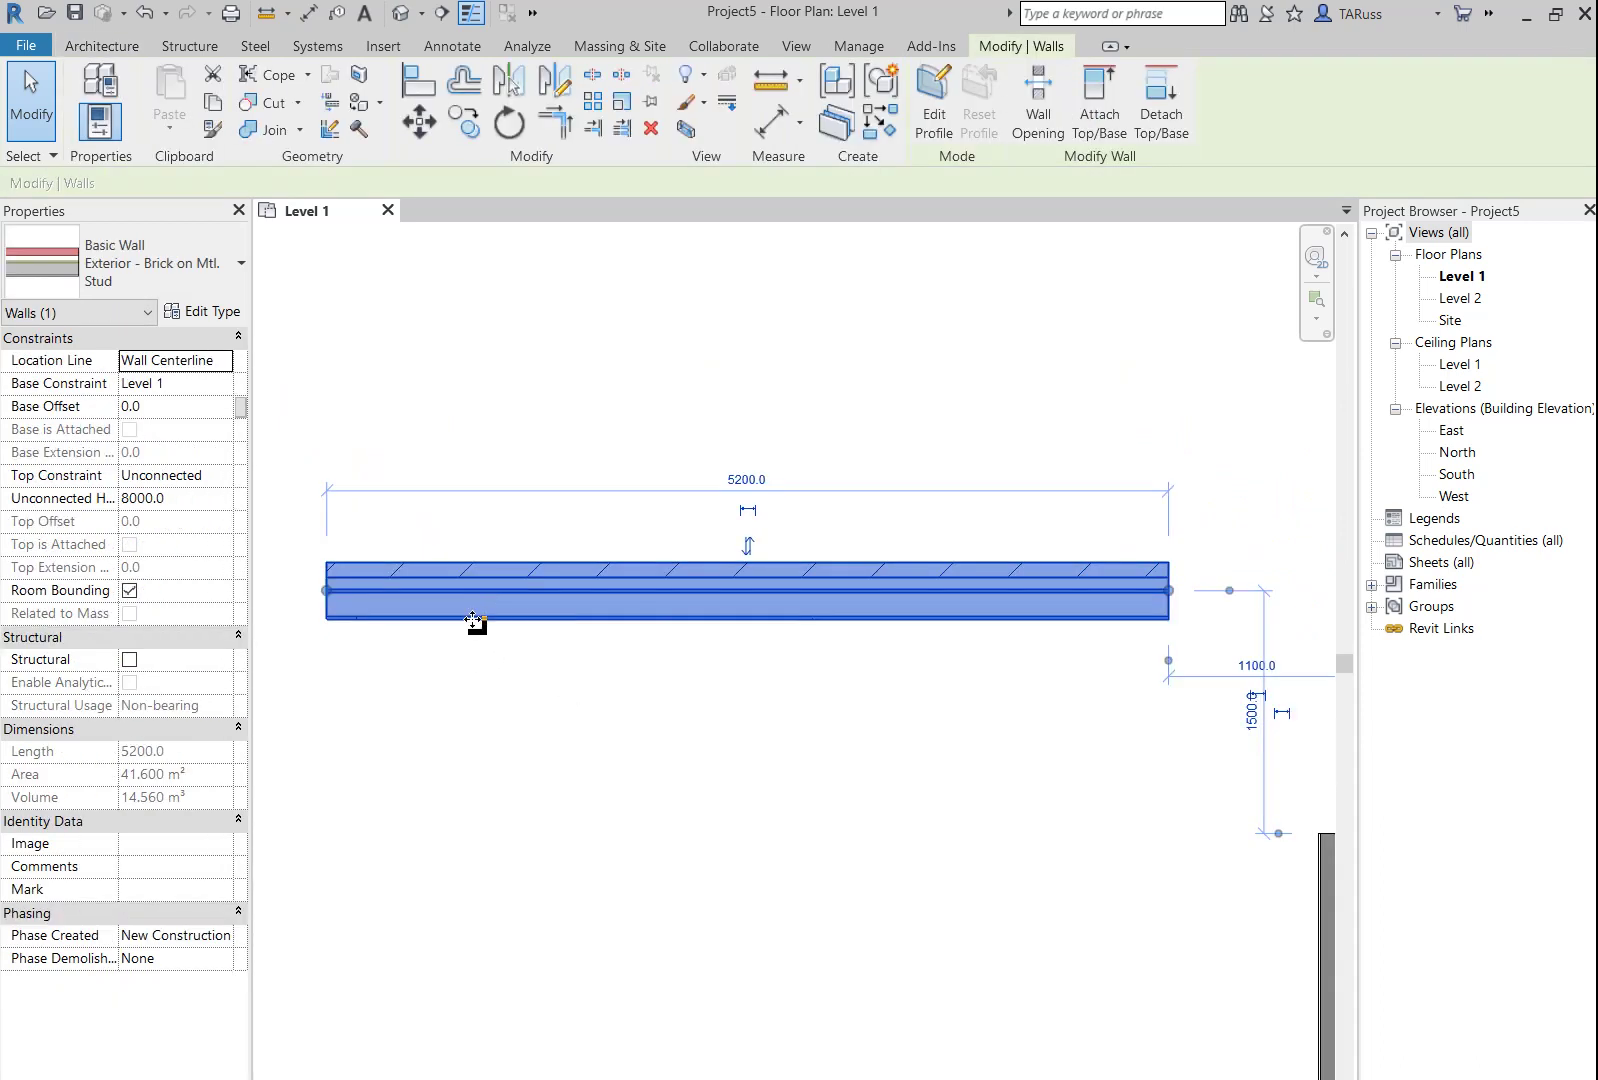
click(327, 591)
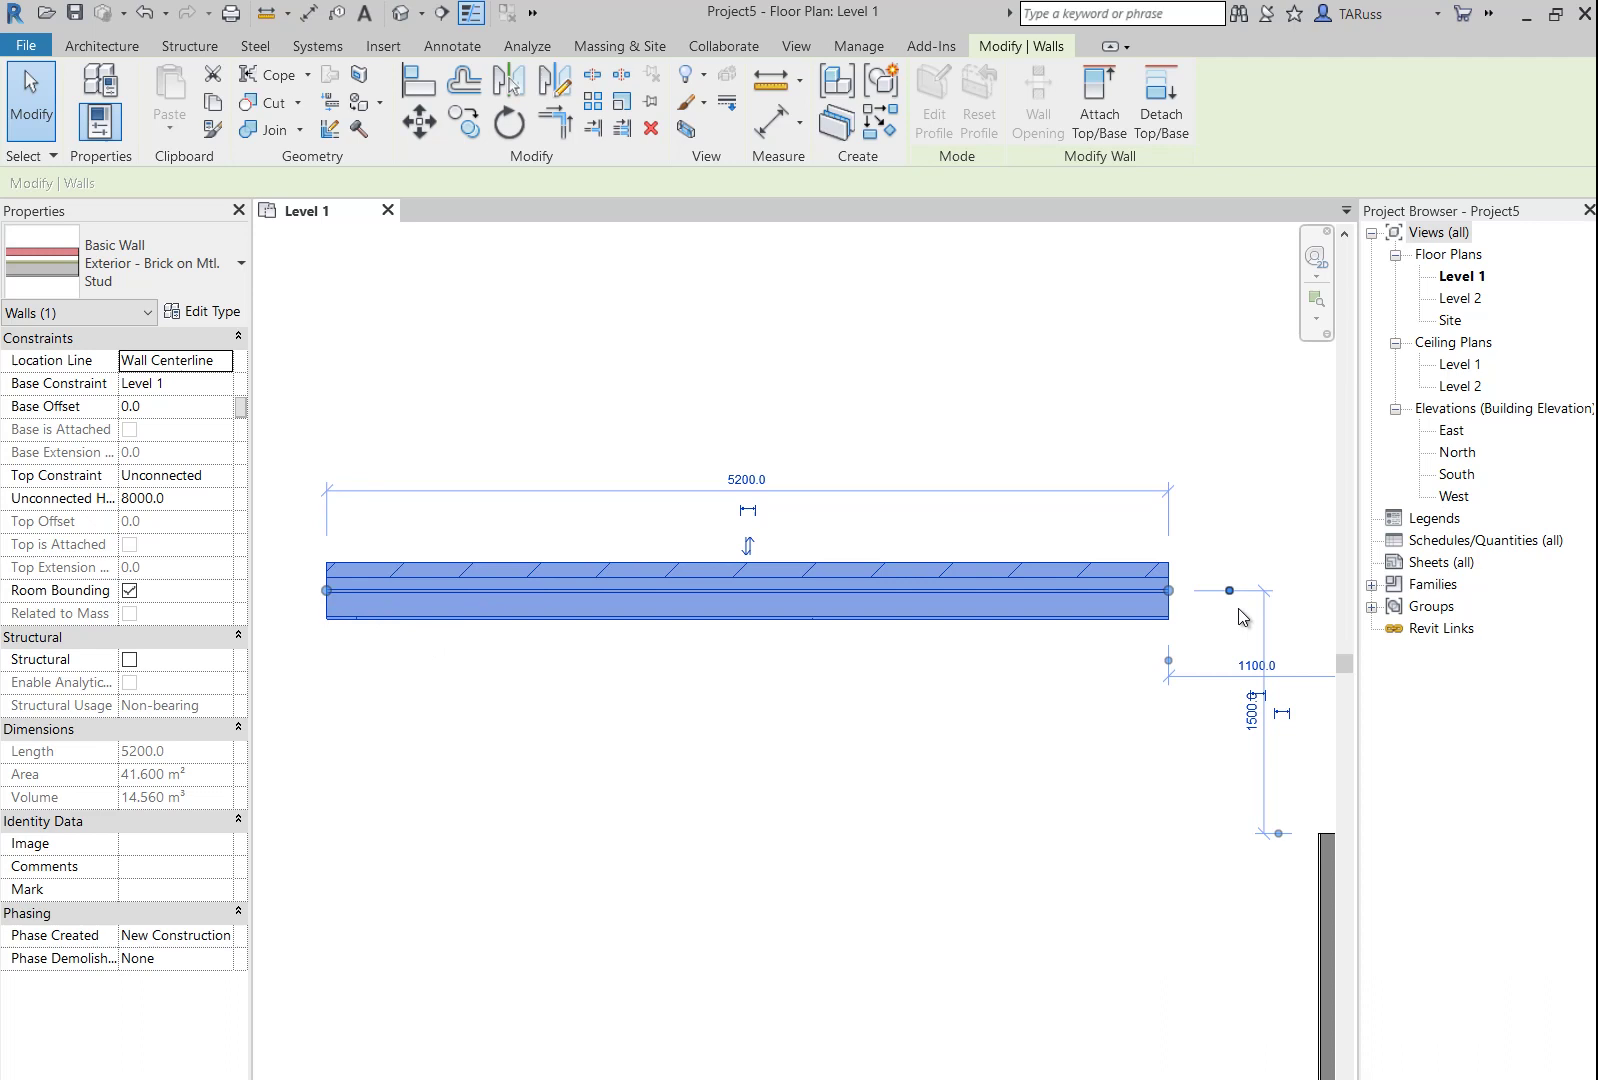
click(1169, 591)
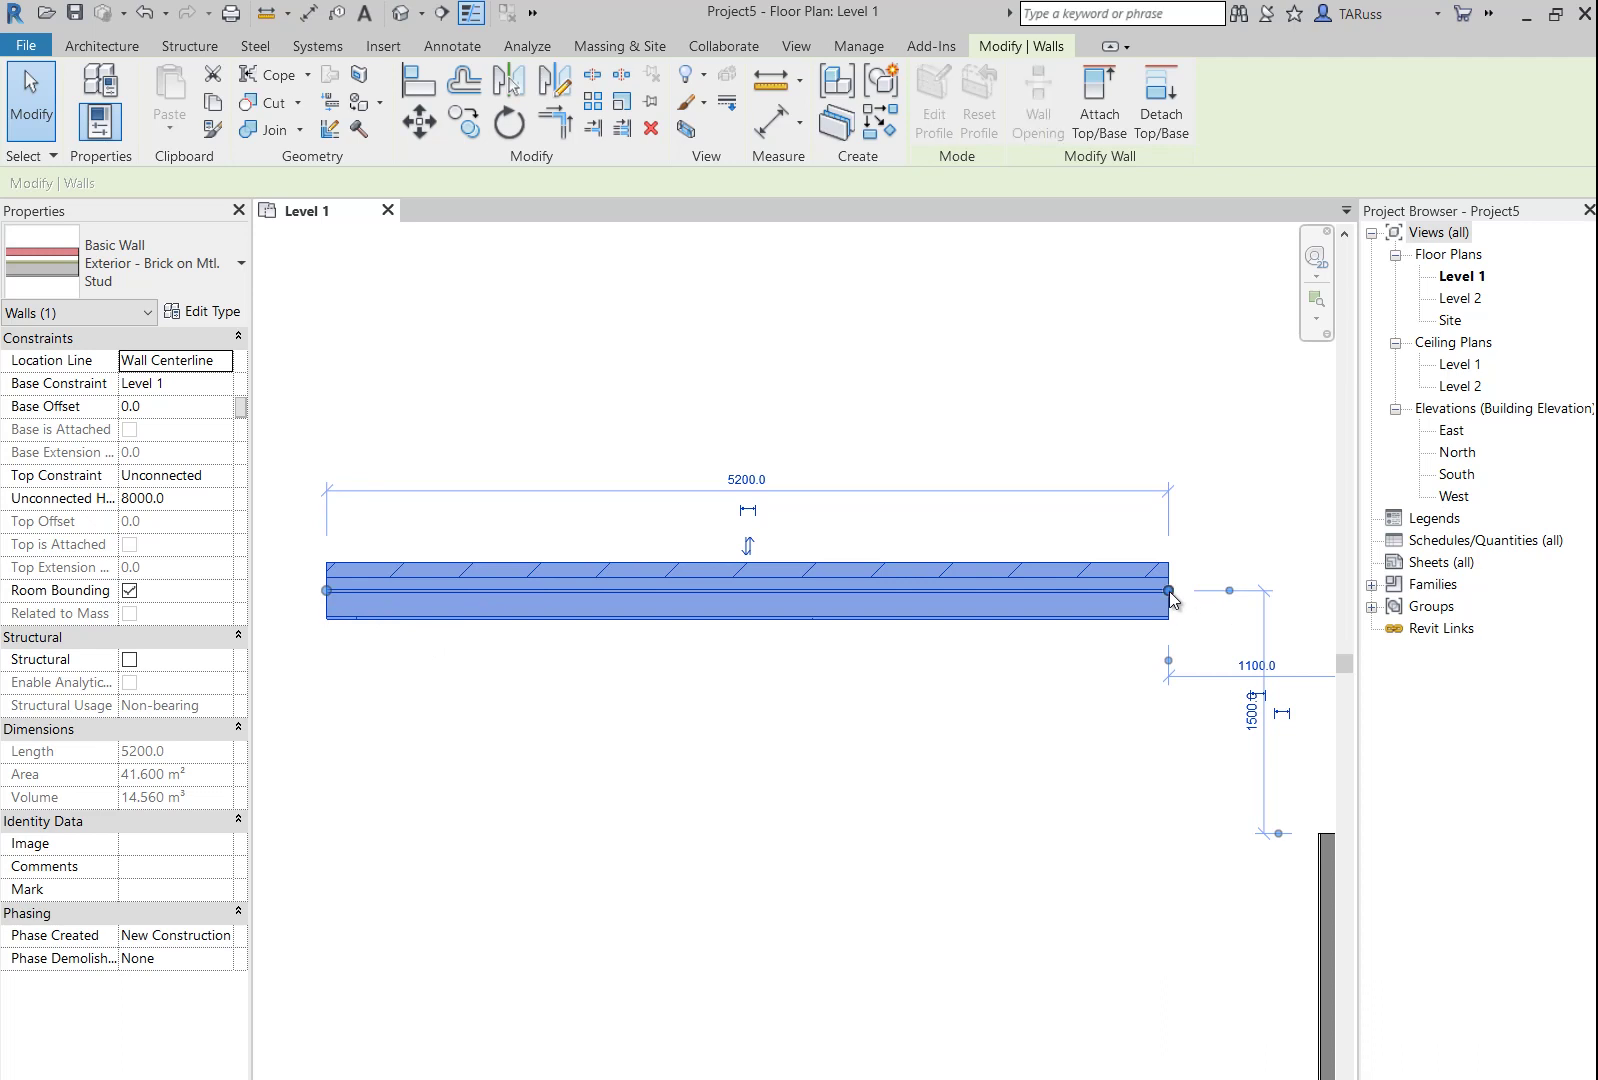
click(327, 591)
drag(327, 591, 742, 600)
- Swing the wall's free end around and back to horizontal, leaving it 1800 long
scroll(715, 592, down, 3)
scroll(860, 620, up, 3)
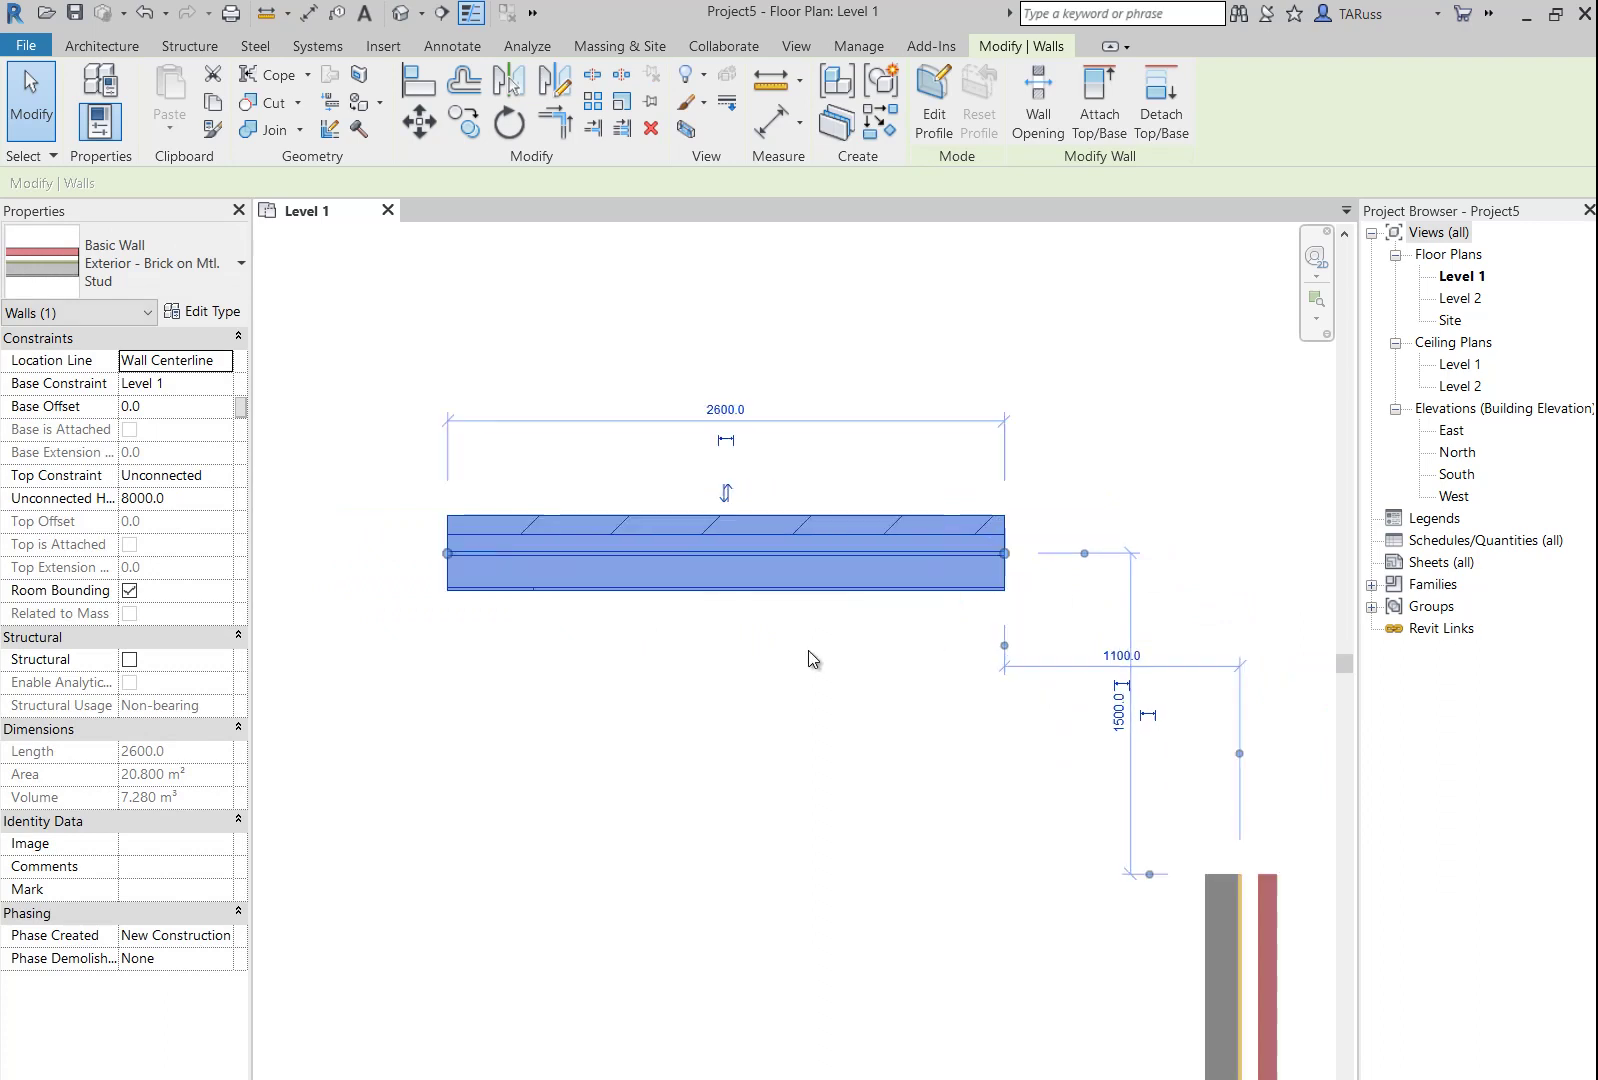
drag(1005, 553, 796, 838)
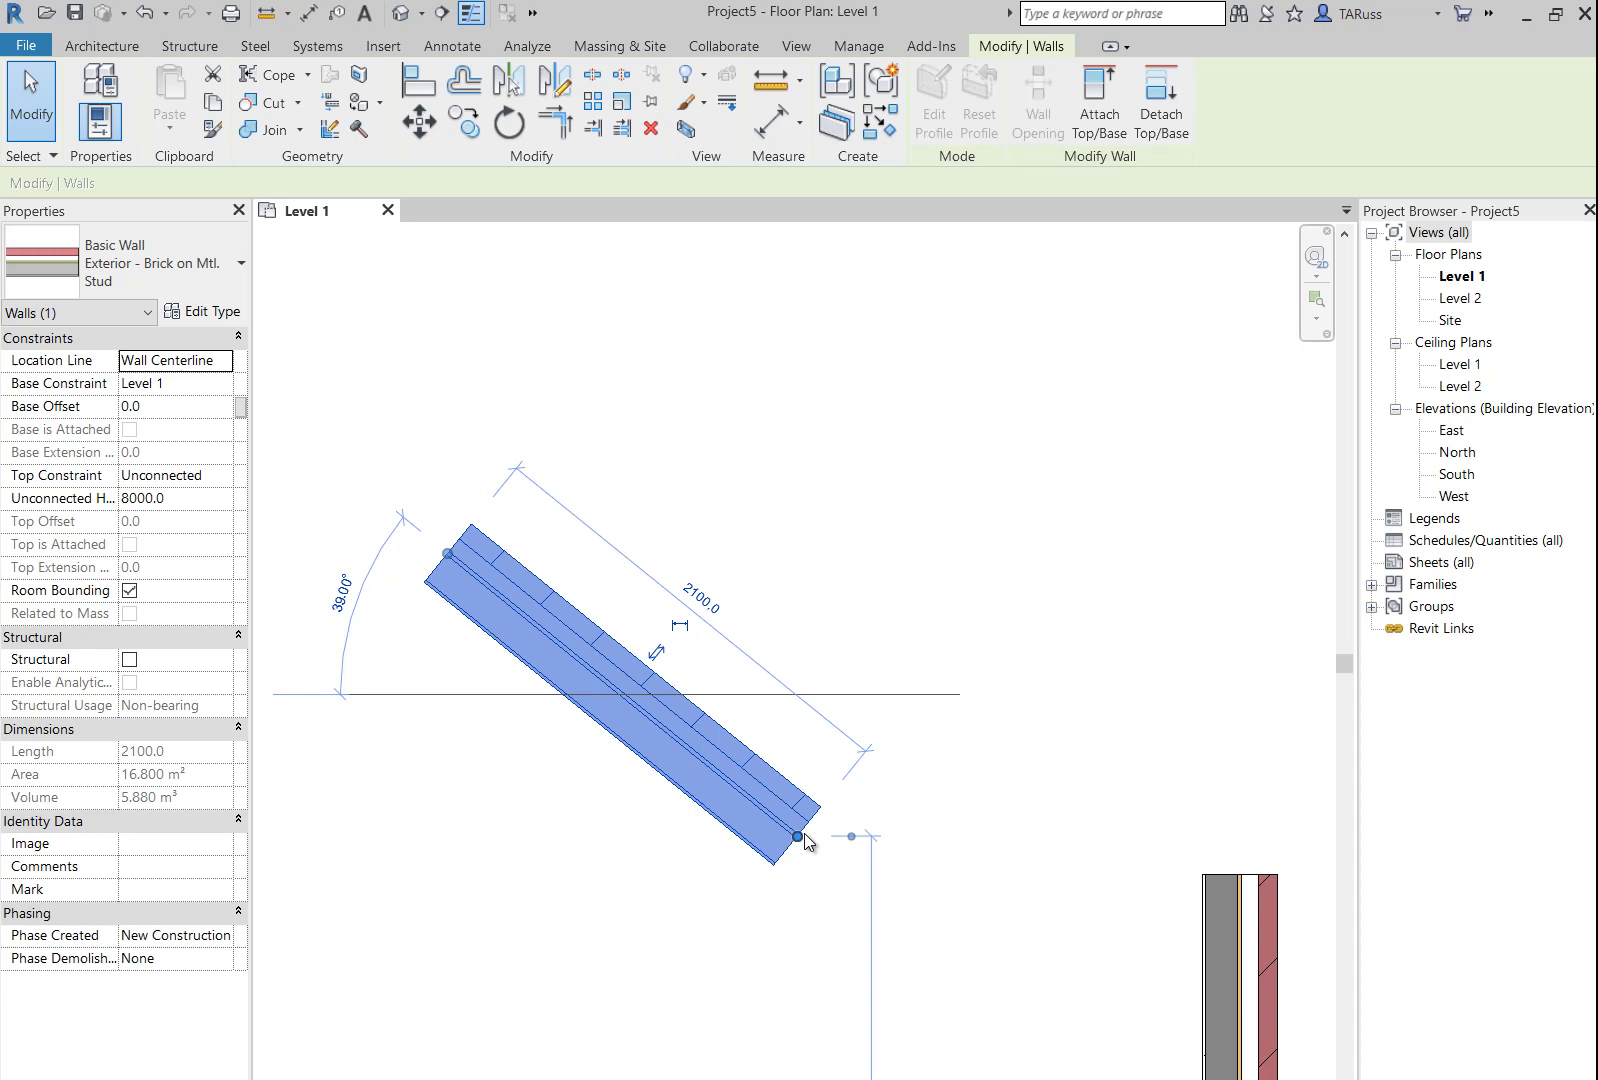
drag(797, 838, 834, 553)
scroll(913, 603, down, 4)
- Deselect the wall, pan to the top and vertical walls, and show the Modify tab
click(861, 765)
scroll(1057, 719, up, 3)
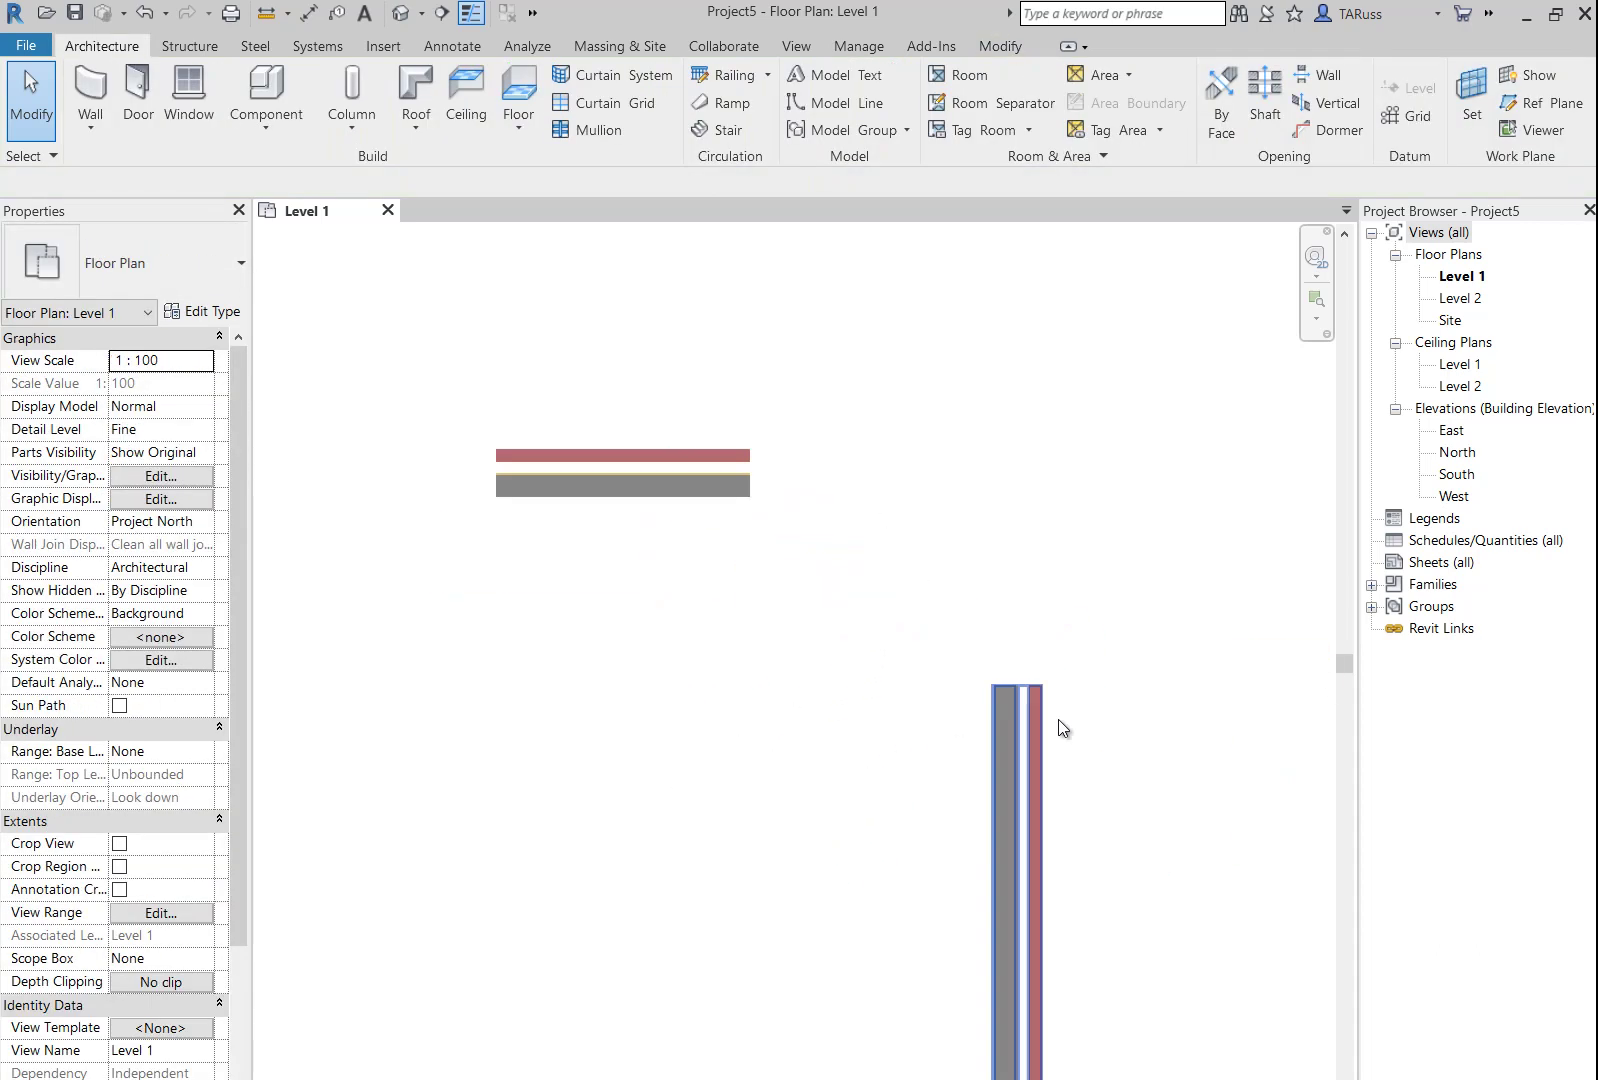
middle_drag(985, 745, 914, 610)
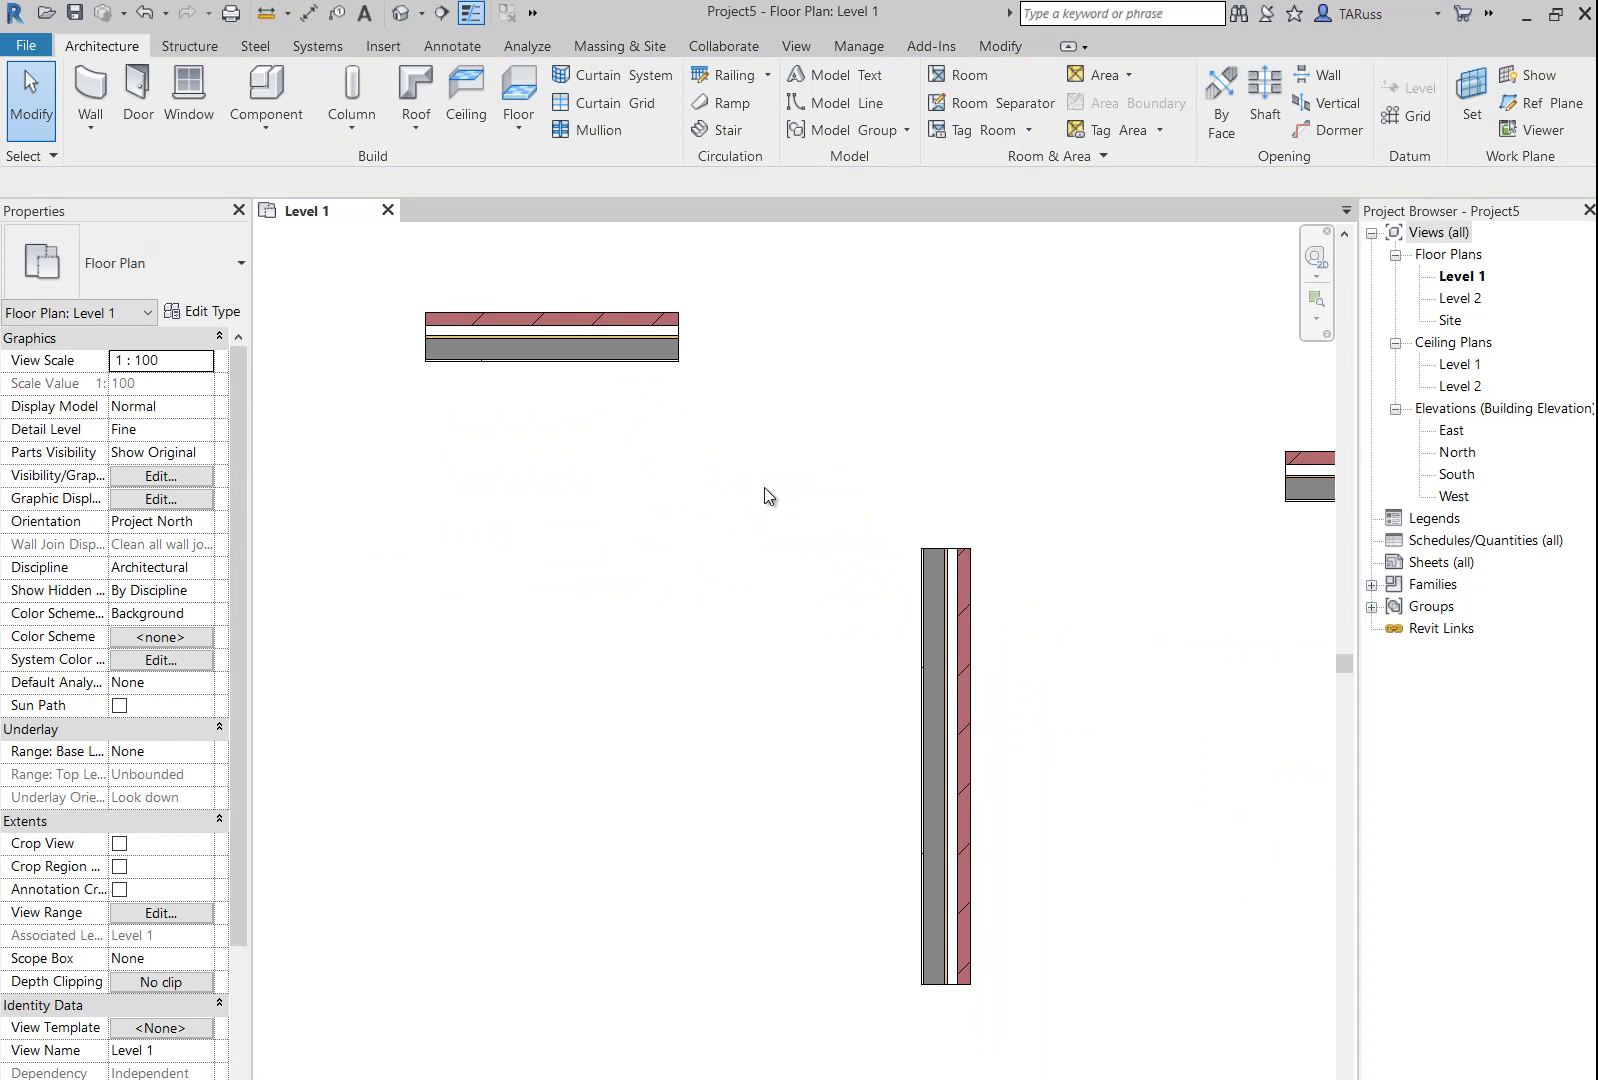
click(999, 47)
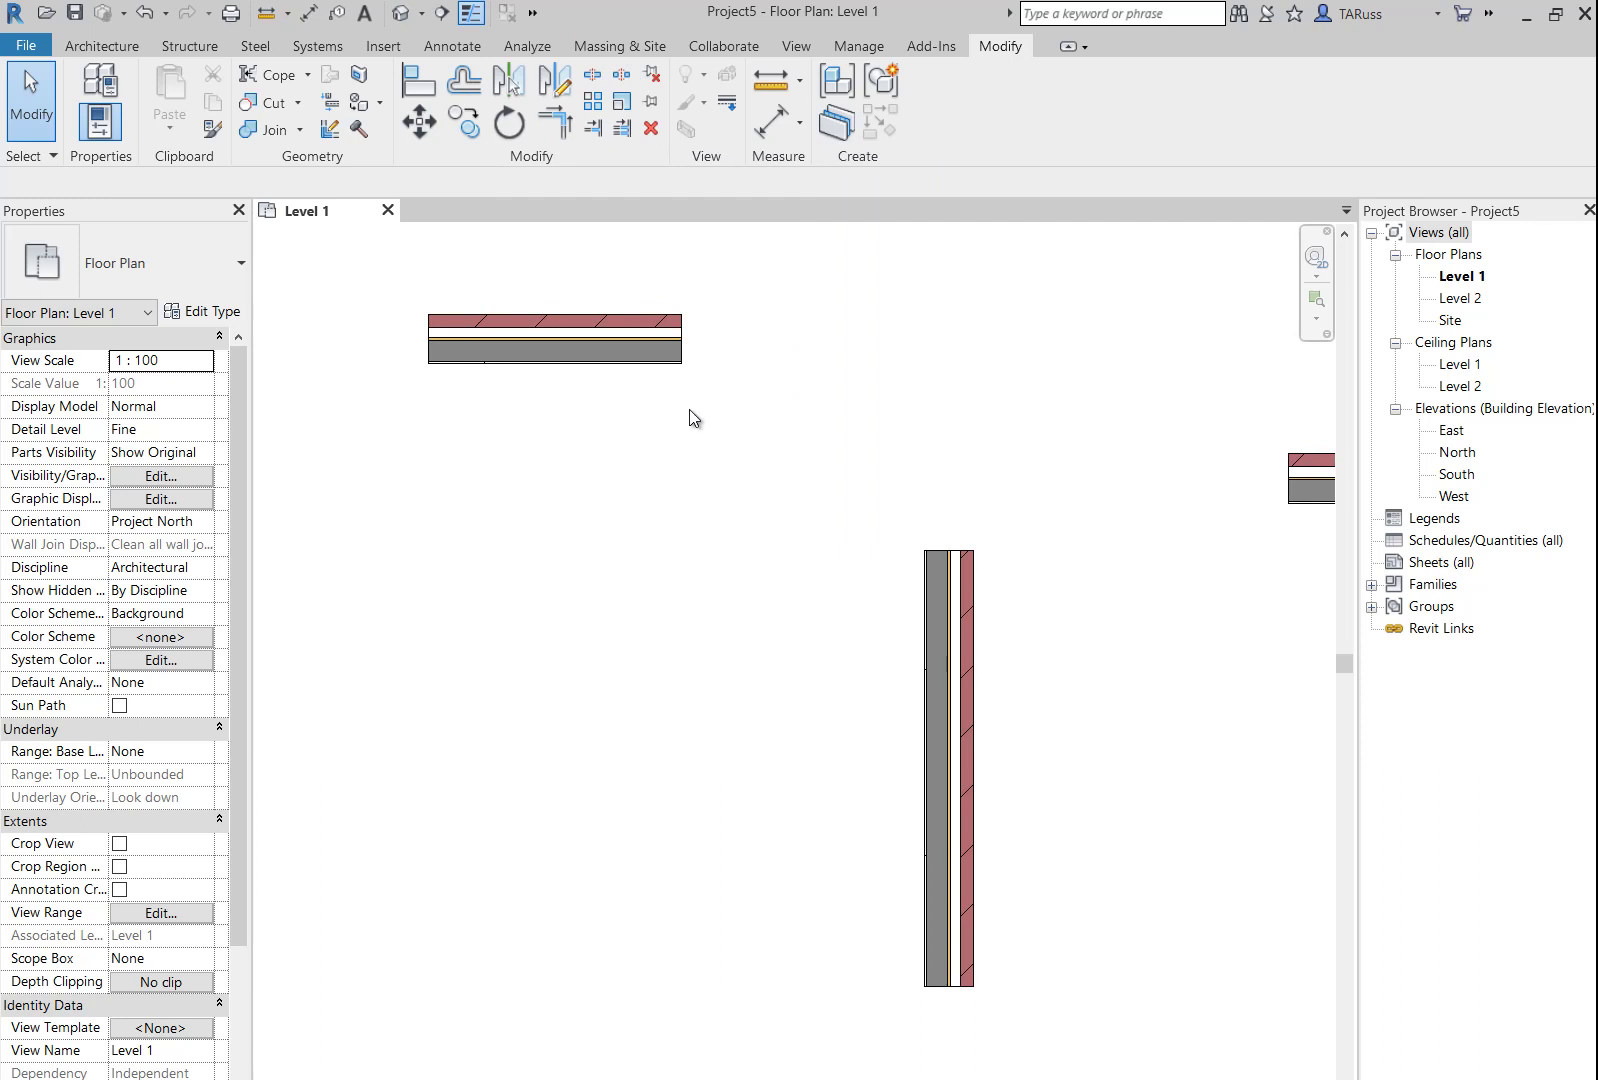
- Trim/Extend to Corner the top horizontal wall with the vertical wall
click(555, 124)
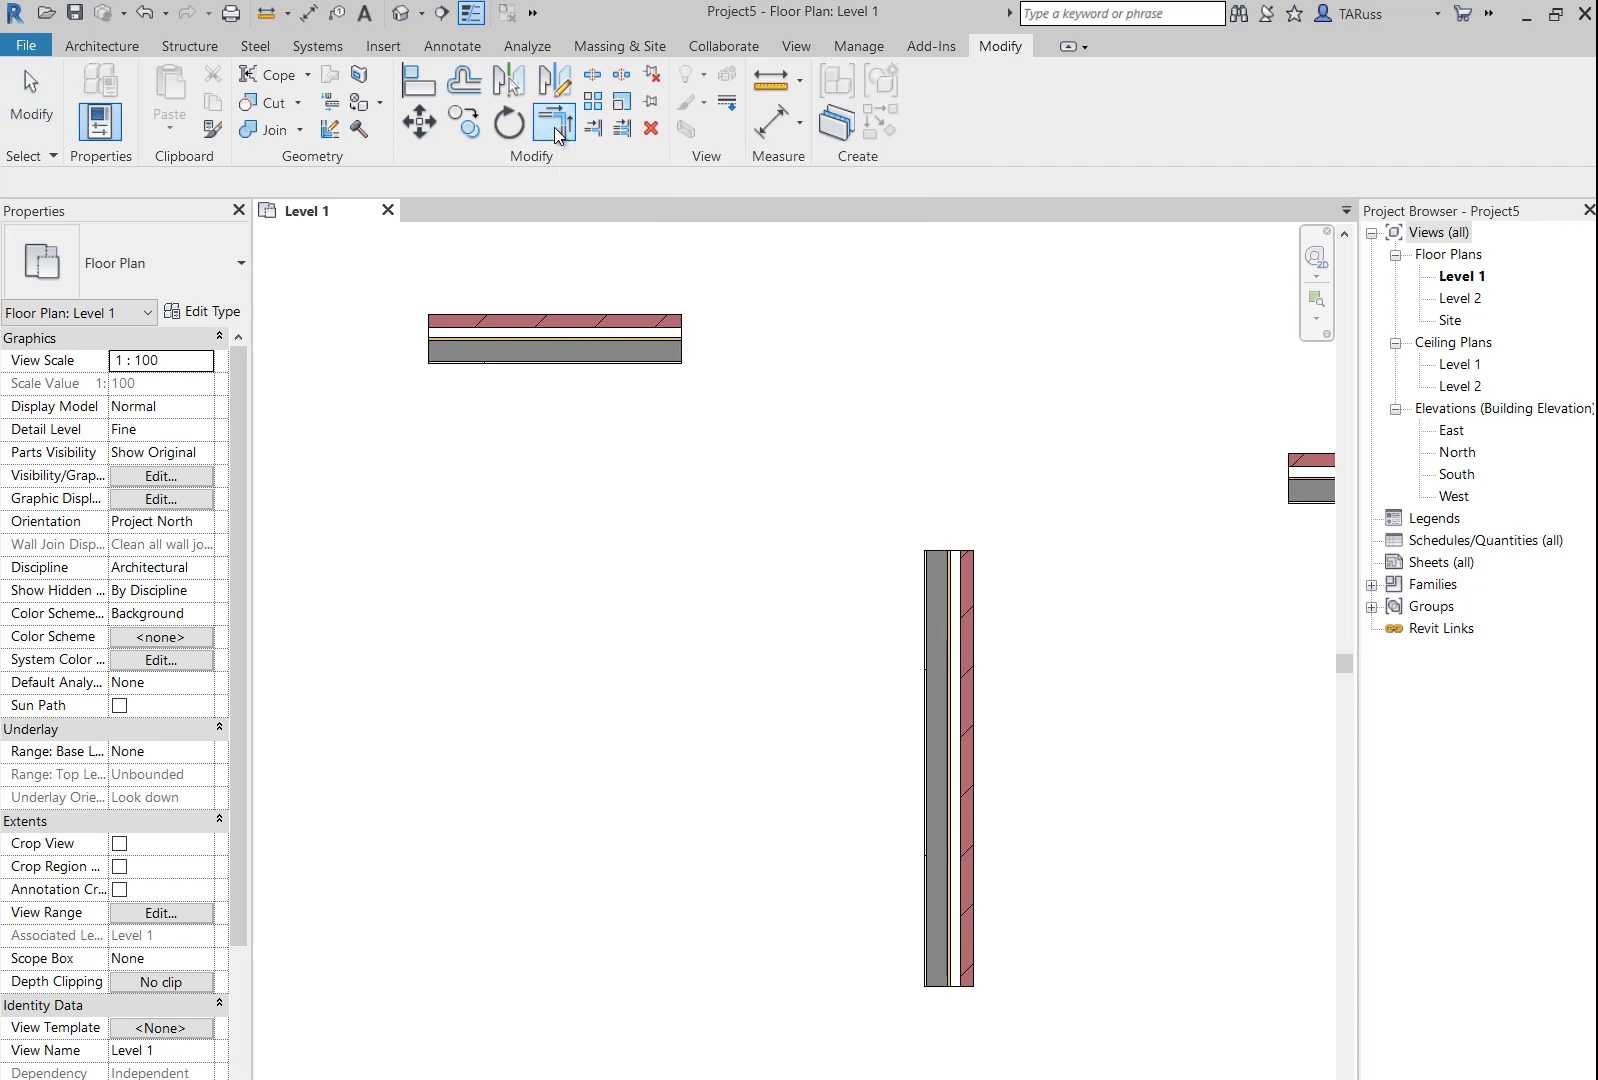
click(599, 343)
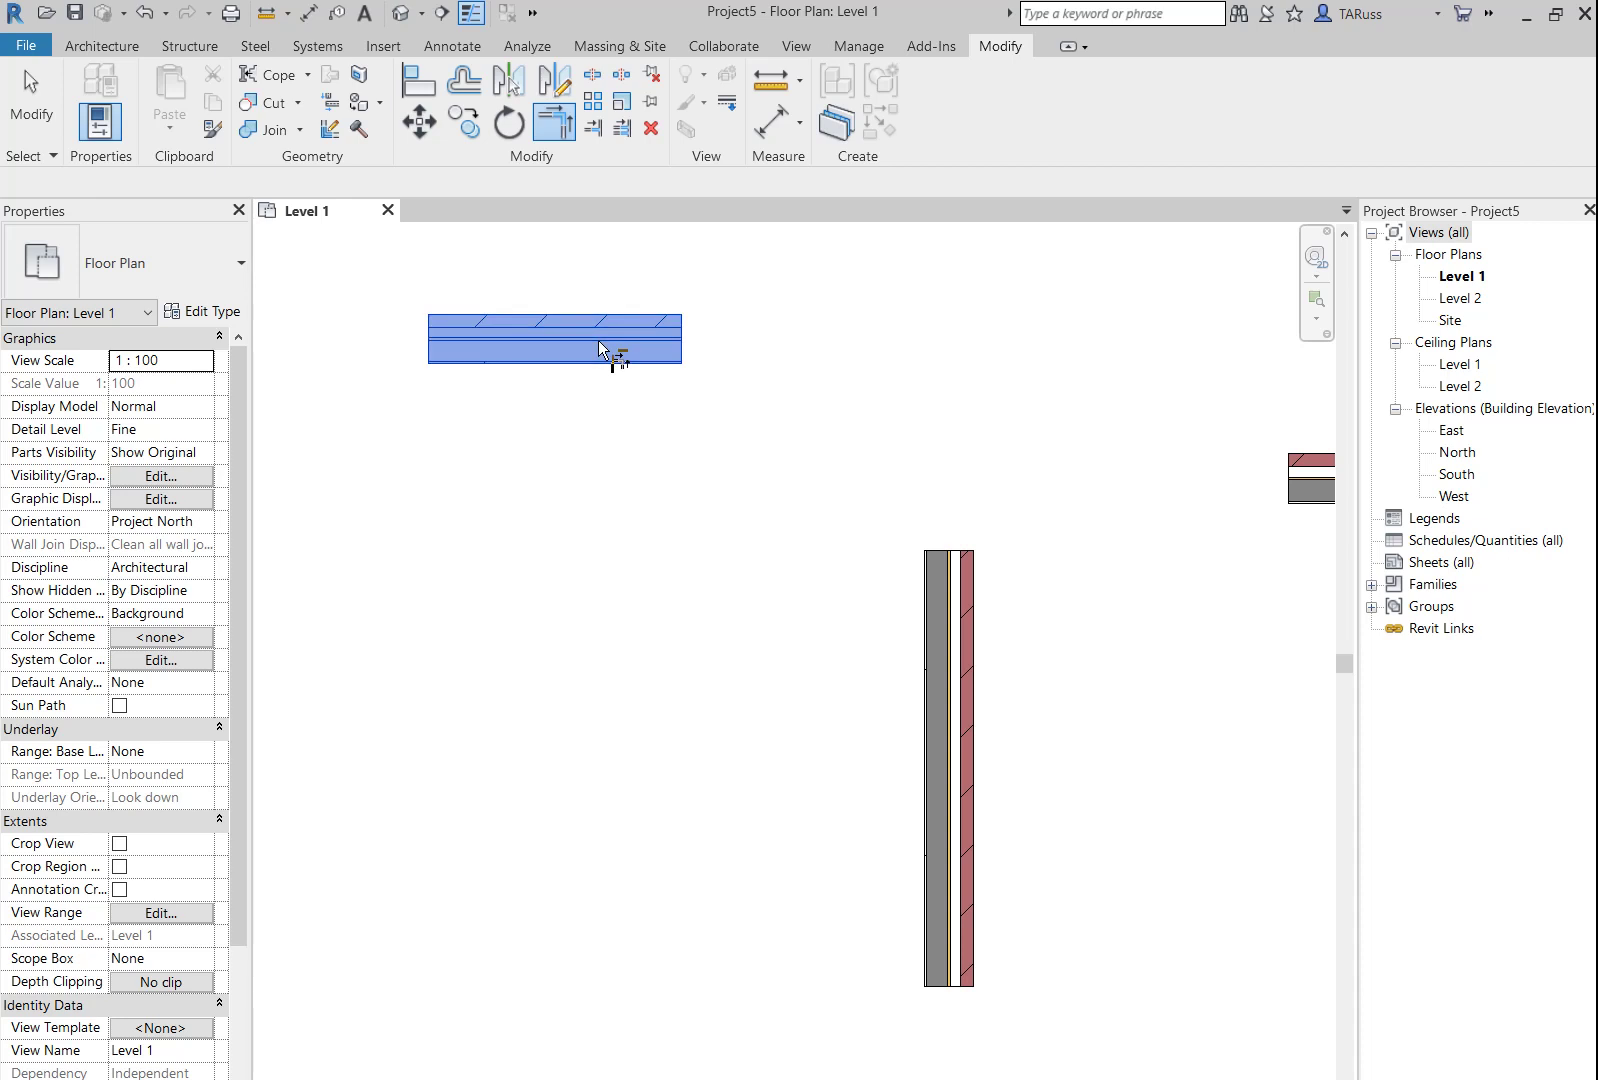
click(950, 805)
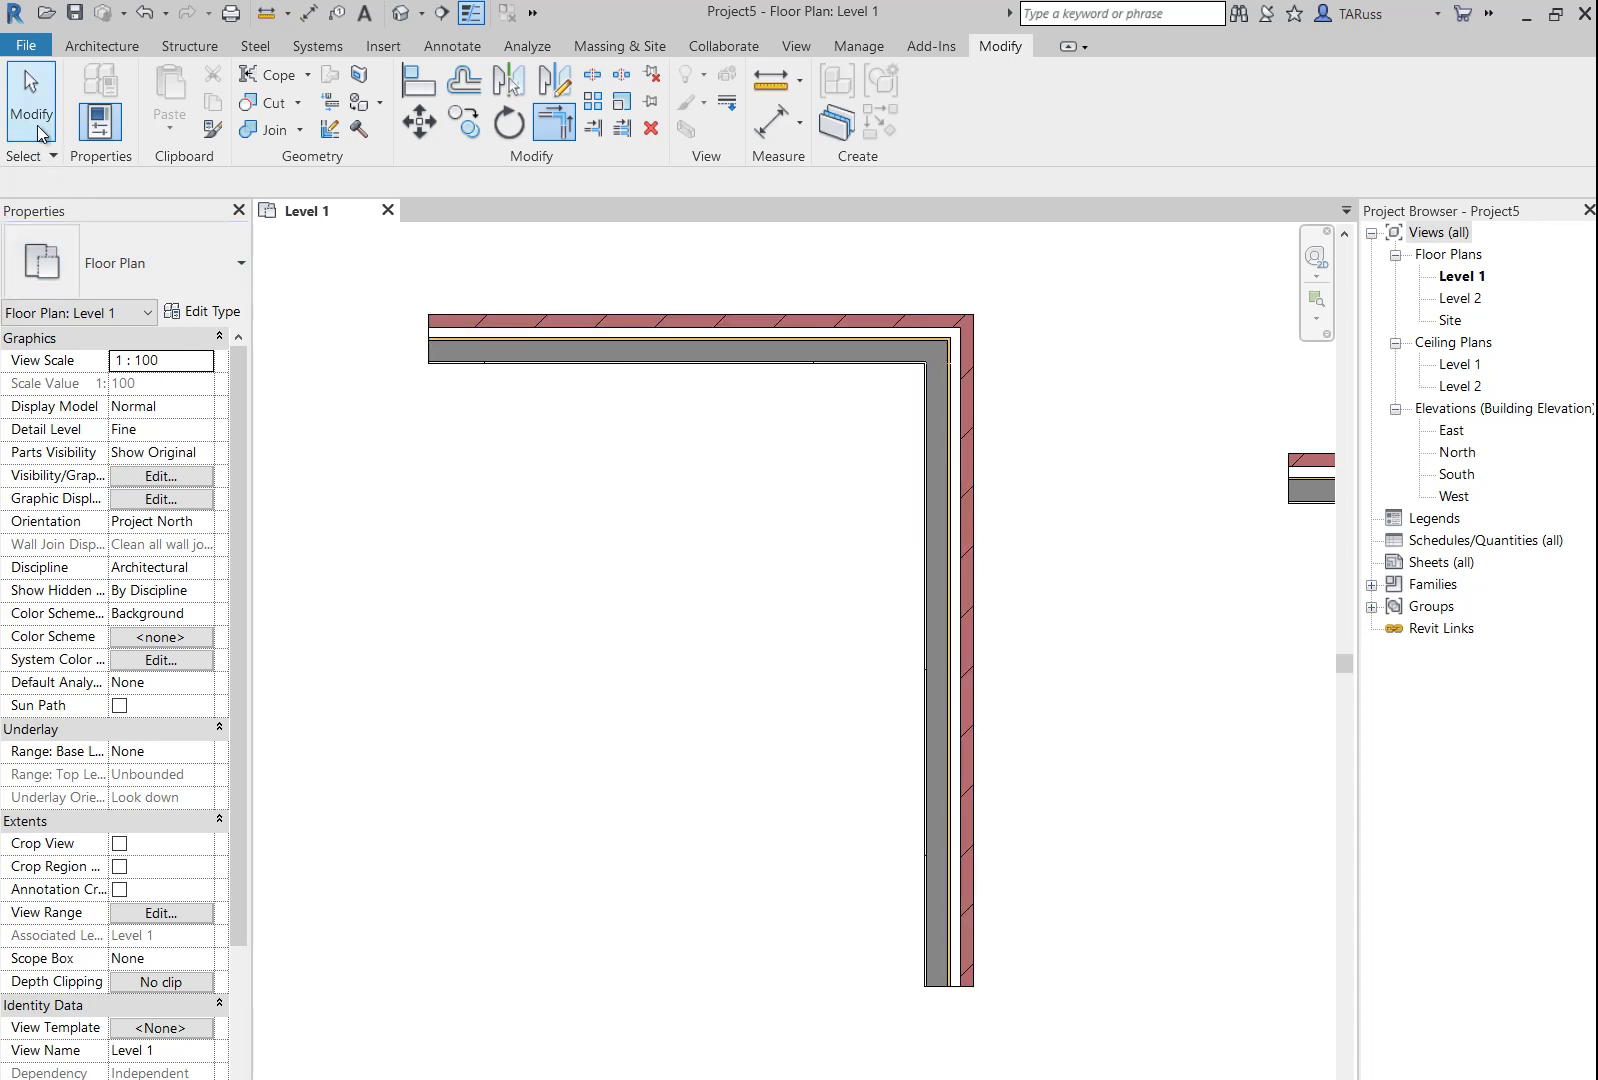
click(37, 120)
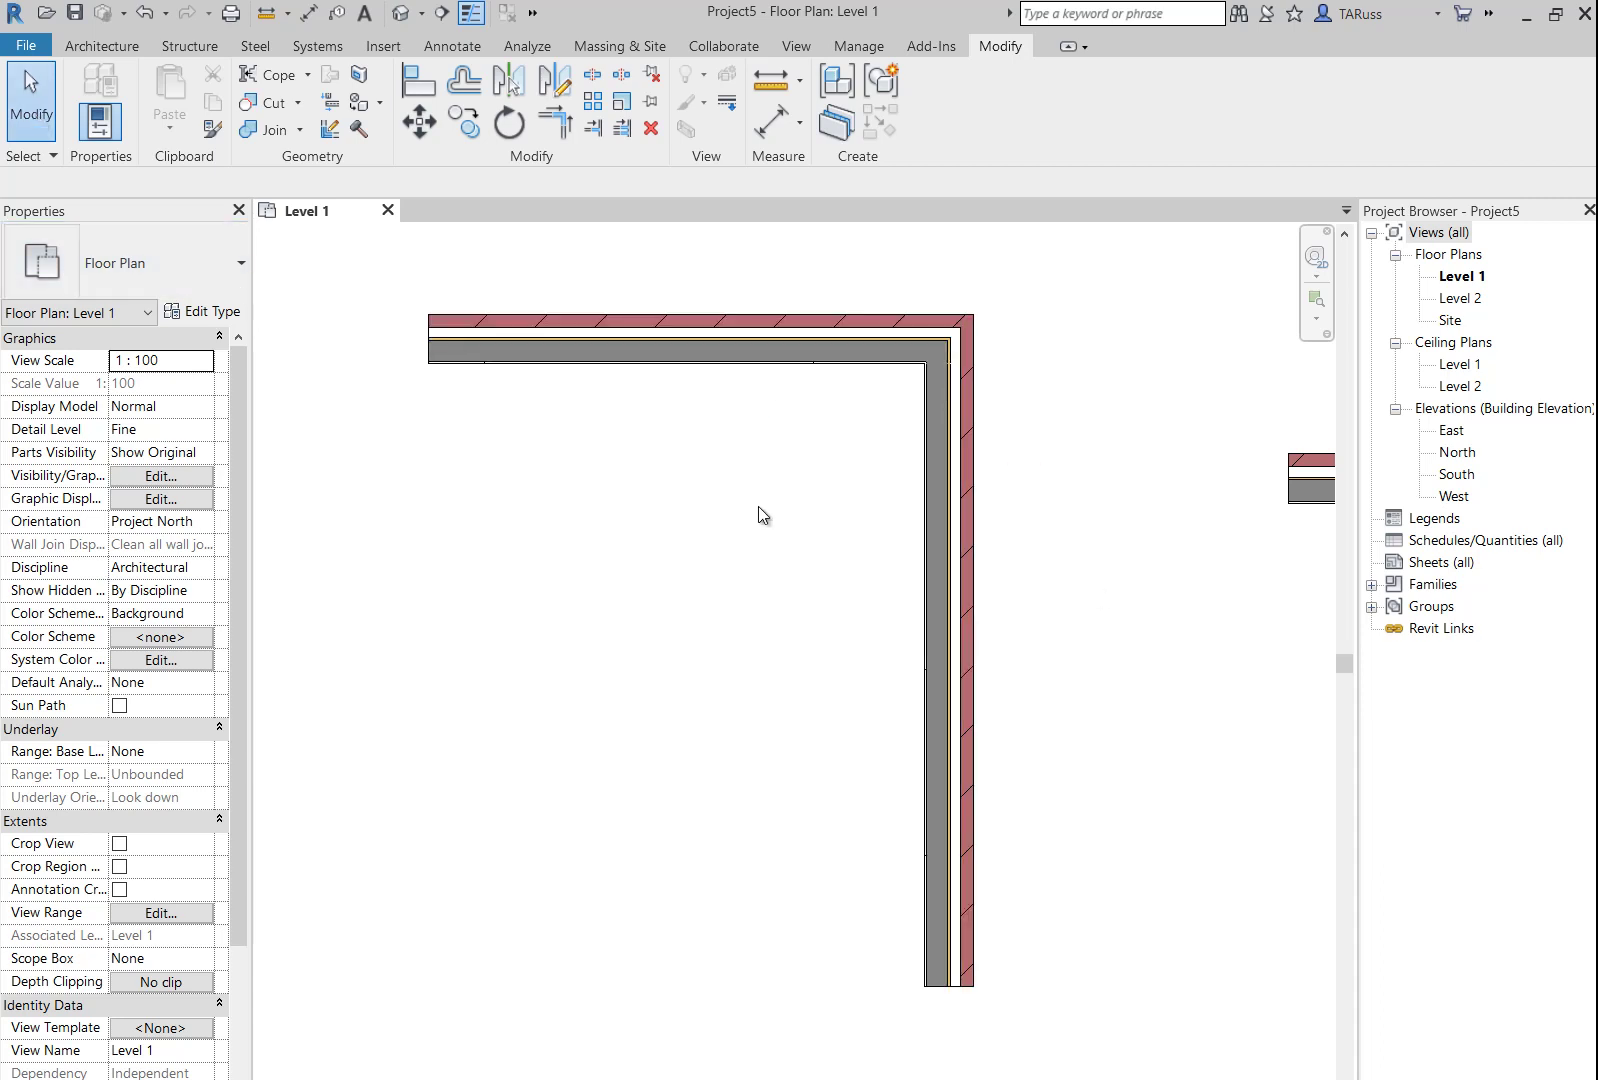
- Rotate the 3100-long vertical wall with RO into its new orientation
scroll(788, 744, down, 2)
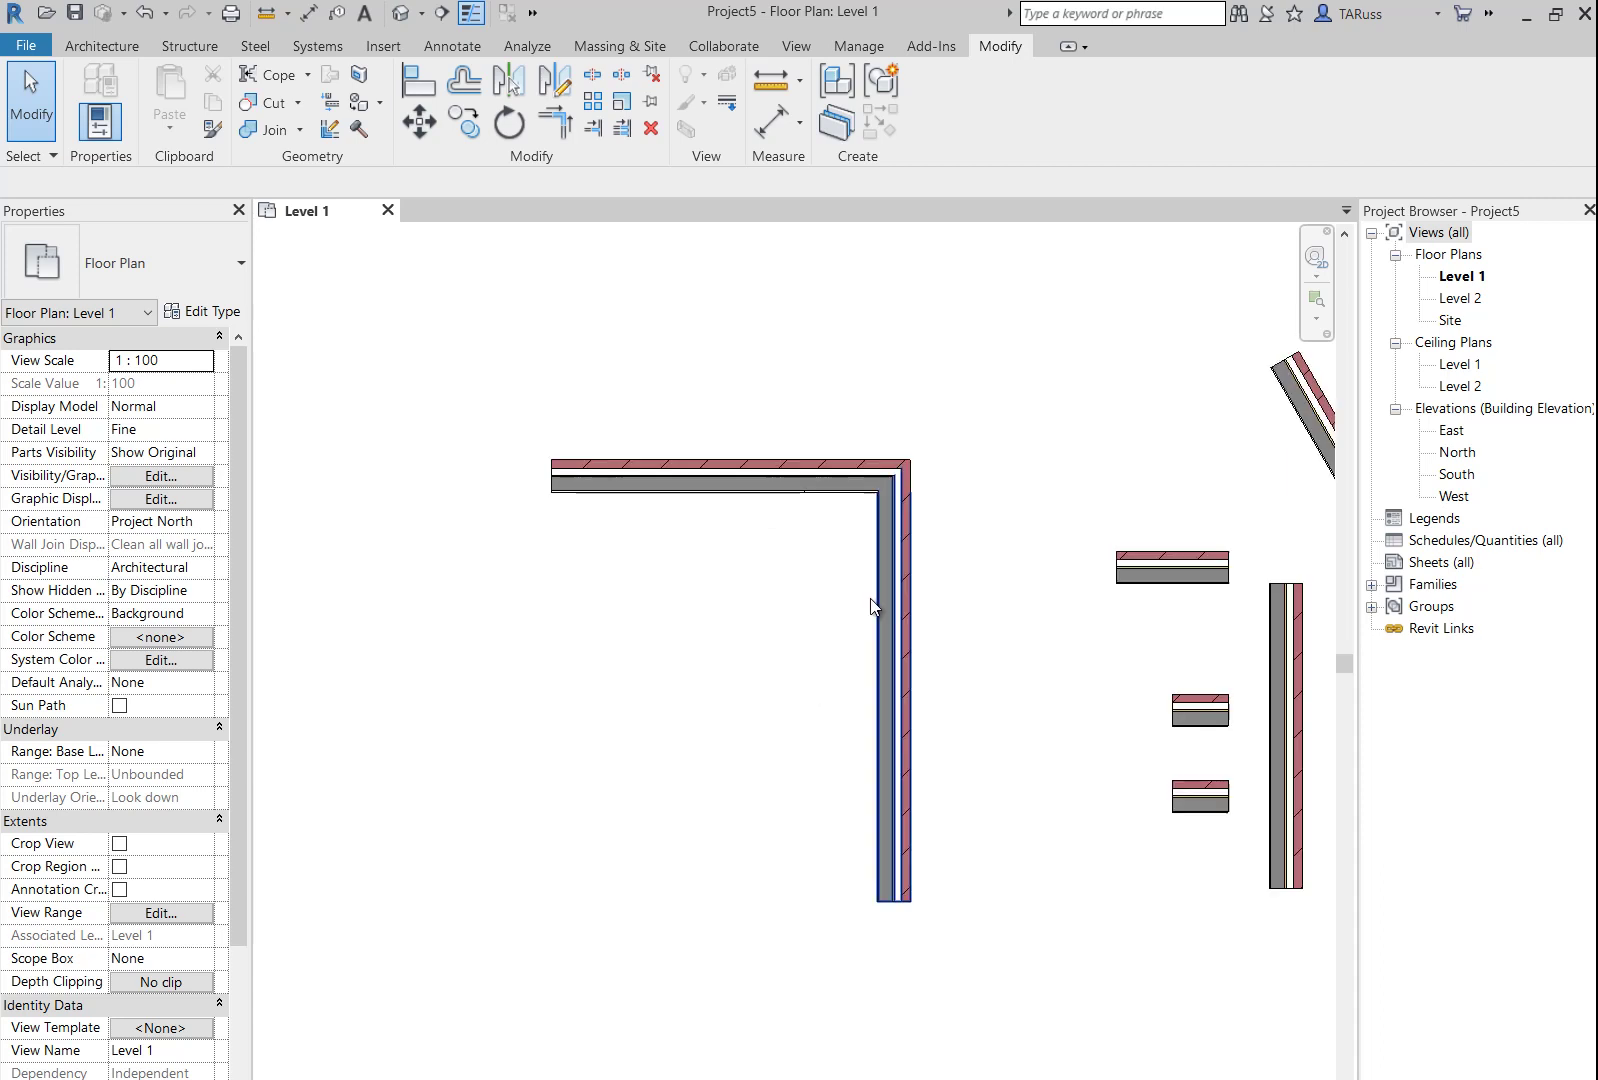
scroll(722, 588, down, 1)
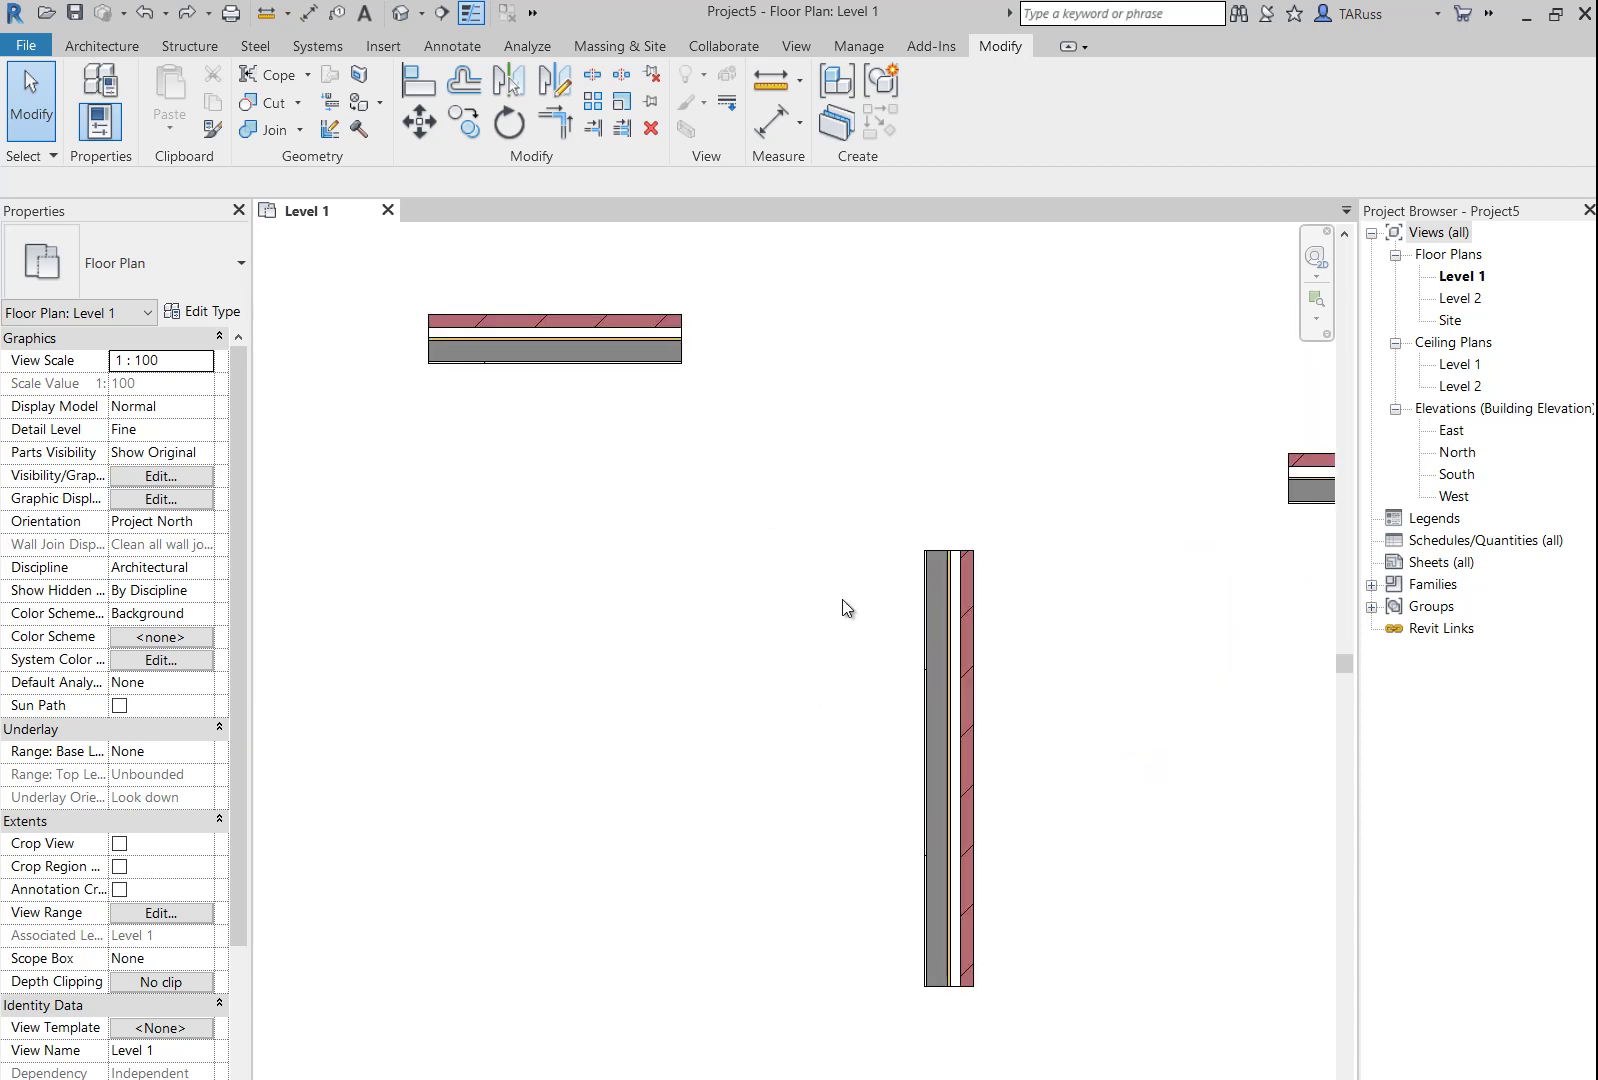
scroll(807, 689, down, 2)
click(845, 747)
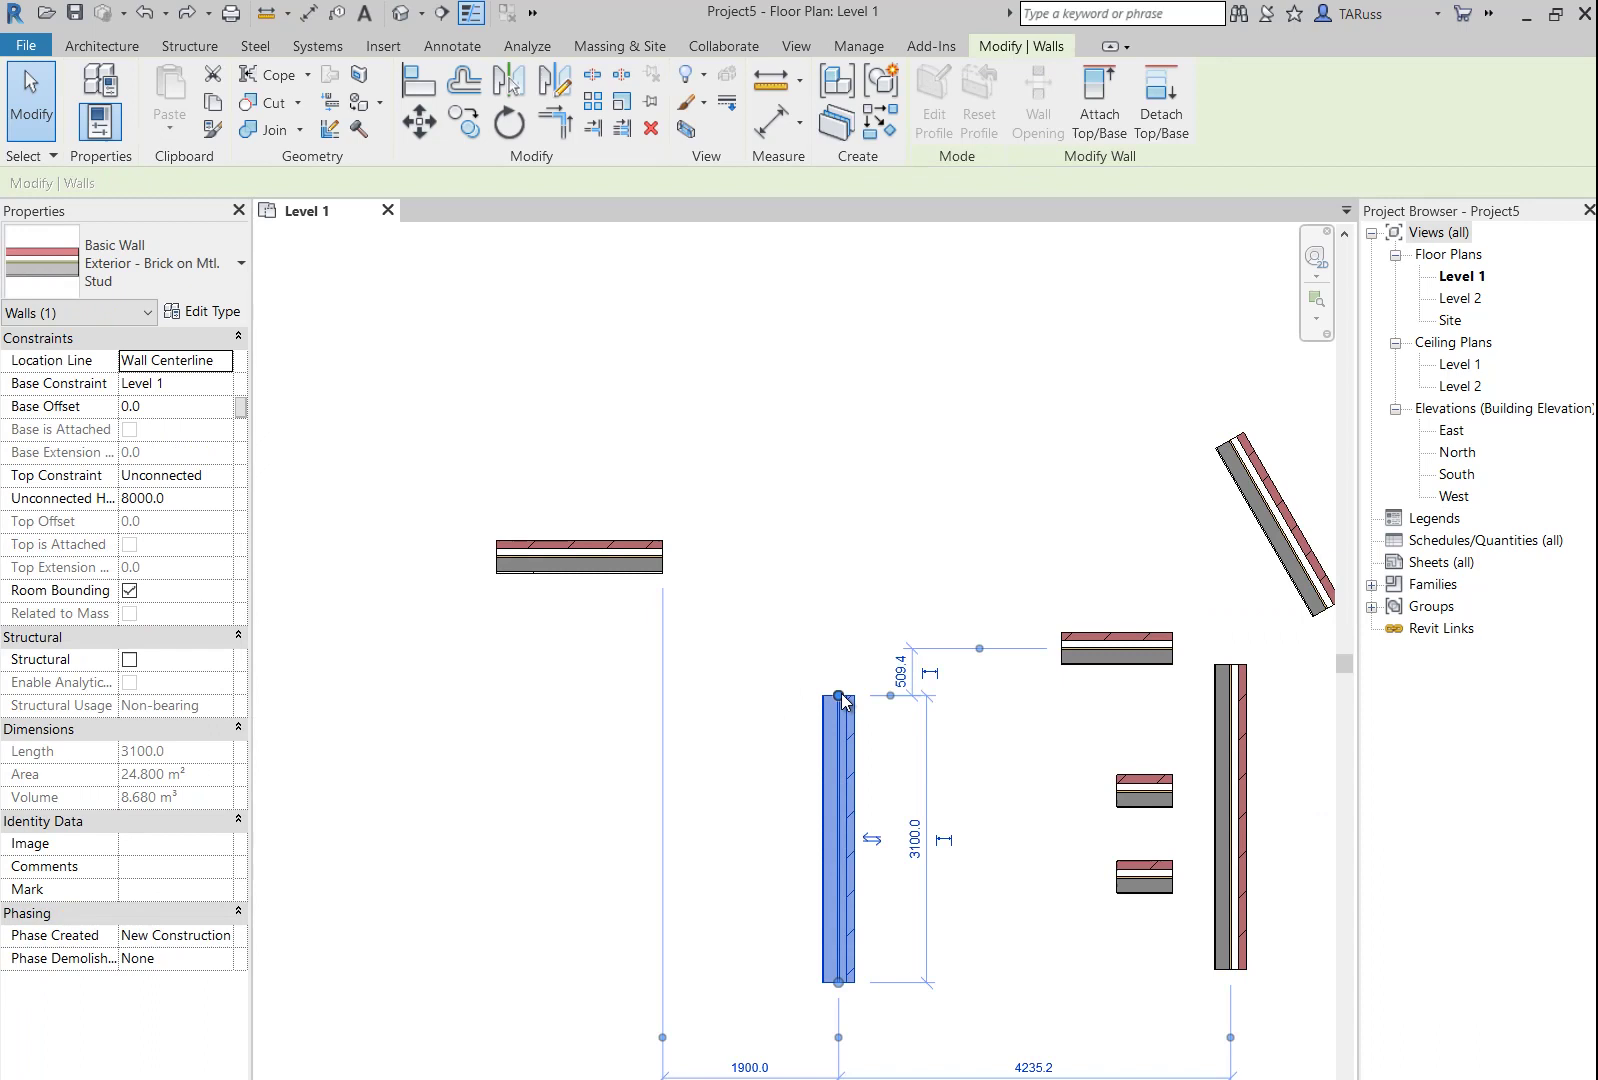
key(r)
key(o)
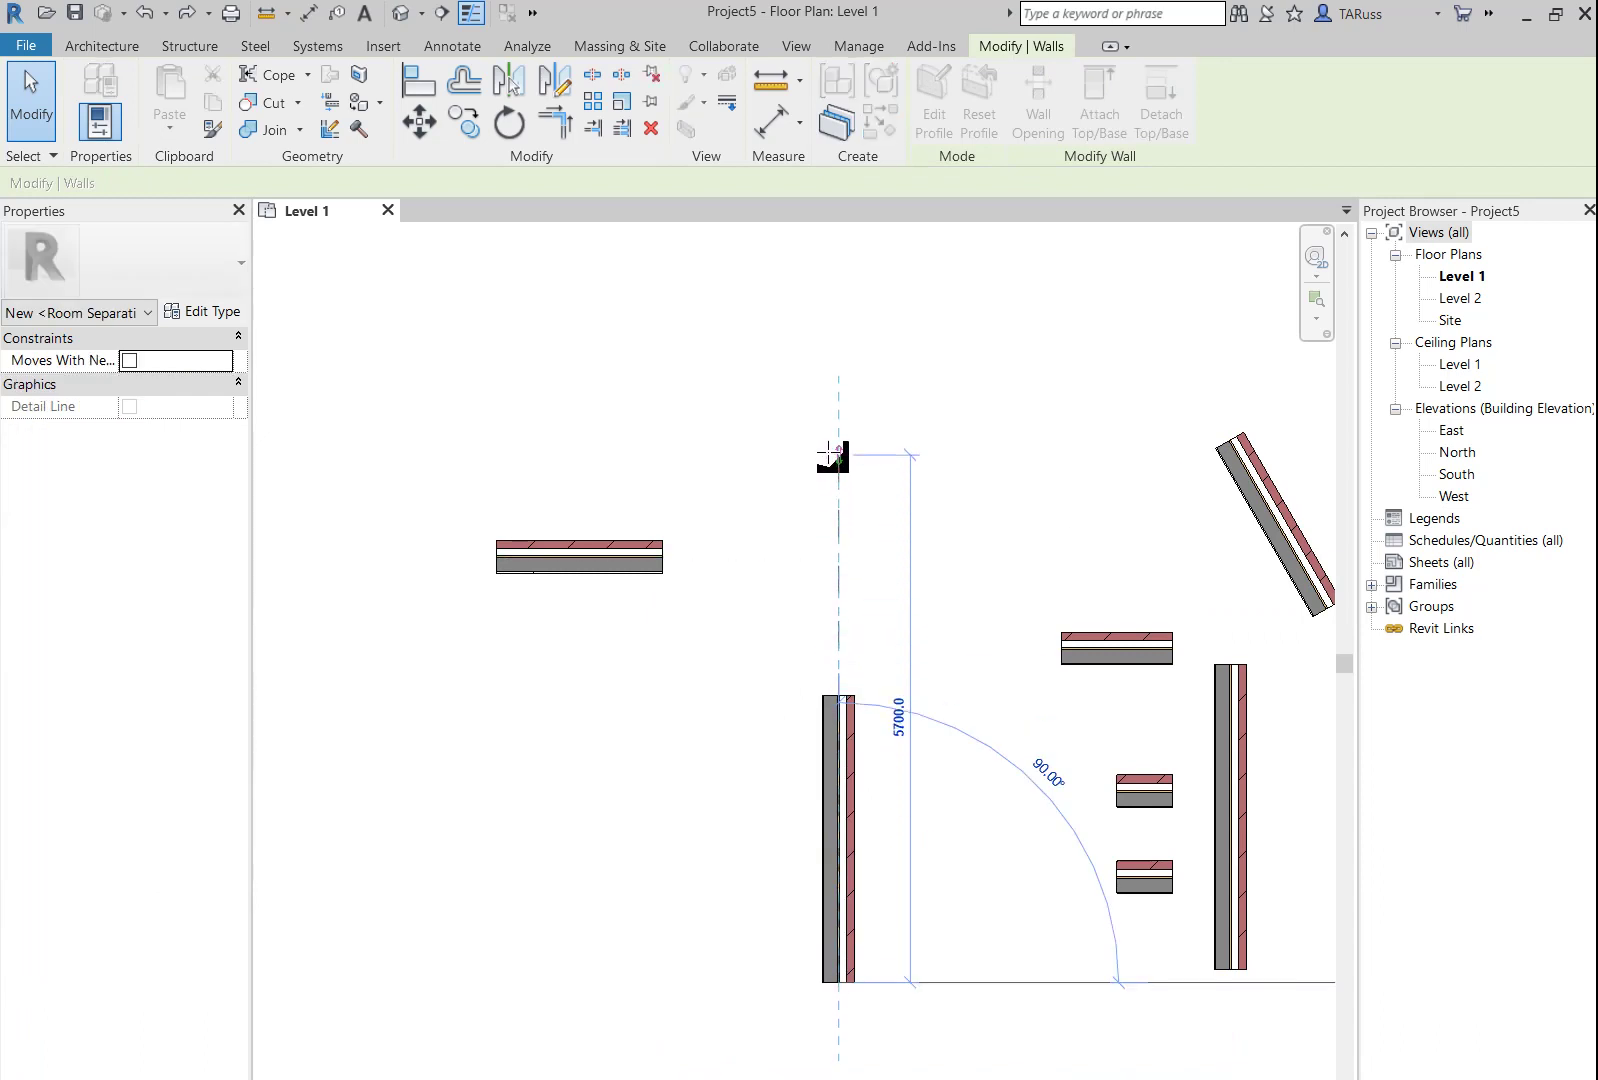
click(830, 460)
scroll(713, 628, up, 2)
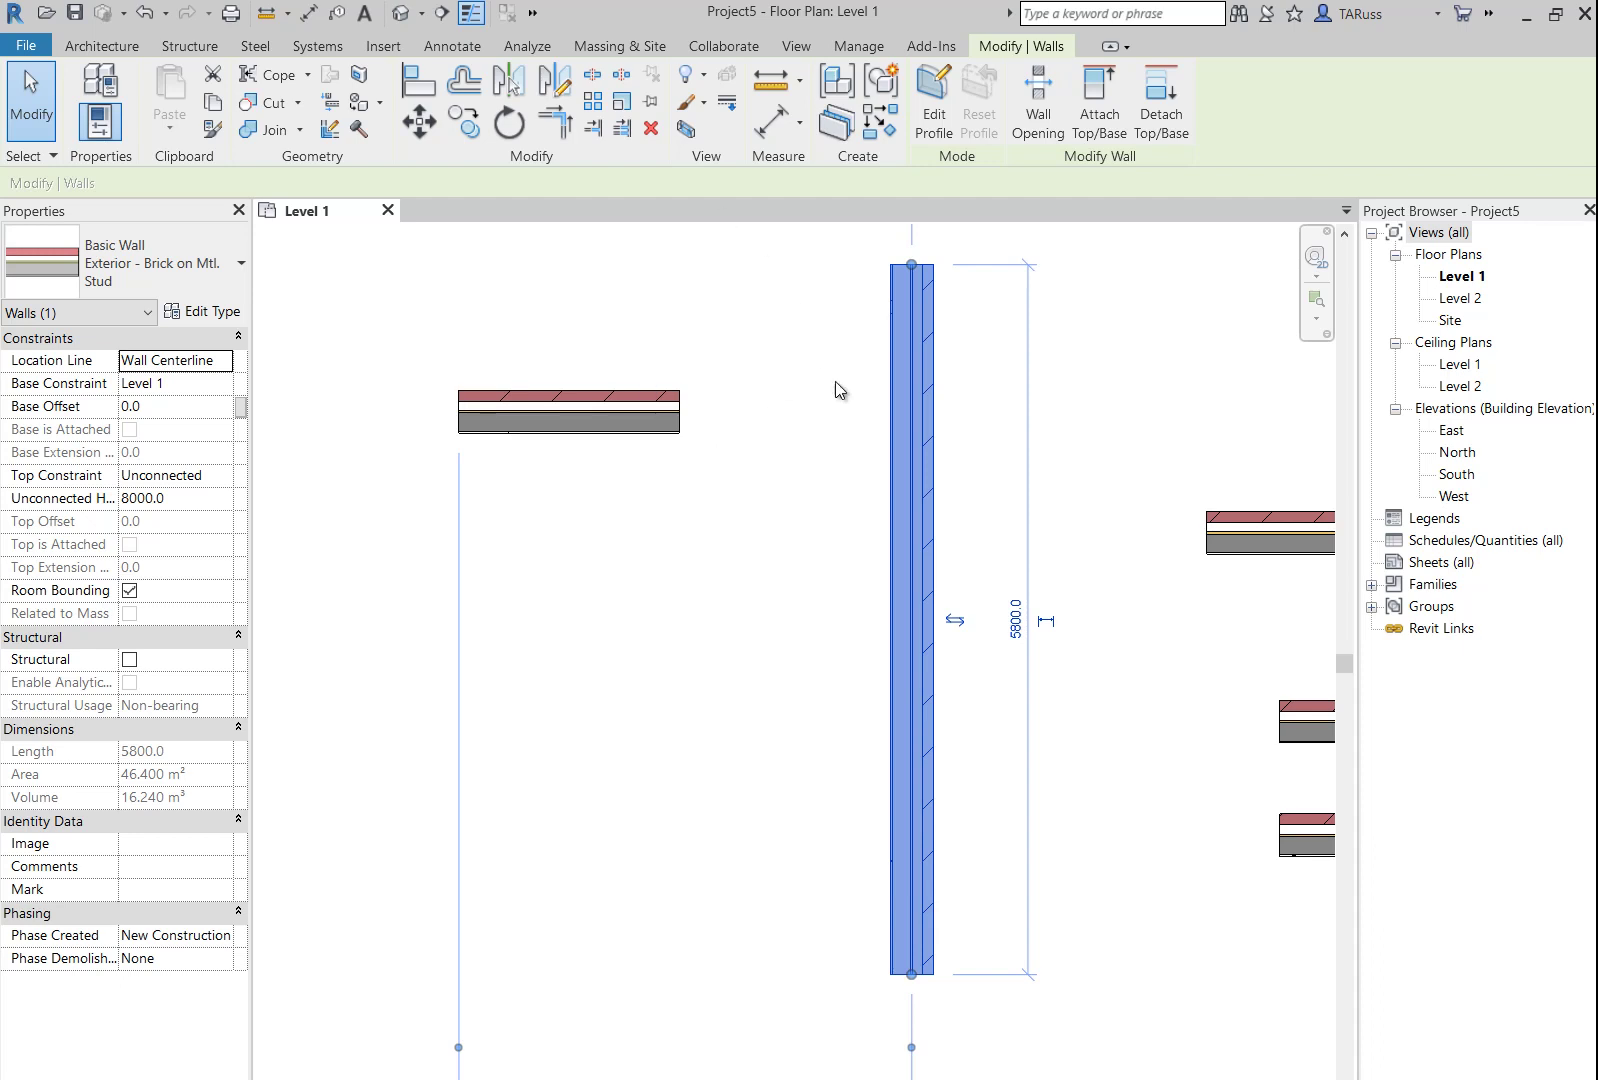
click(591, 310)
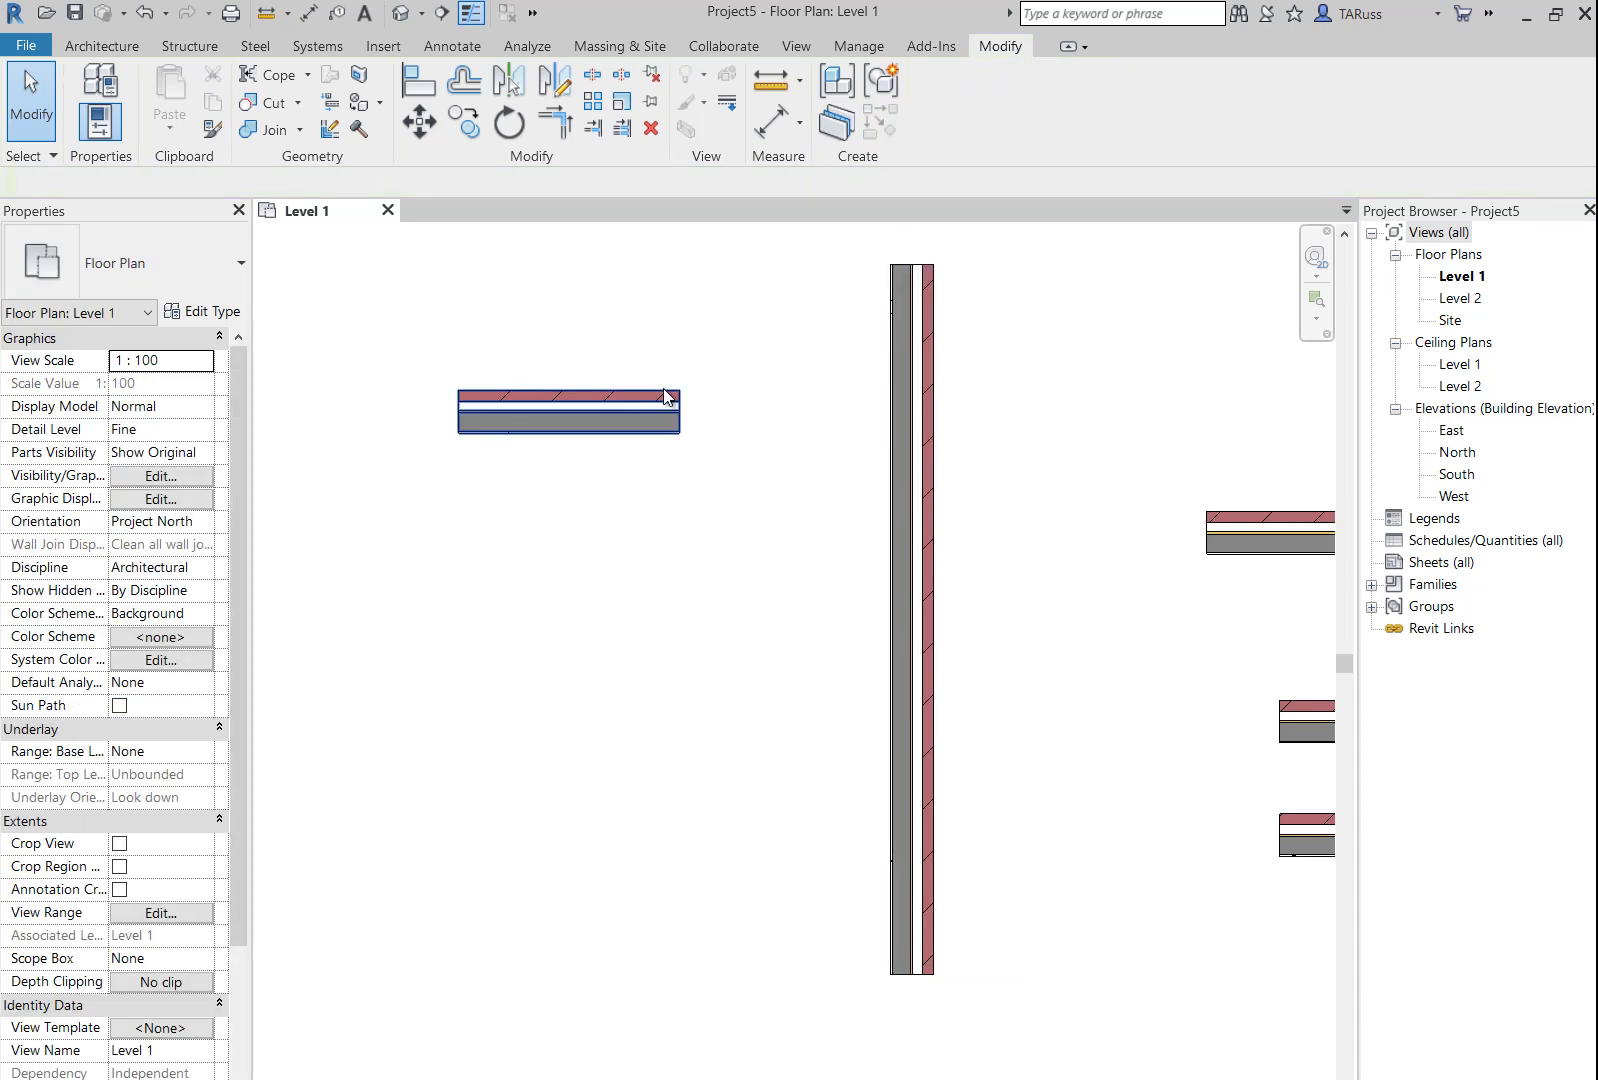
- Trim/Extend to Corner the vertical wall and the horizontal wall into an L corner
click(559, 130)
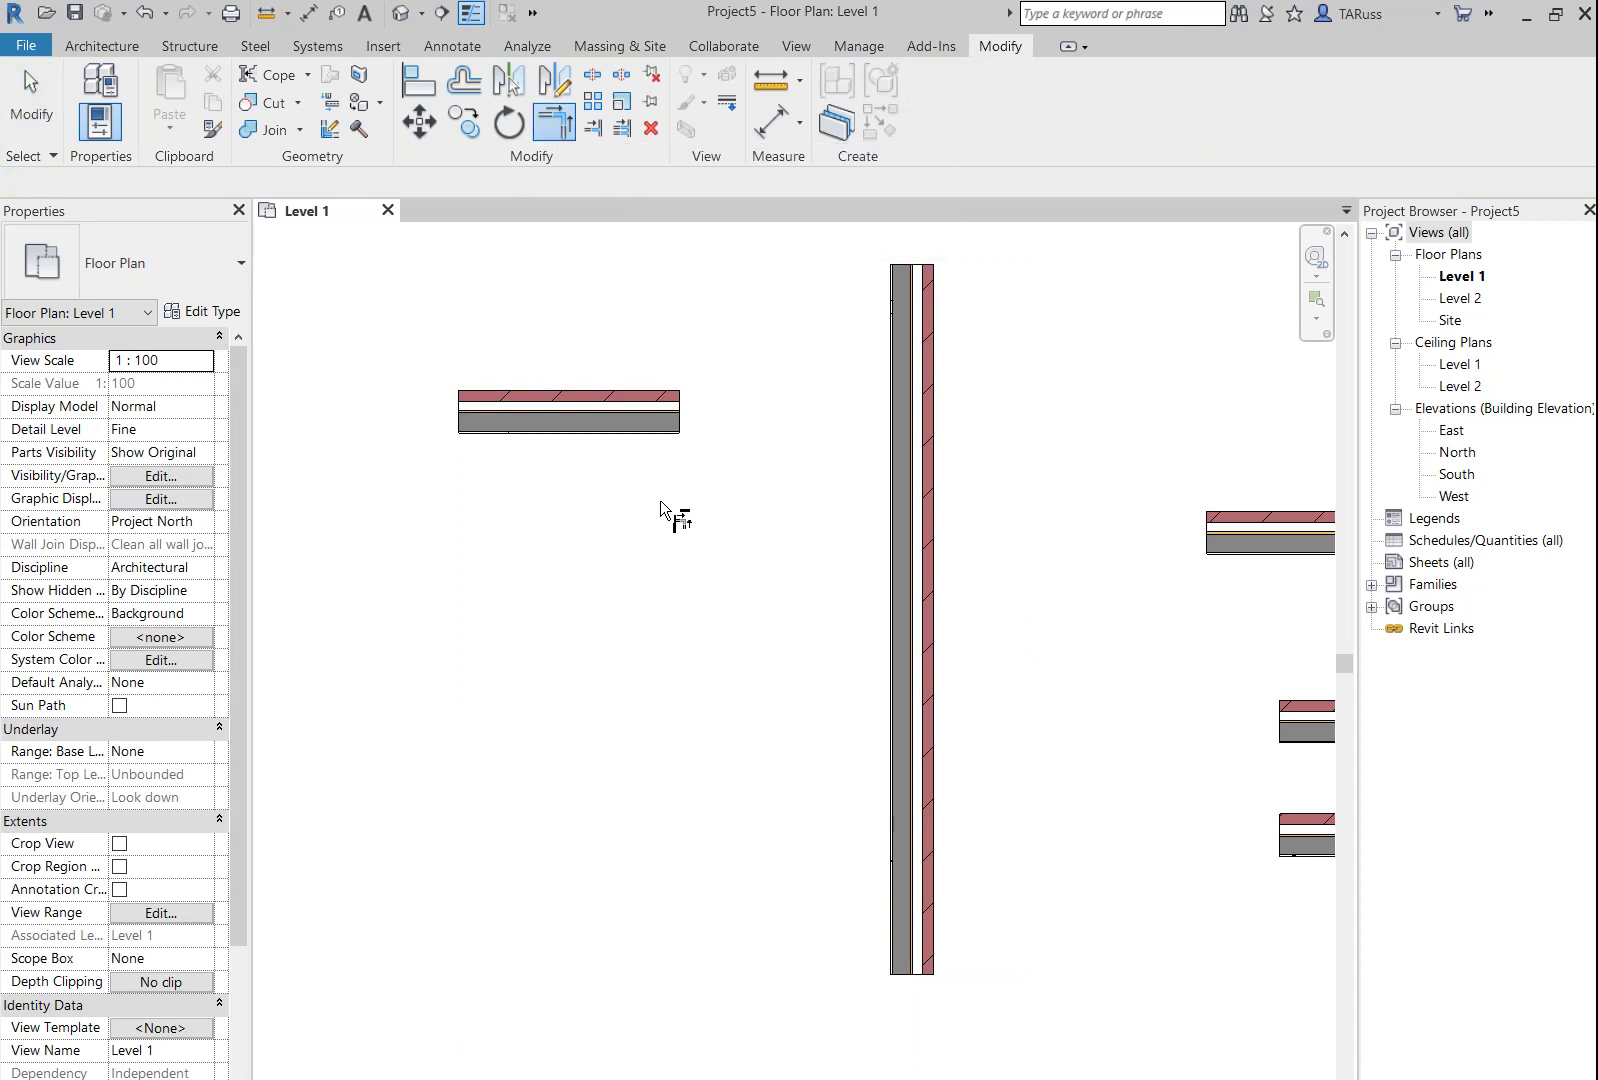
click(920, 312)
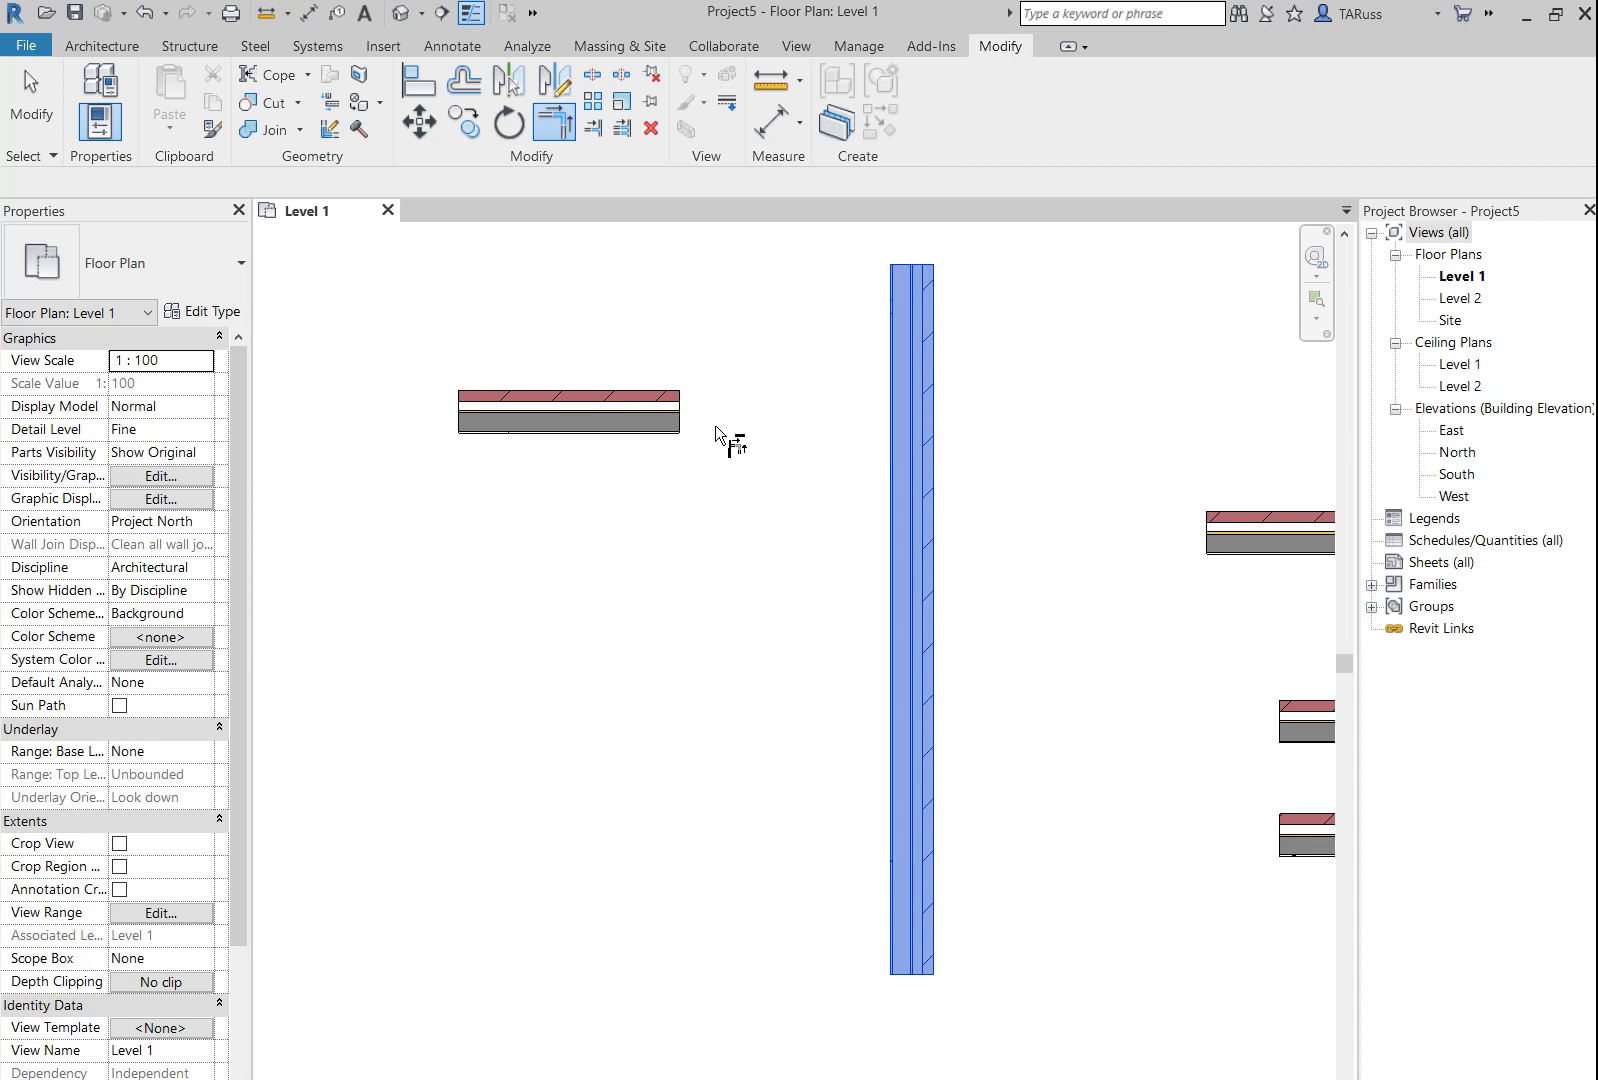
click(648, 411)
click(35, 112)
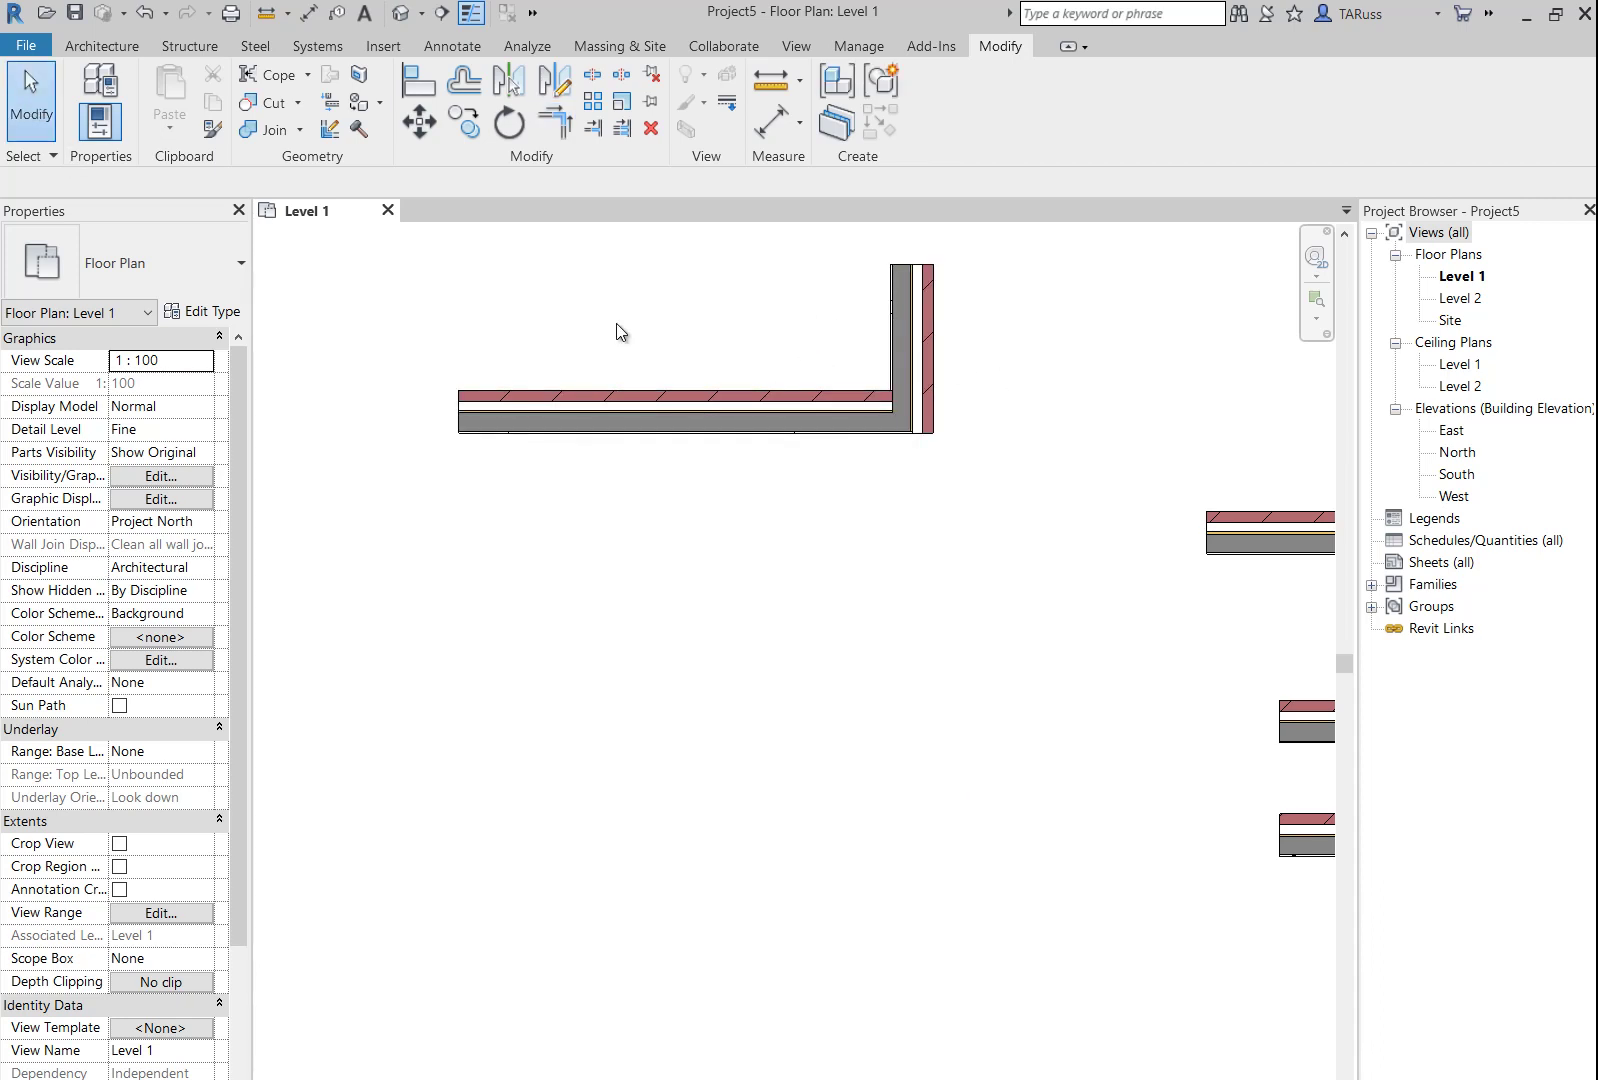
- Flip the horizontal 3700 wall so its brick faces the outside of the L
click(669, 417)
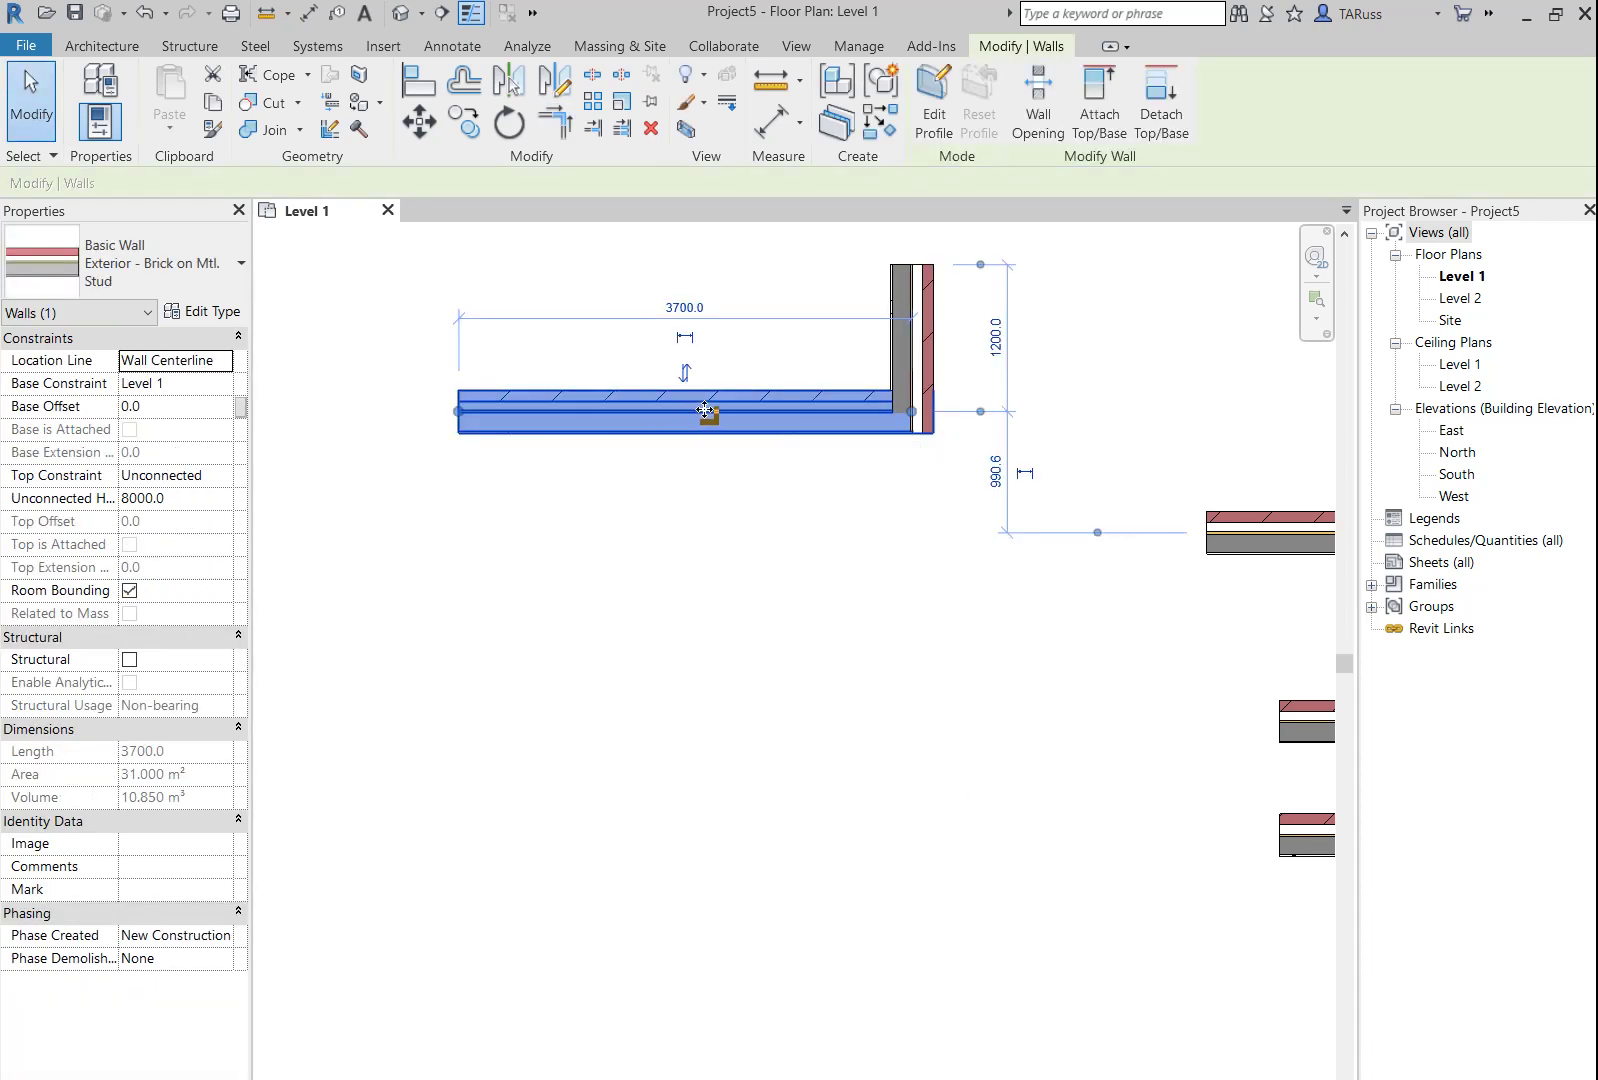
scroll(705, 412, up, 2)
click(679, 362)
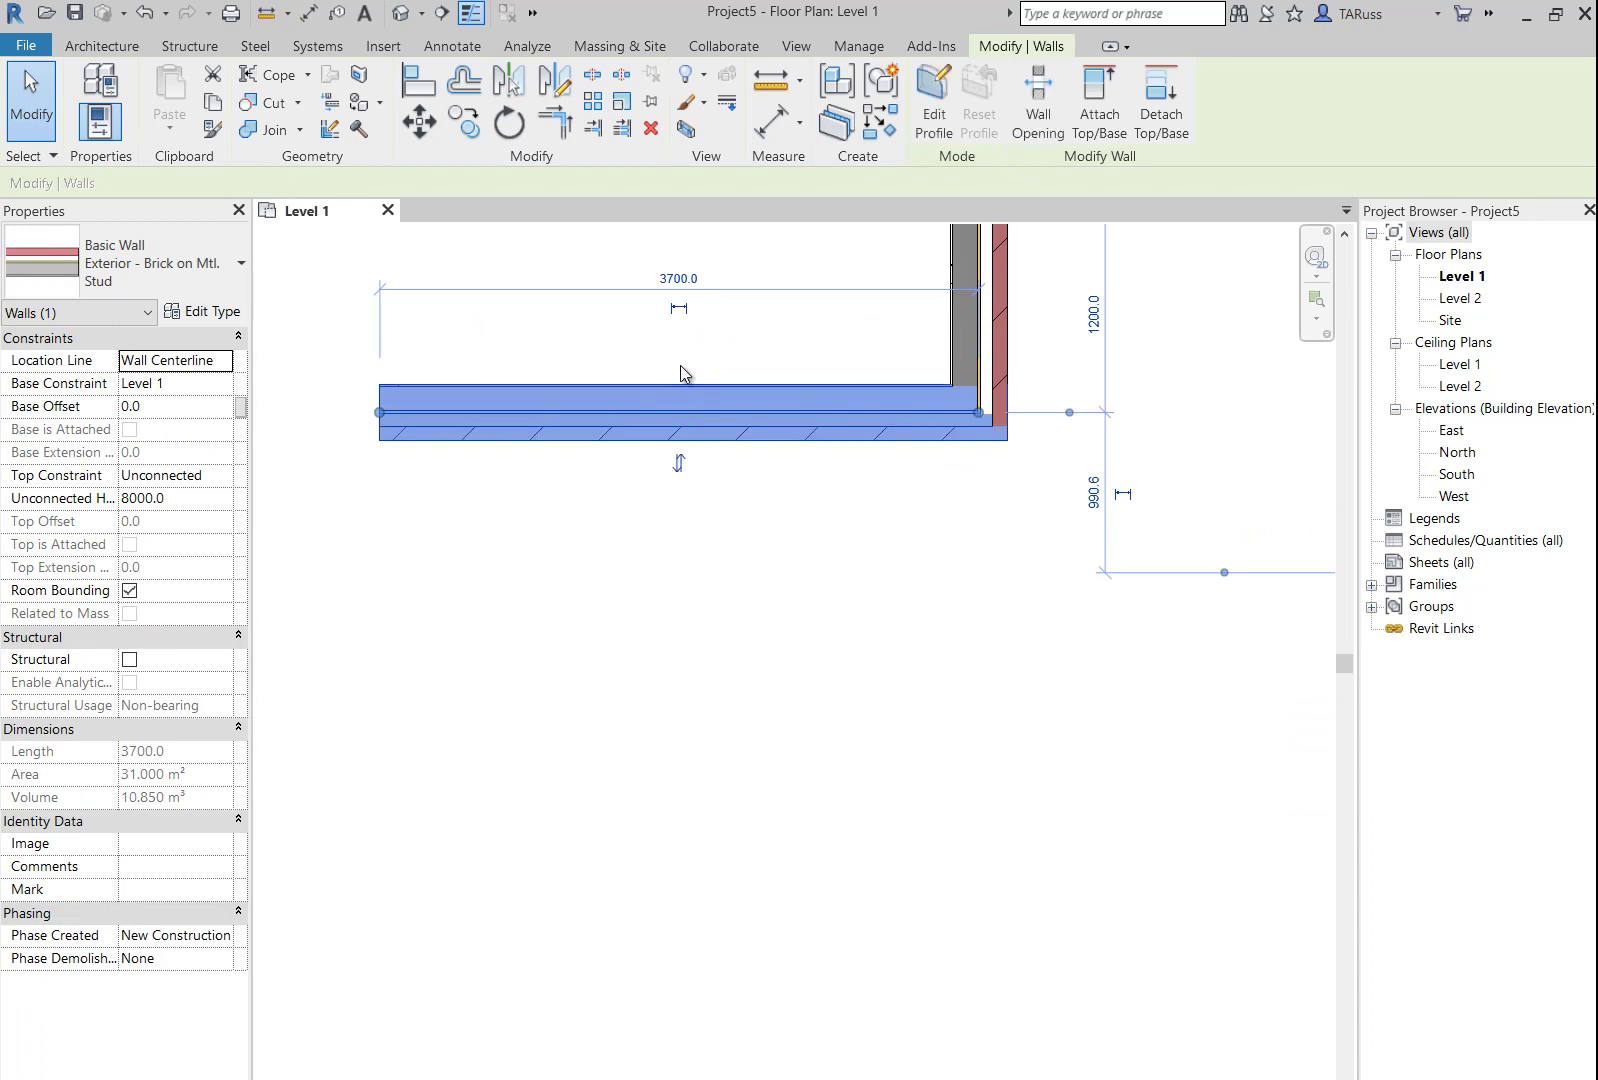
scroll(712, 546, down, 2)
click(697, 540)
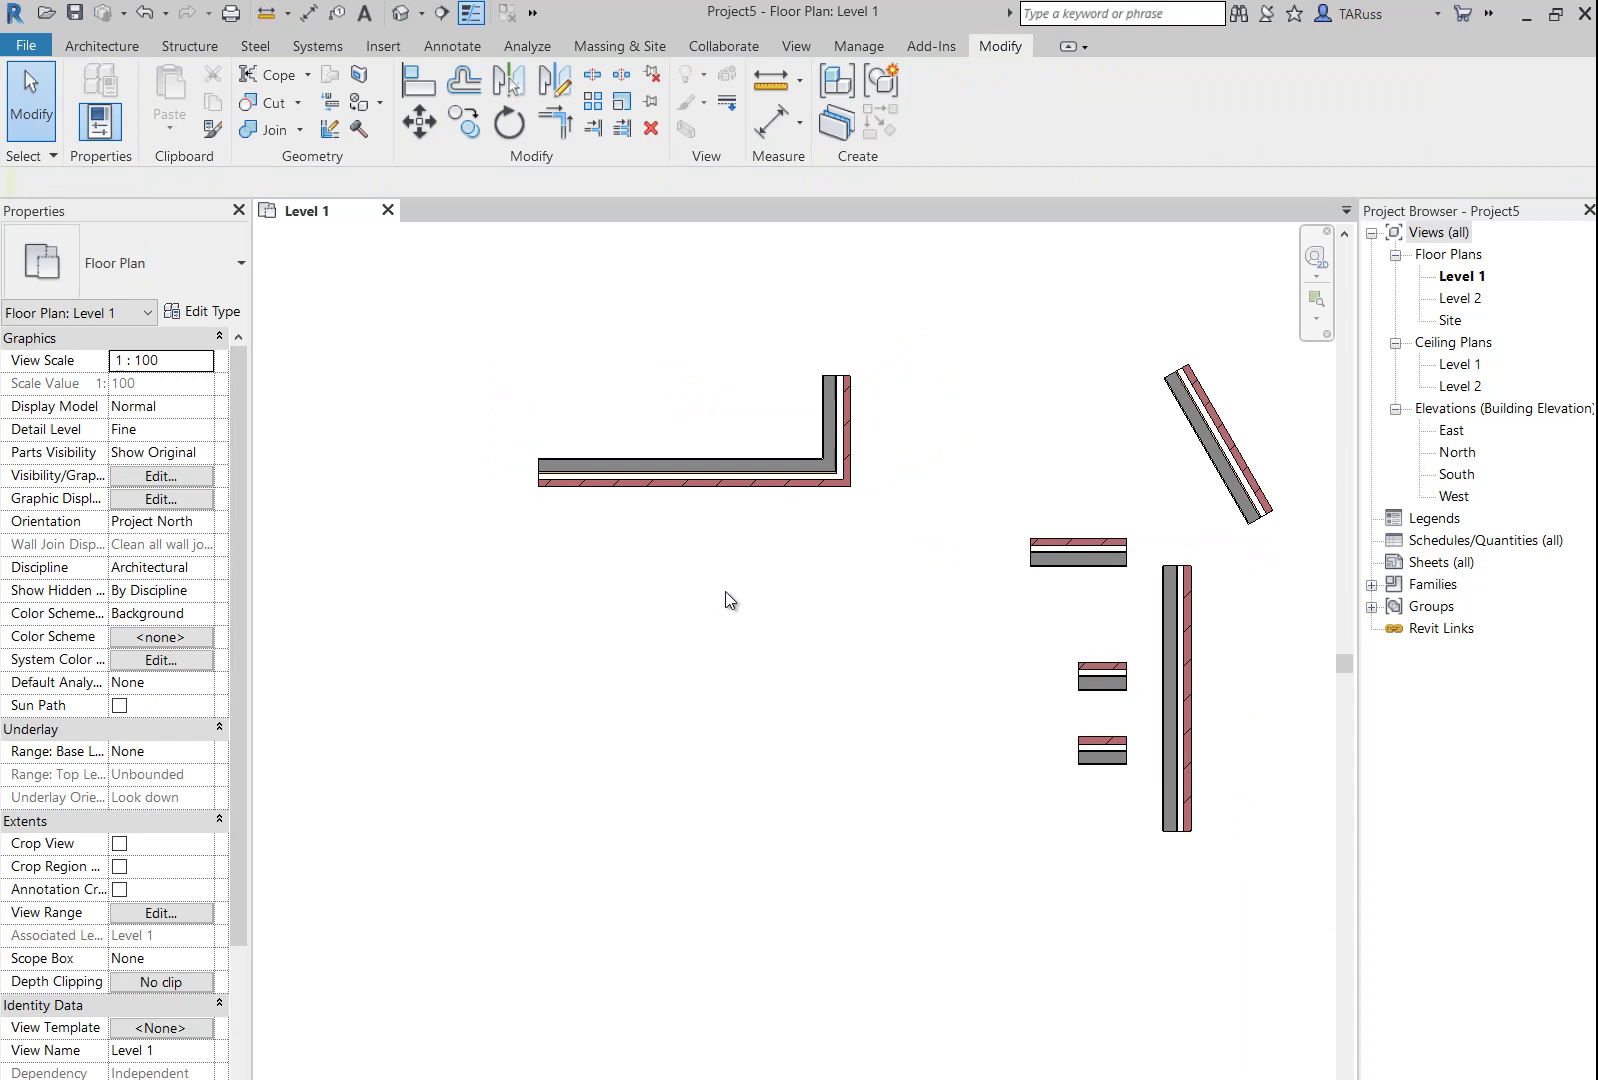
- Flip the short 1200 wall so its brick face points down
scroll(1150, 705, up, 2)
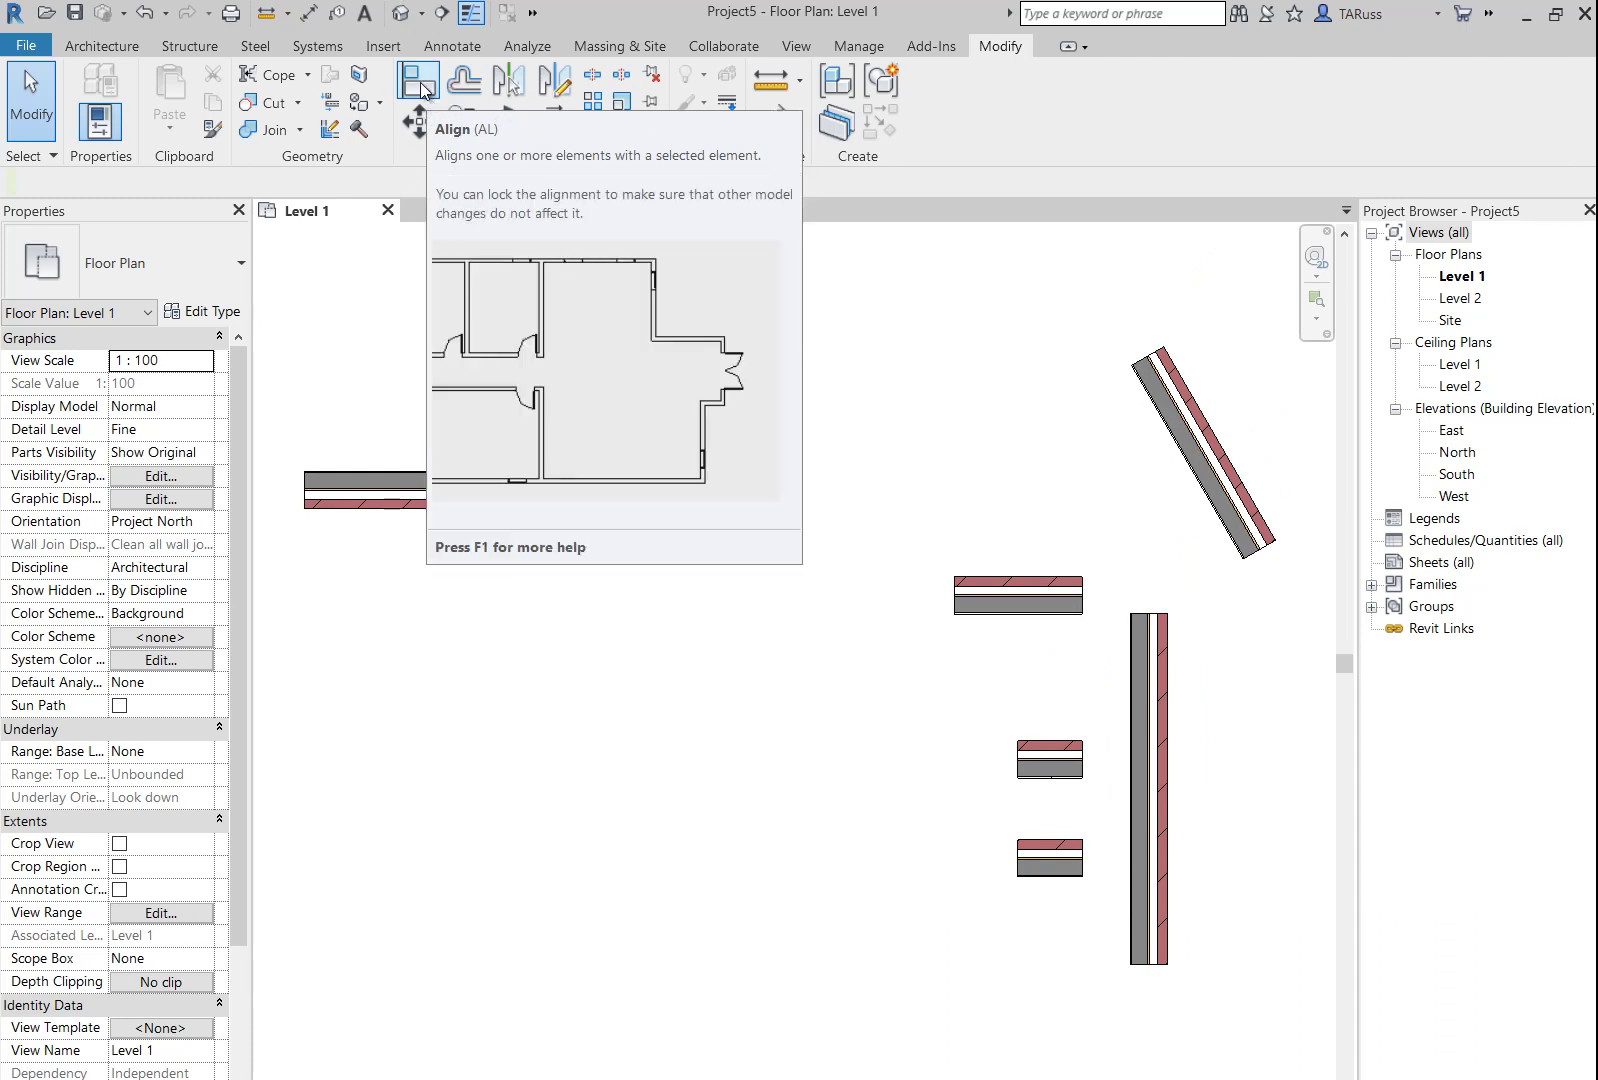
scroll(974, 508, up, 4)
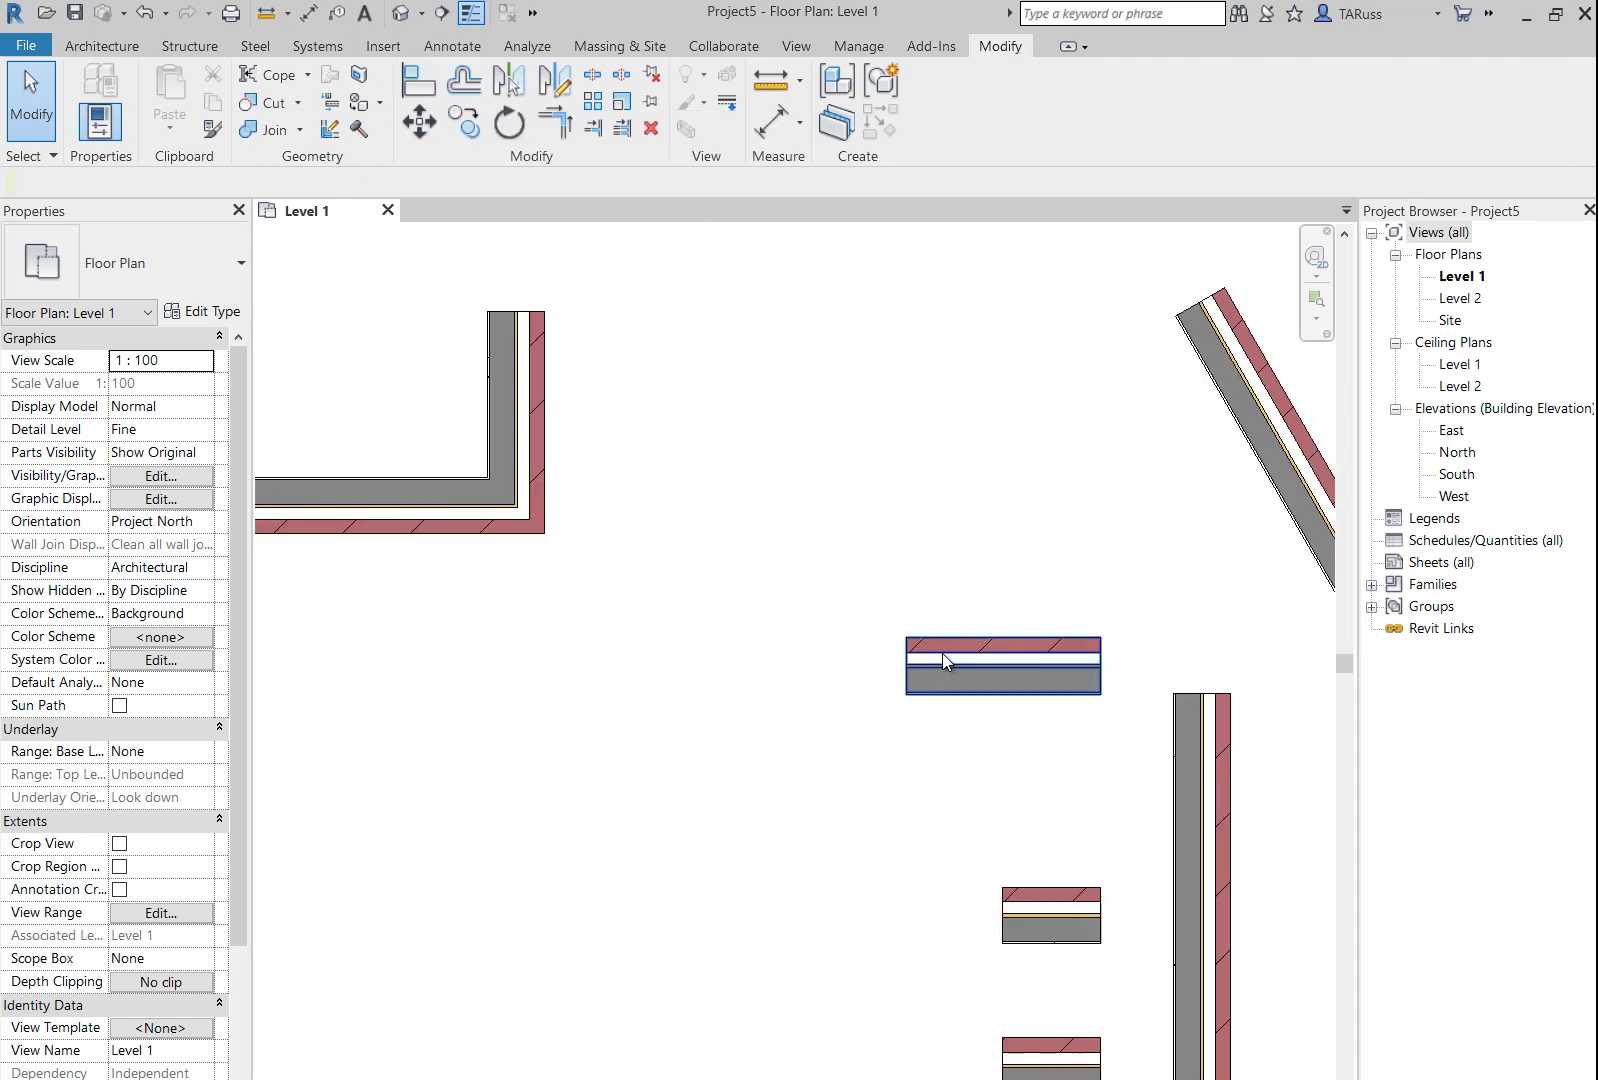
click(943, 653)
click(1003, 622)
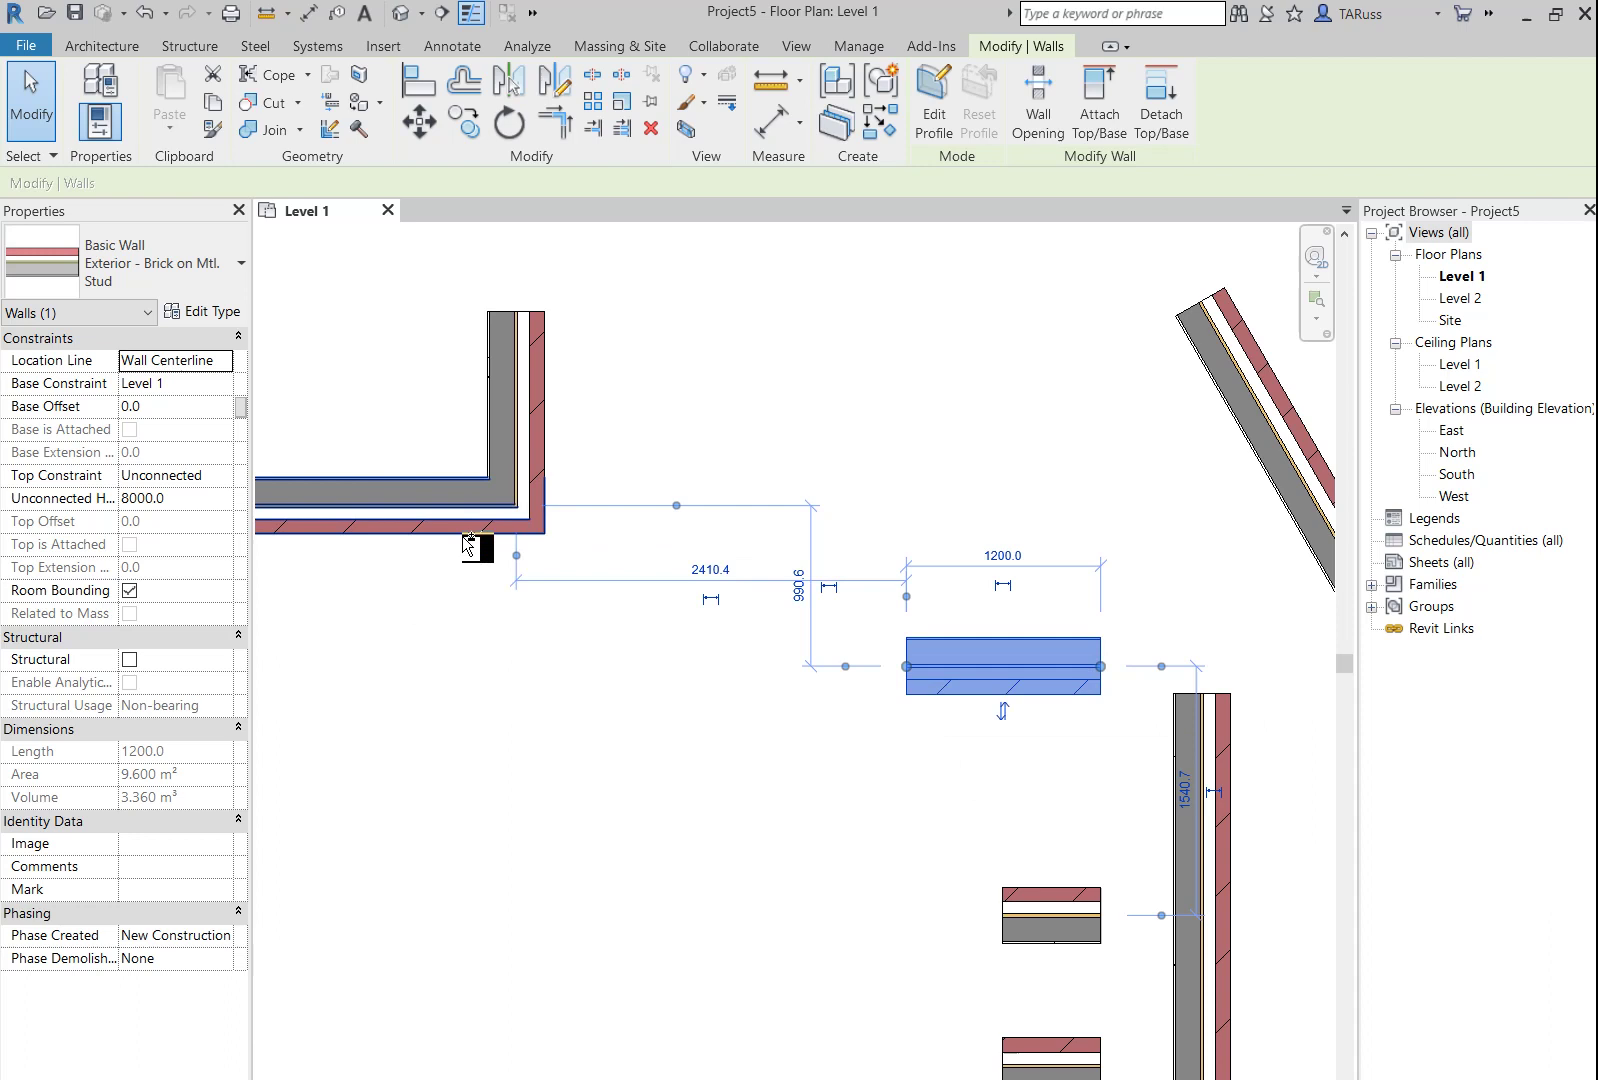
click(449, 602)
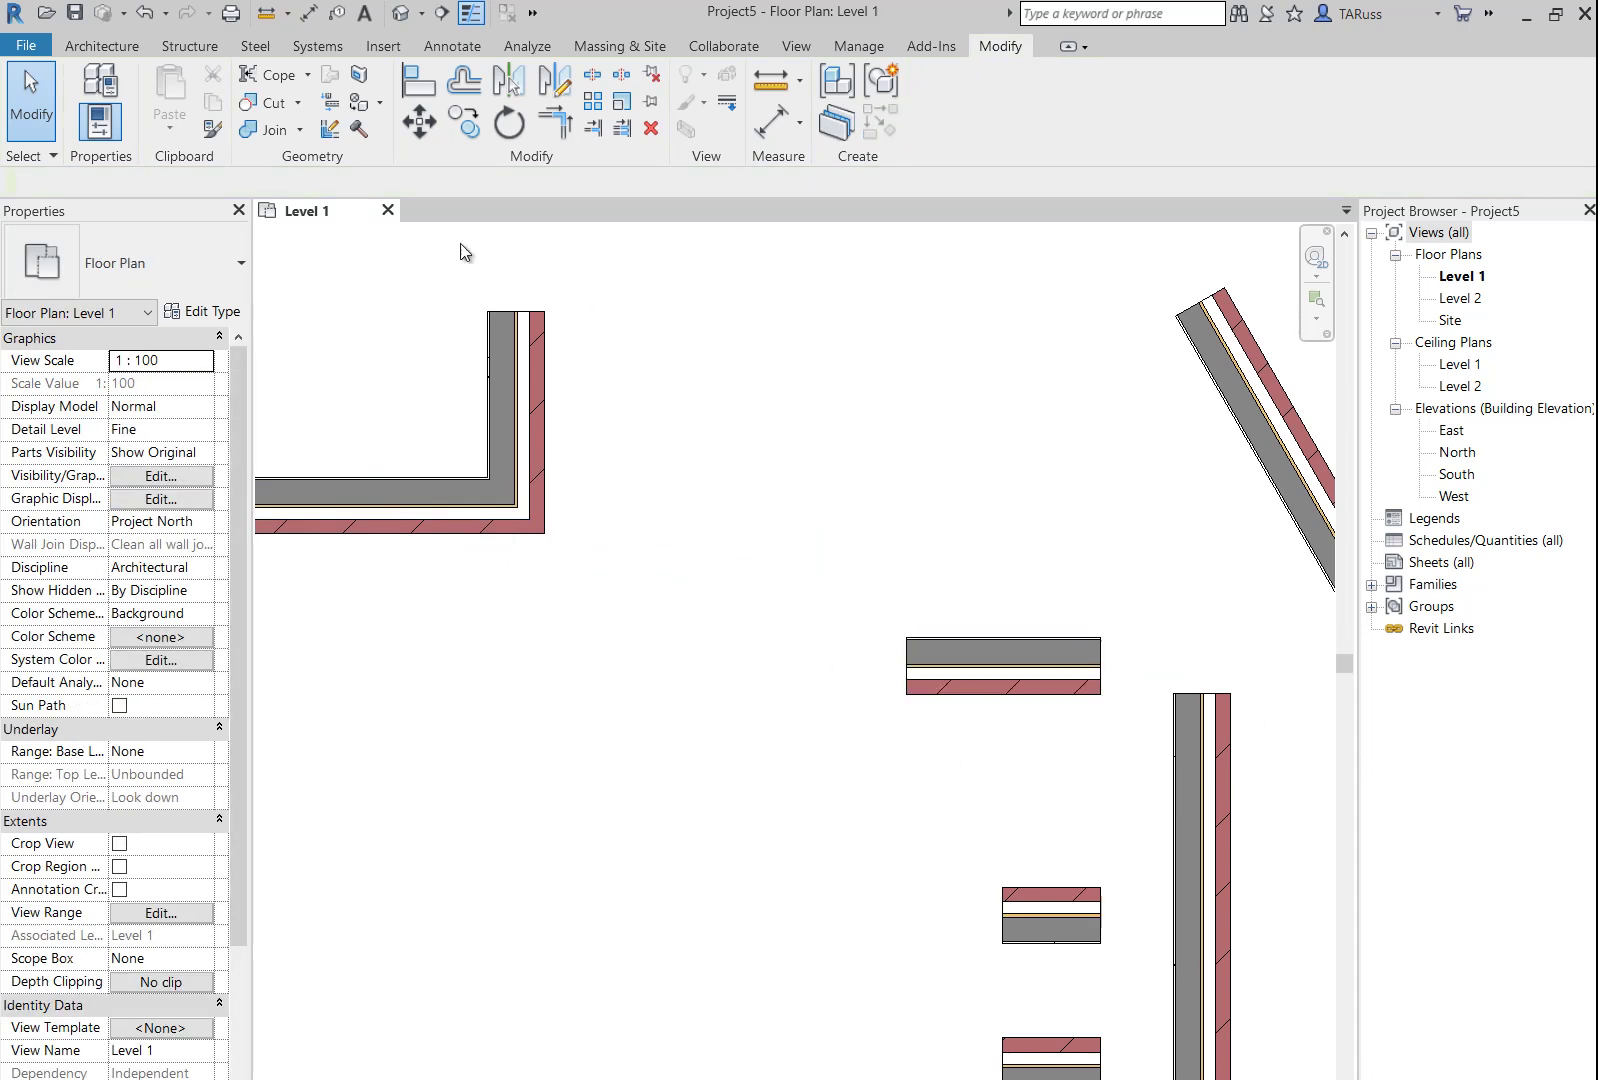
- Align the short wall's lower face to the L wall's lower face
click(410, 88)
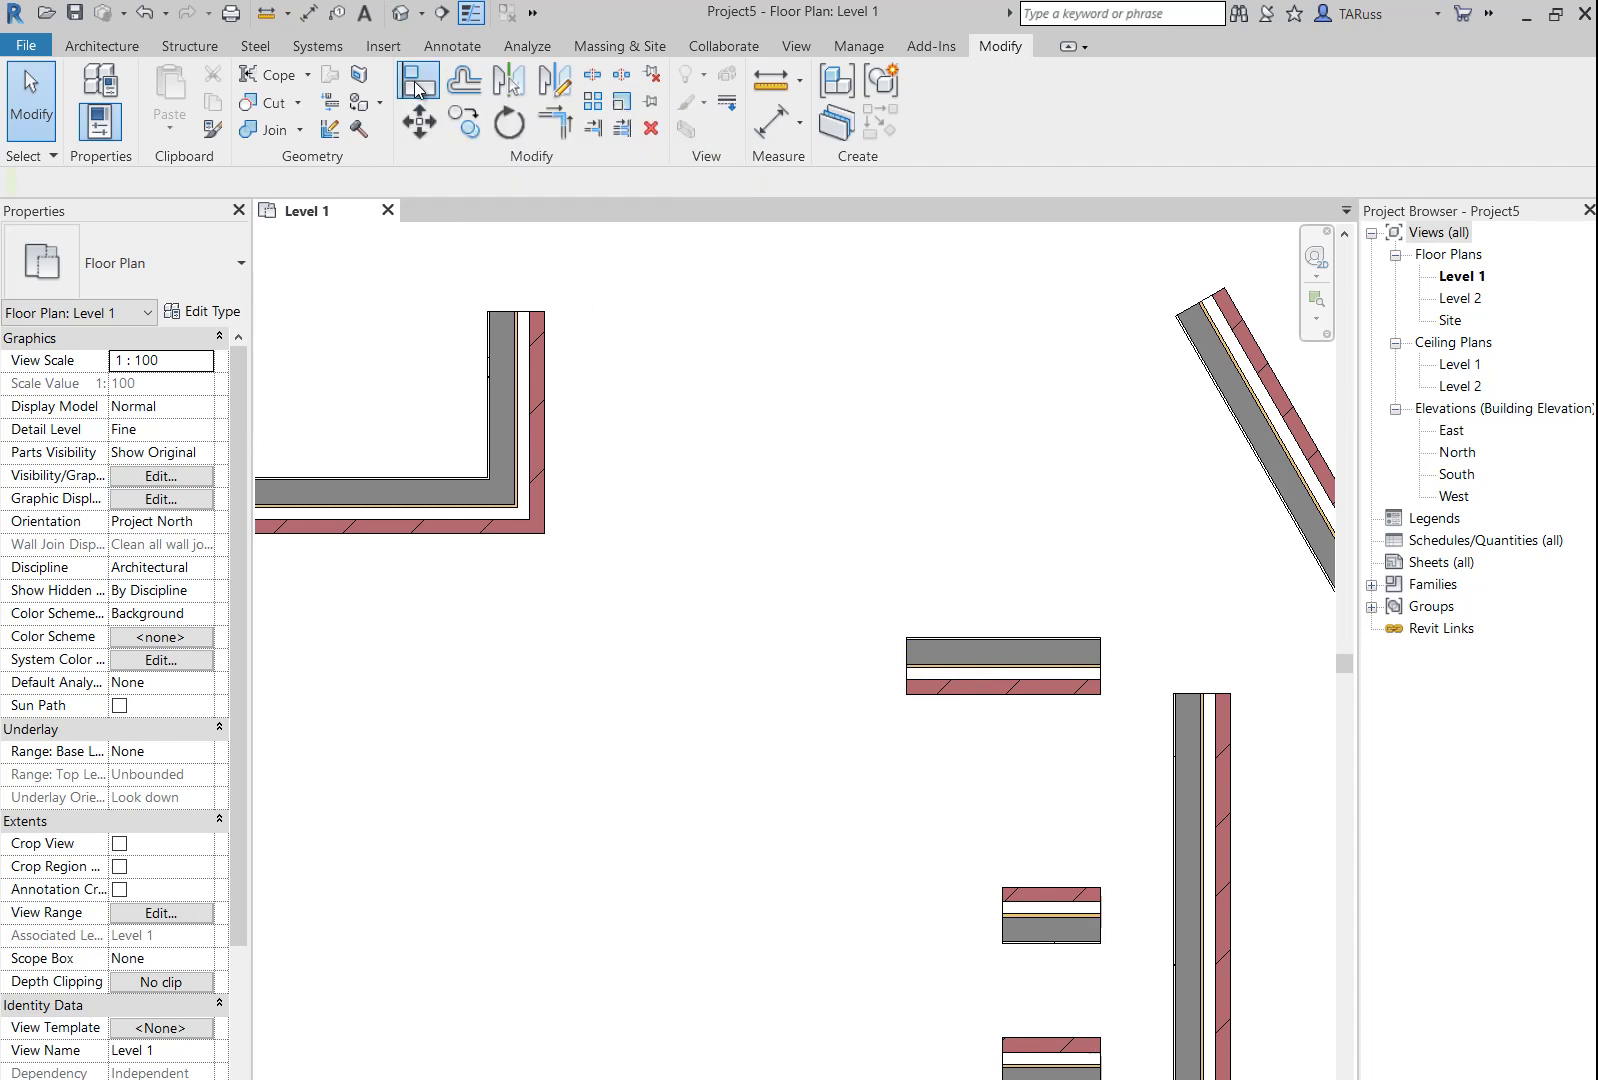
click(459, 537)
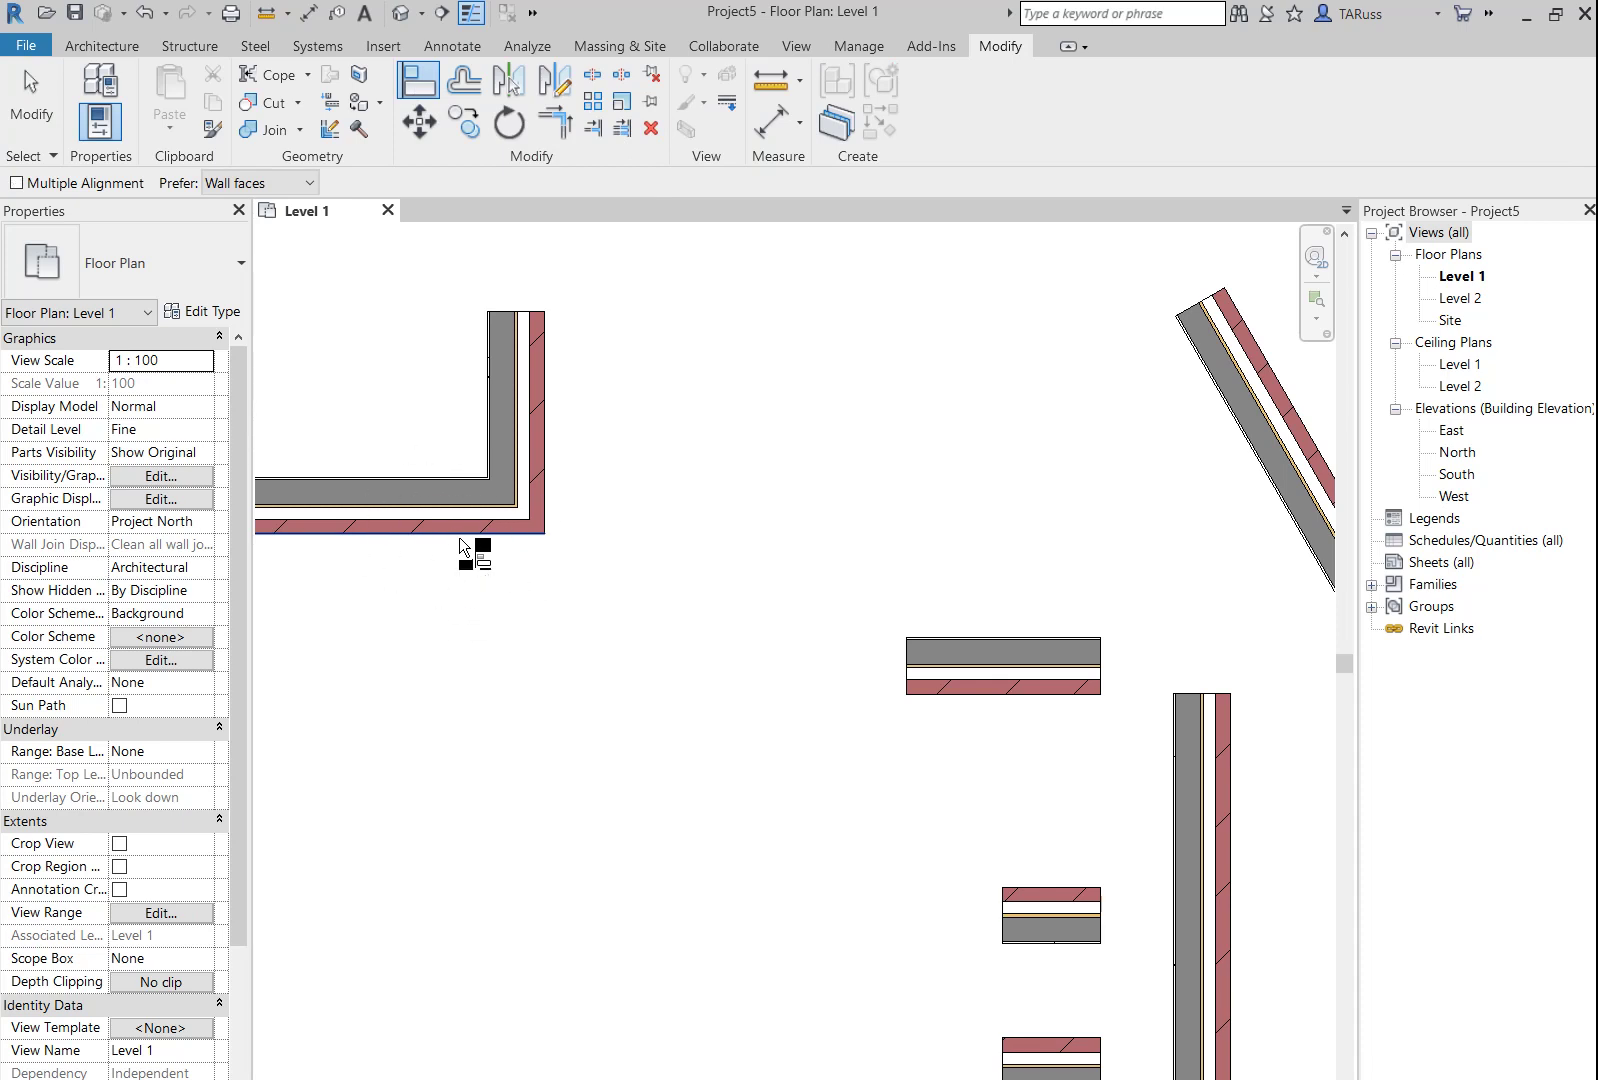
click(985, 692)
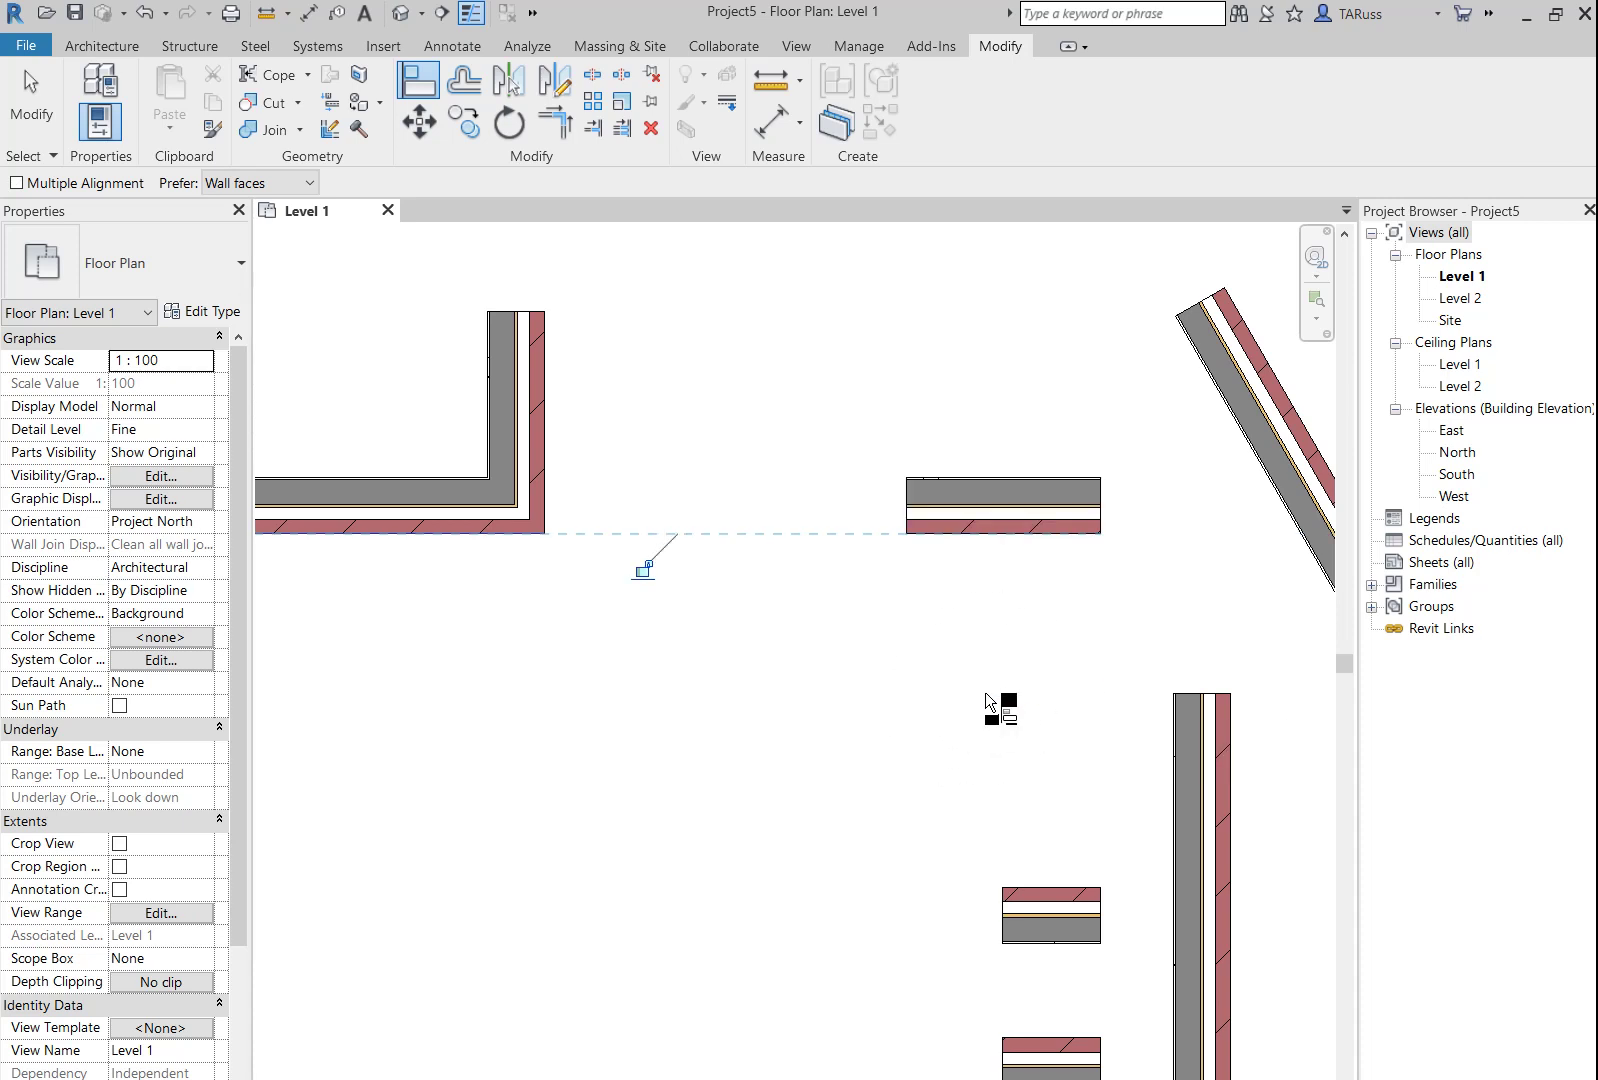
click(31, 100)
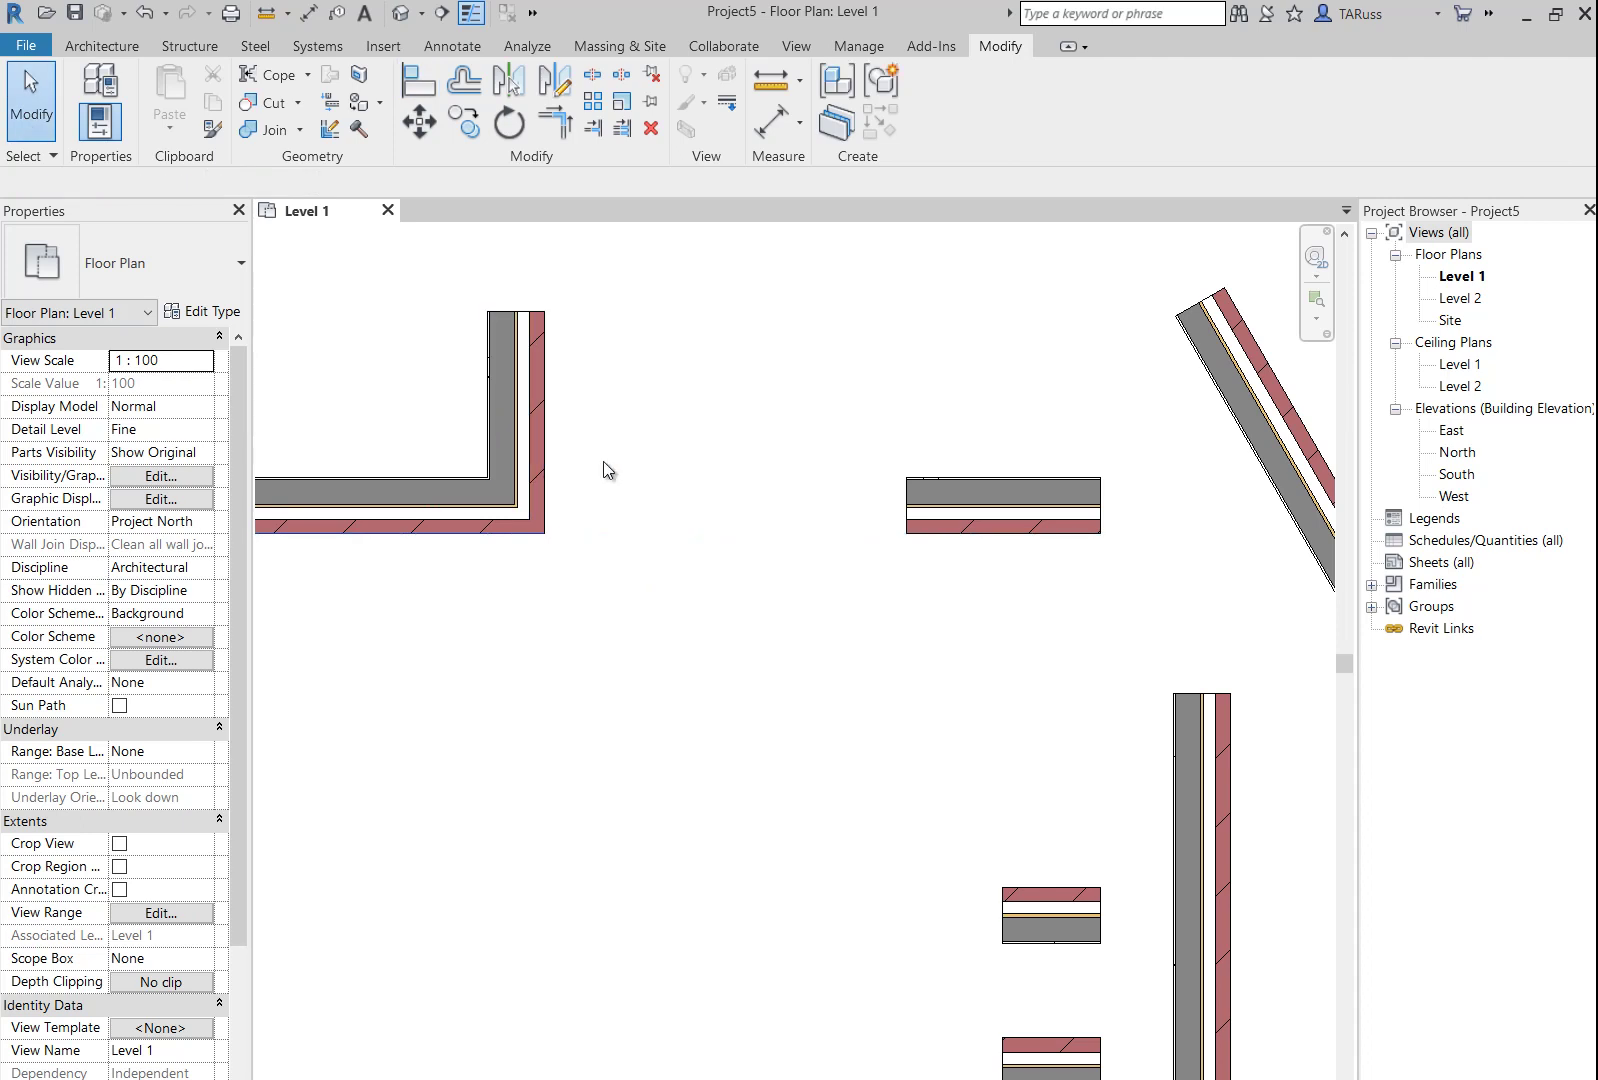
- Move the short 1200 horizontal brick wall straight up by 650
scroll(686, 515, down, 4)
scroll(908, 515, up, 2)
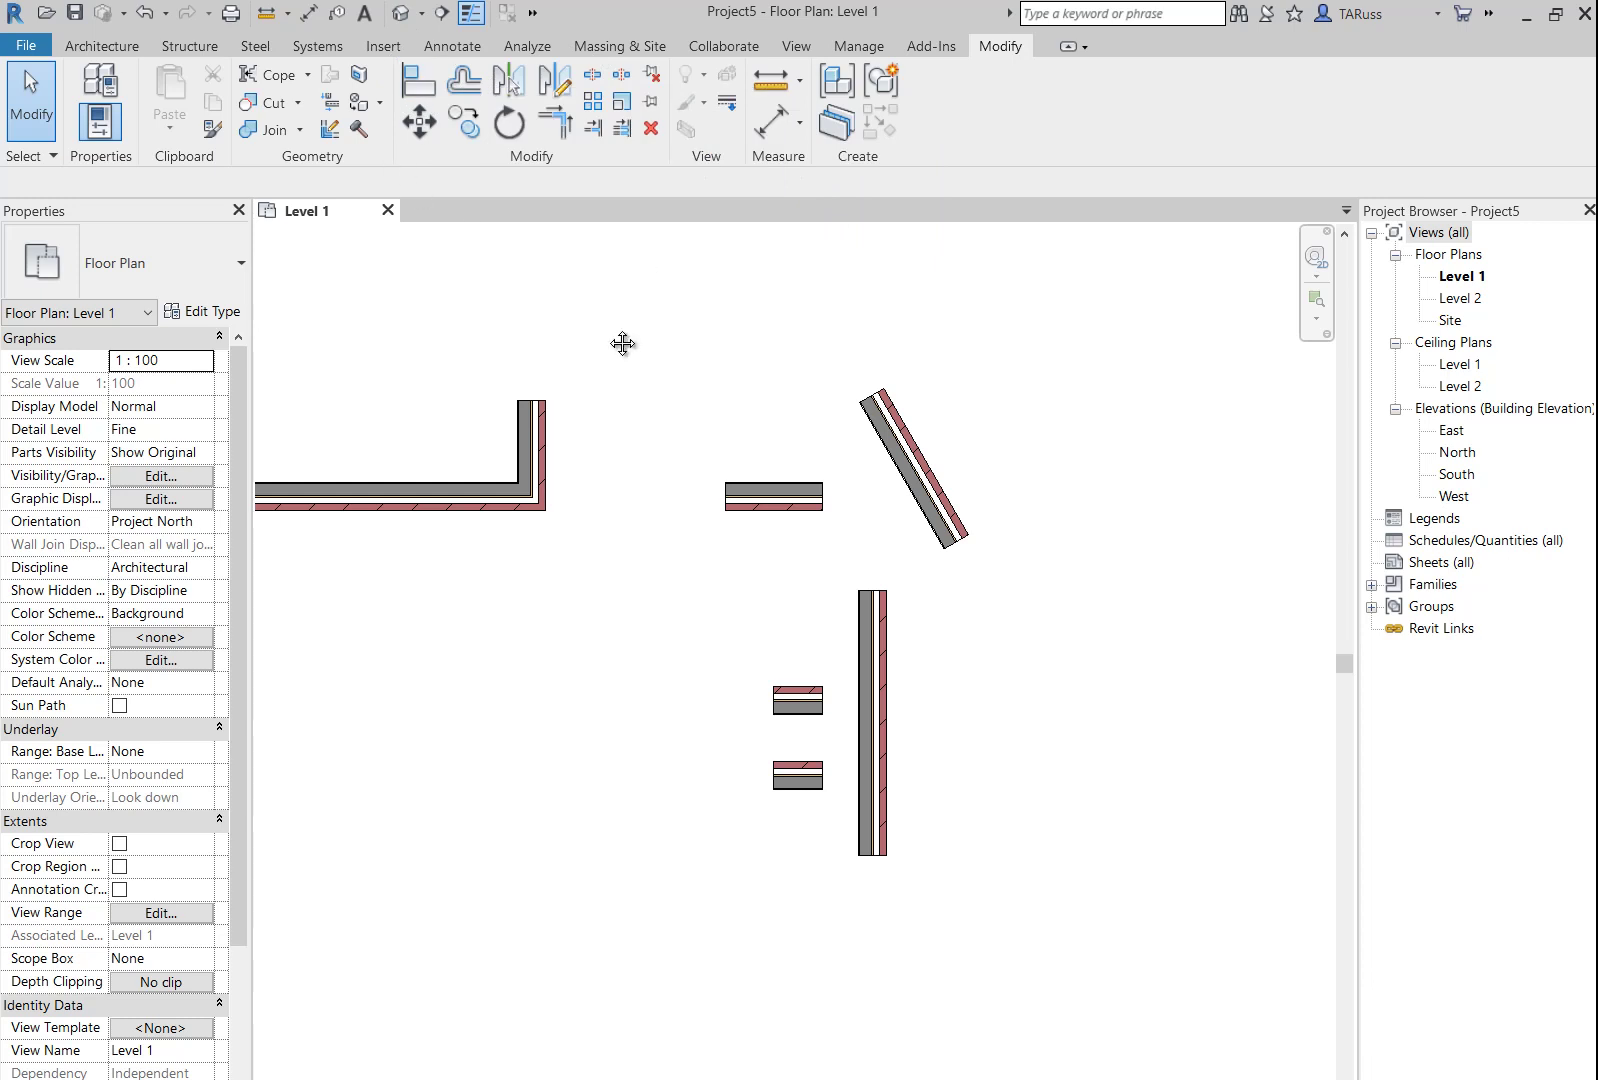
middle_drag(554, 315, 613, 360)
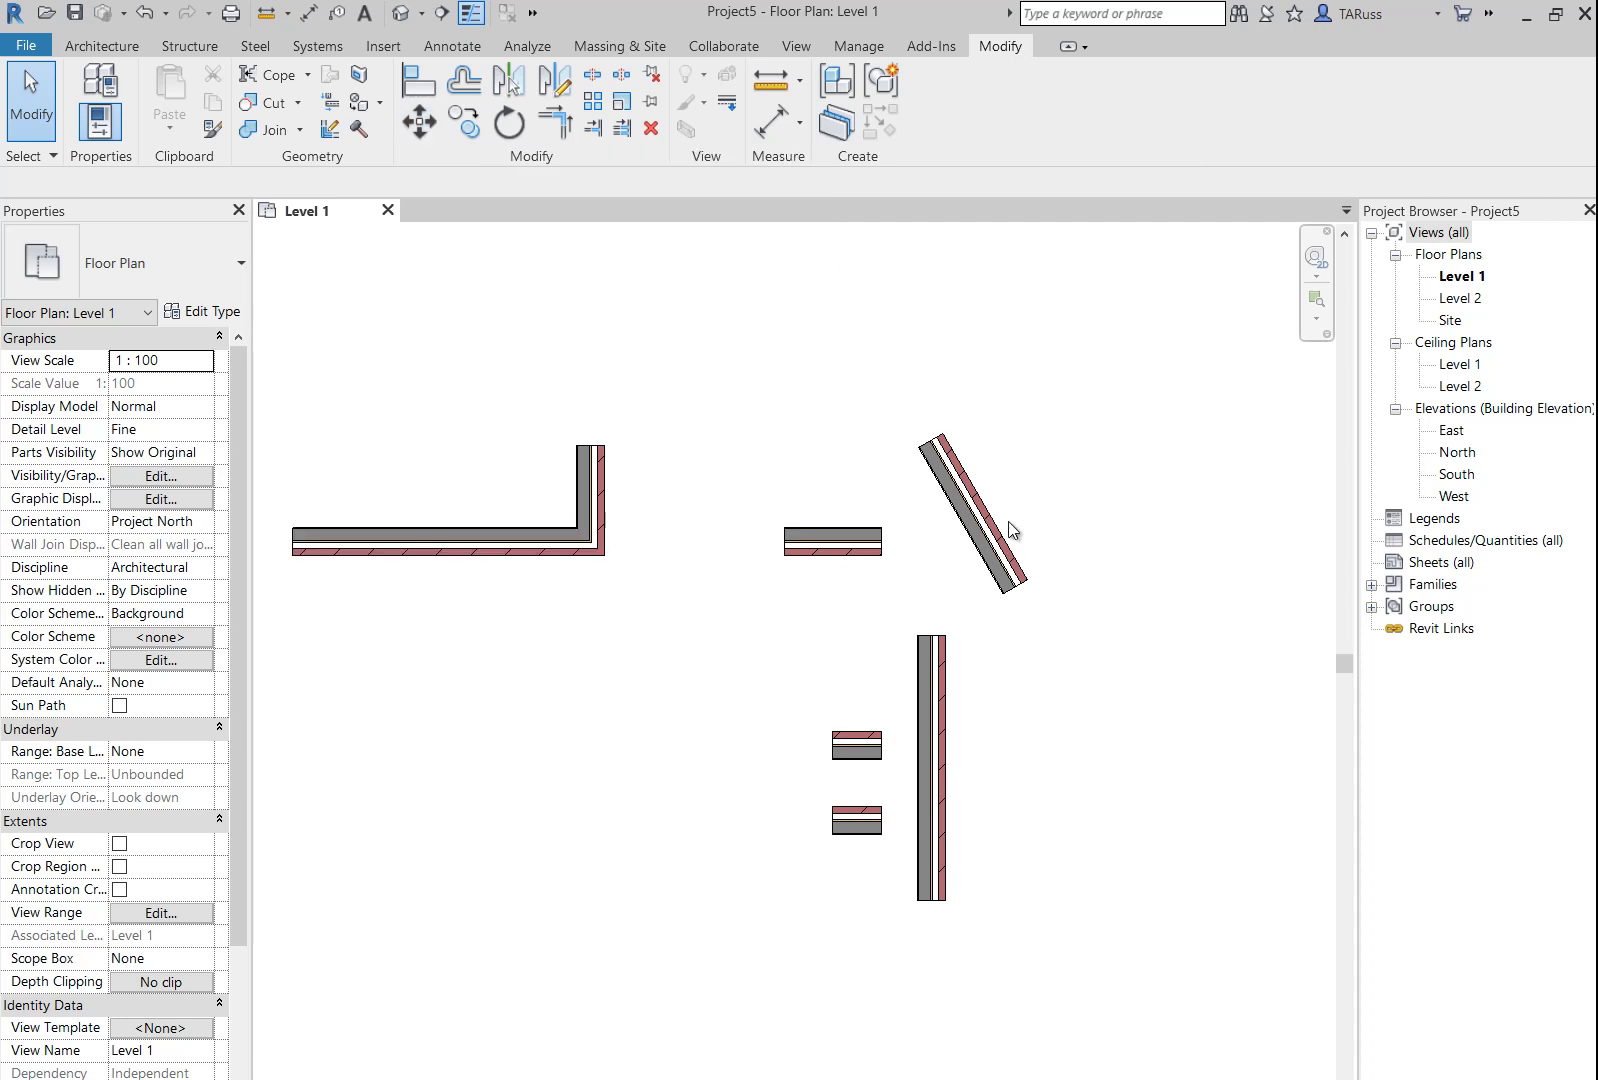
scroll(815, 480, up, 5)
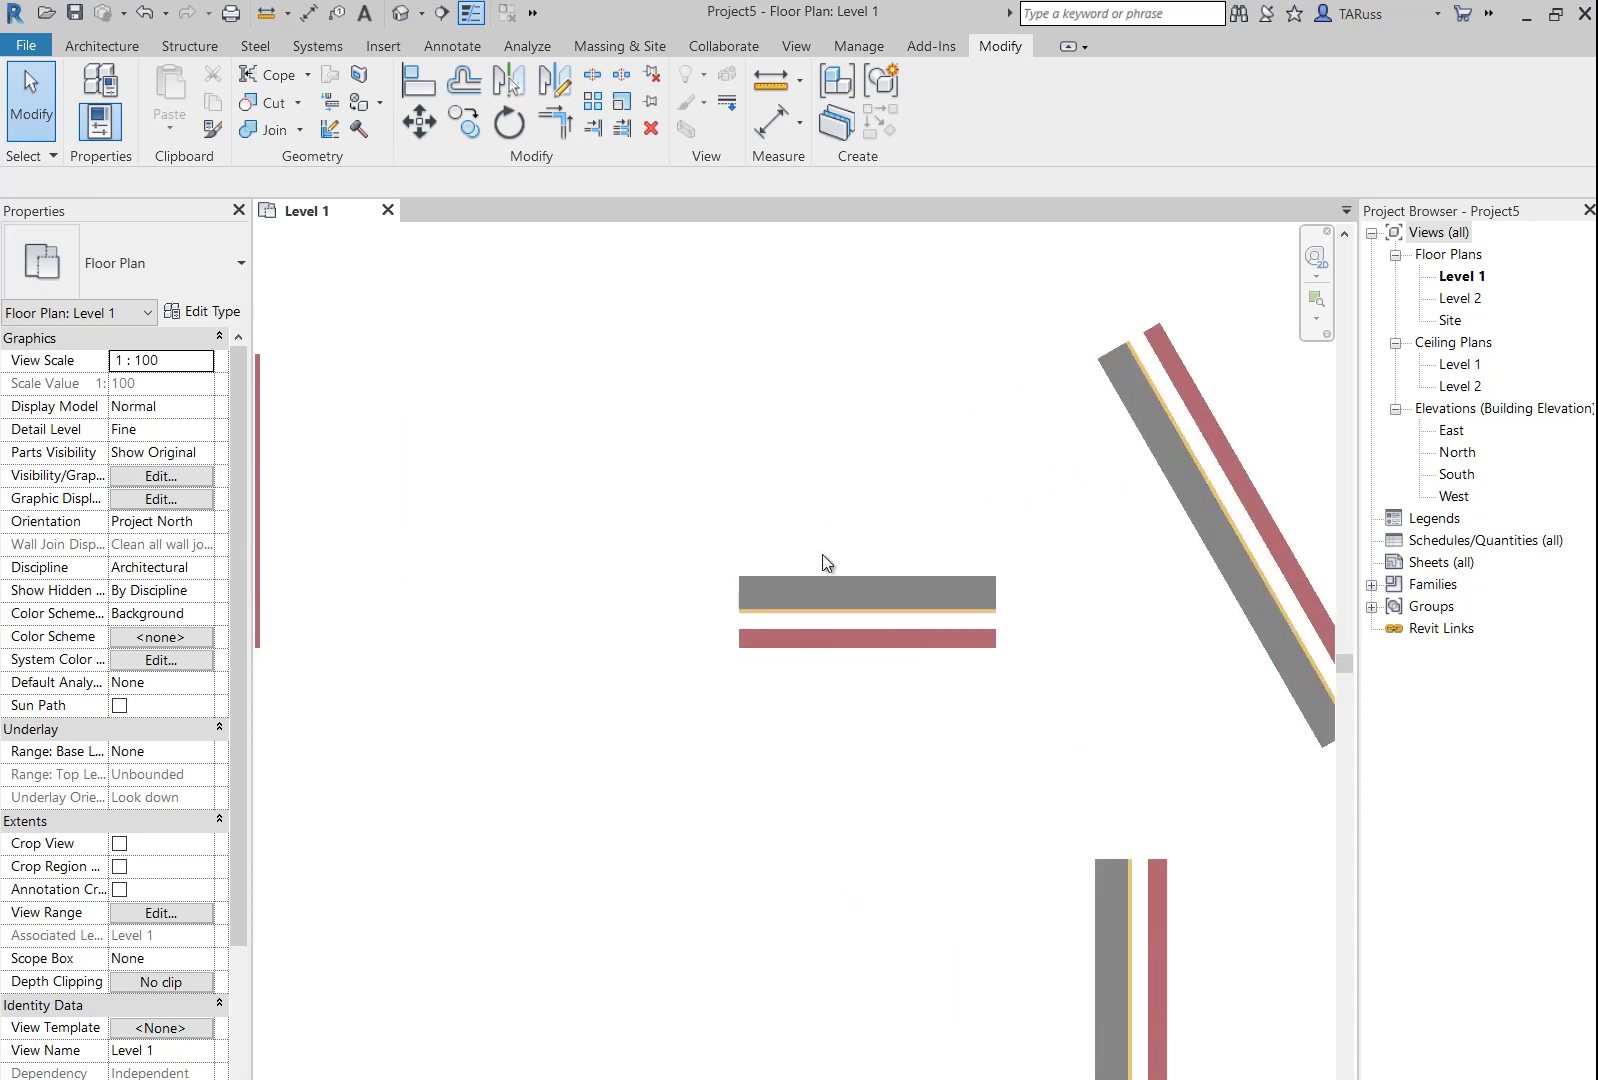
click(825, 600)
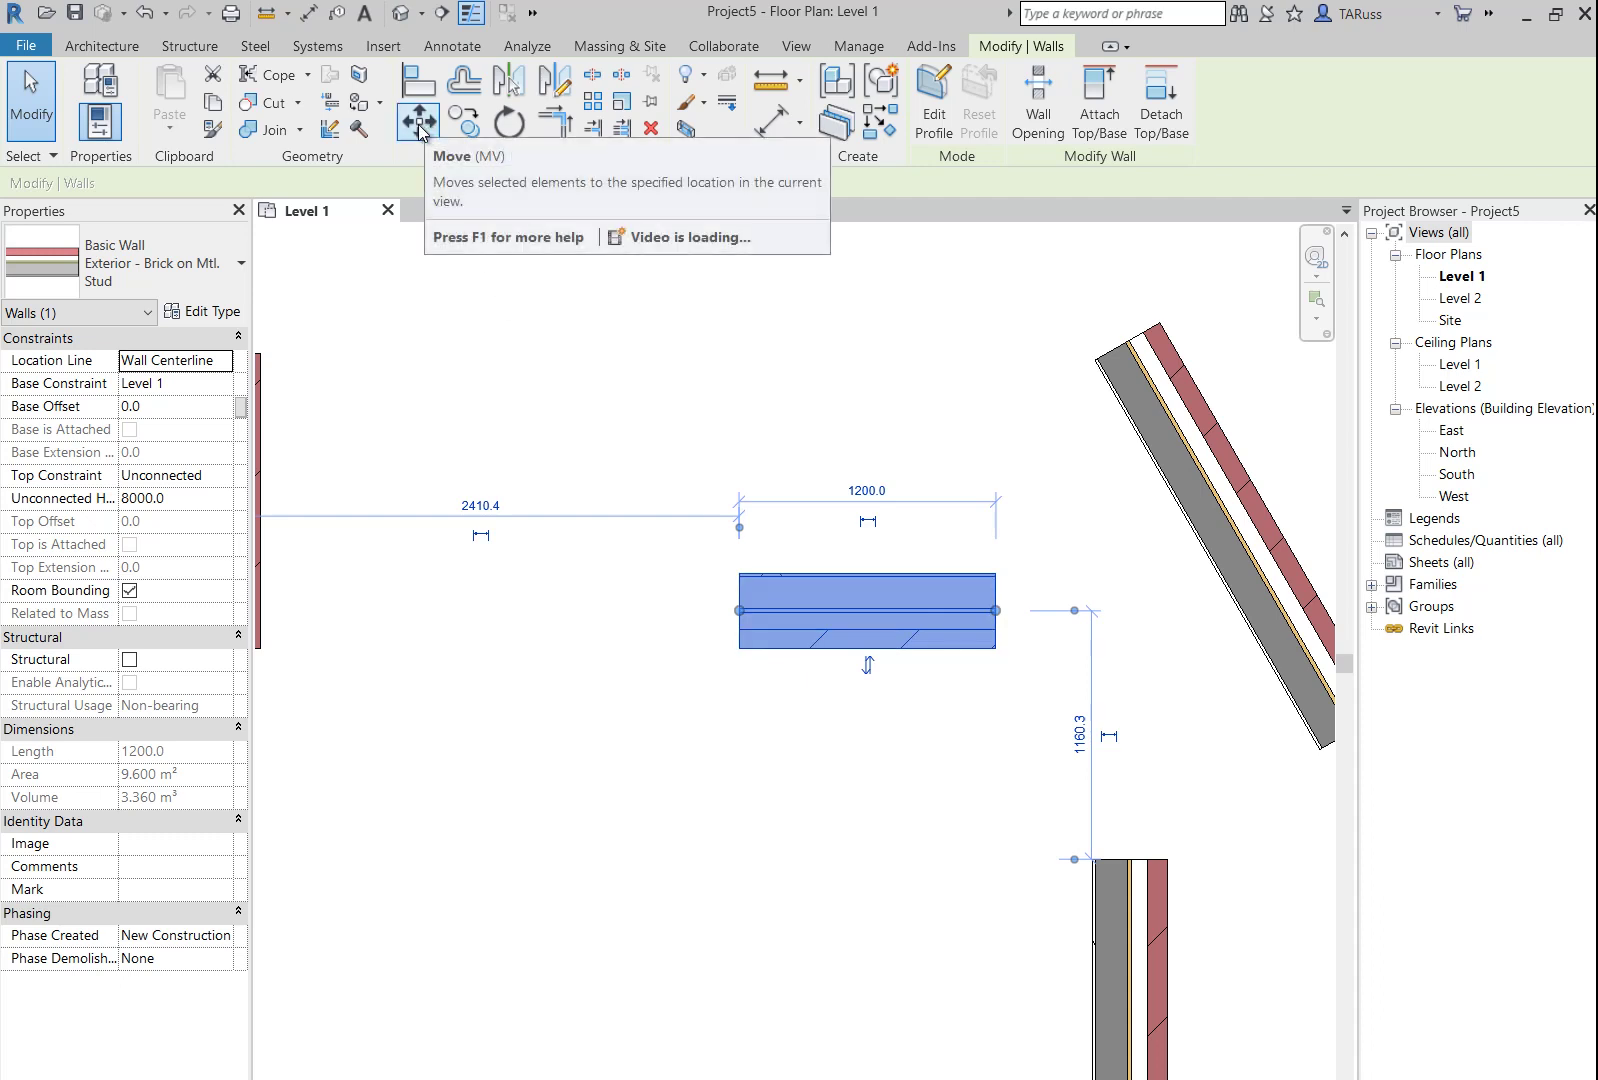
click(418, 124)
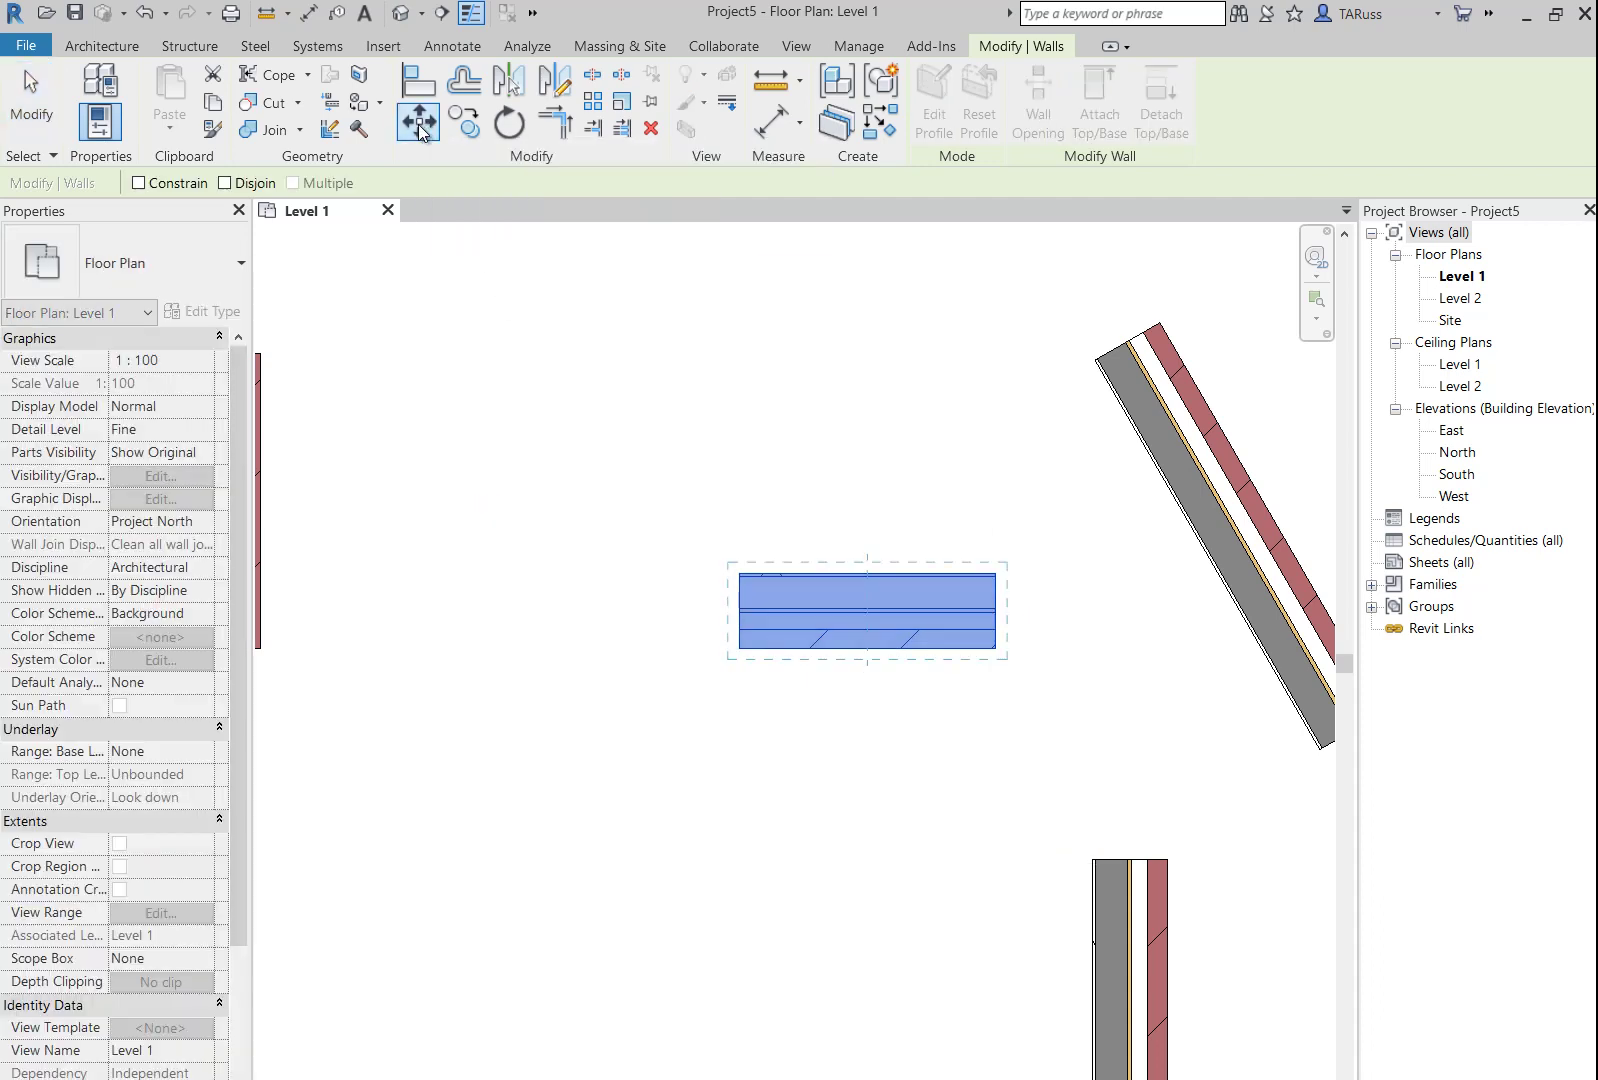
click(512, 839)
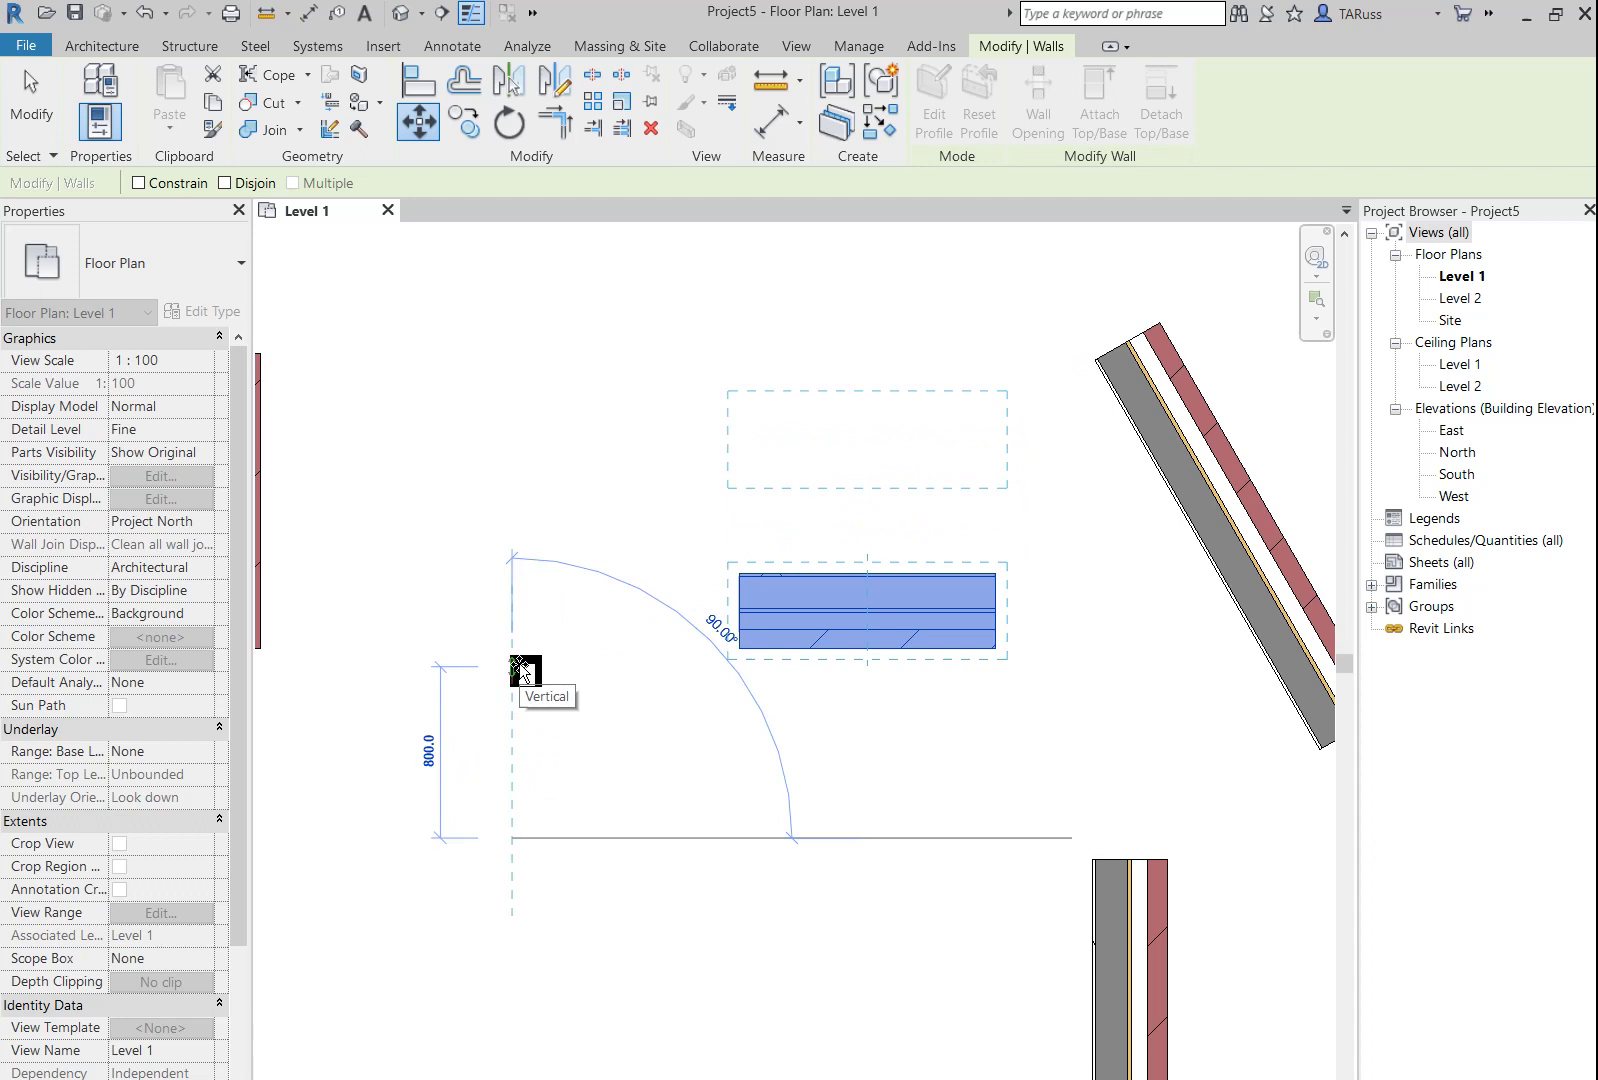
text(65)
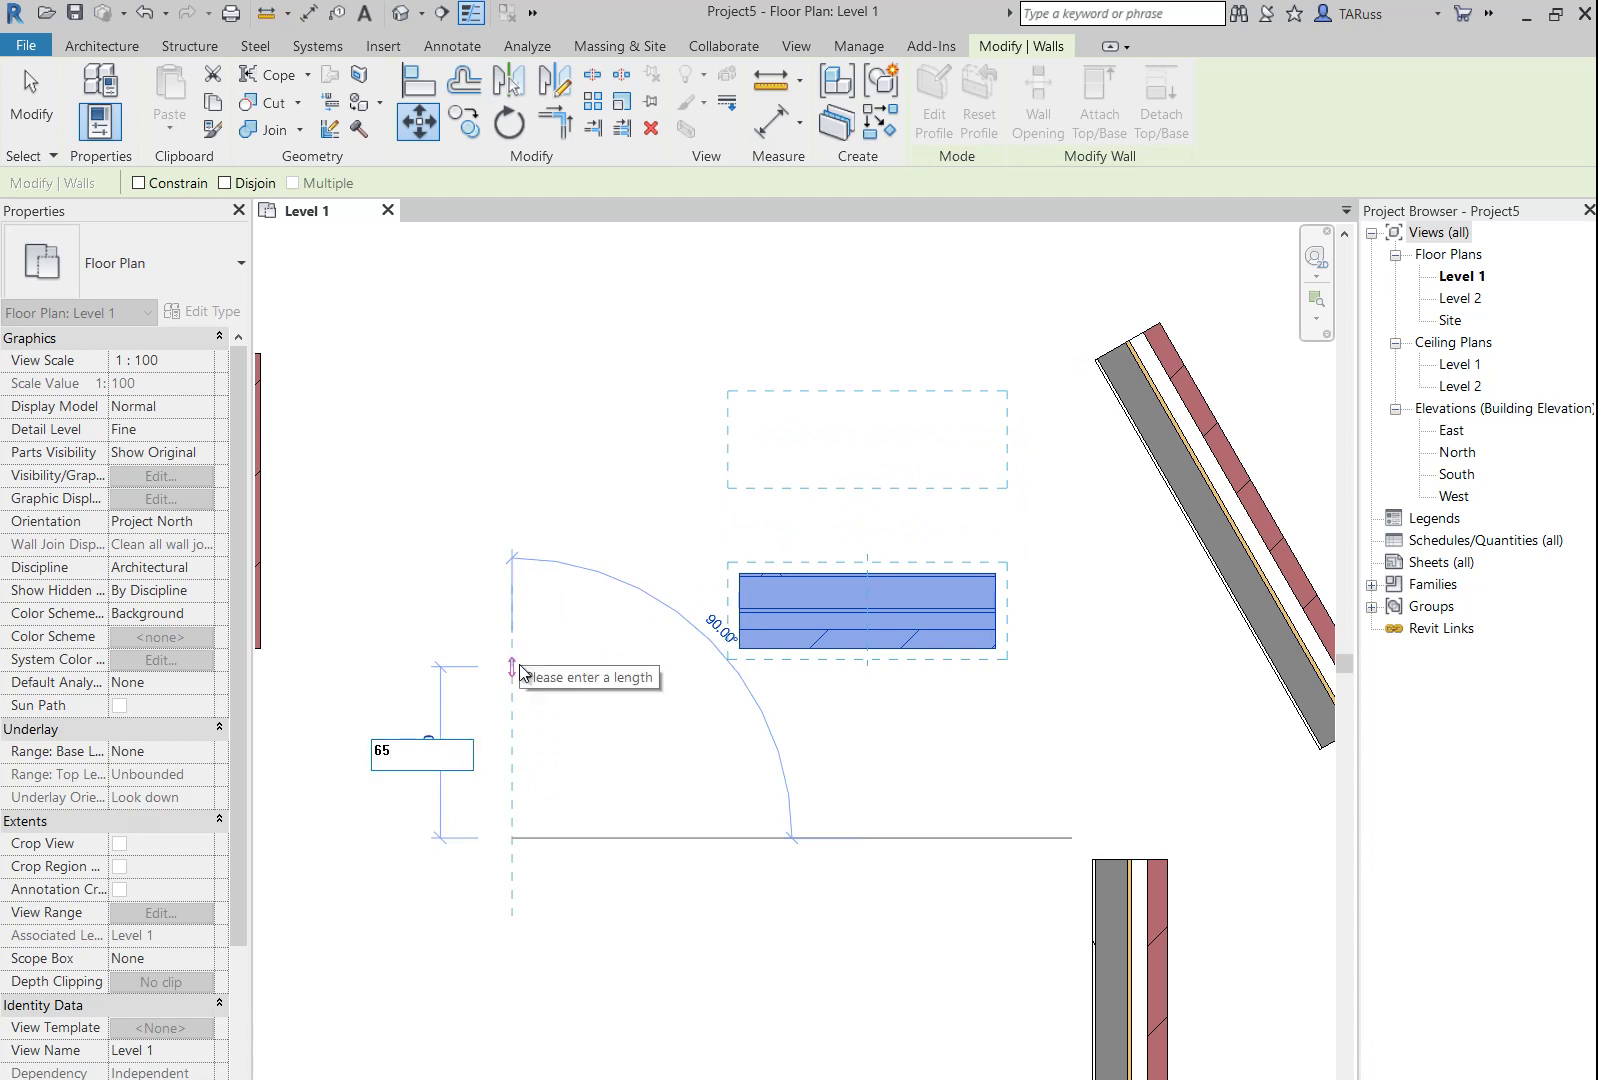
text(0)
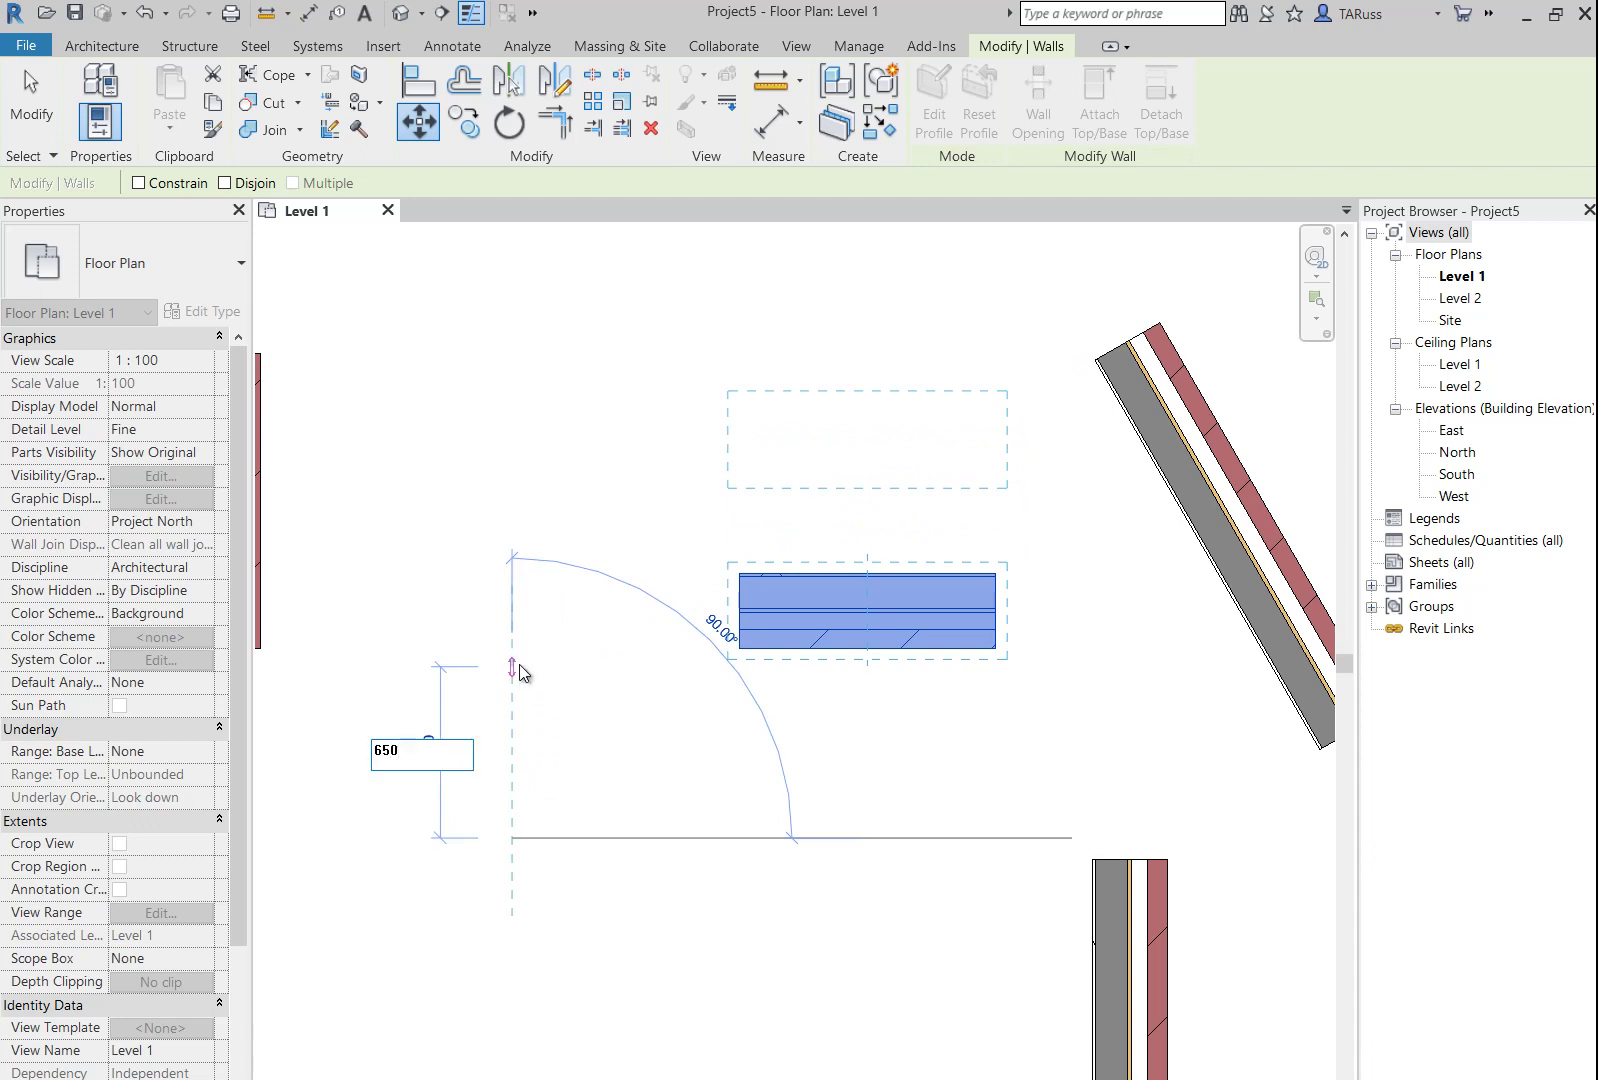
key(Return)
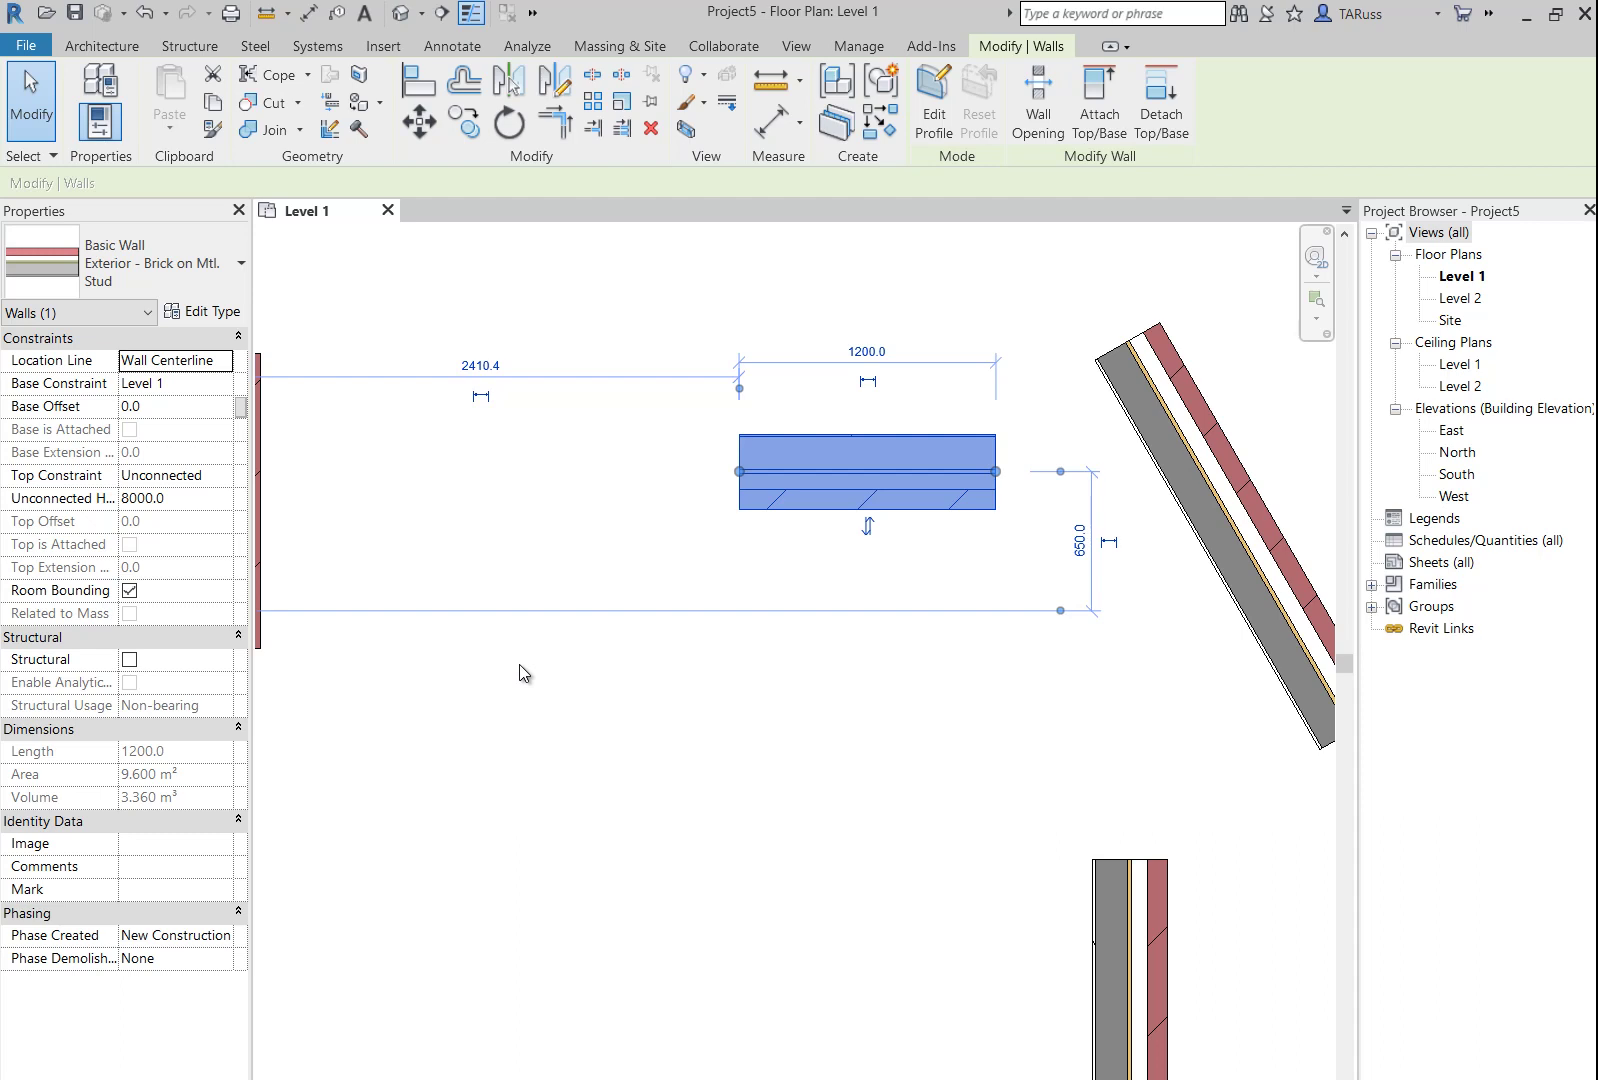
click(35, 118)
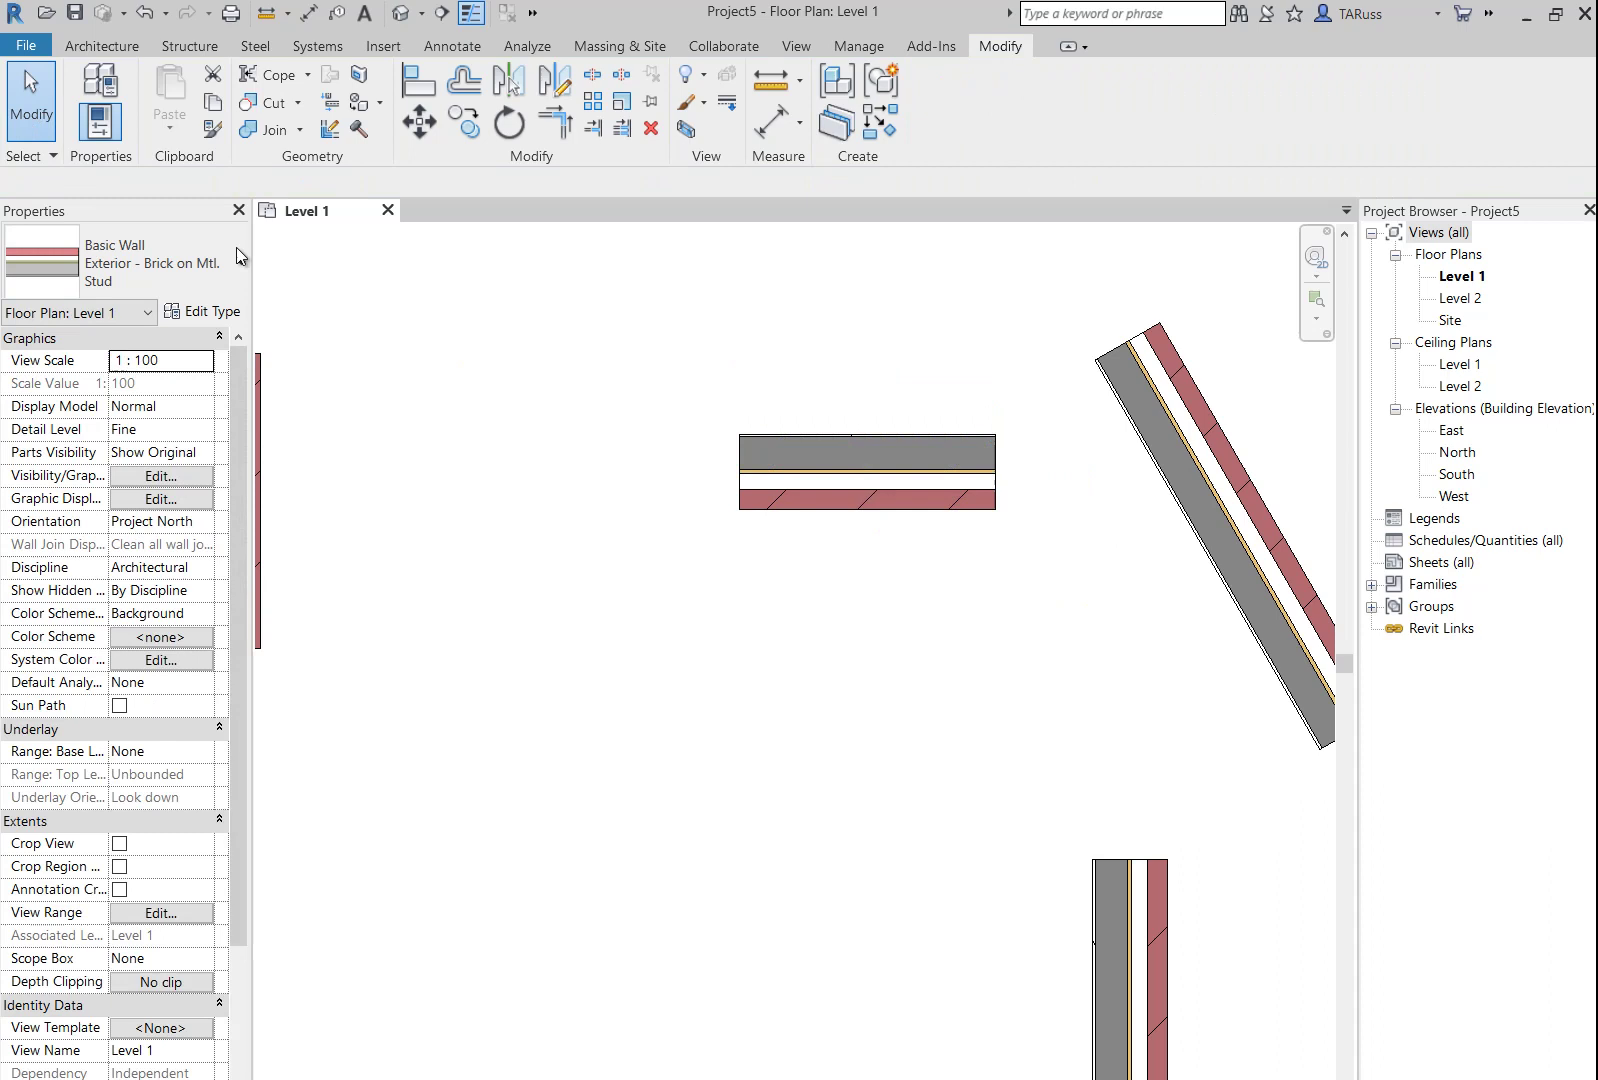
- Mirror-copy the 2100 diagonal wall across a vertical axis drawn to its right, forming a V-pair
scroll(594, 539, down, 5)
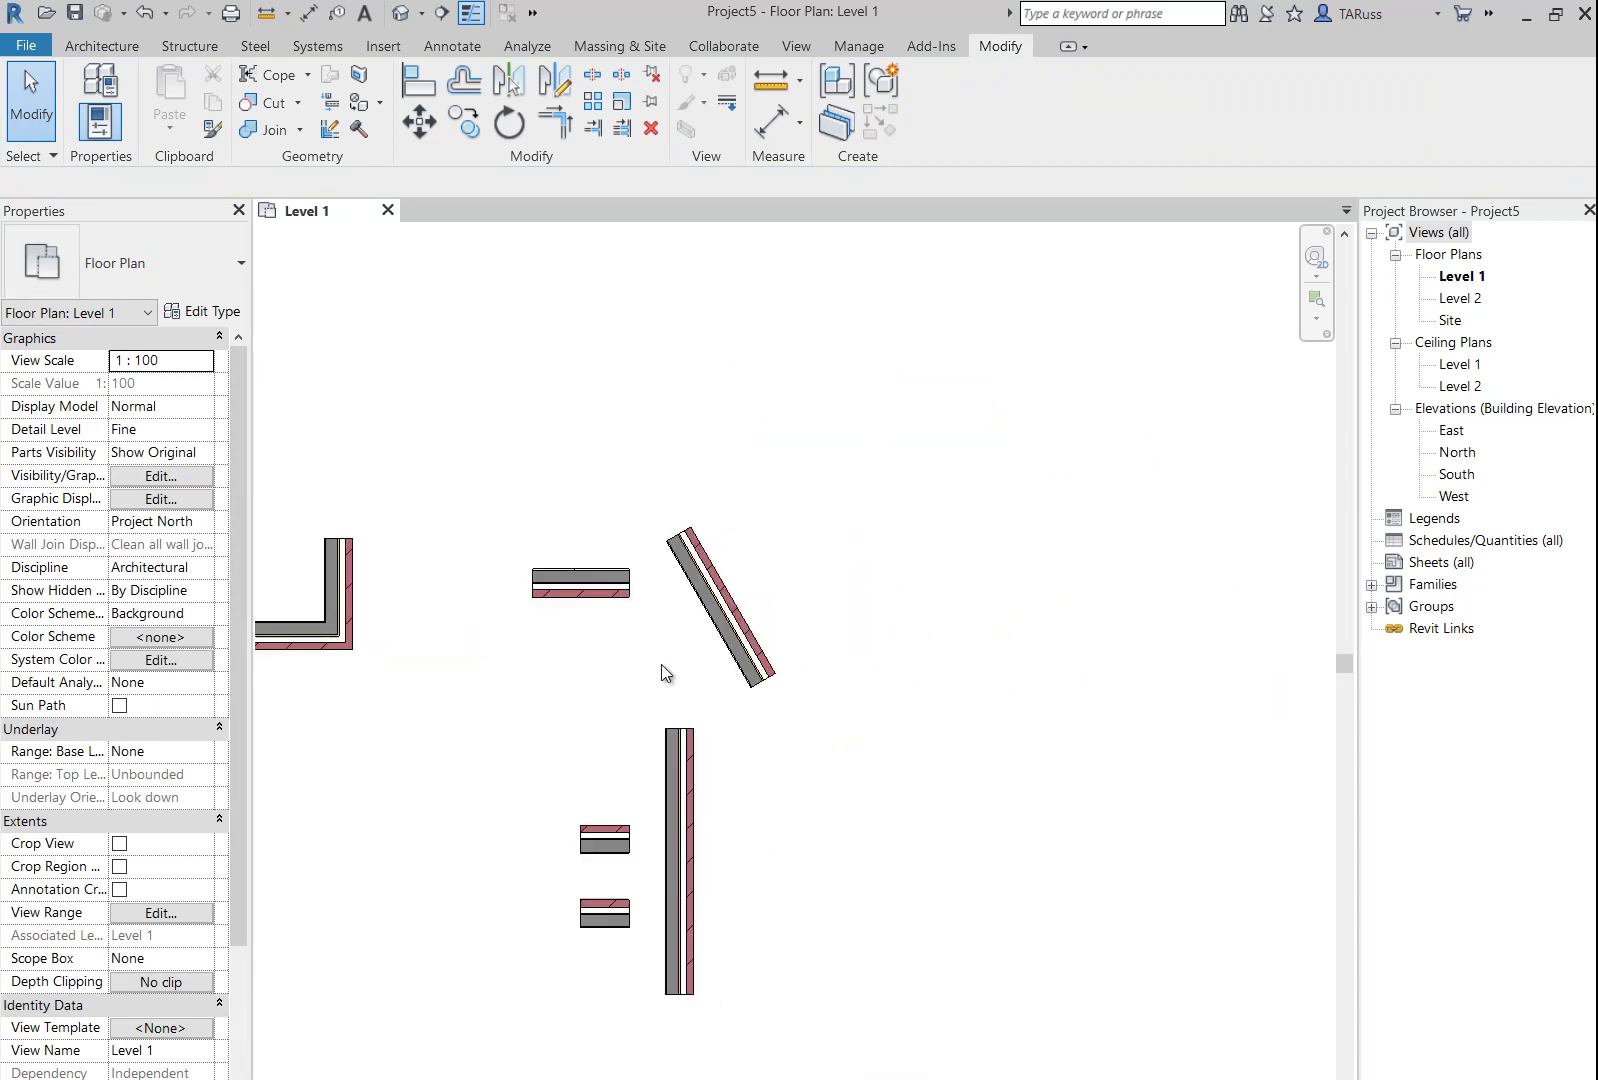
middle_drag(724, 778, 724, 688)
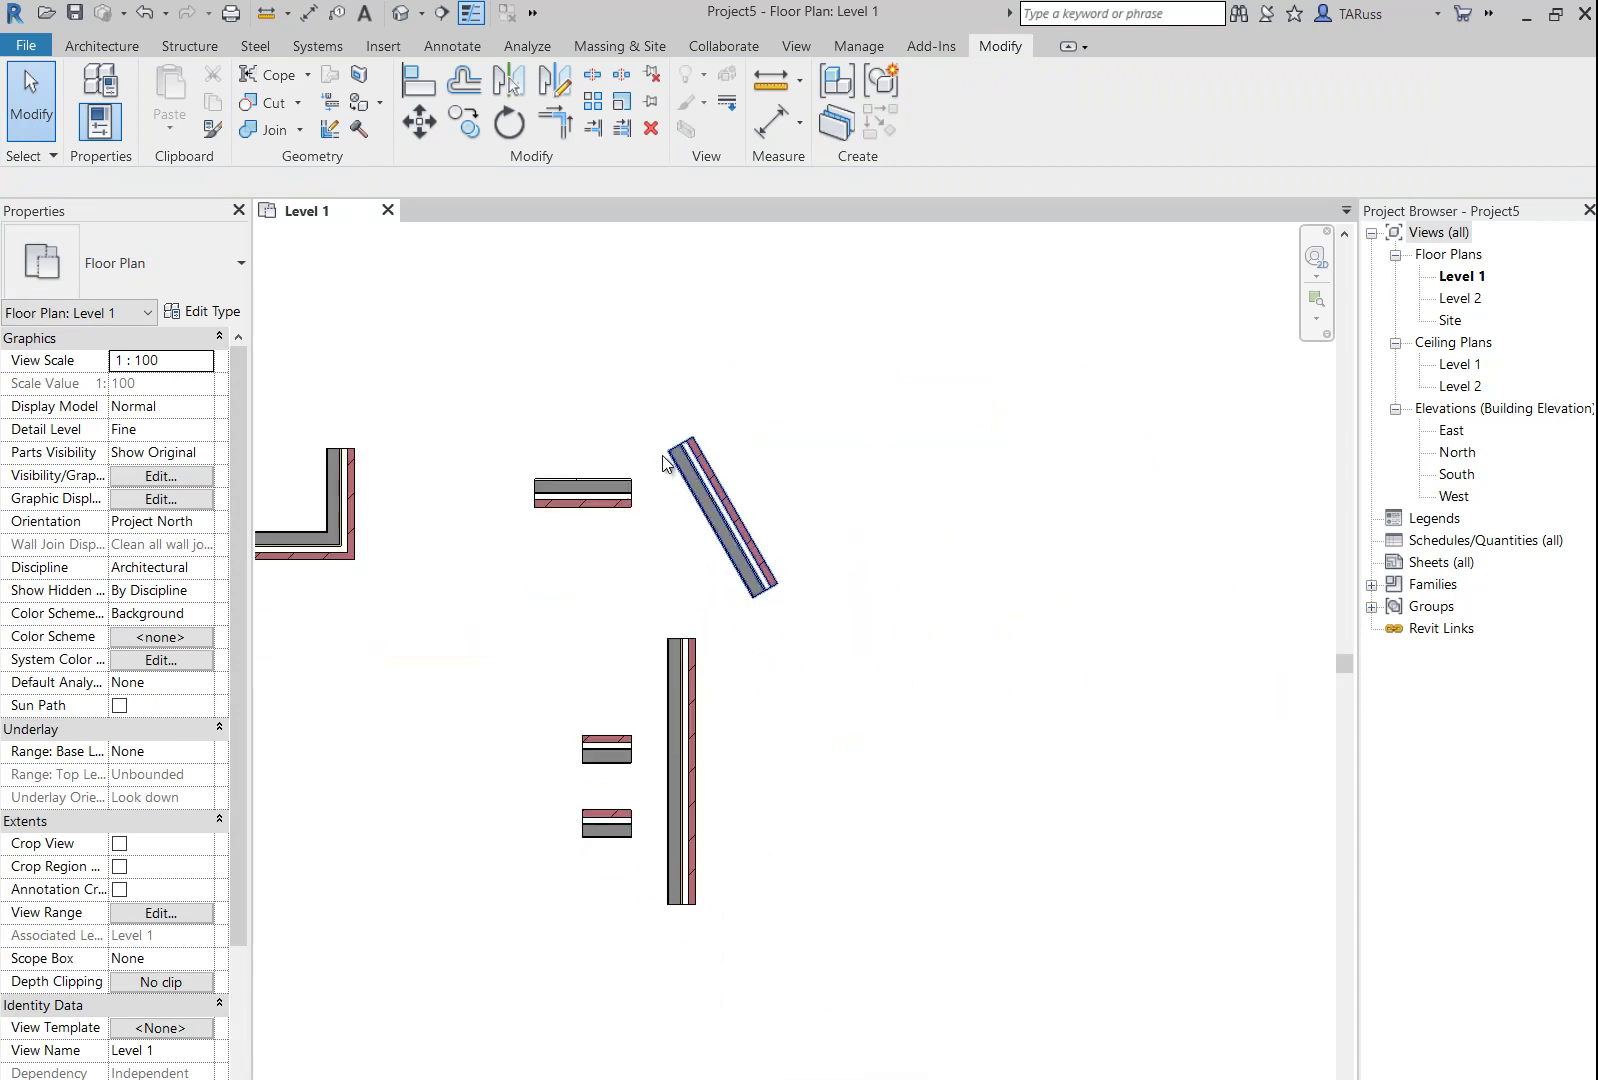
scroll(680, 419, up, 2)
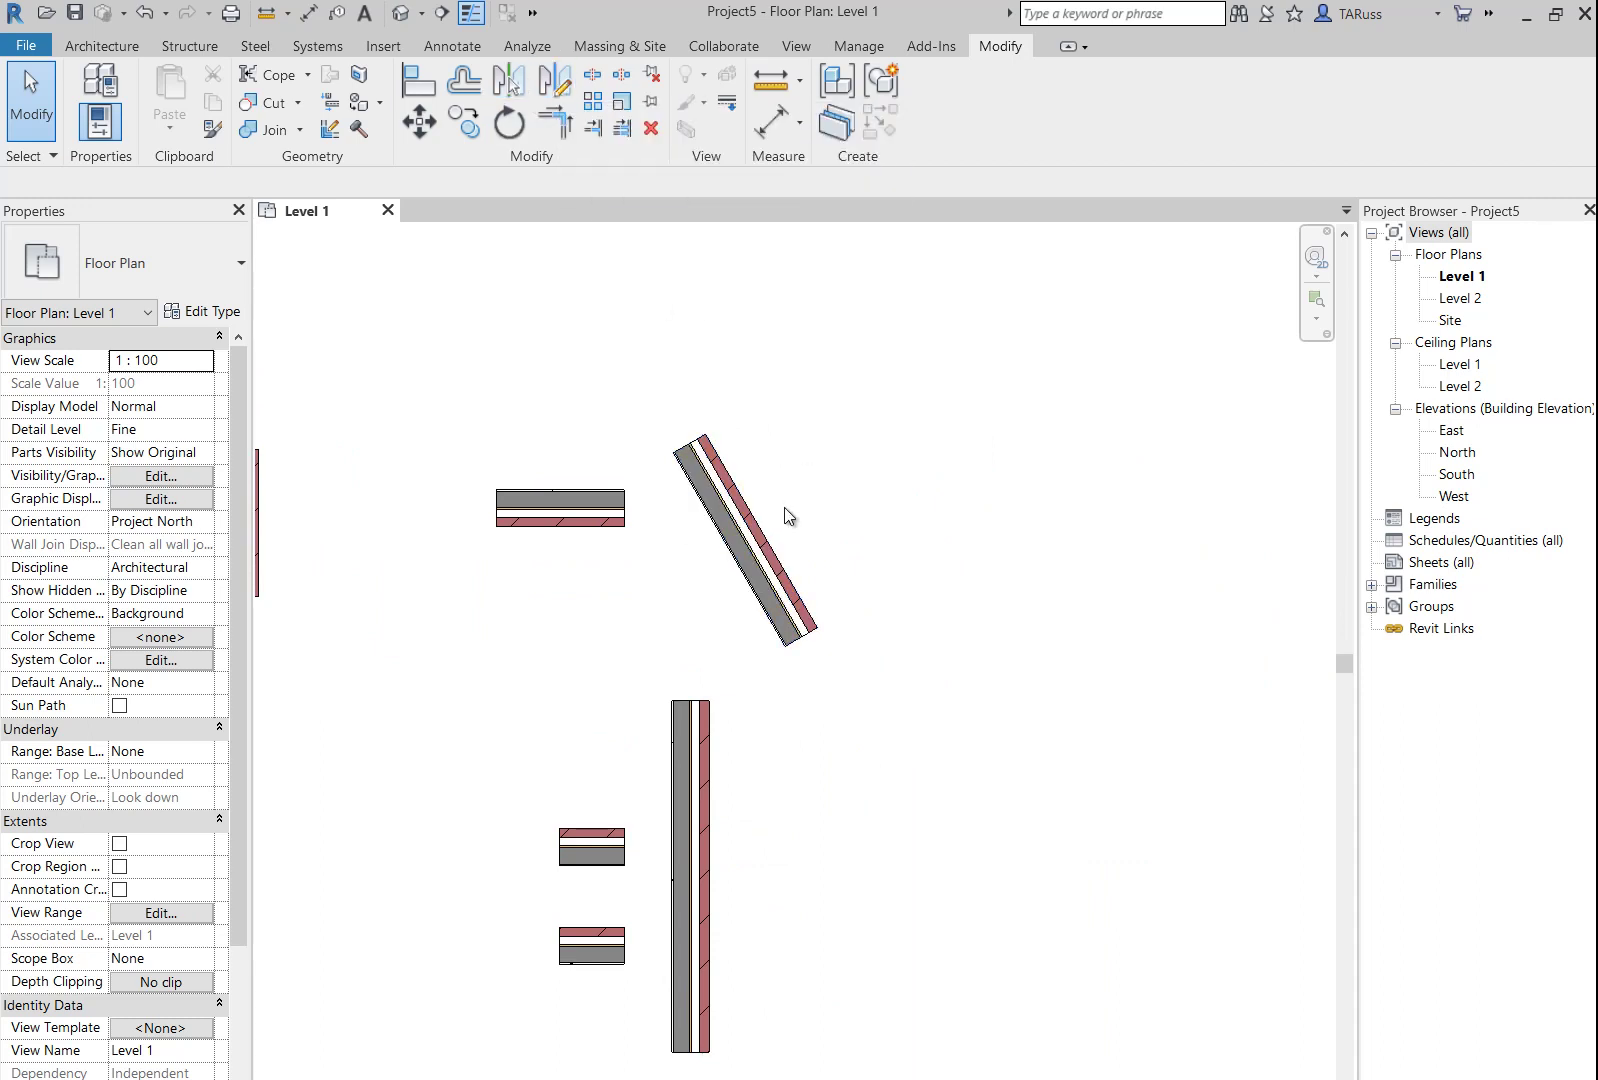
scroll(784, 507, up, 2)
click(779, 600)
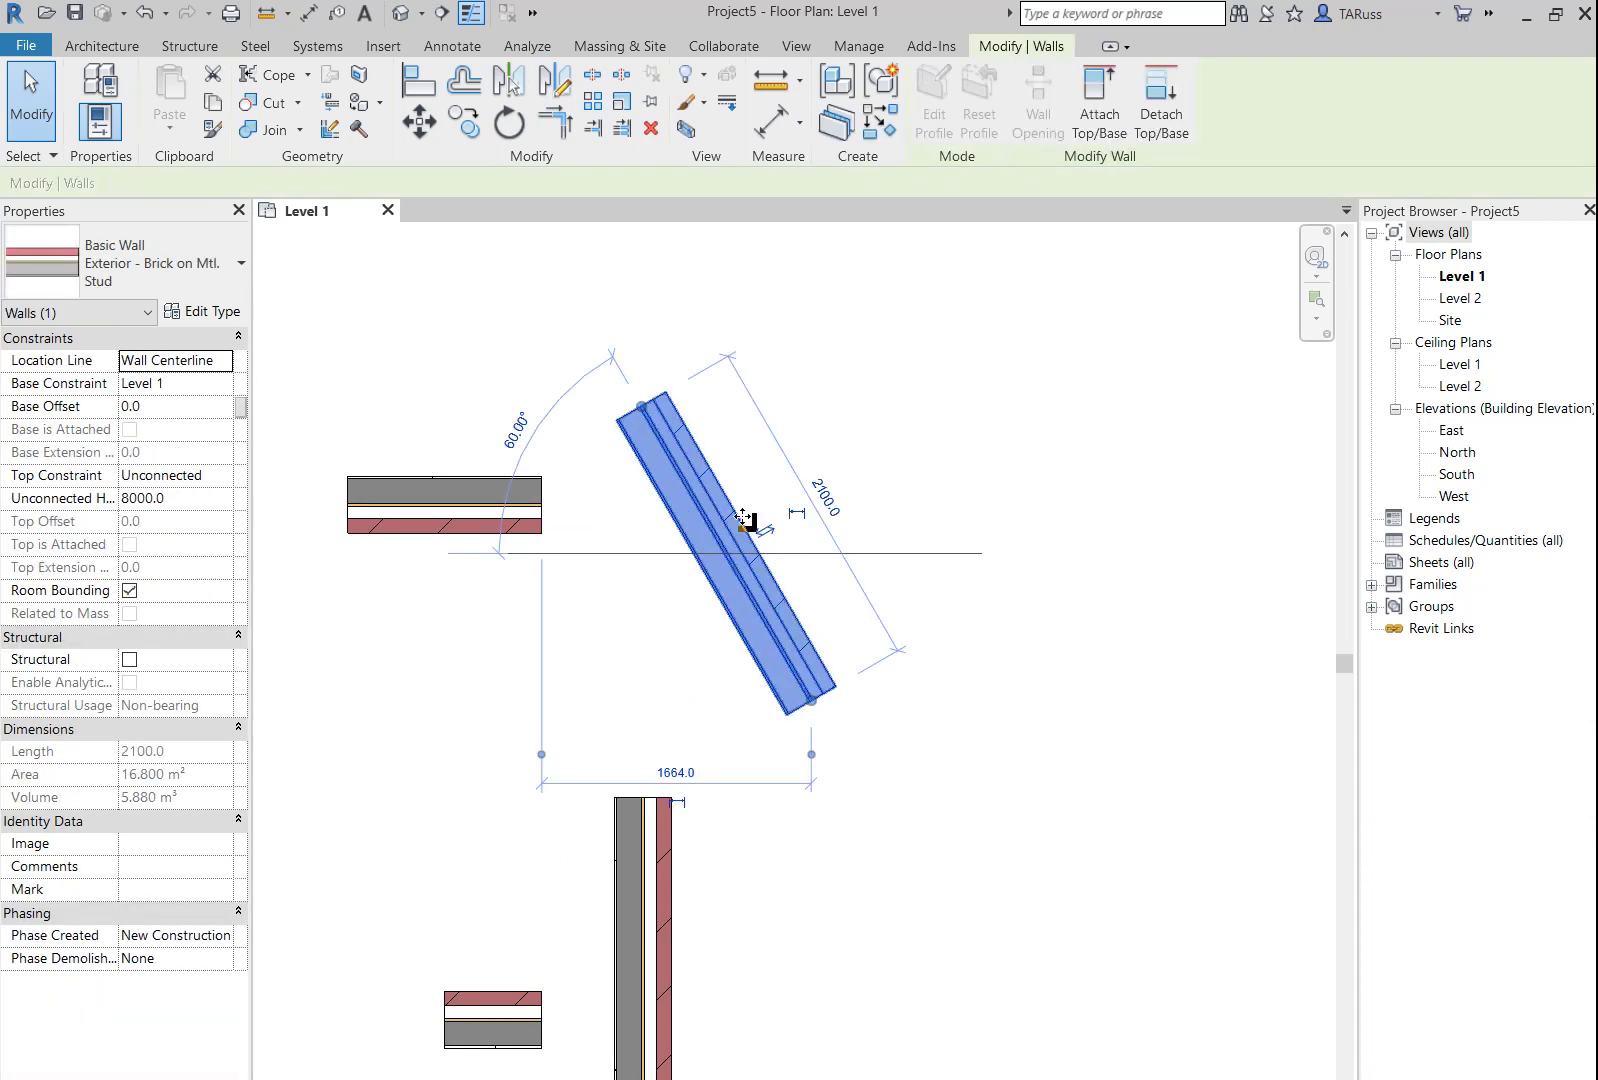
middle_drag(1050, 543, 841, 574)
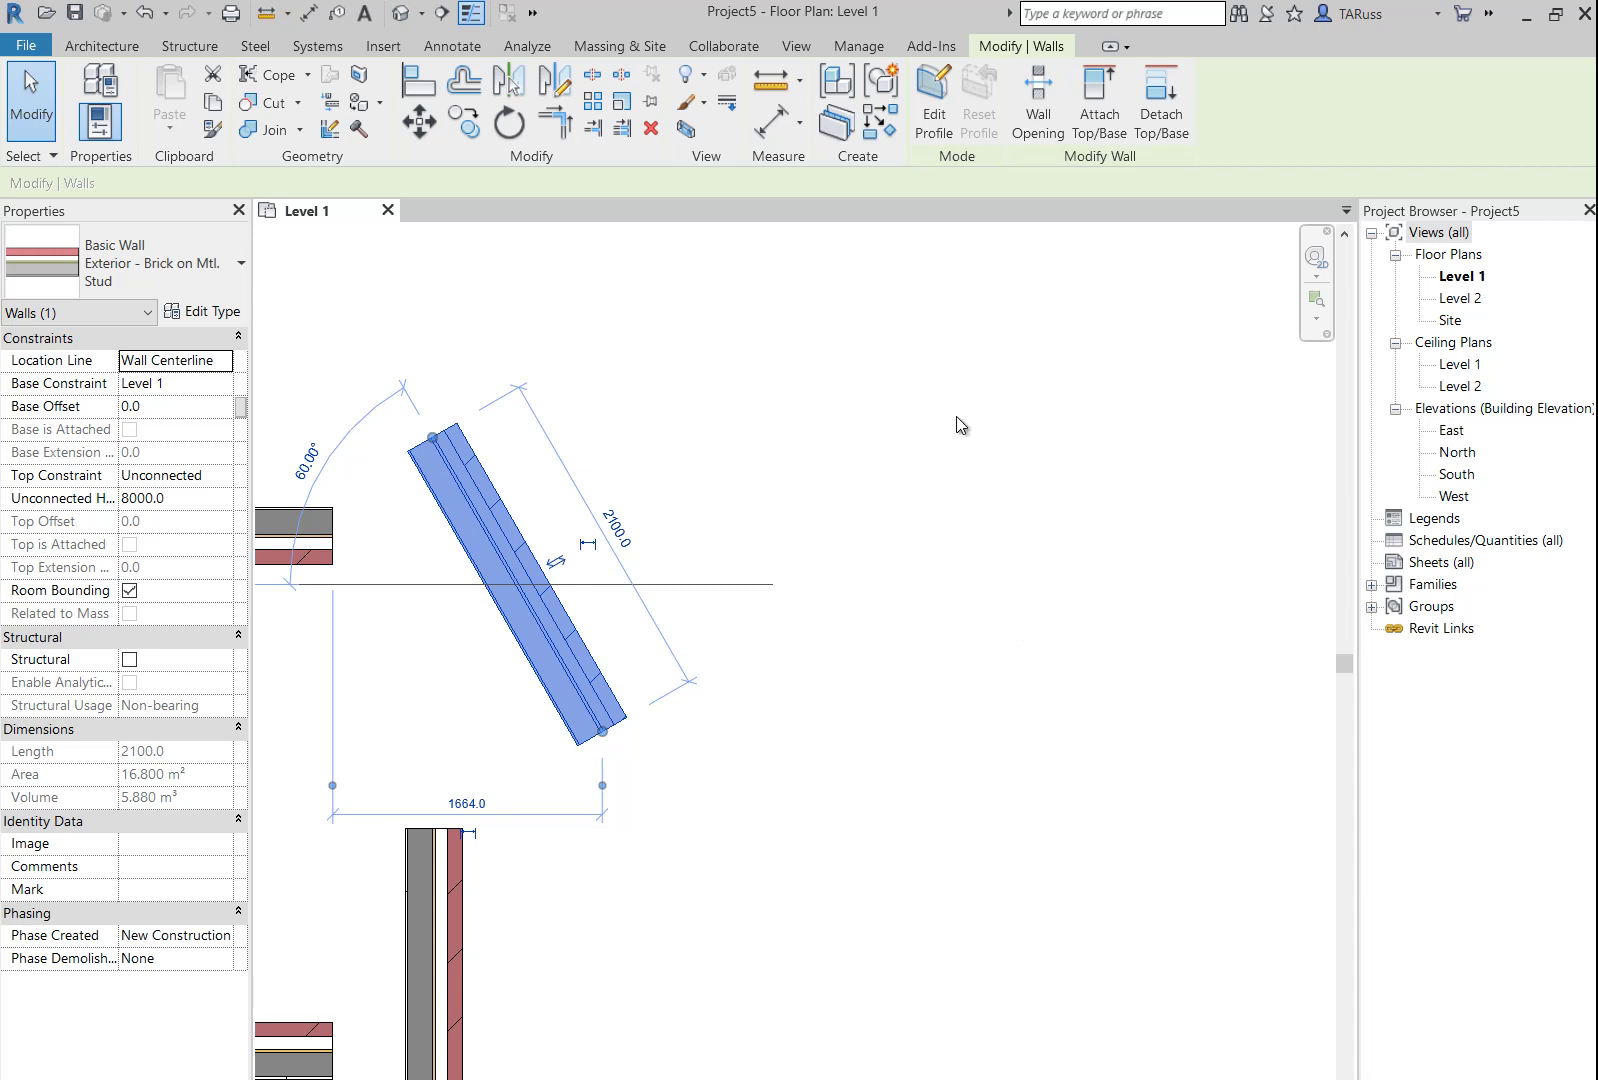
click(557, 97)
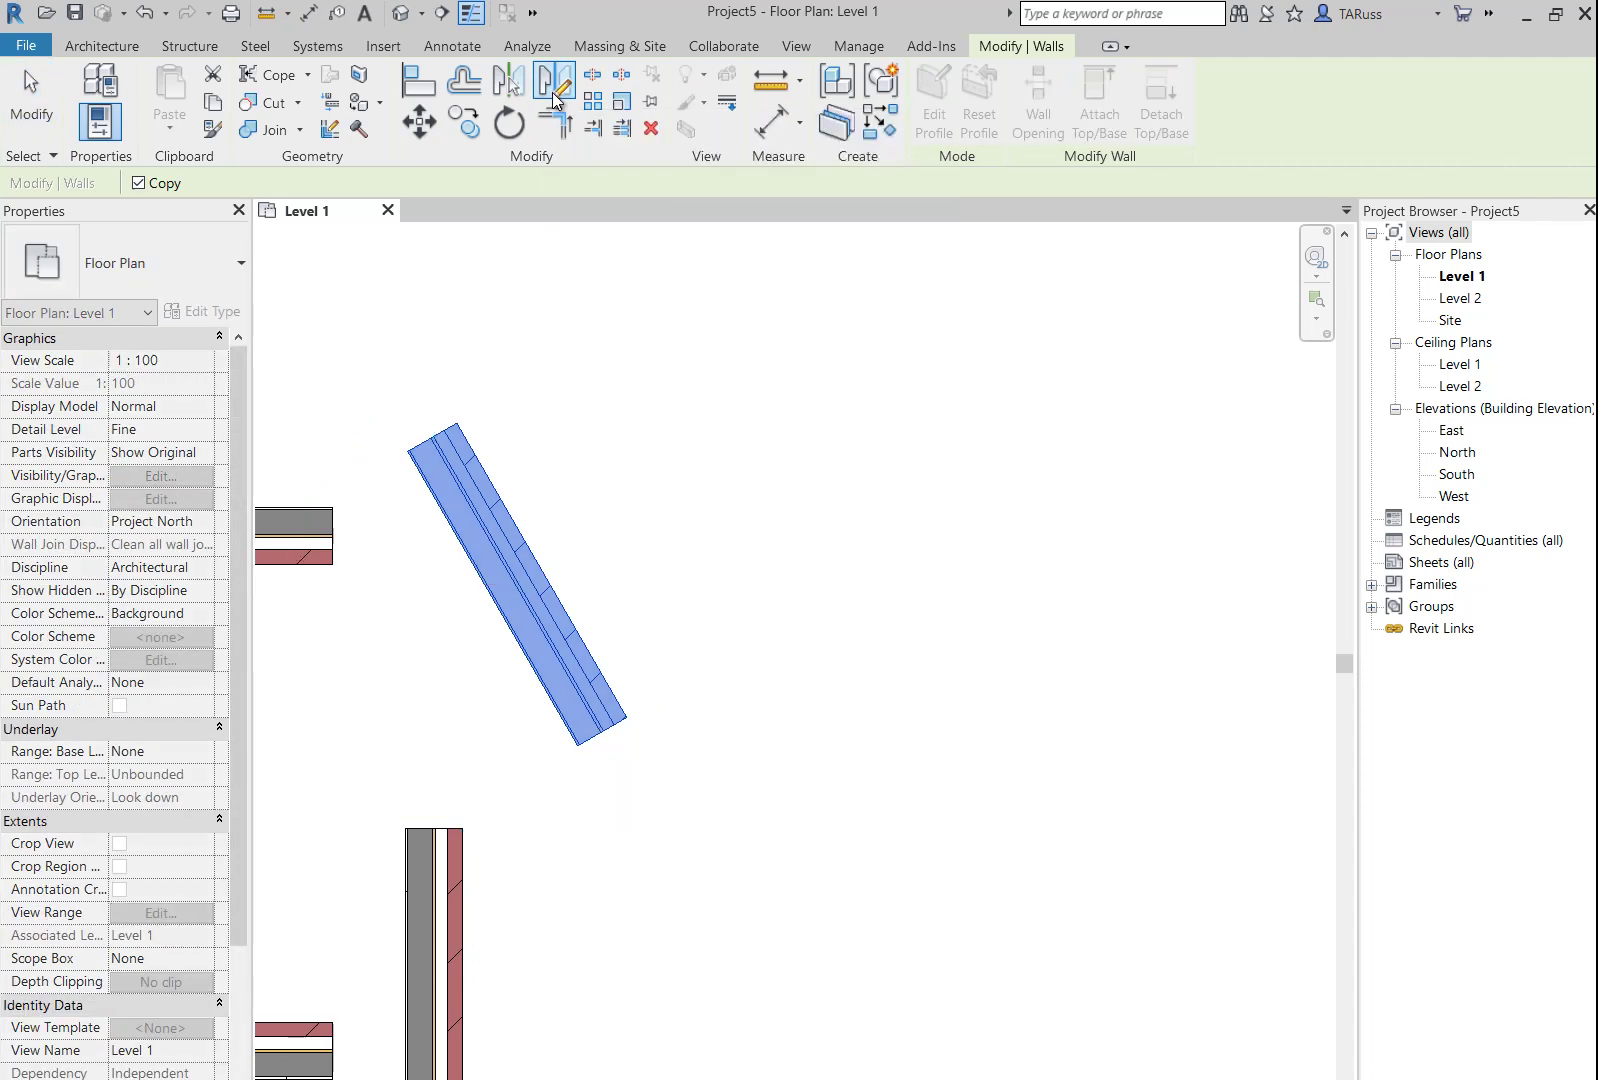
click(811, 860)
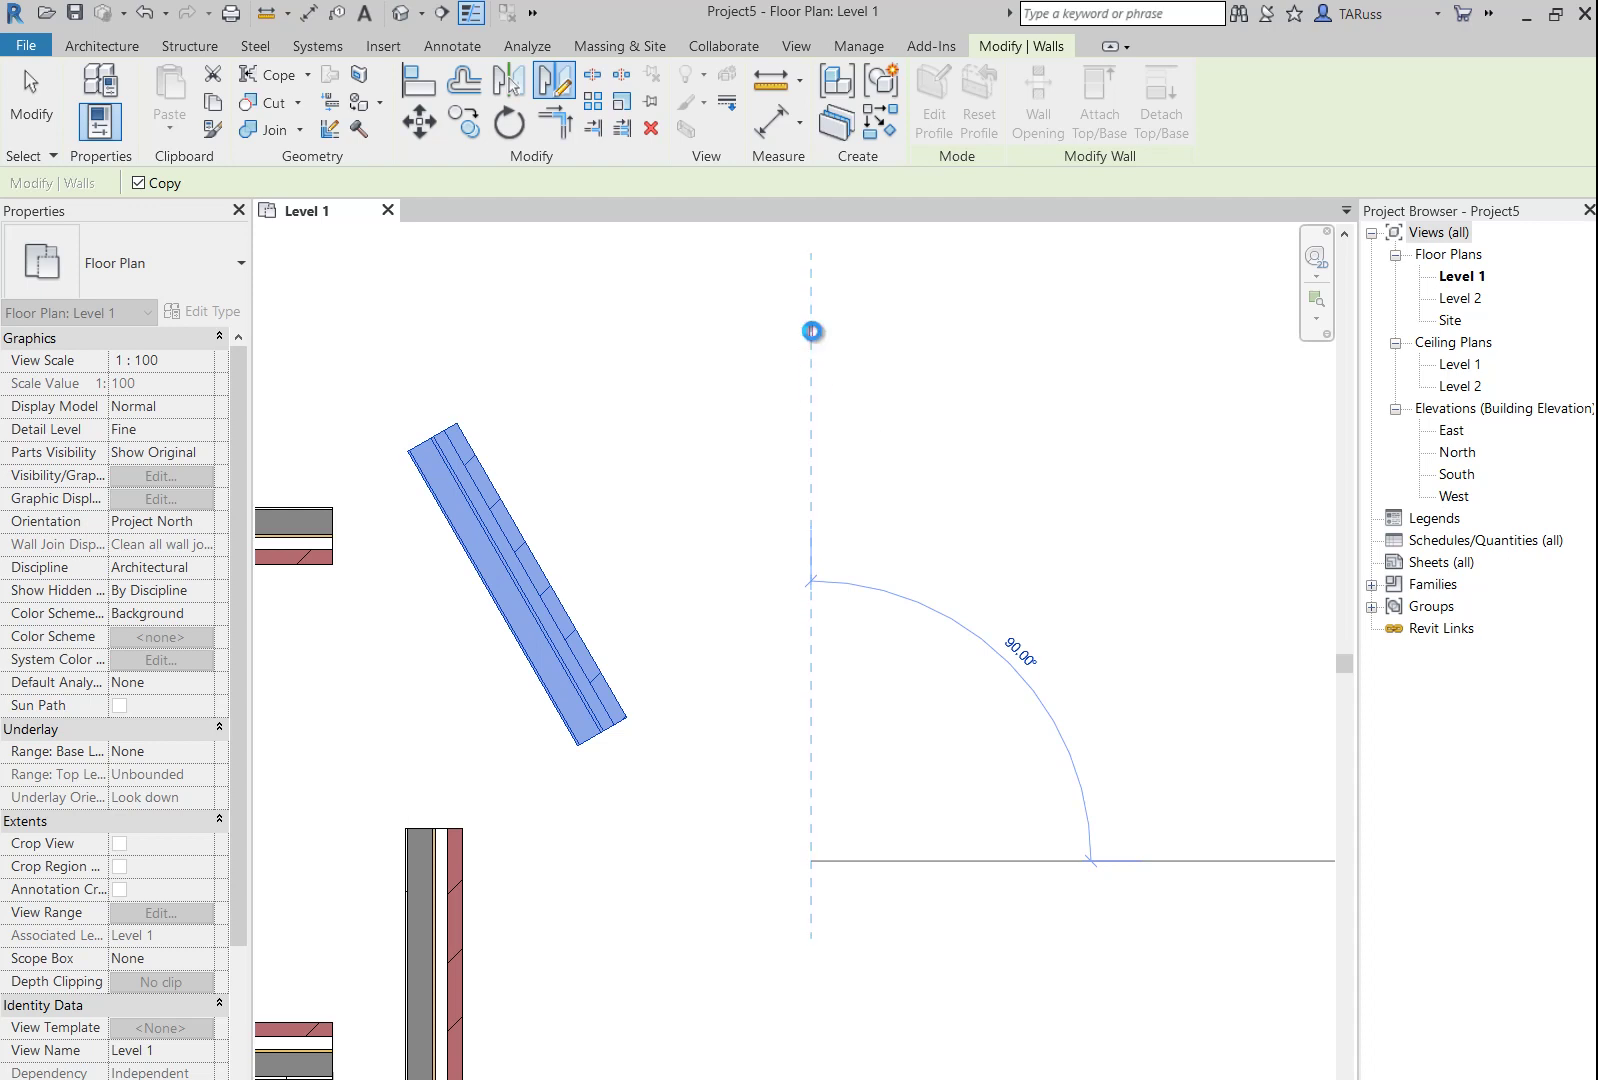
click(811, 332)
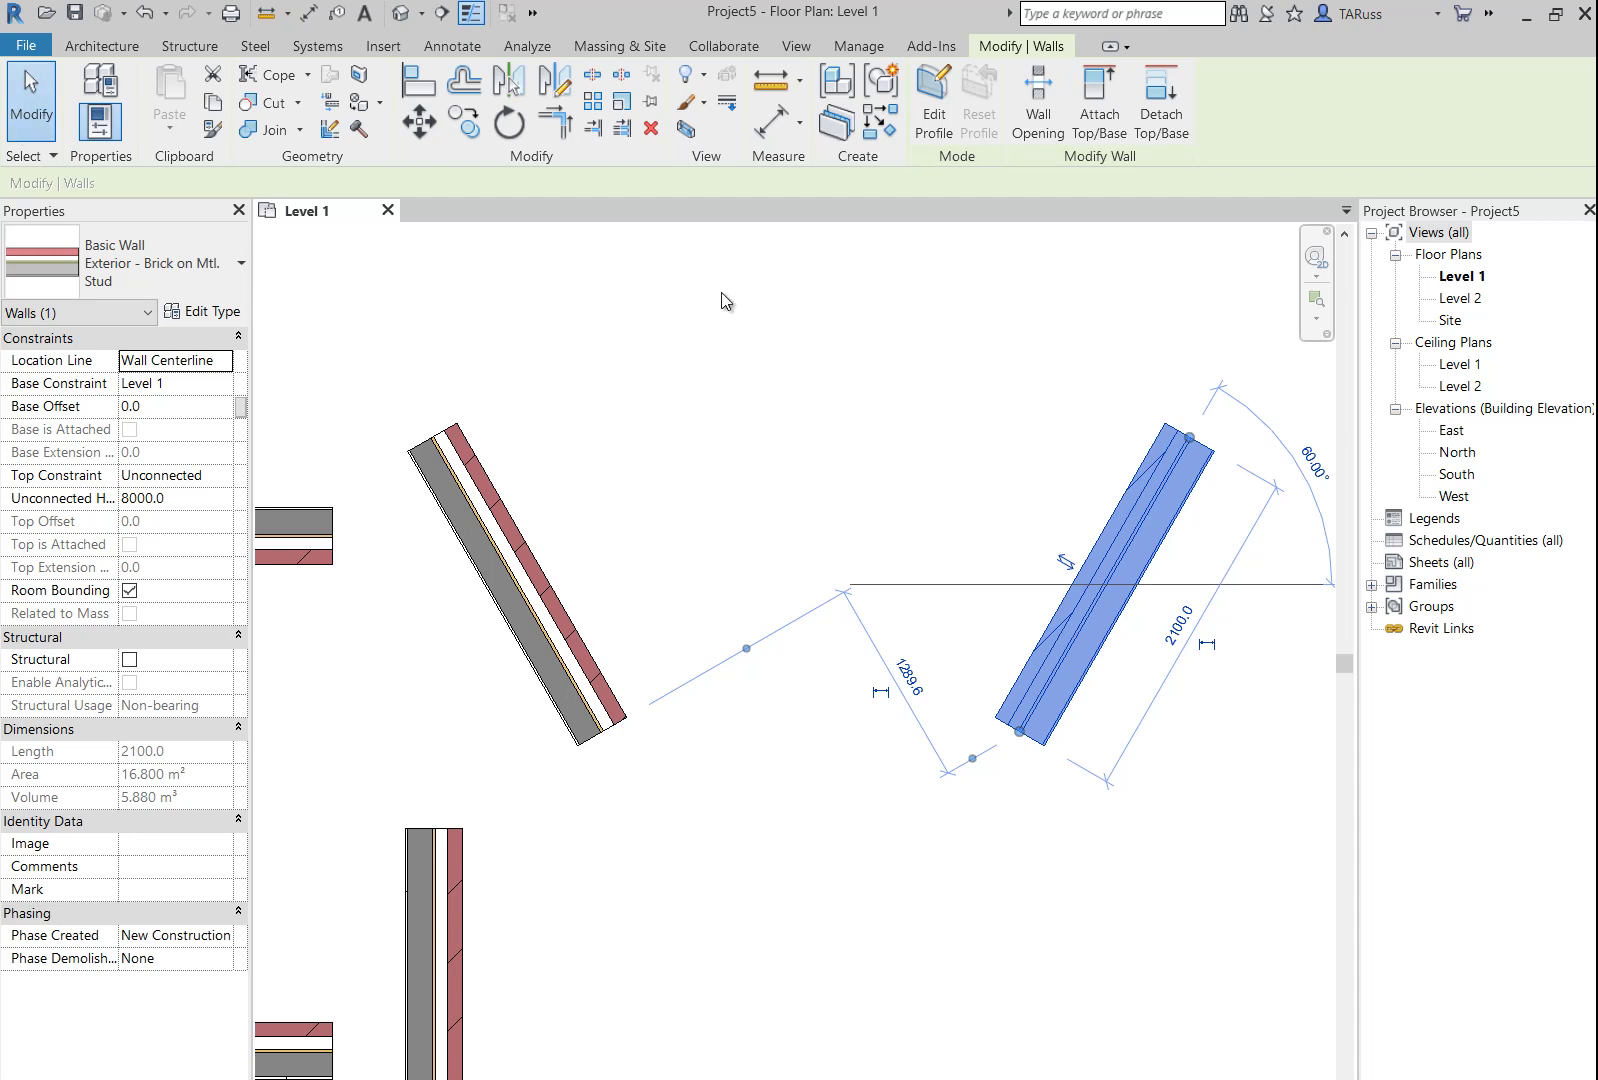
click(32, 110)
scroll(705, 715, down, 4)
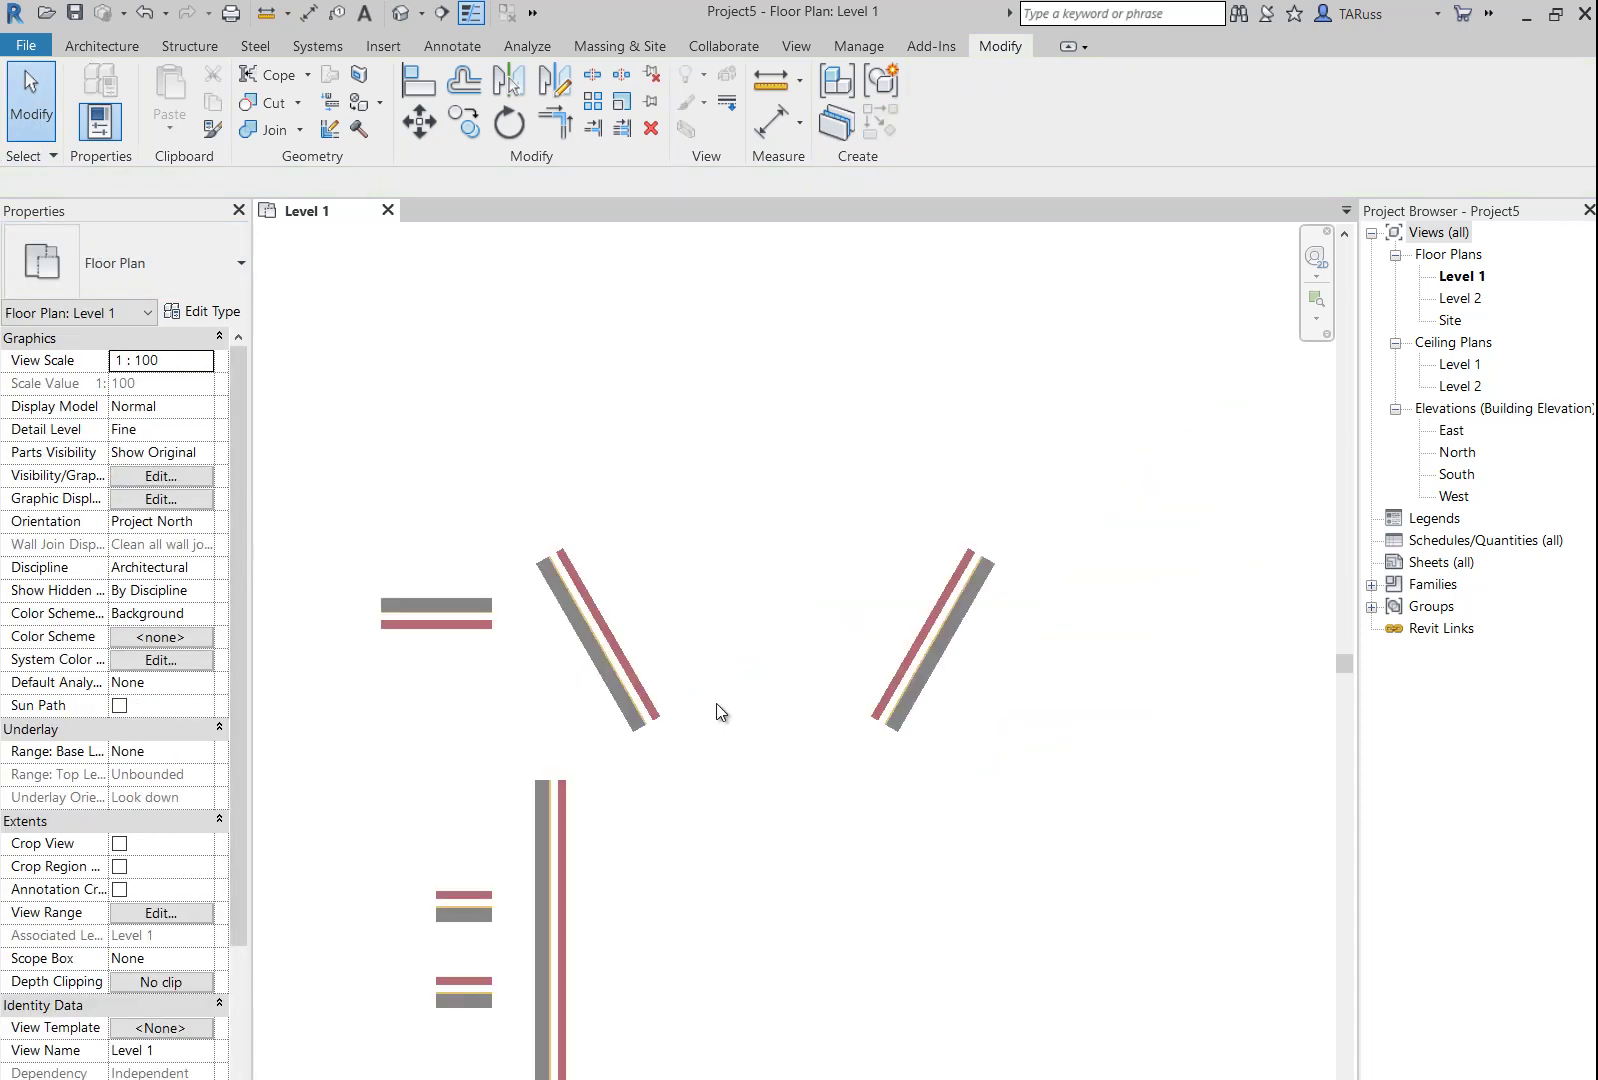
scroll(693, 716, up, 4)
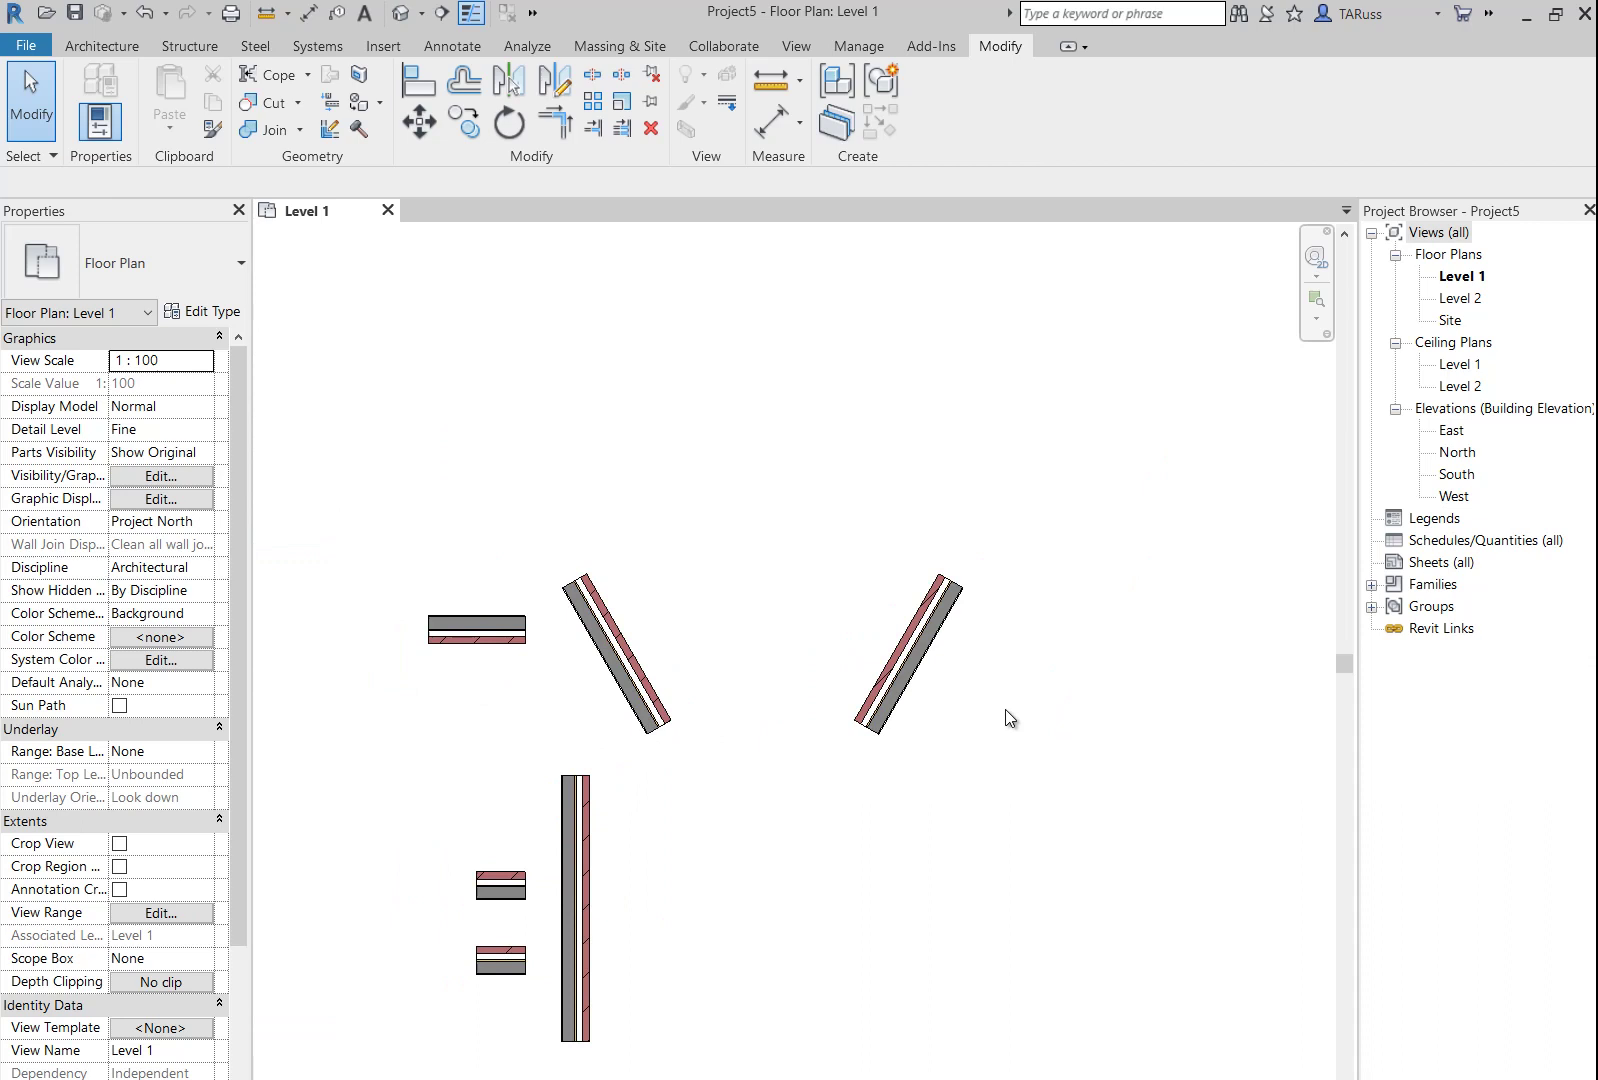
- Split the L wall's horizontal leg 1800 from its left end
scroll(910, 553, down, 3)
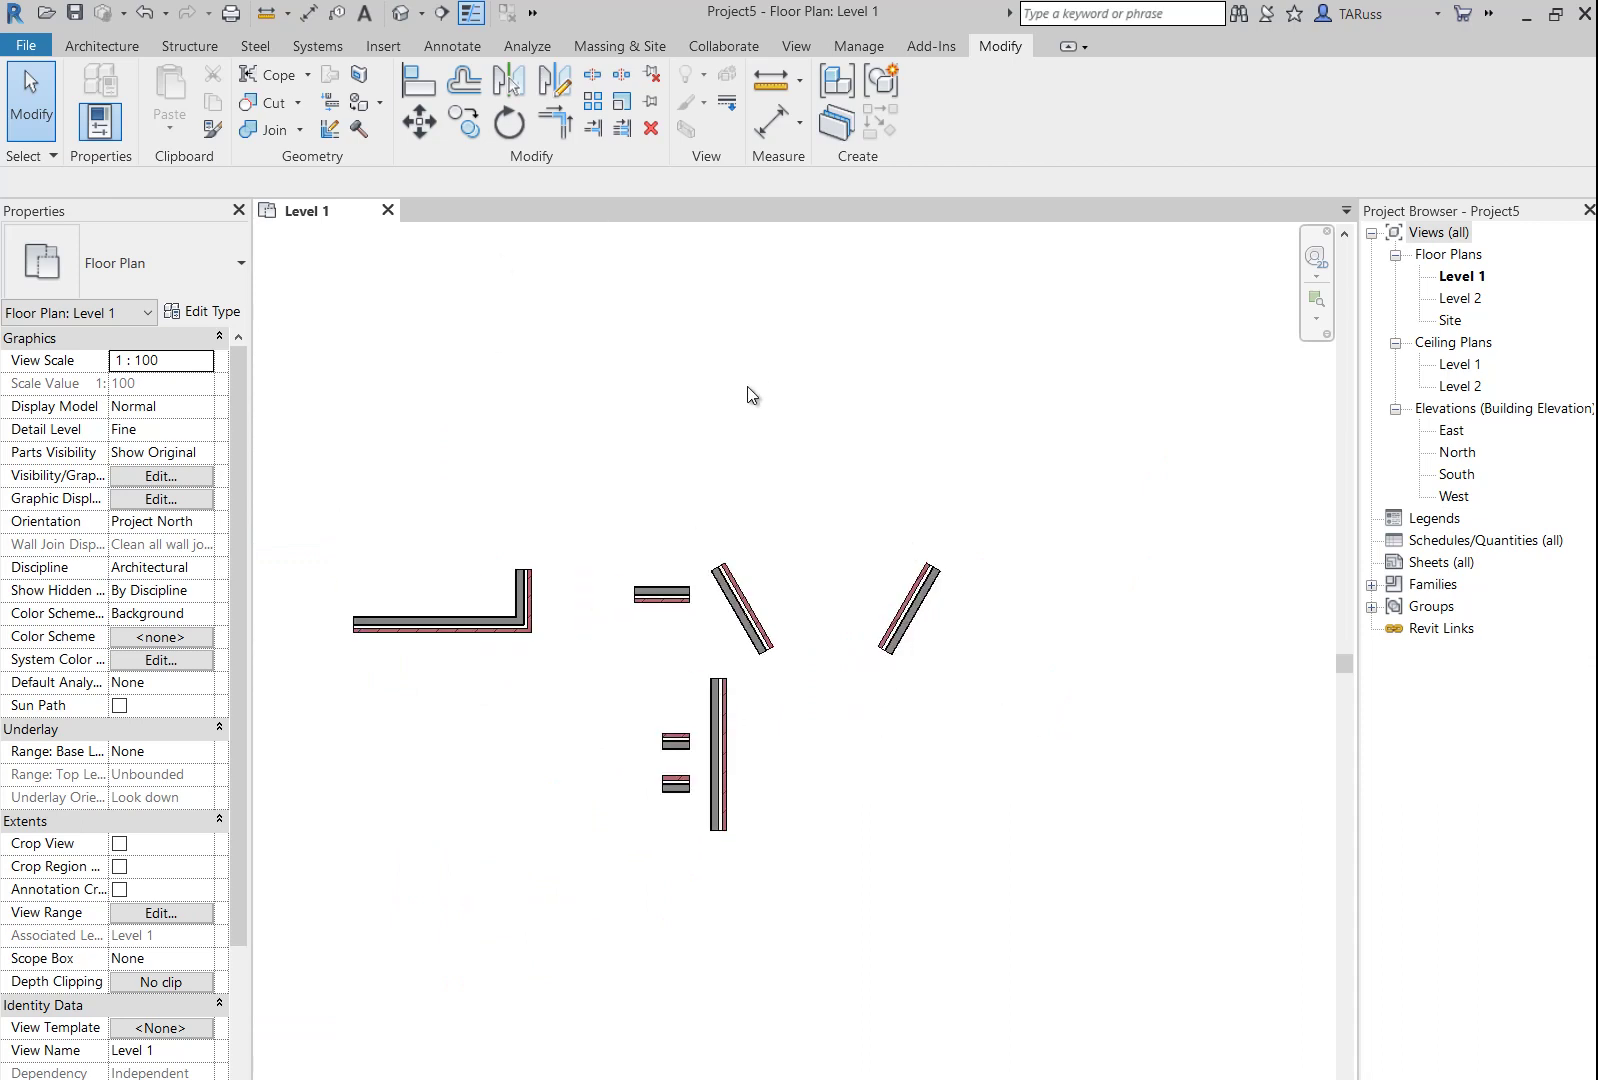
middle_drag(370, 587, 617, 652)
scroll(606, 577, up, 4)
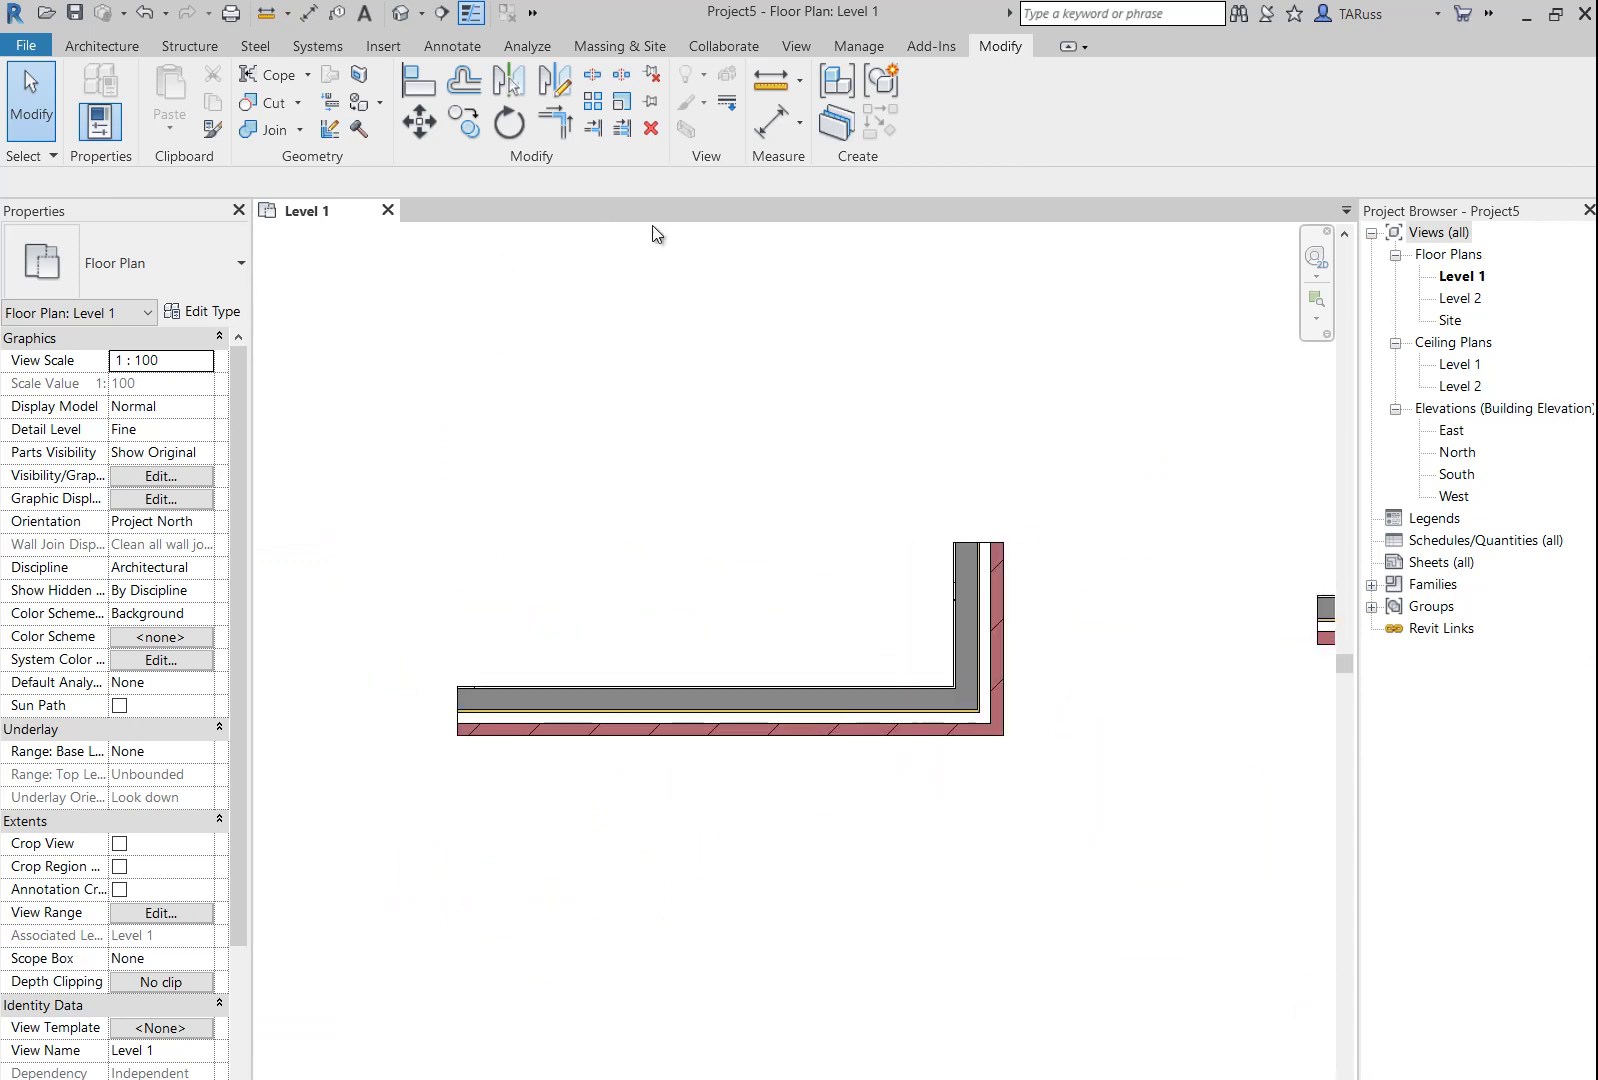
click(592, 78)
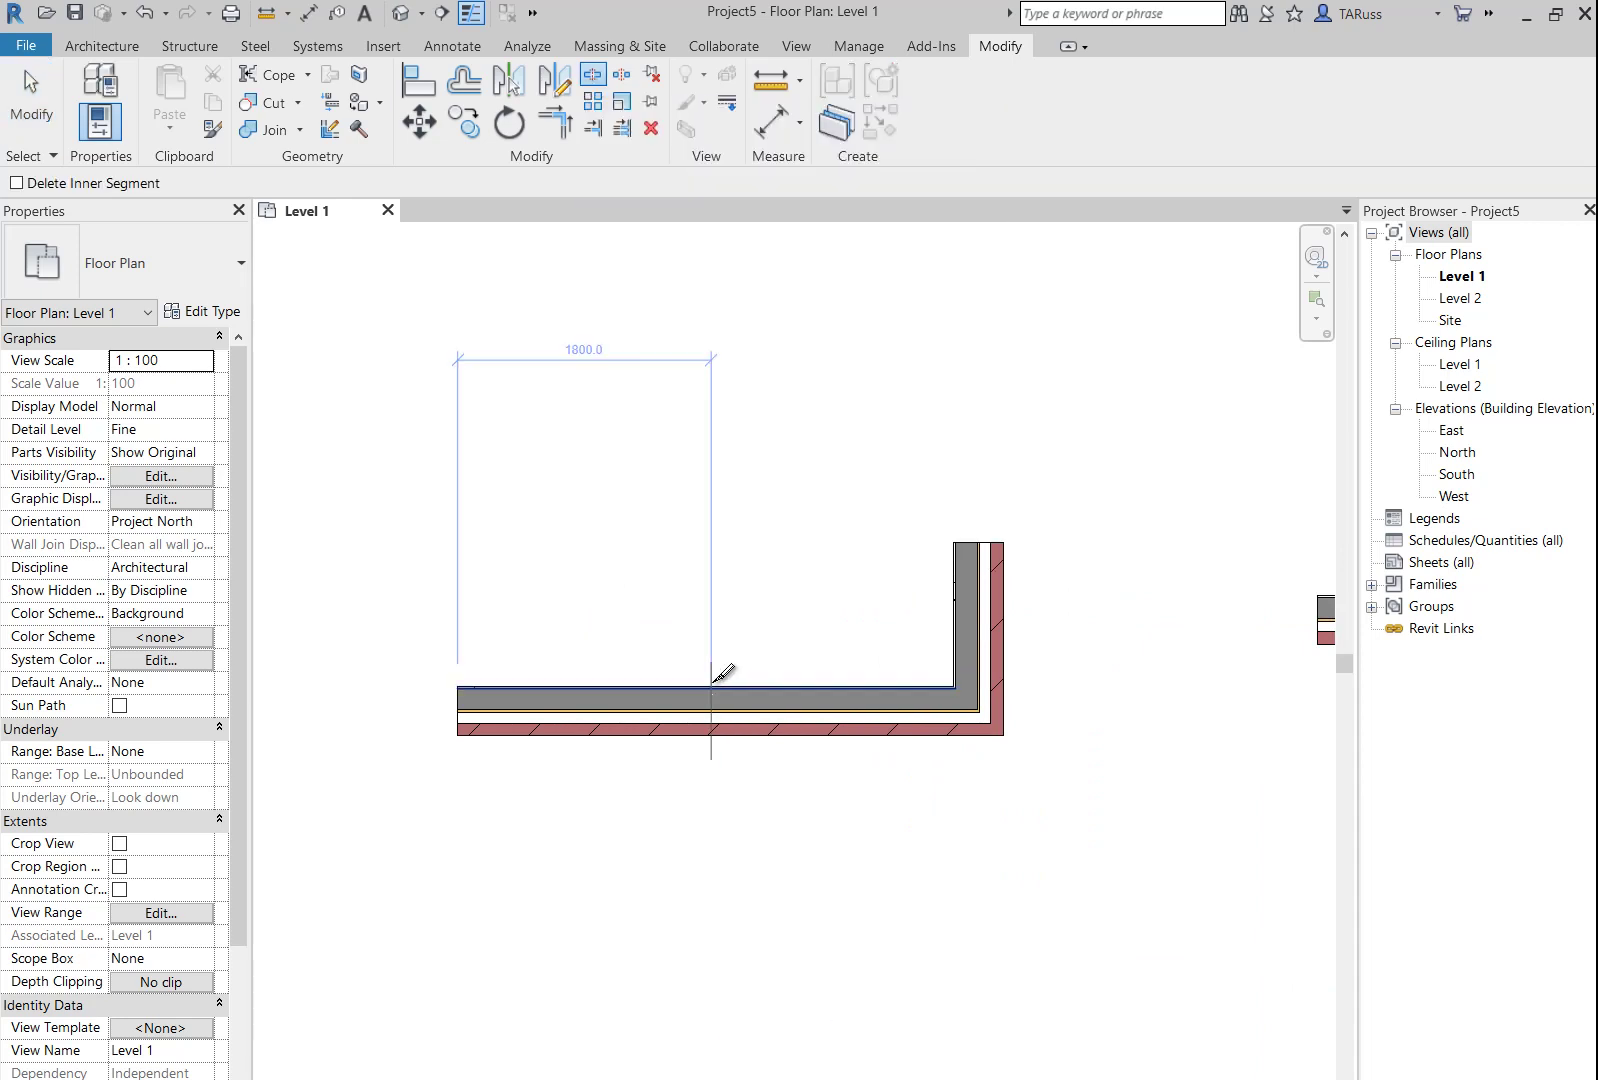
scroll(705, 720, up, 2)
scroll(790, 685, down, 2)
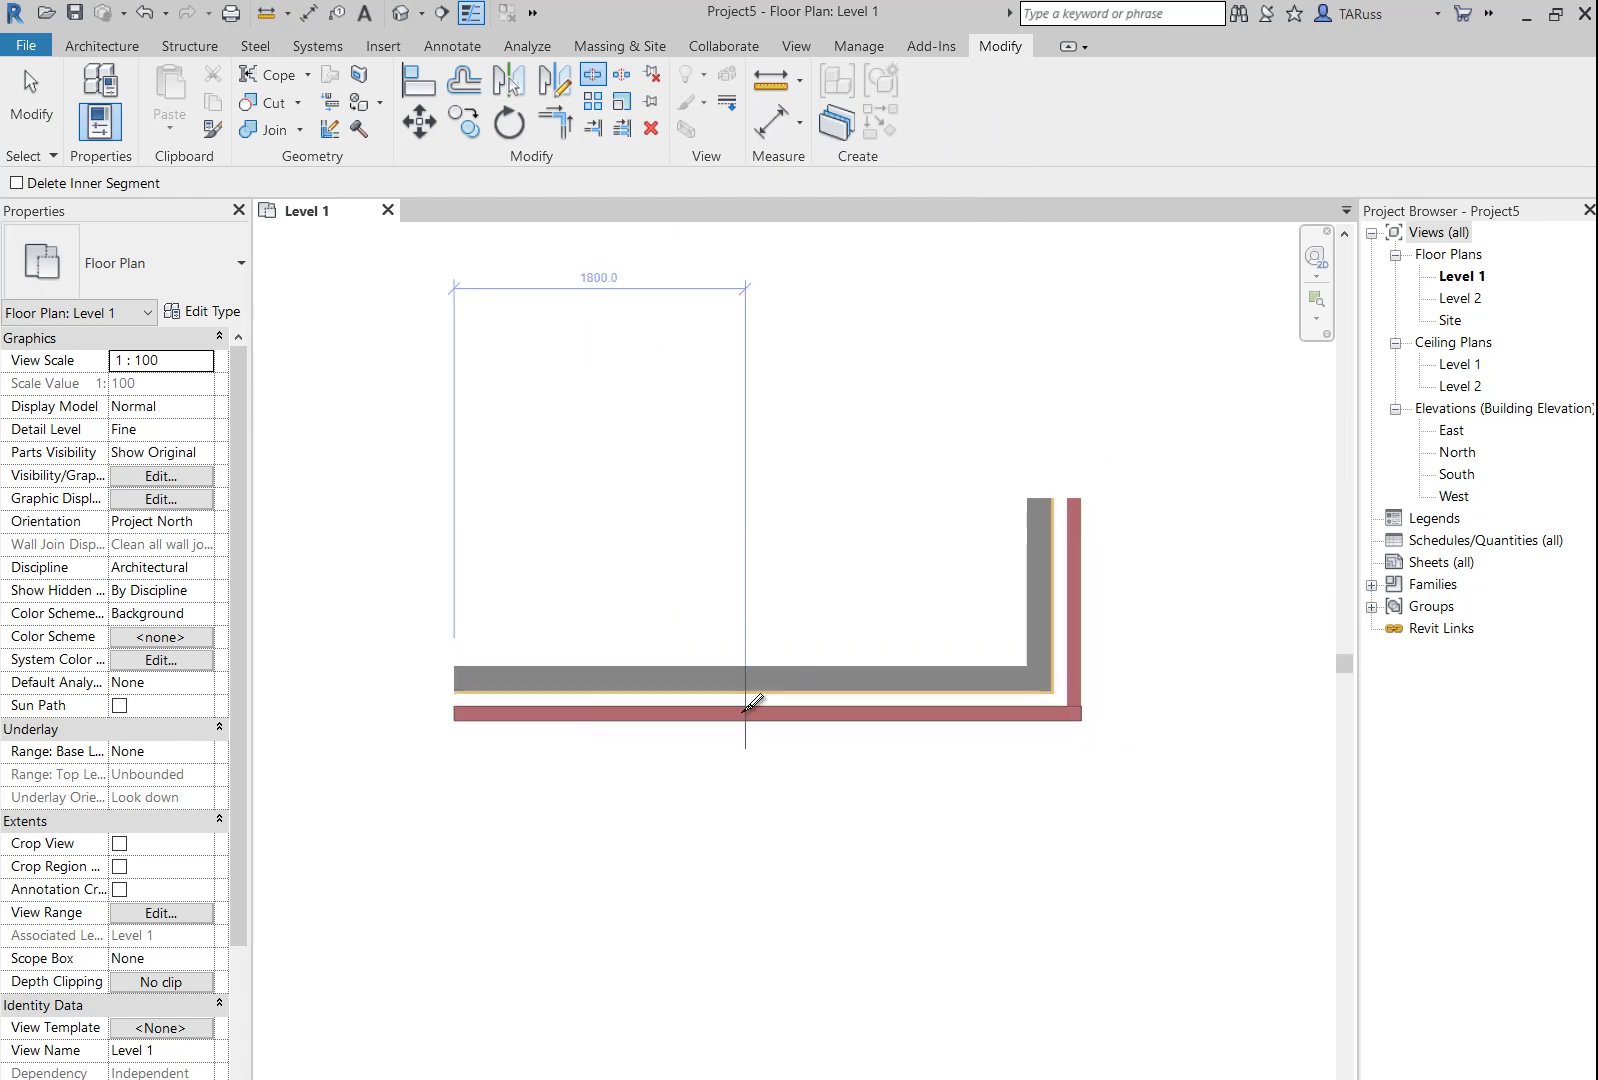
scroll(750, 700, up, 2)
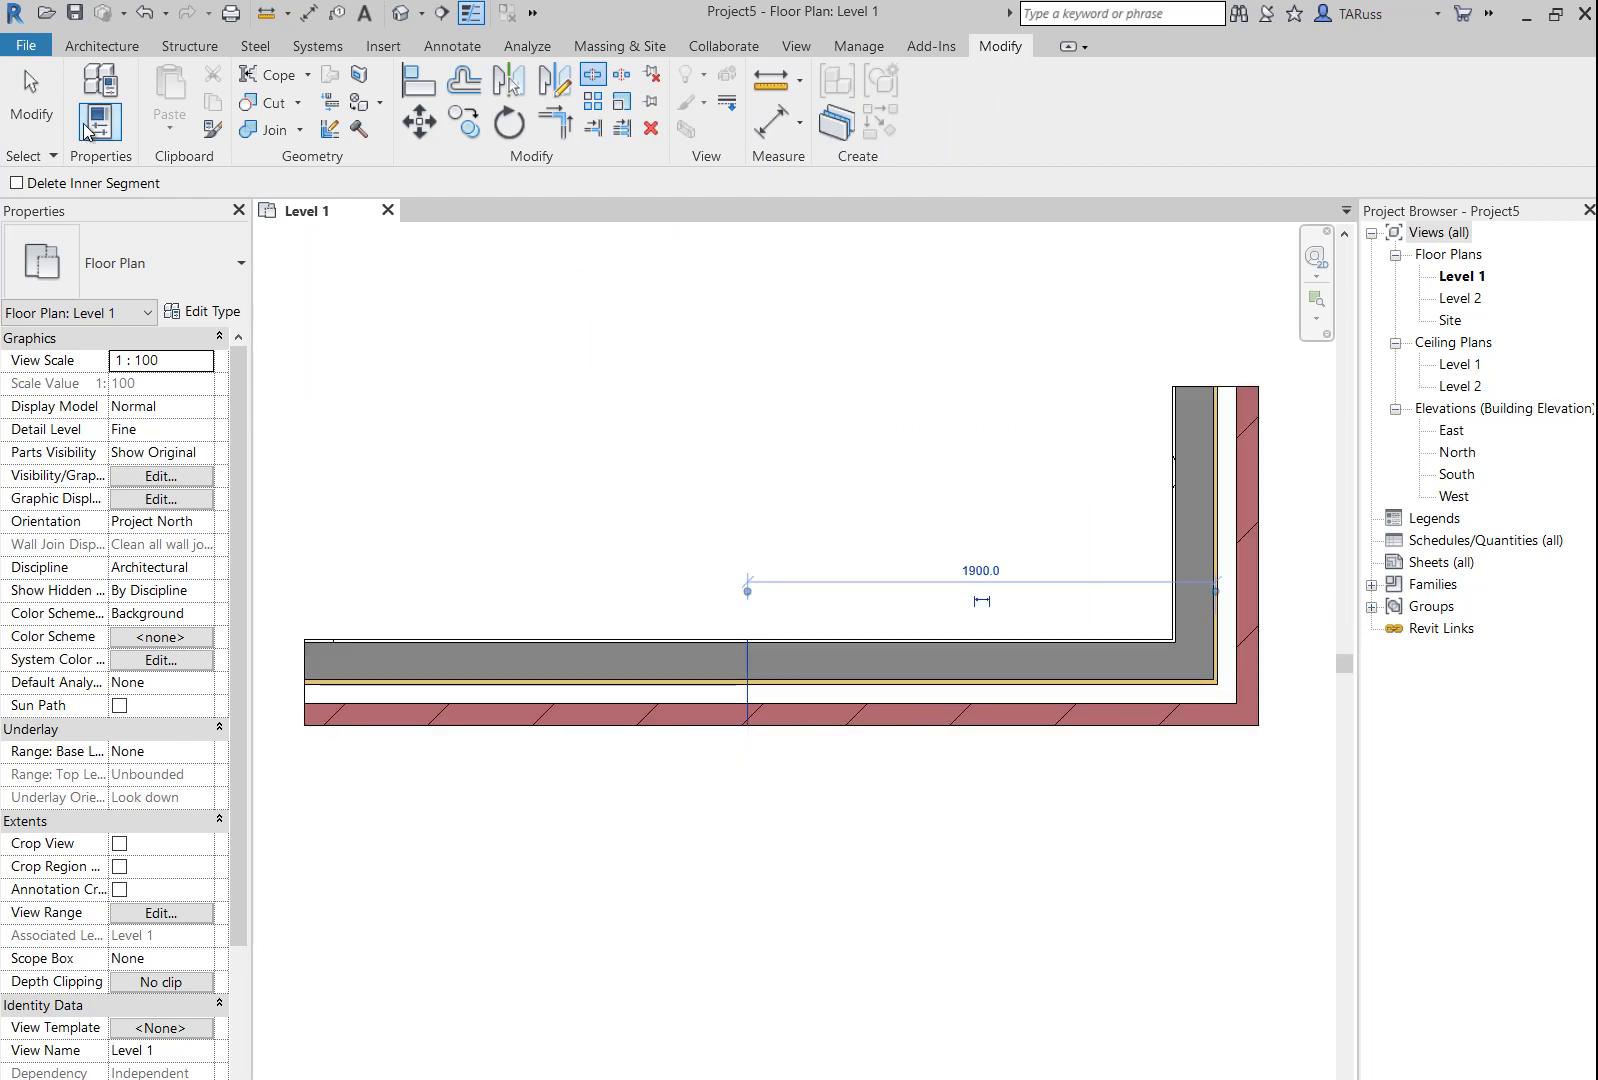
click(31, 100)
- Select each split part to confirm the 1800 and 1900 lengths
click(782, 665)
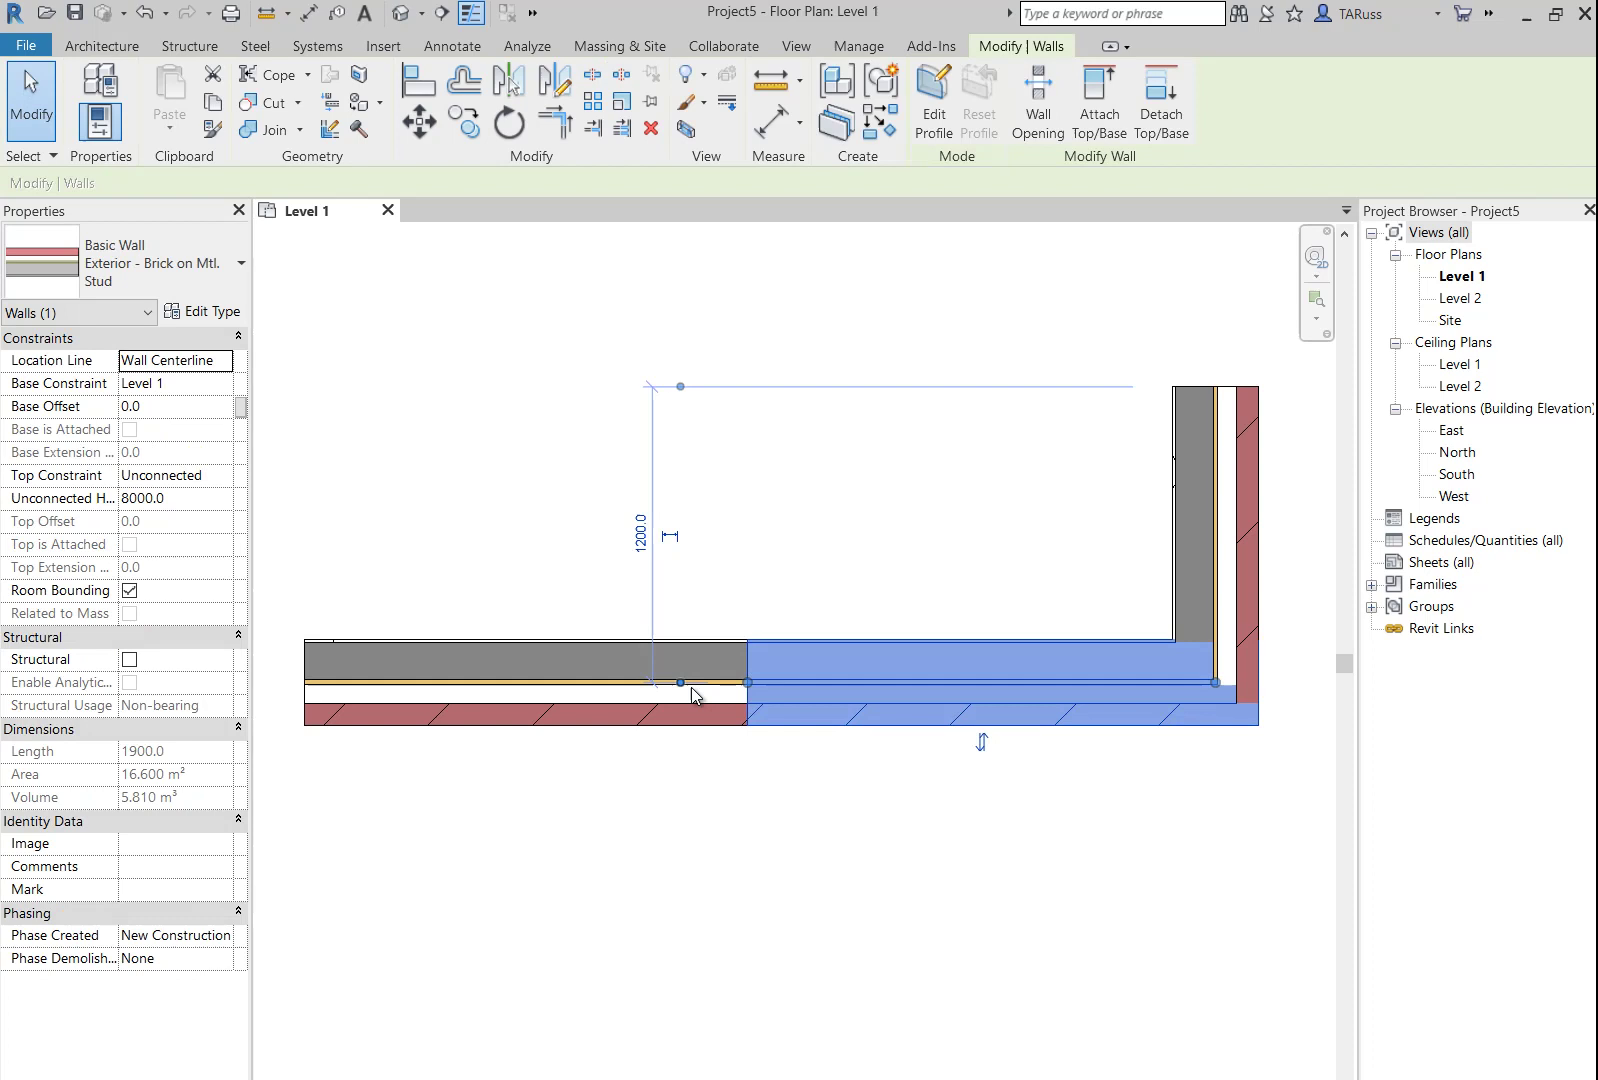
click(853, 565)
click(703, 686)
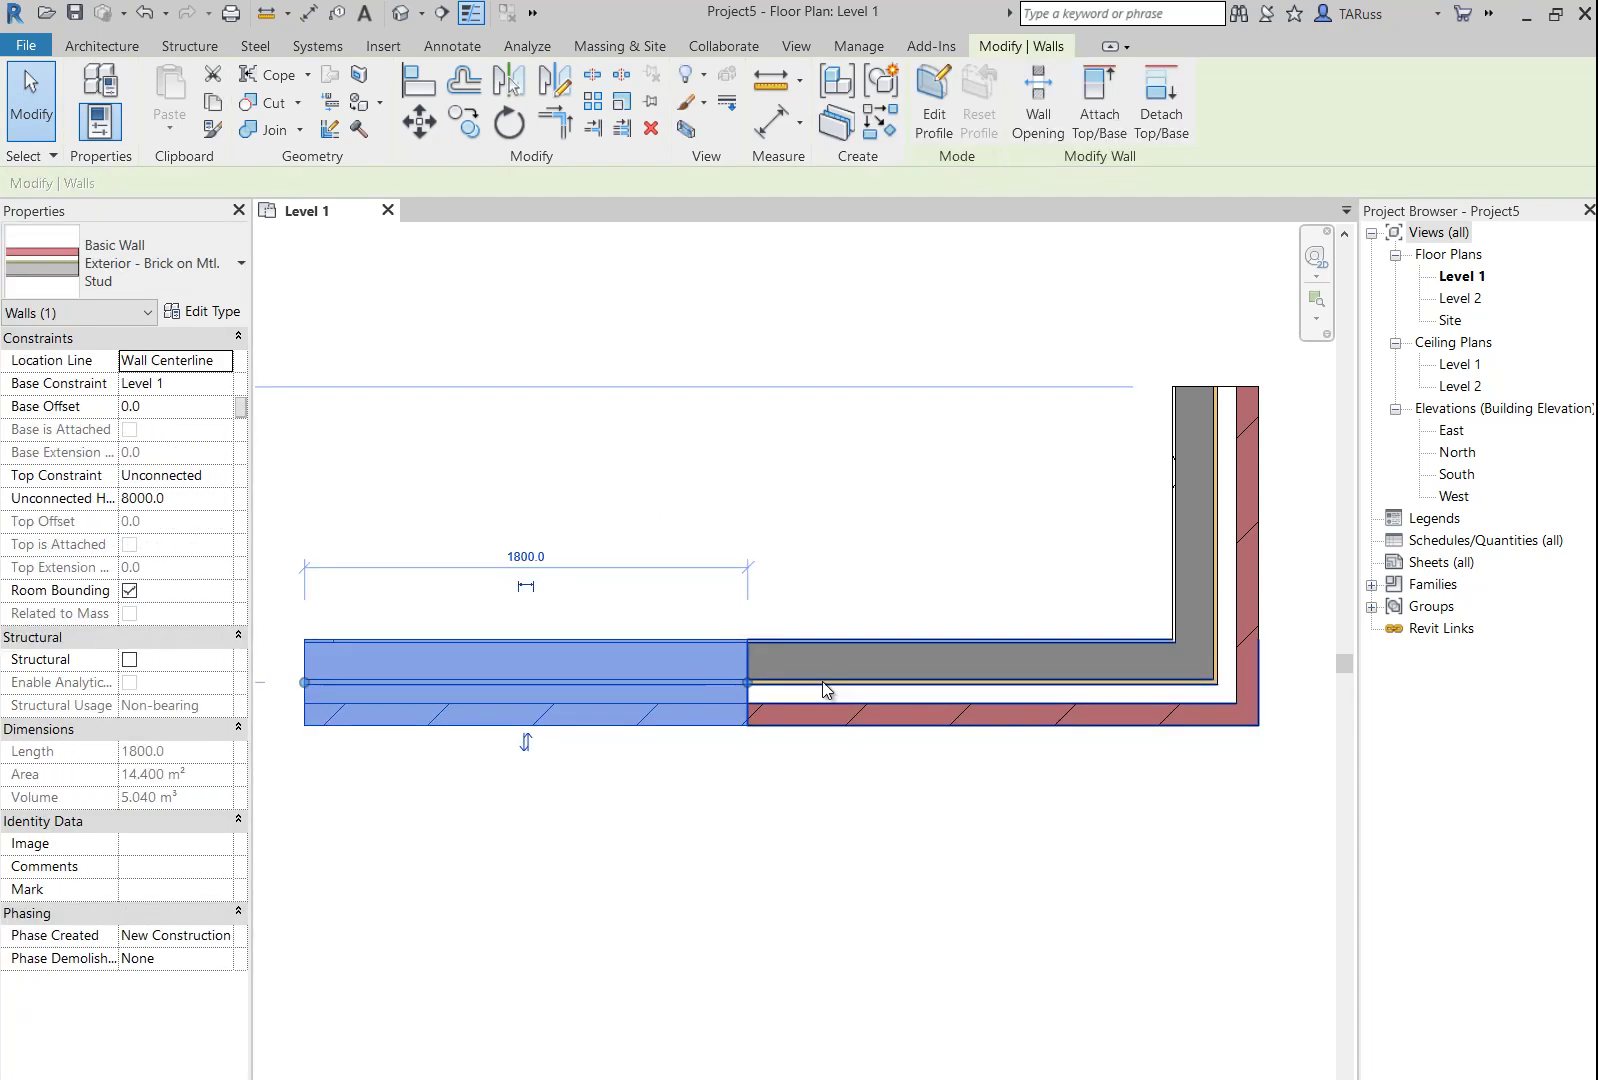
click(827, 688)
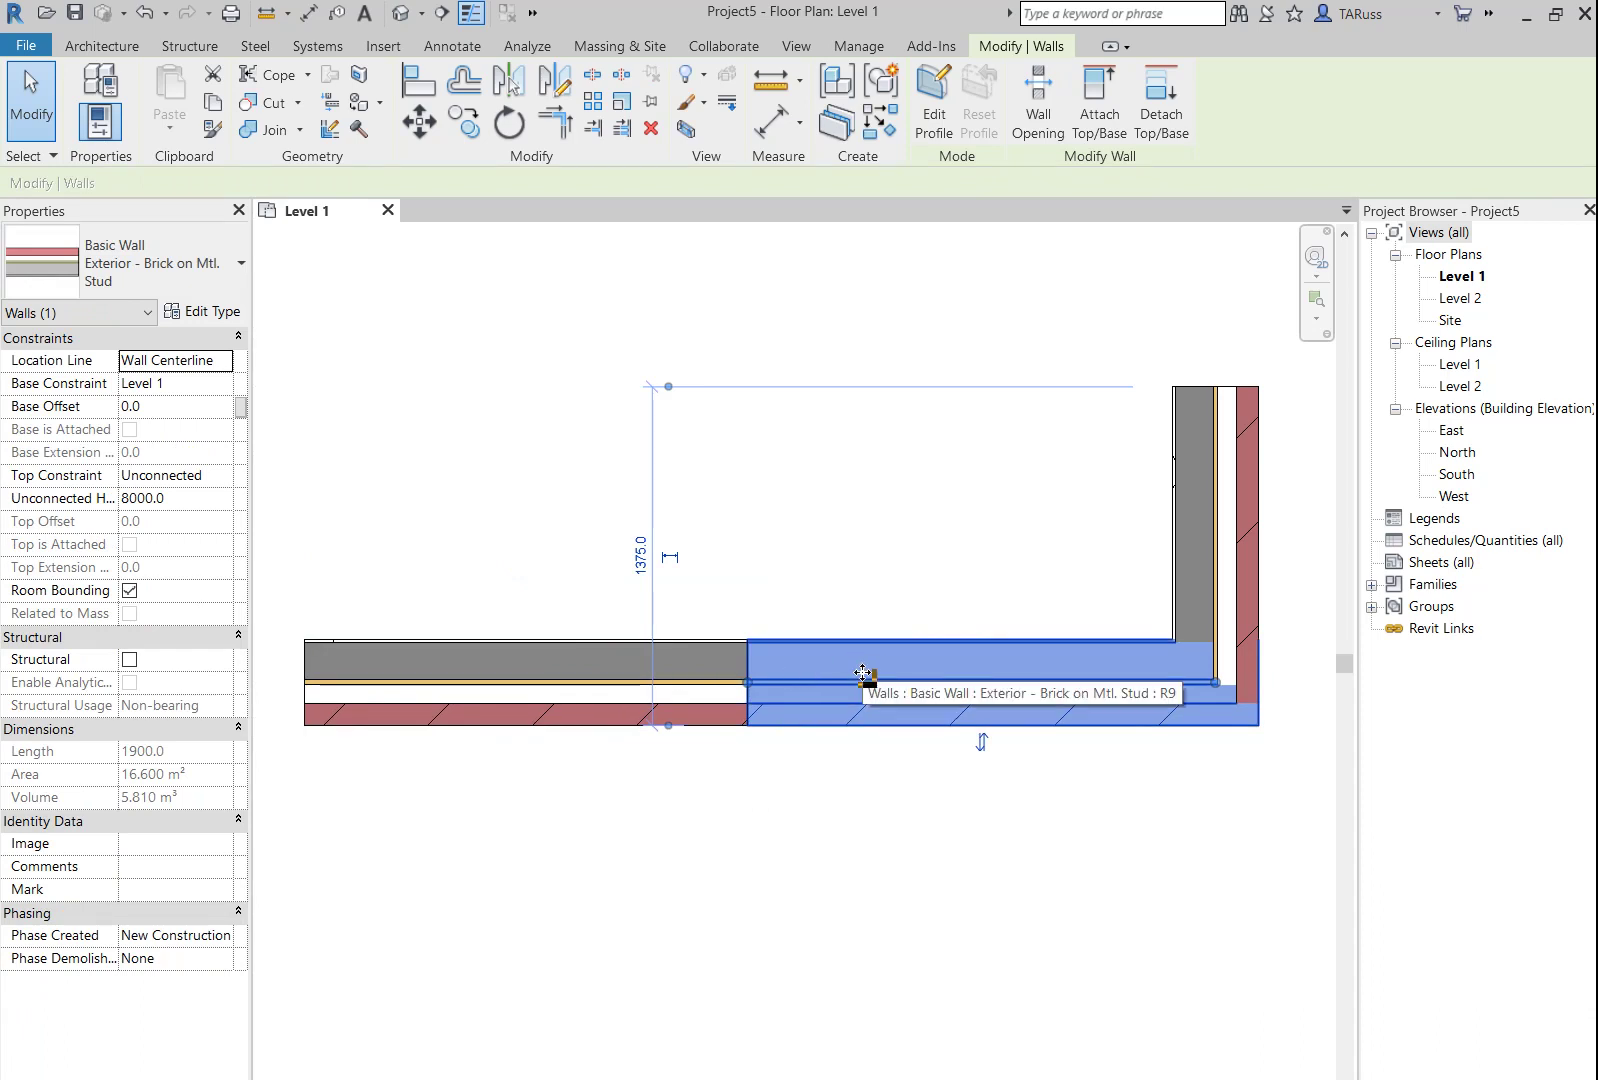
- Set Disallow Join on the 1800 segment's end where it meets the 1900 segment
click(724, 806)
click(575, 693)
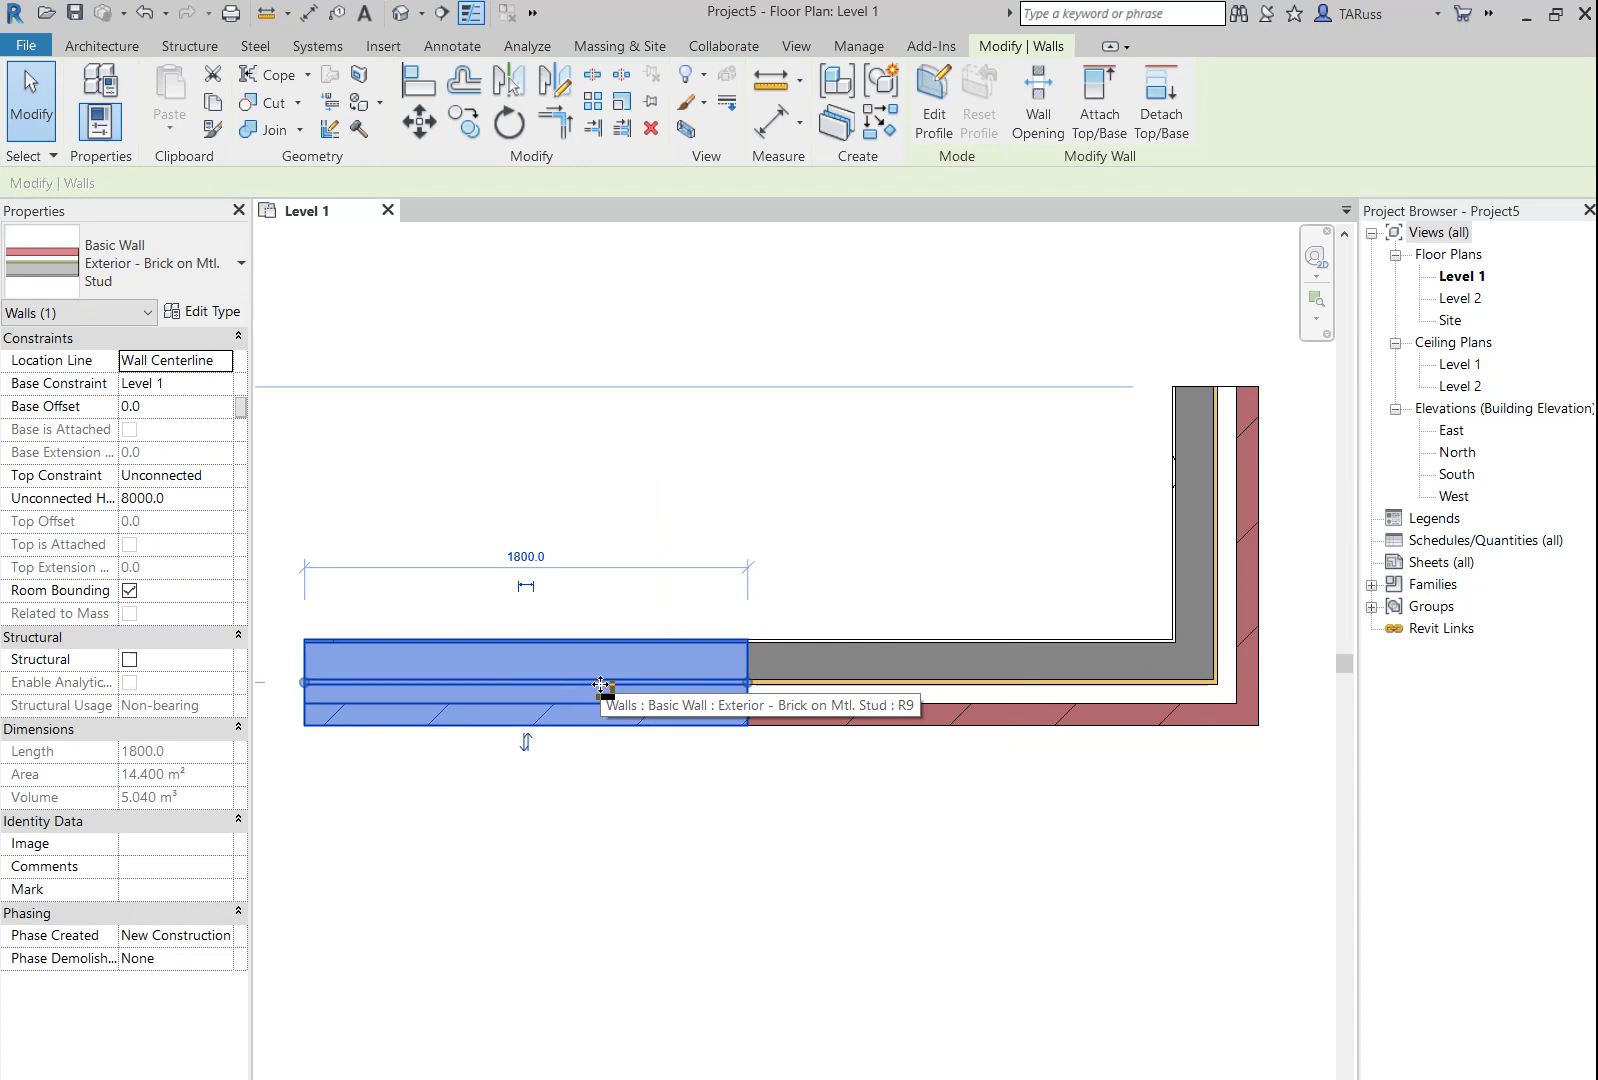
drag(614, 722, 612, 825)
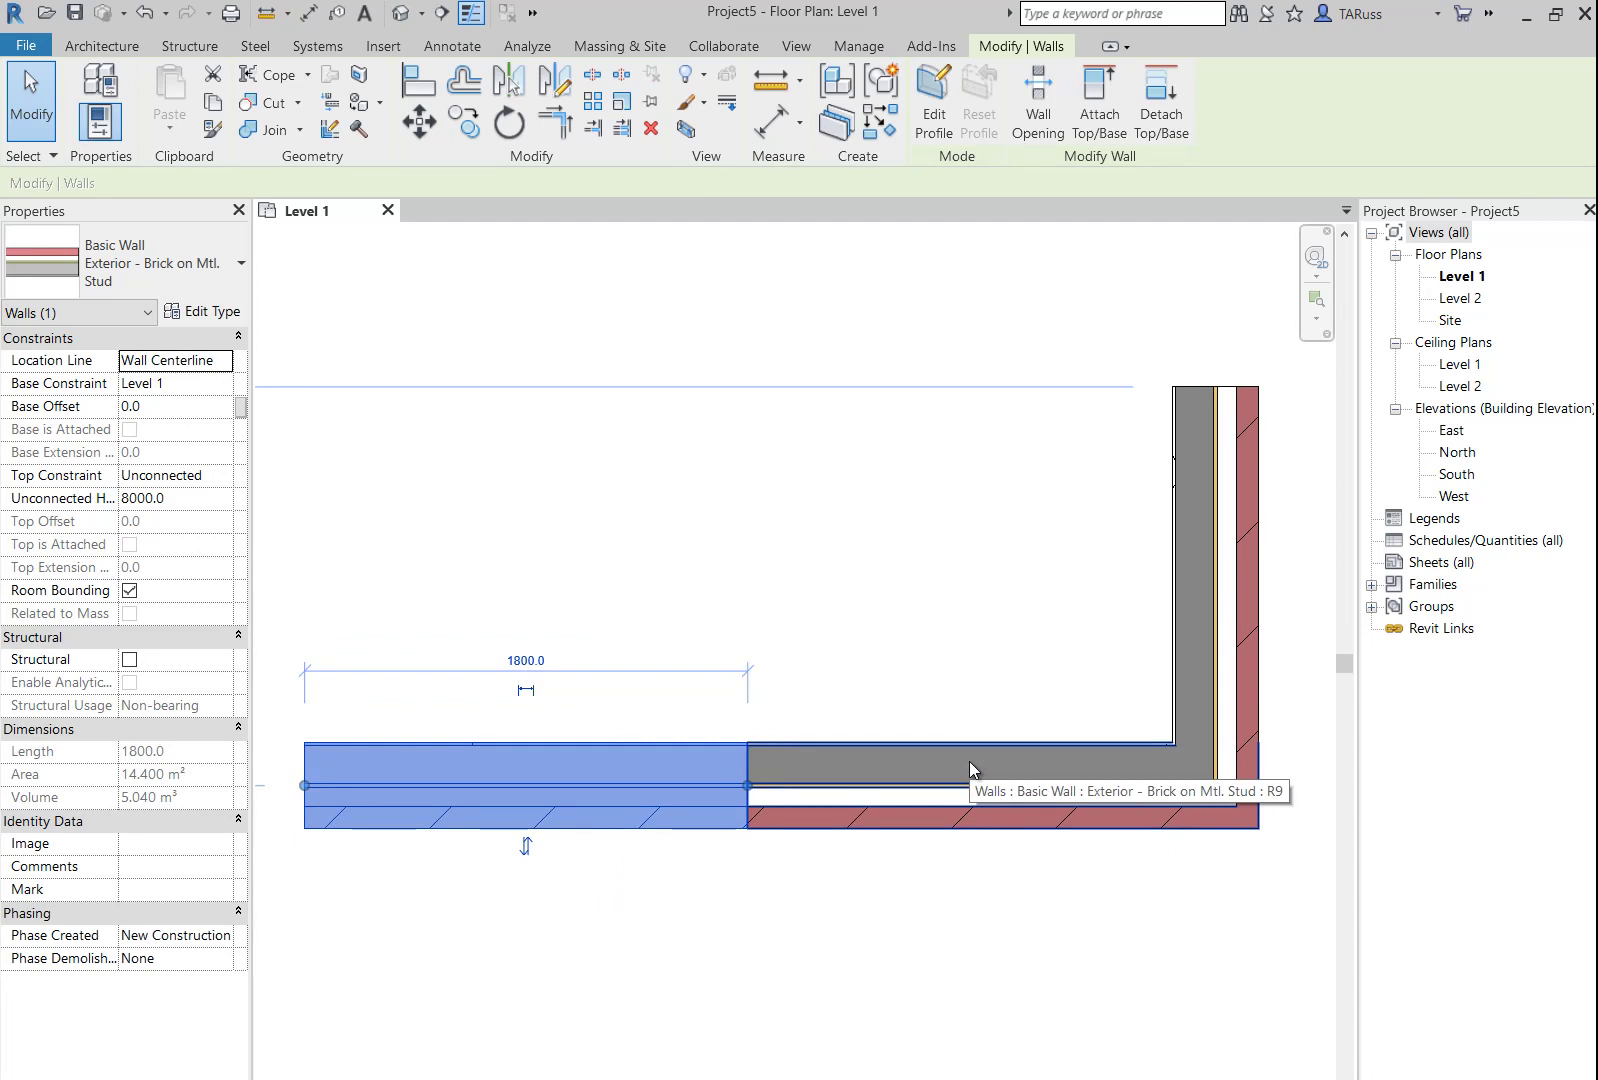
scroll(767, 745, down, 4)
scroll(717, 738, up, 5)
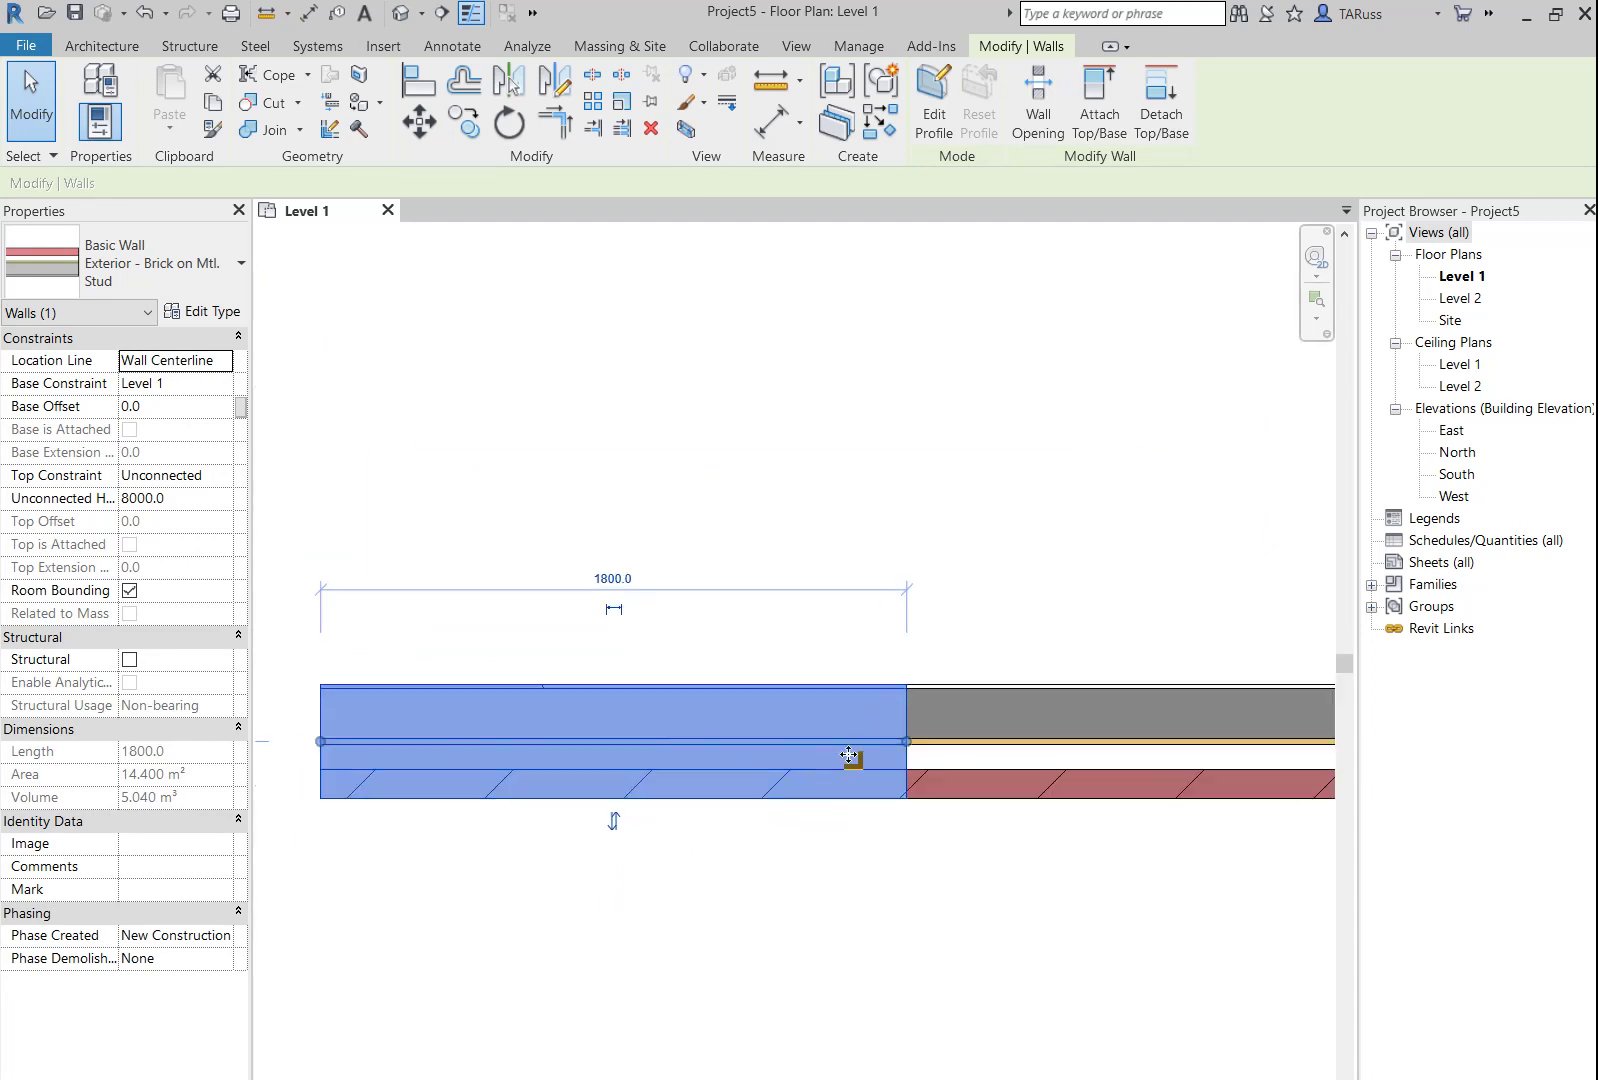
right_click(906, 742)
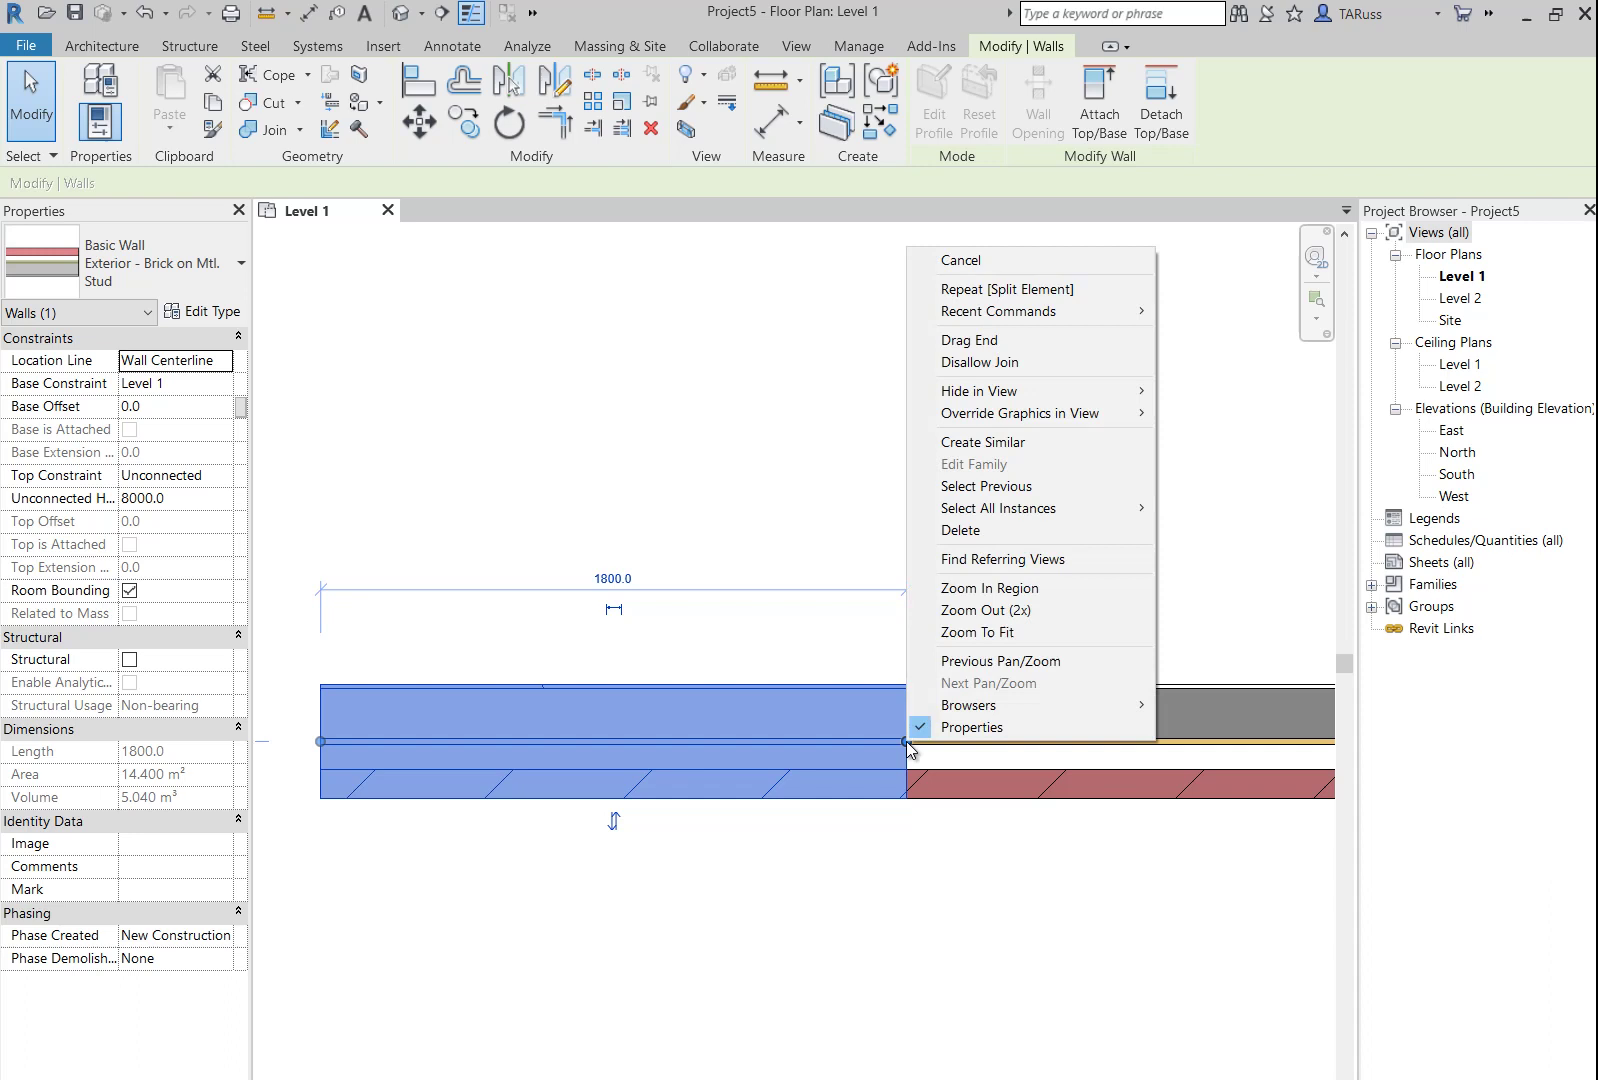
click(975, 366)
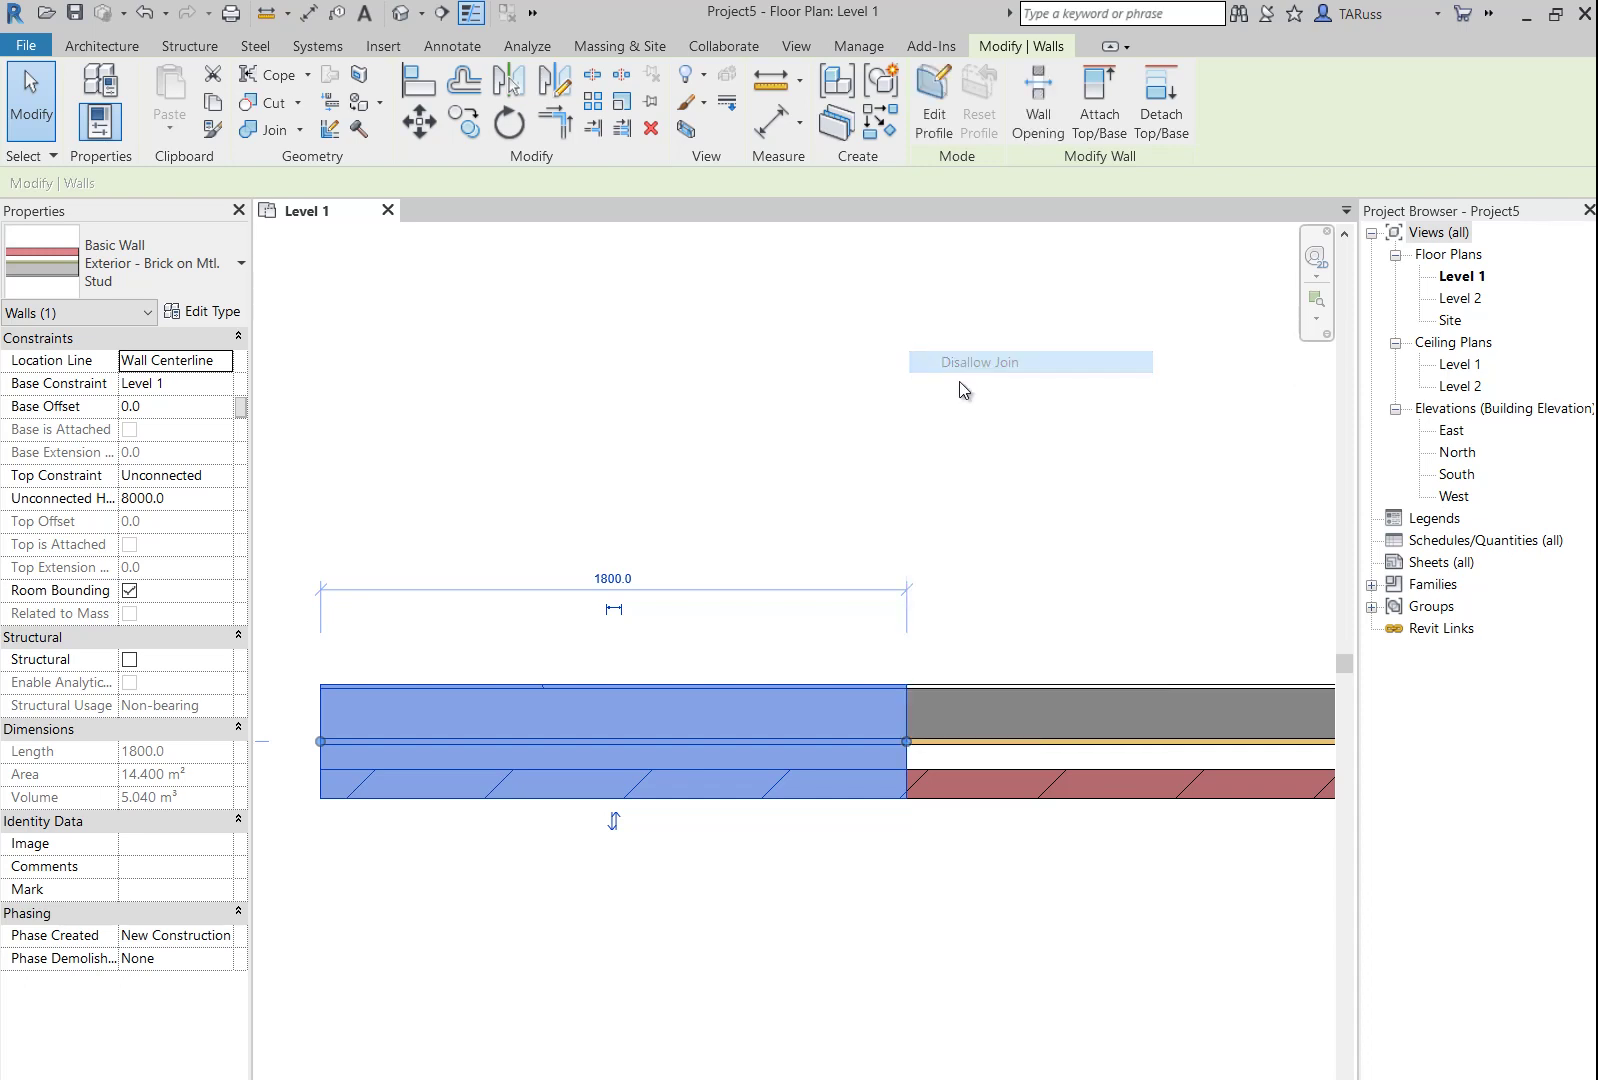
- Drag the 1800 wall about 645 mm below the corner walls
click(723, 757)
drag(723, 757, 712, 966)
scroll(807, 610, down, 3)
middle_drag(875, 676, 772, 690)
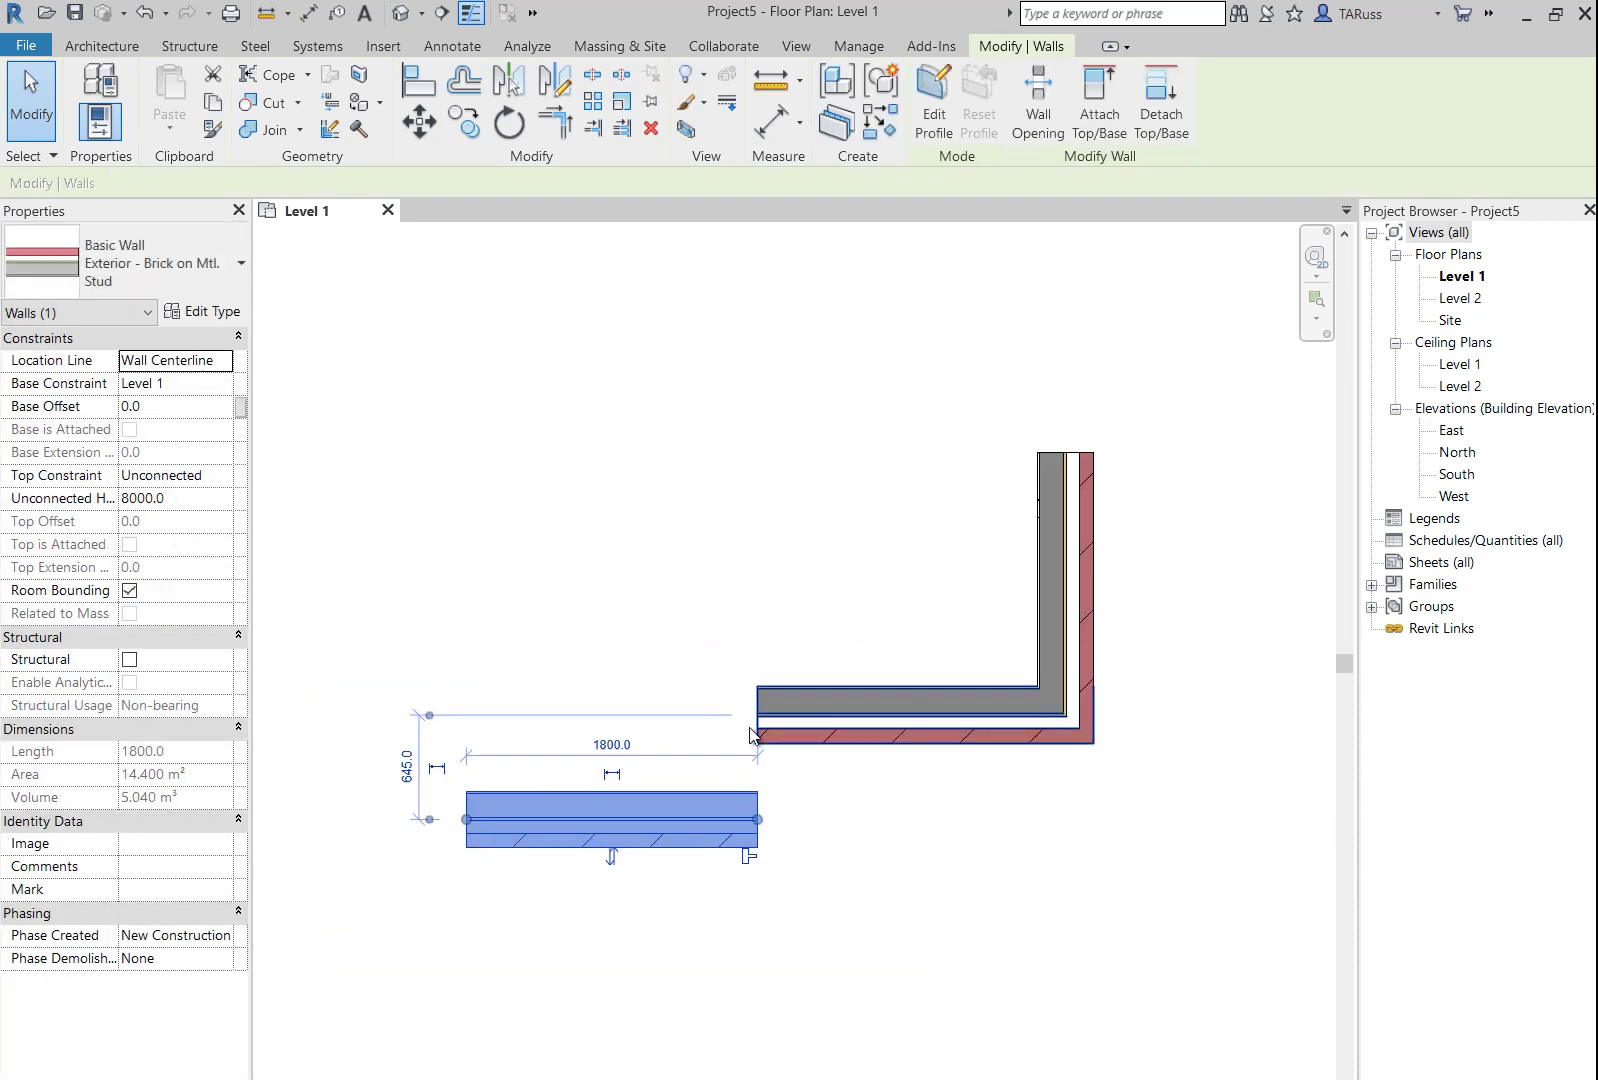
scroll(772, 690, up, 2)
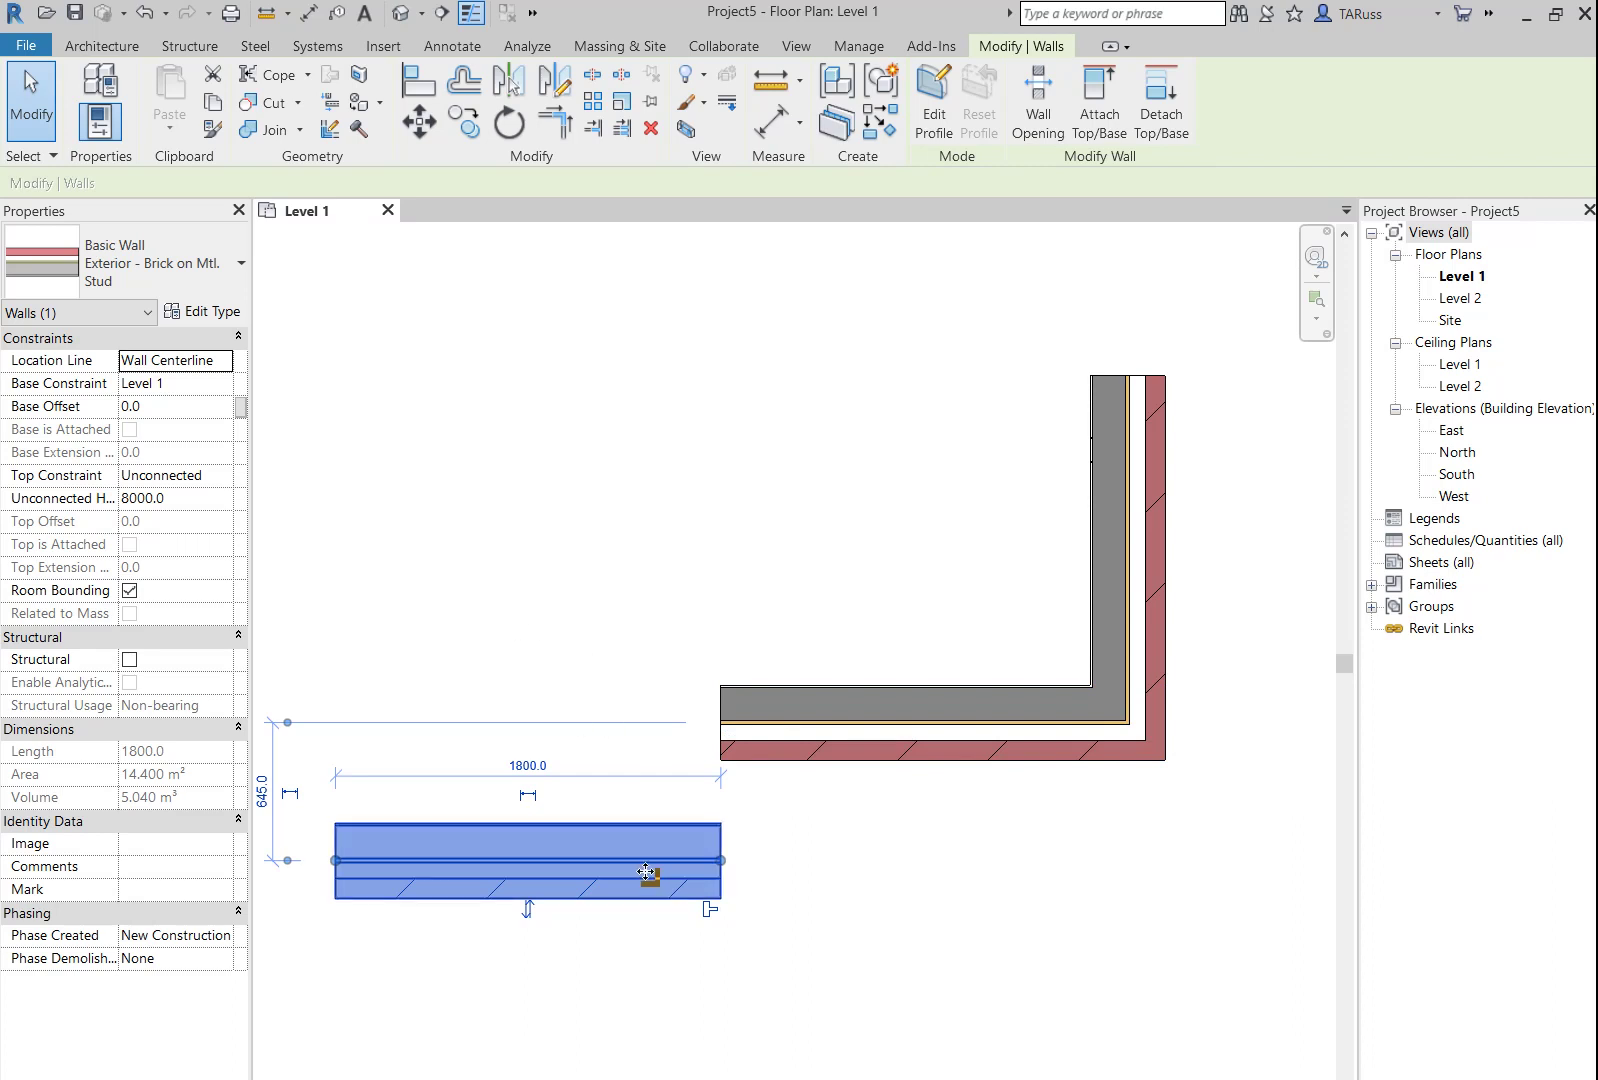
- Change the 1800 wall's type to Exterior - Block on Mtl. Stud
click(165, 270)
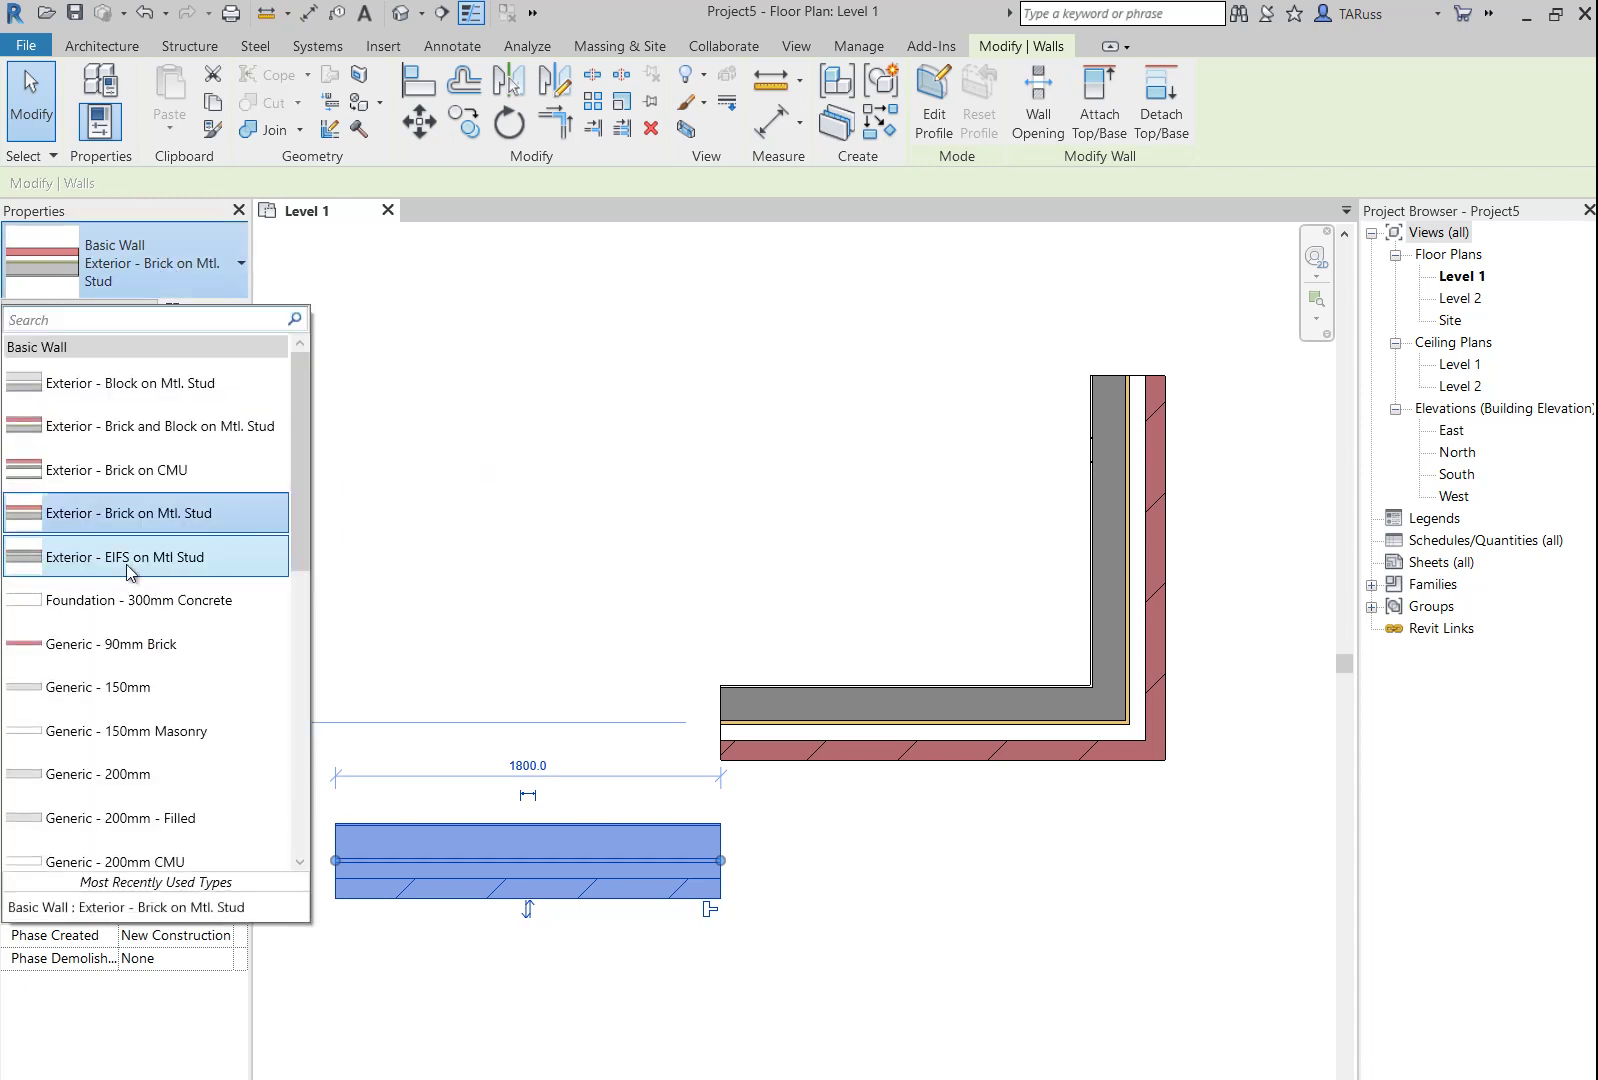
click(128, 390)
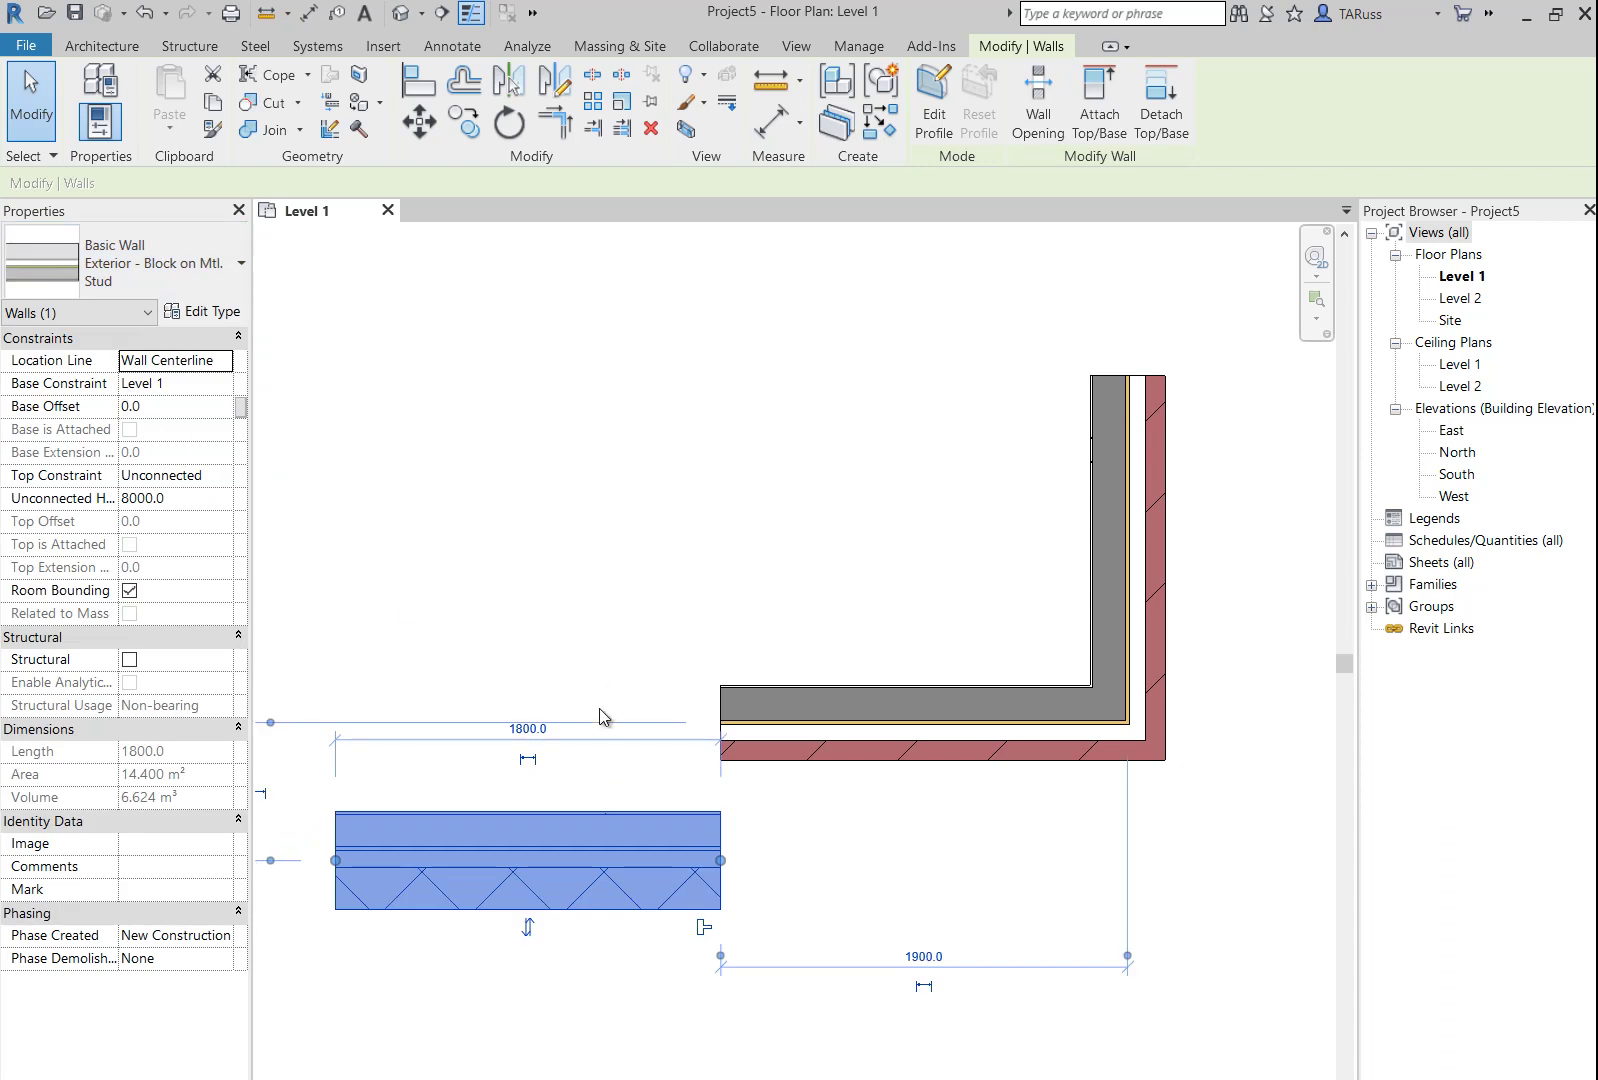
click(680, 599)
scroll(765, 690, down, 2)
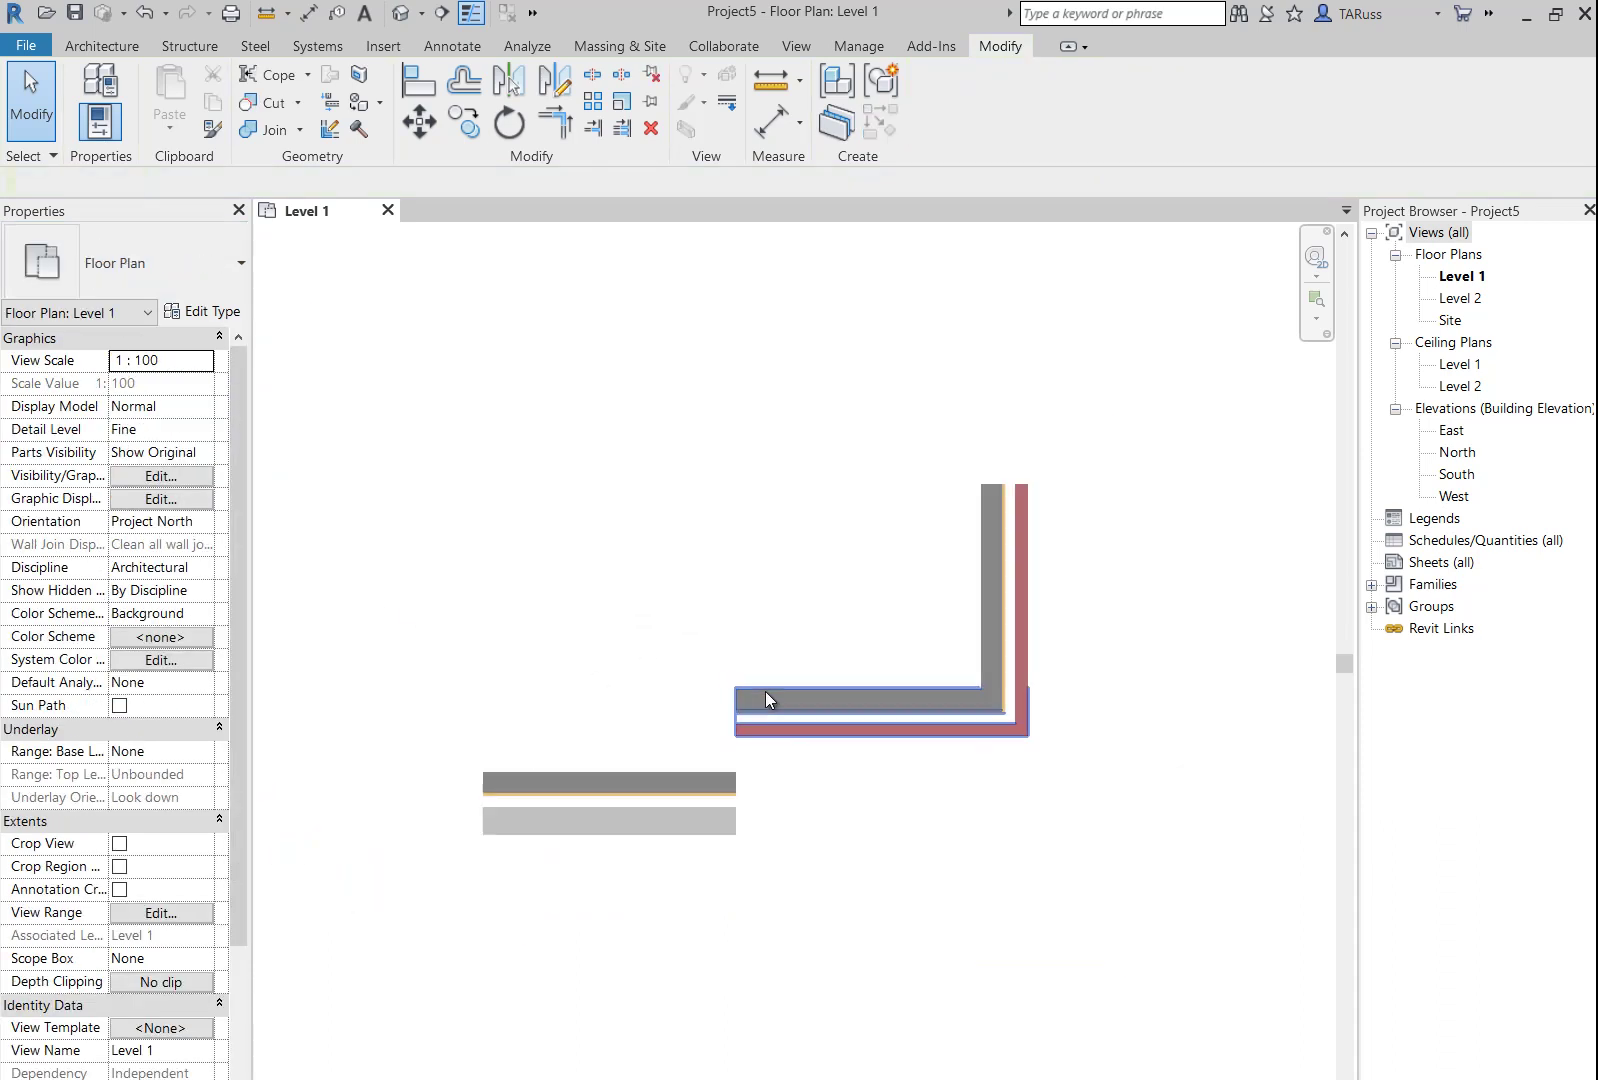
- Orbit the Default 3D View of the walls, then reopen the Level 1 floor plan
click(401, 12)
shift+middle_drag(923, 634, 1081, 738)
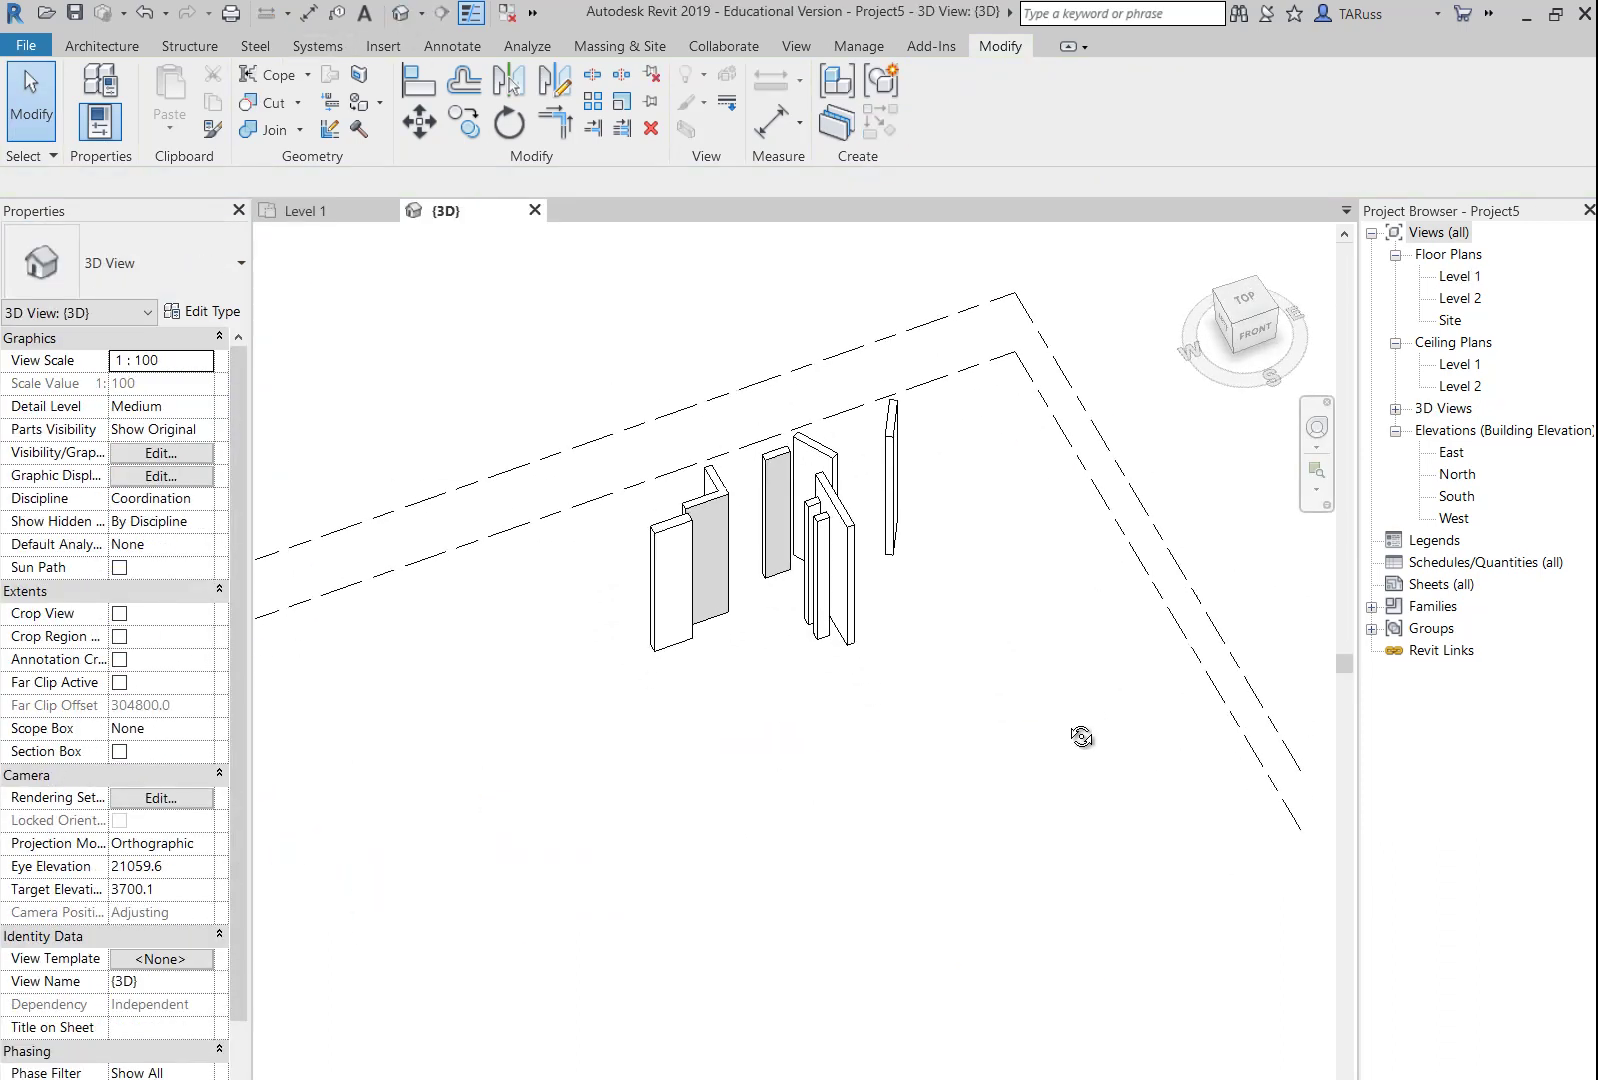
click(1458, 278)
double_click(1458, 277)
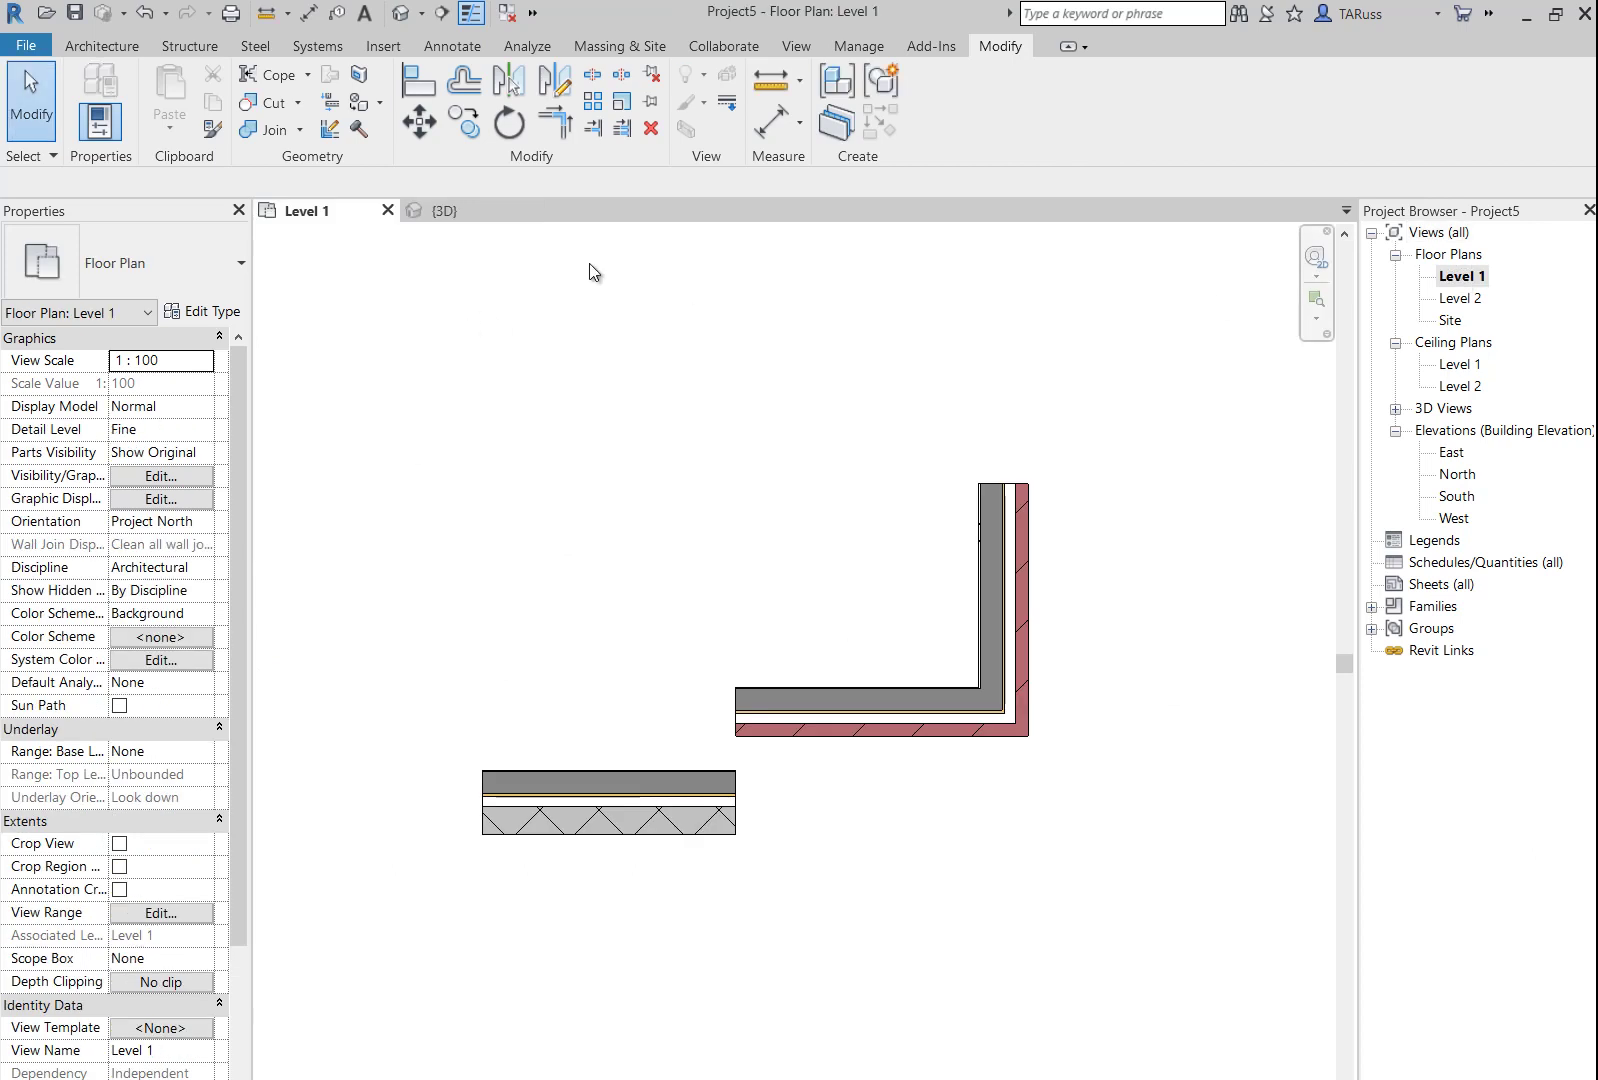
scroll(531, 446, down, 4)
scroll(888, 835, up, 4)
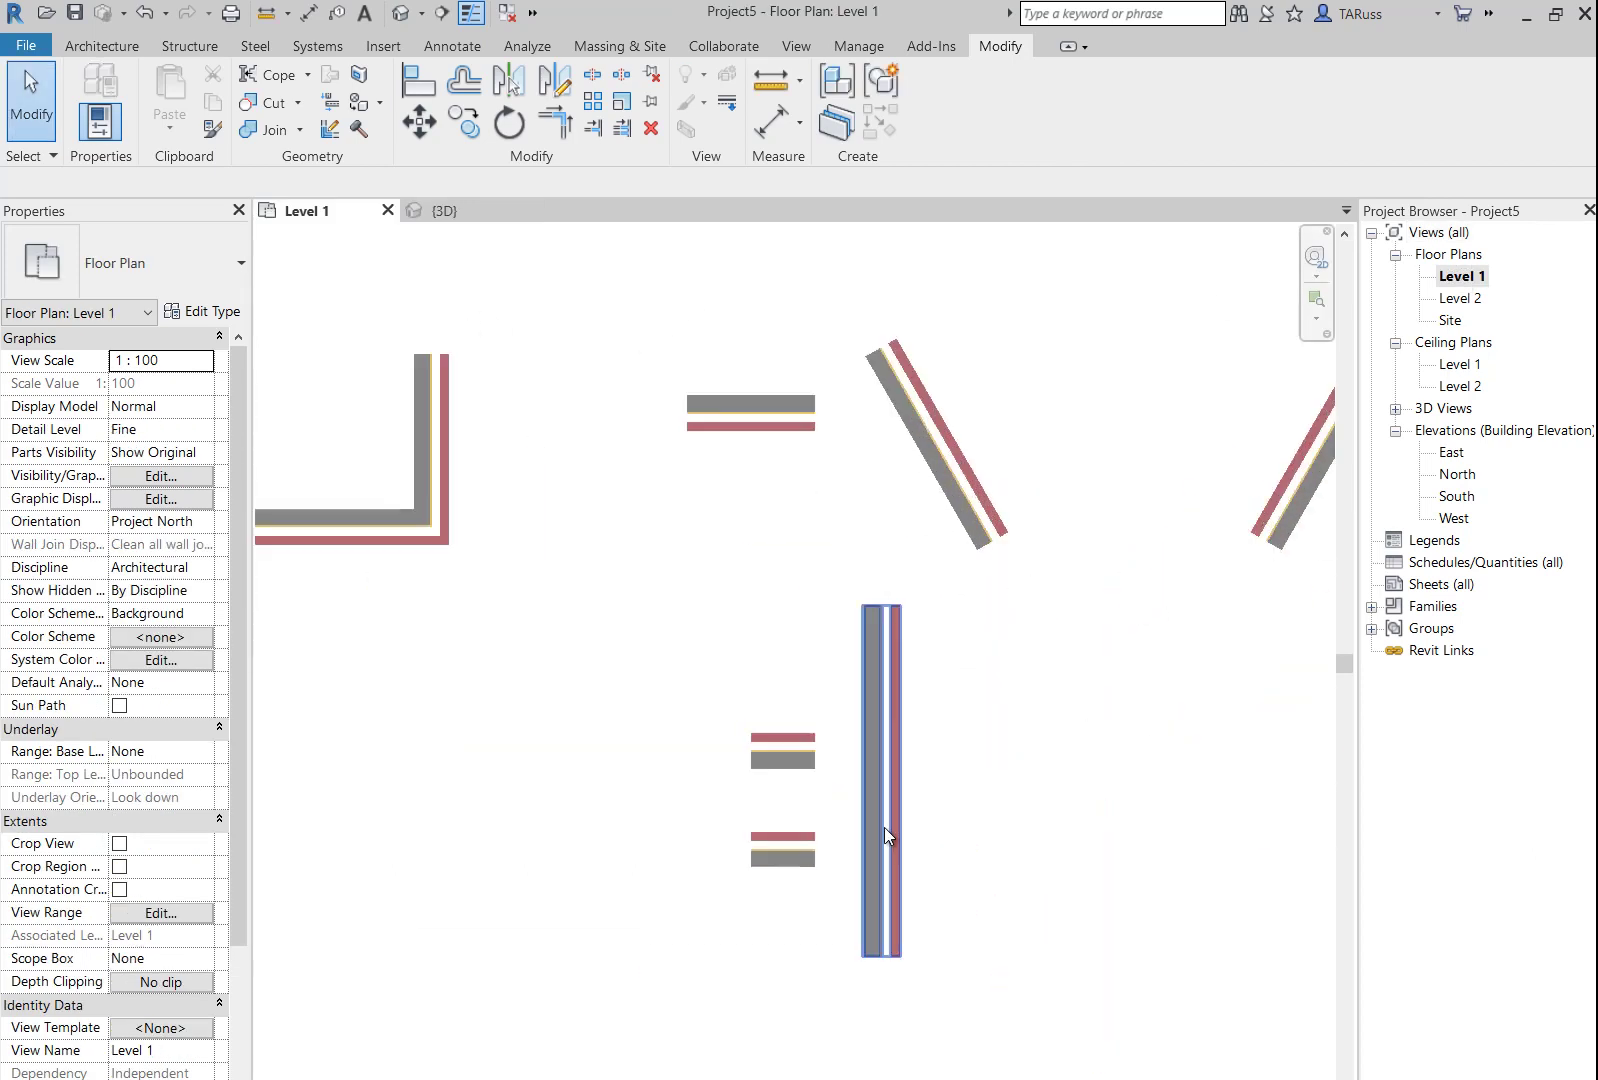
middle_drag(900, 921, 820, 856)
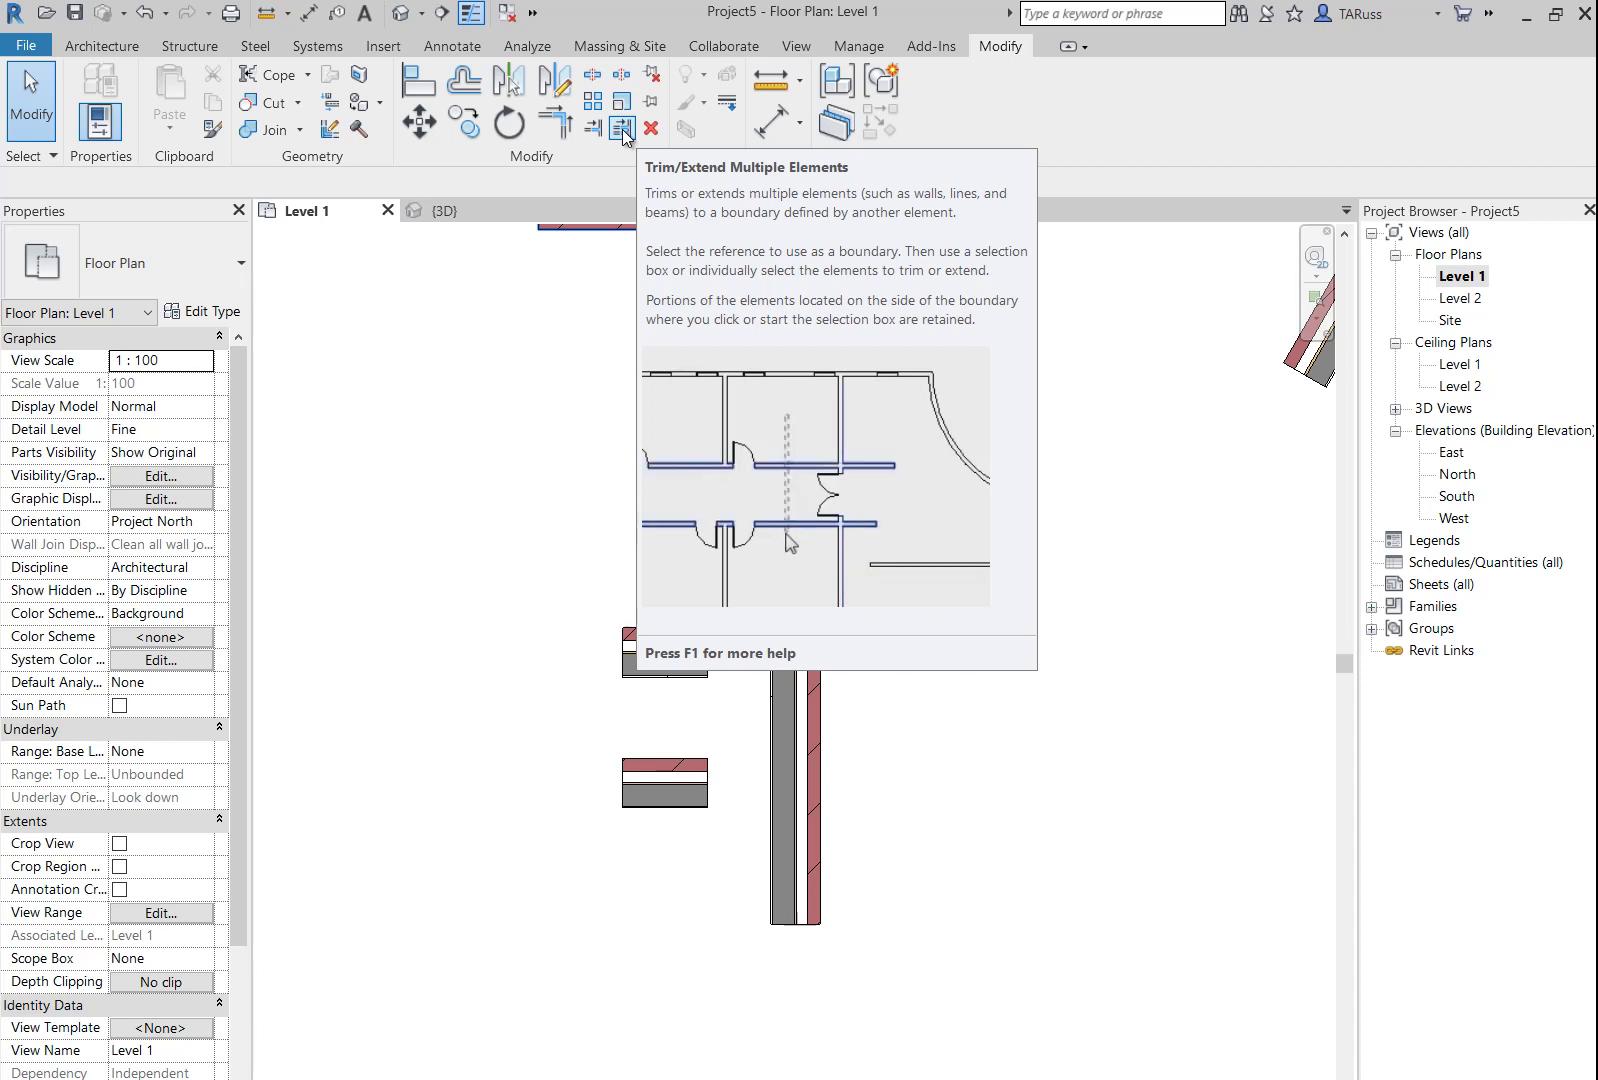
- Extend the upper and lower short walls to the long vertical wall as boundary
click(622, 128)
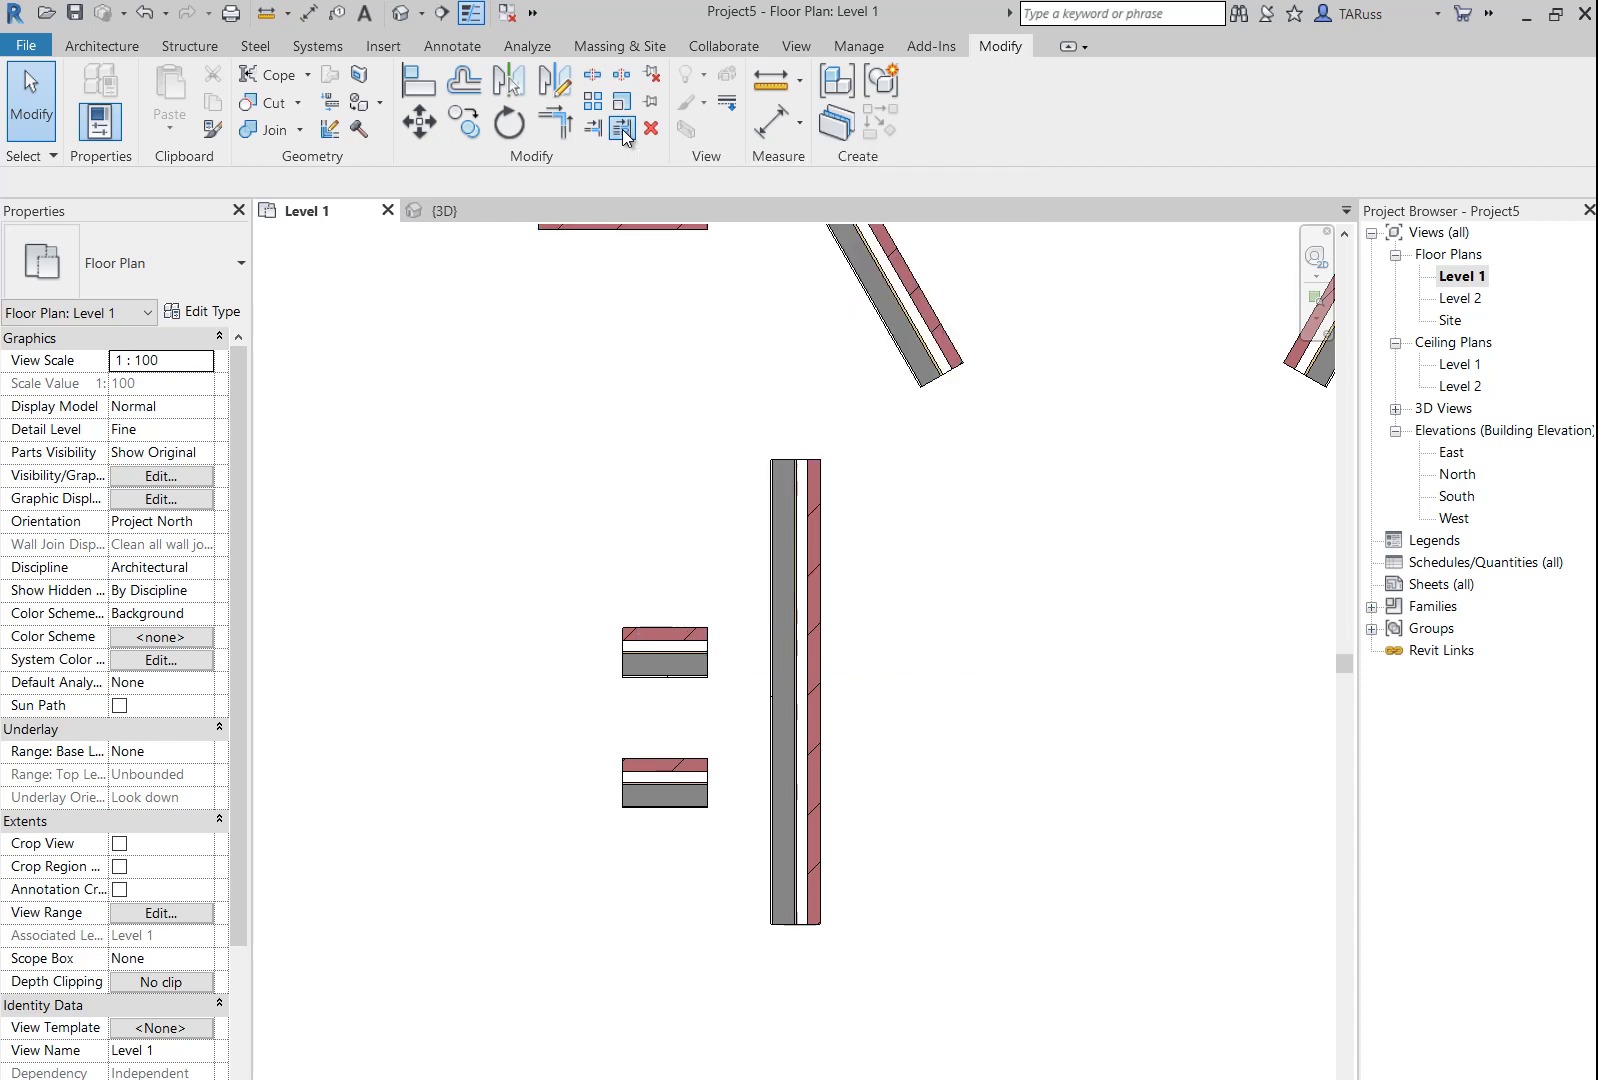
click(816, 624)
click(705, 659)
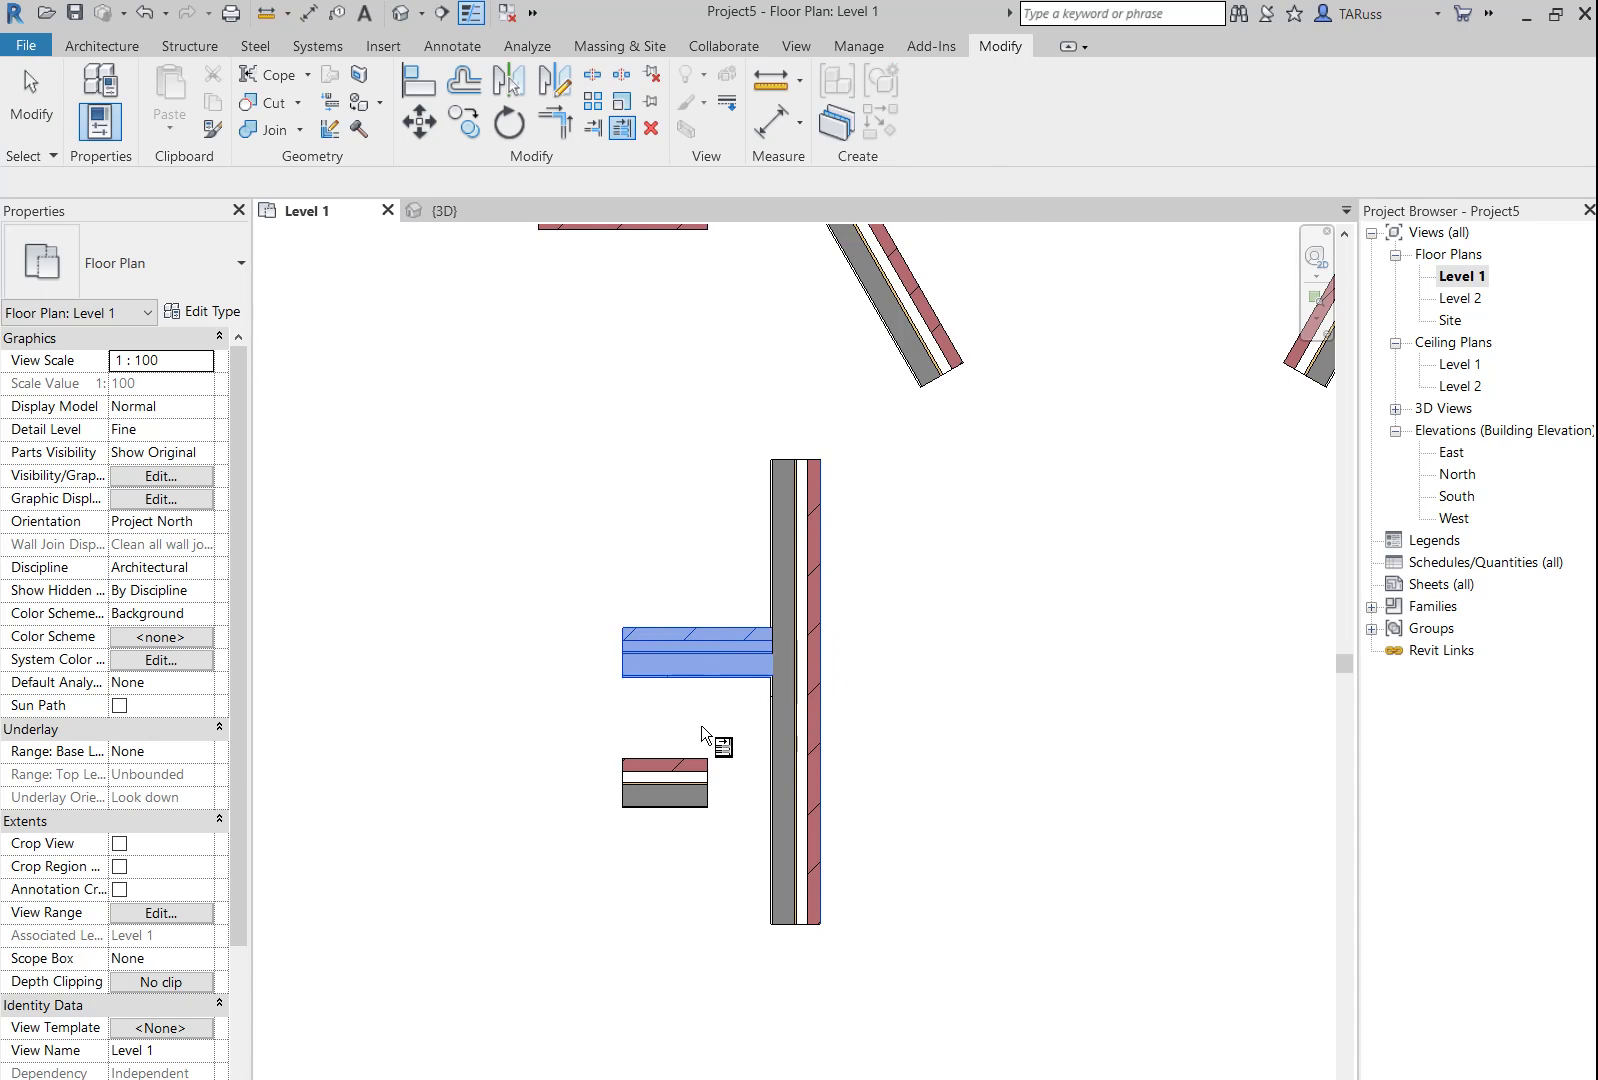
click(694, 801)
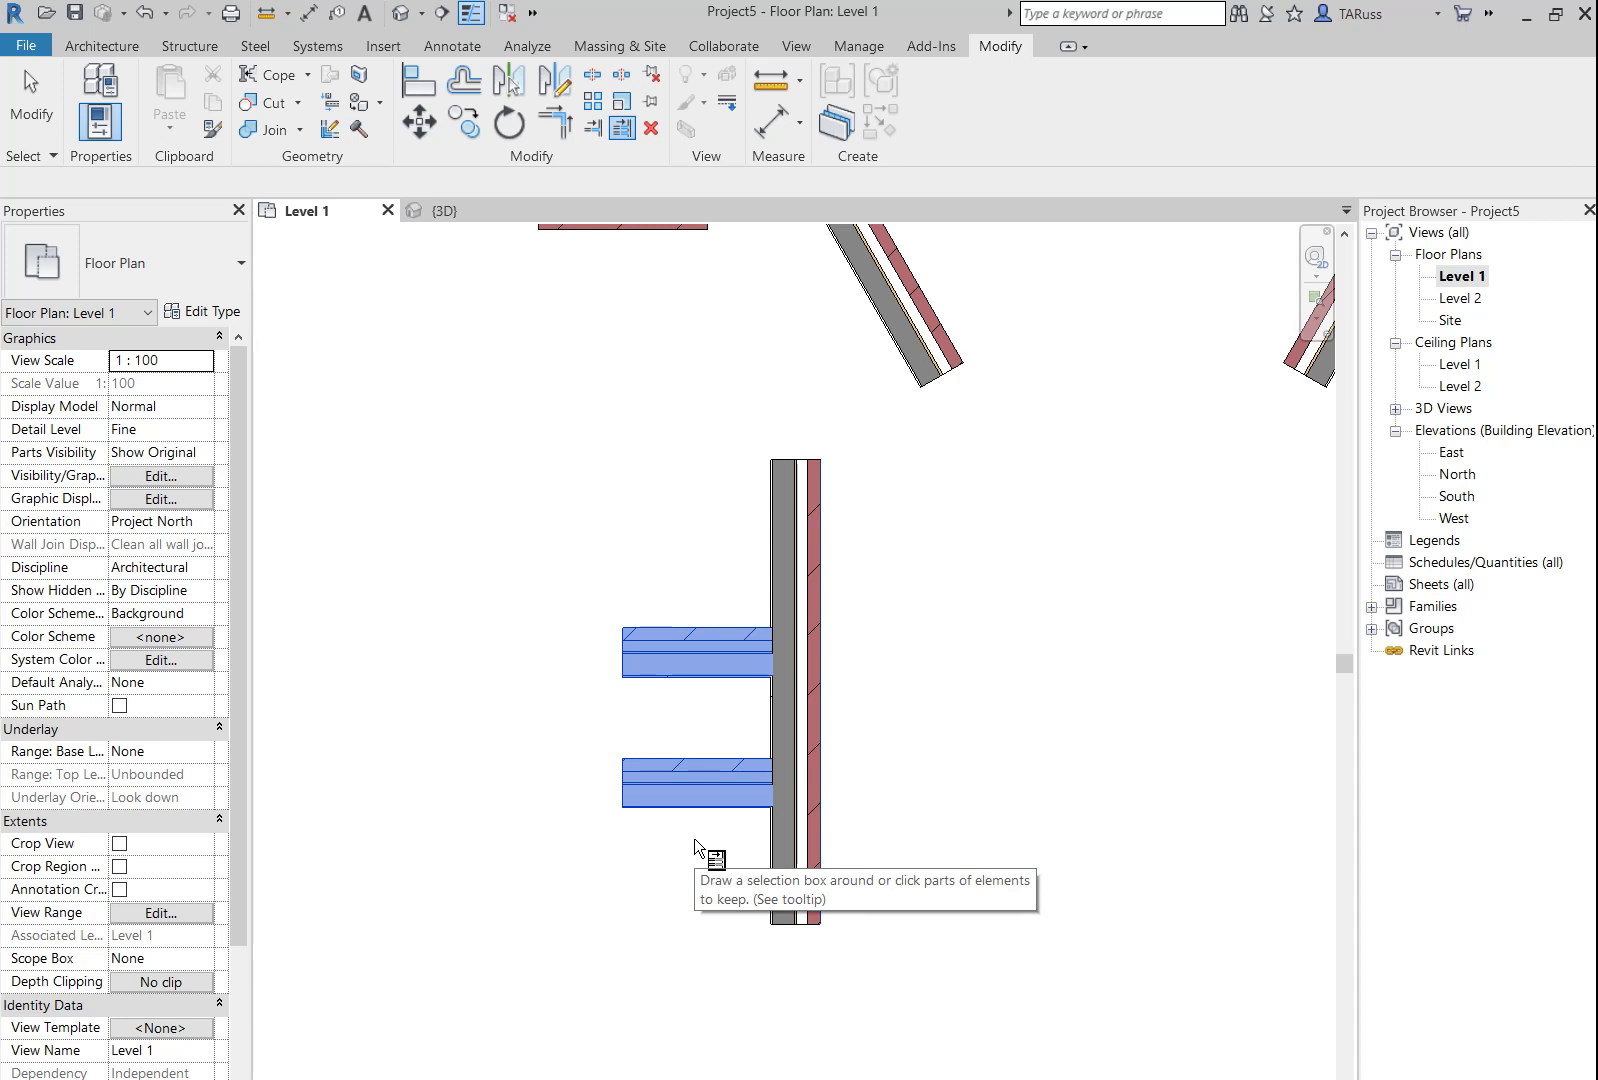
click(44, 108)
key(Escape)
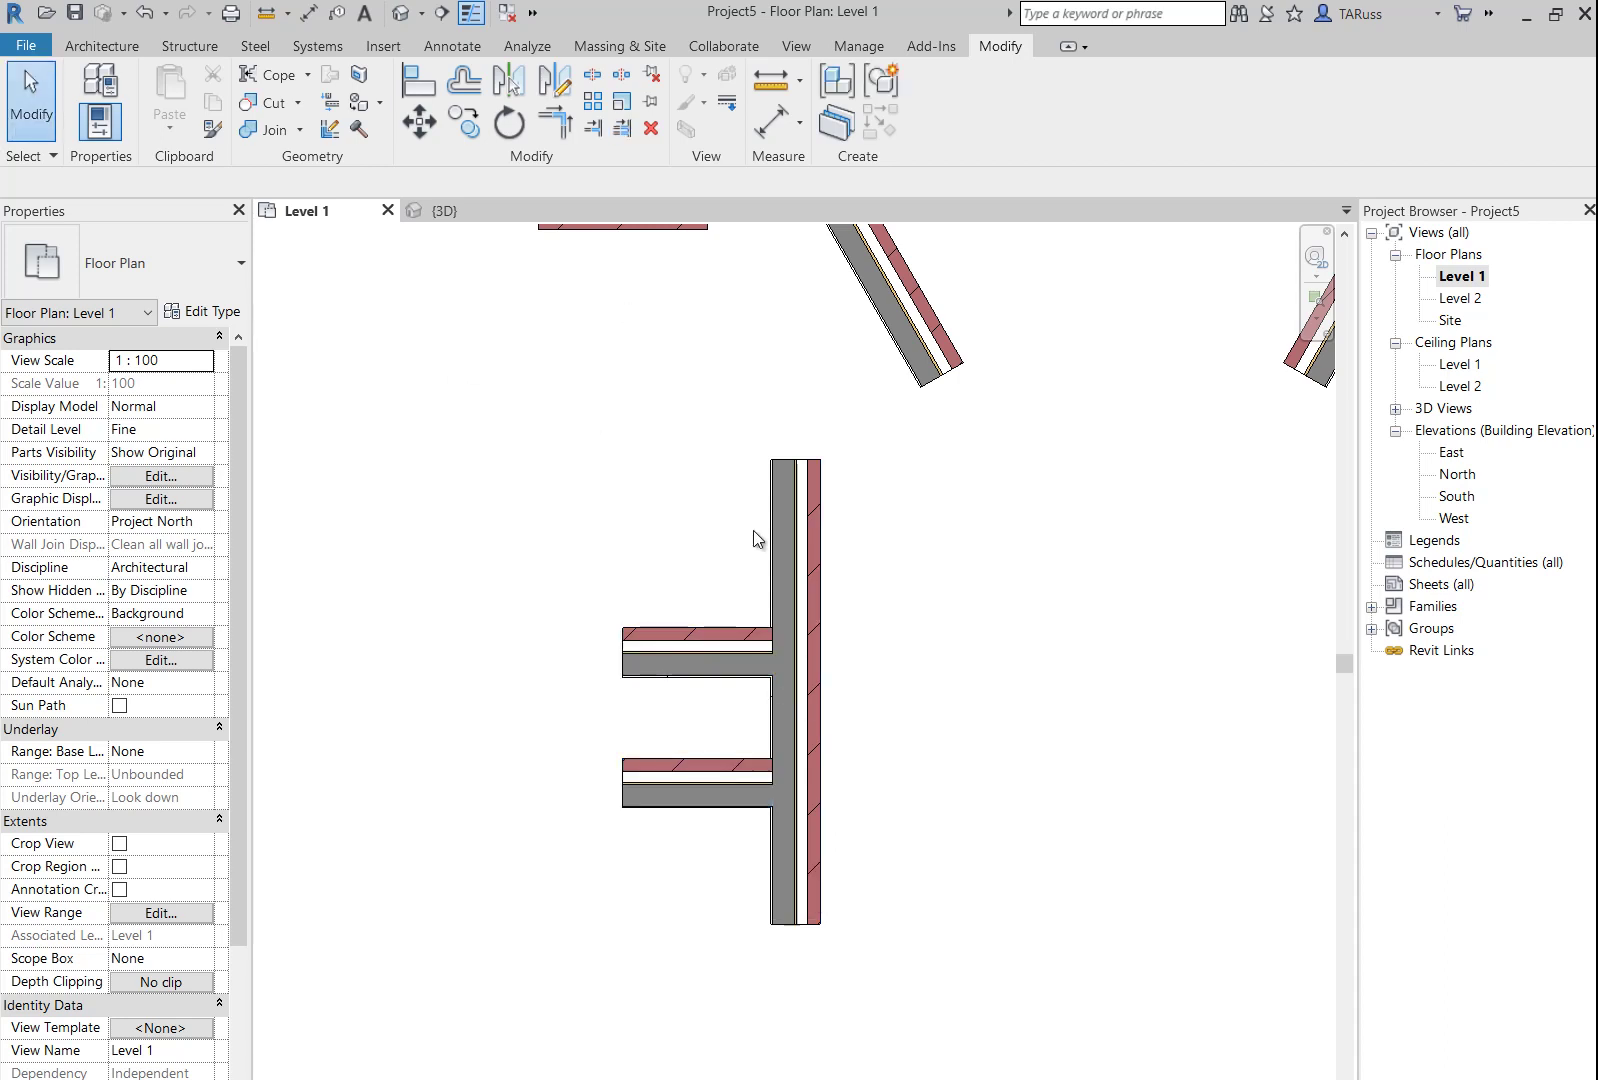
- Rotate the 1200 wall about its centre to 49°, parallel beside the angled wall
scroll(760, 537, down, 3)
scroll(784, 401, up, 5)
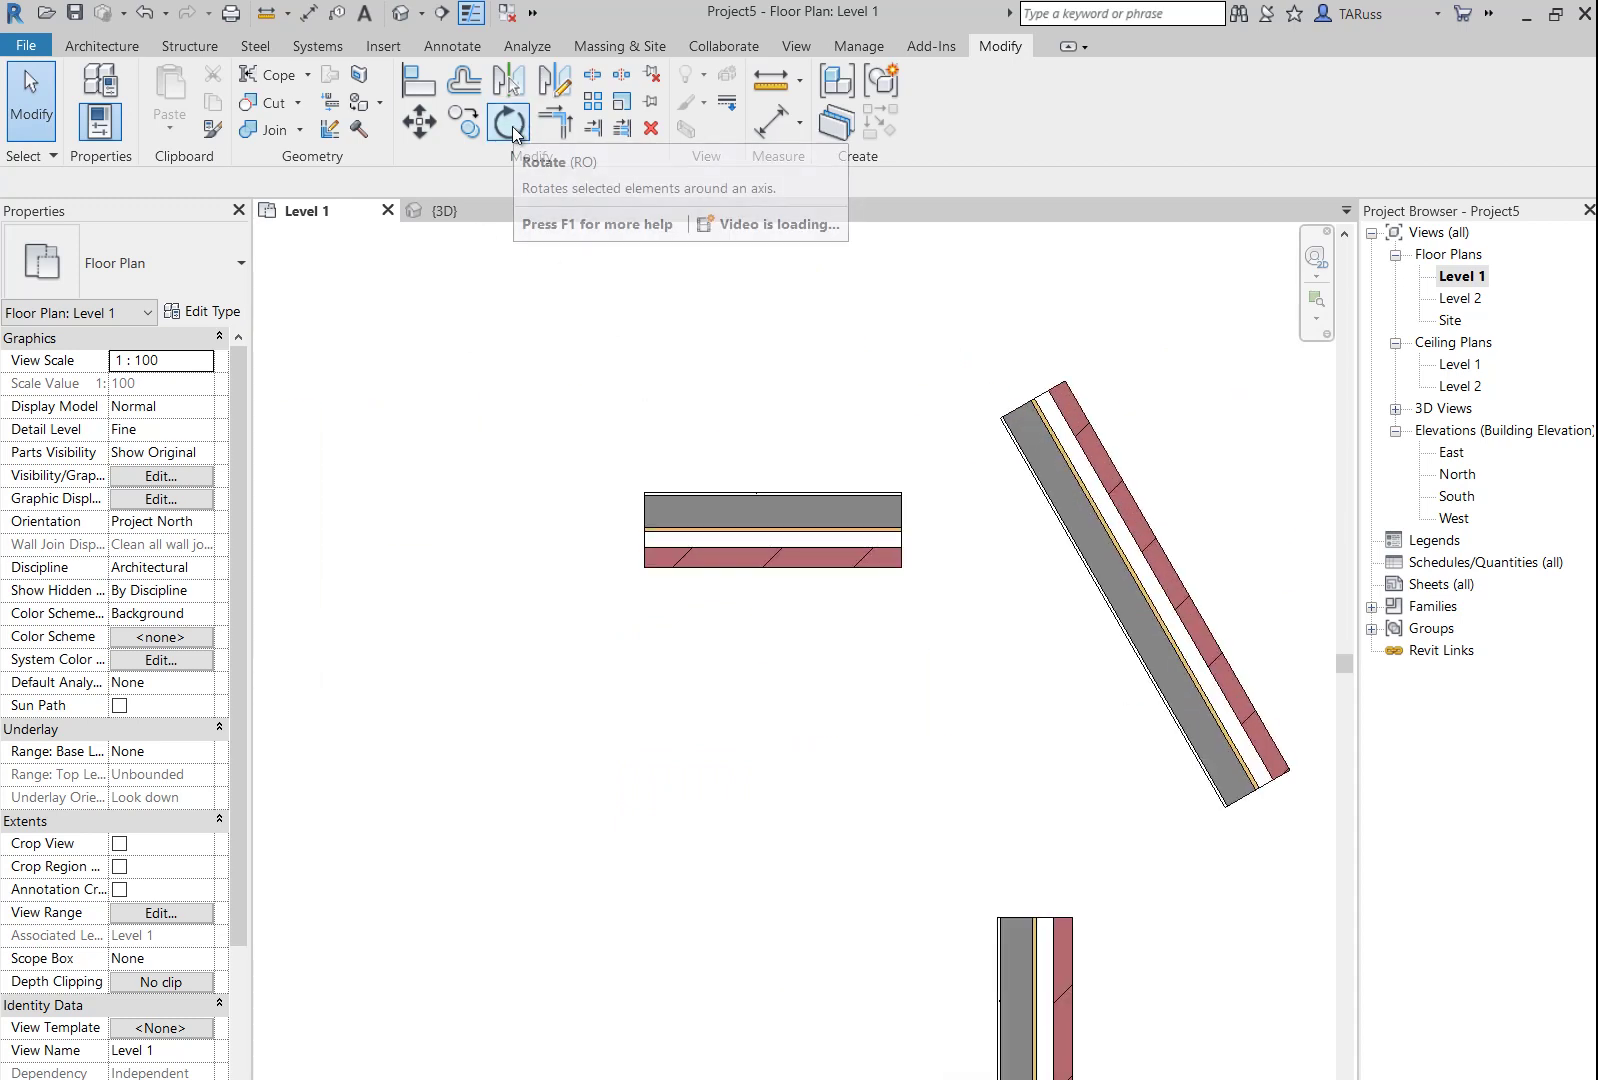
click(767, 531)
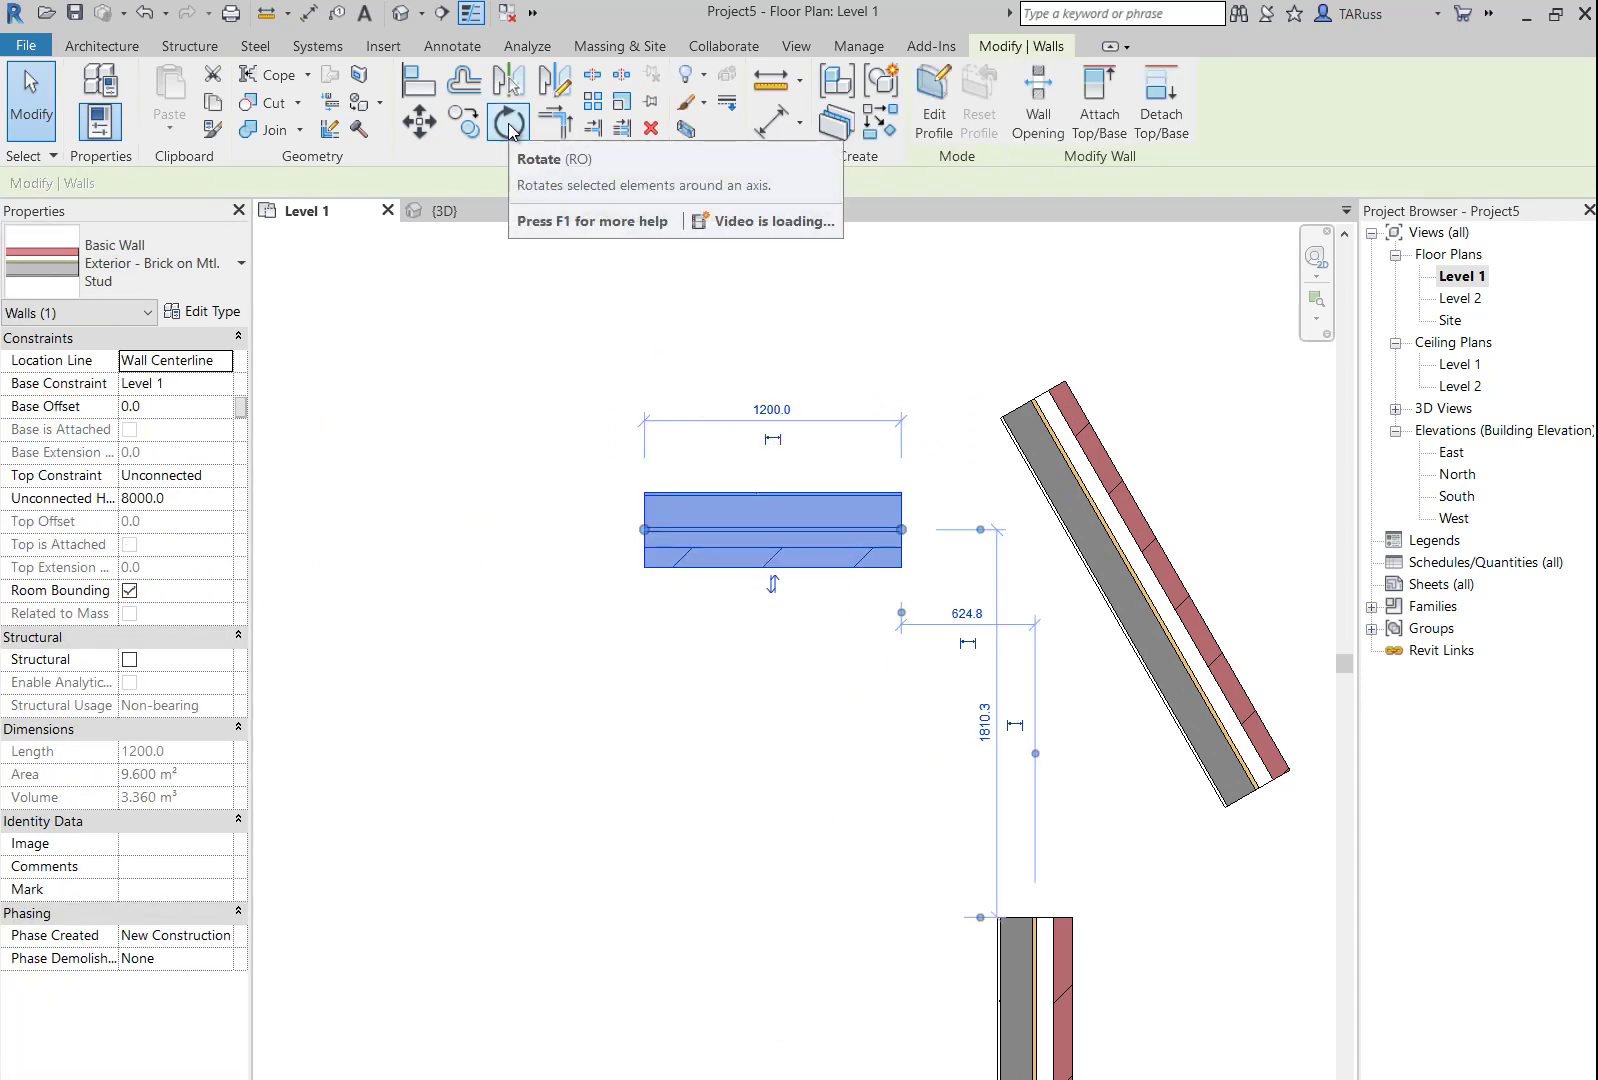
click(509, 128)
scroll(760, 533, up, 2)
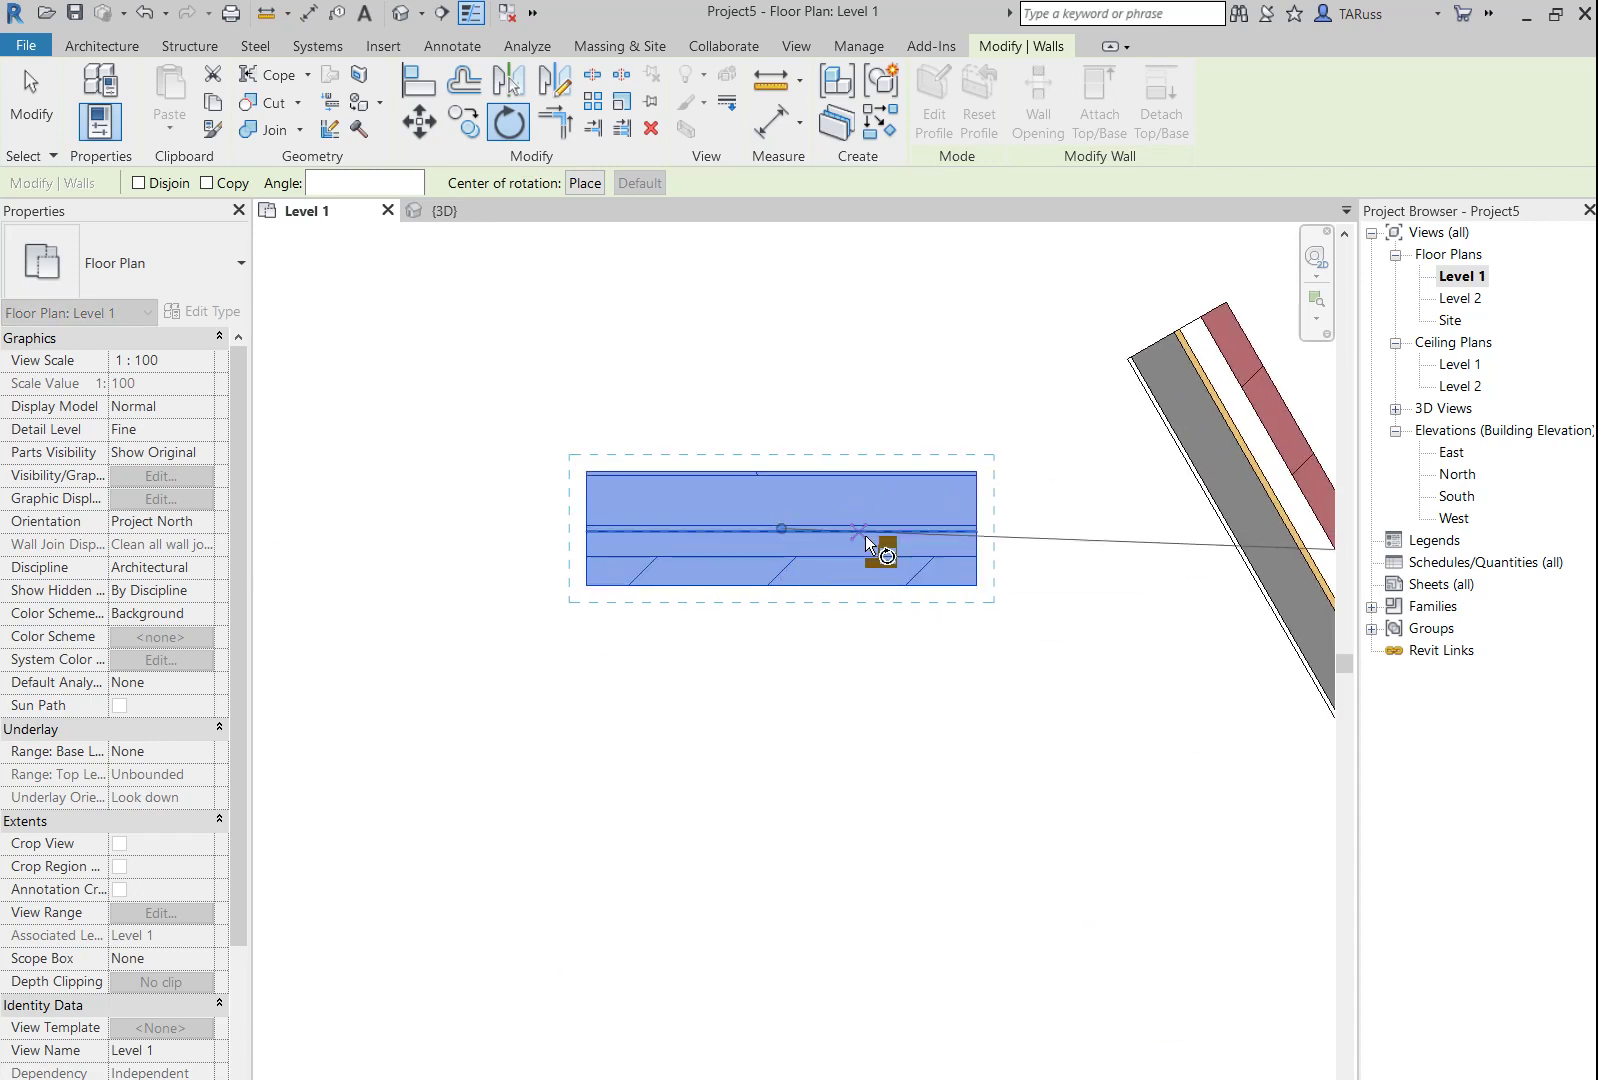
scroll(855, 535, down, 2)
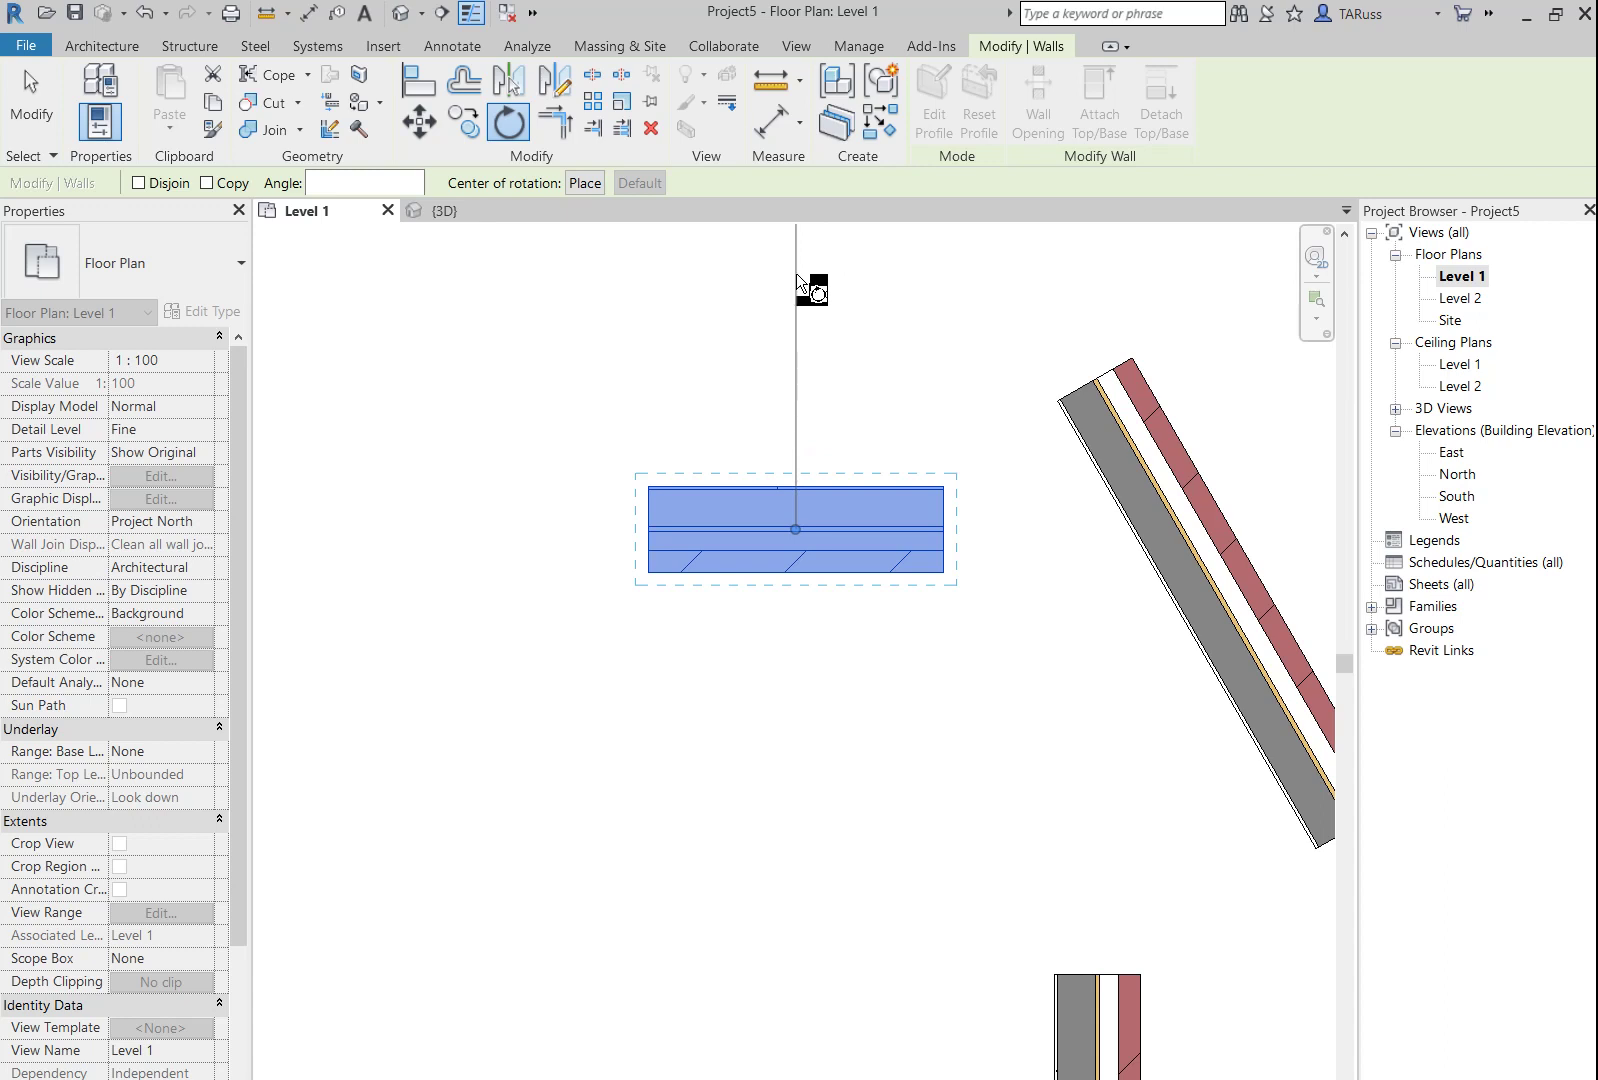
click(795, 273)
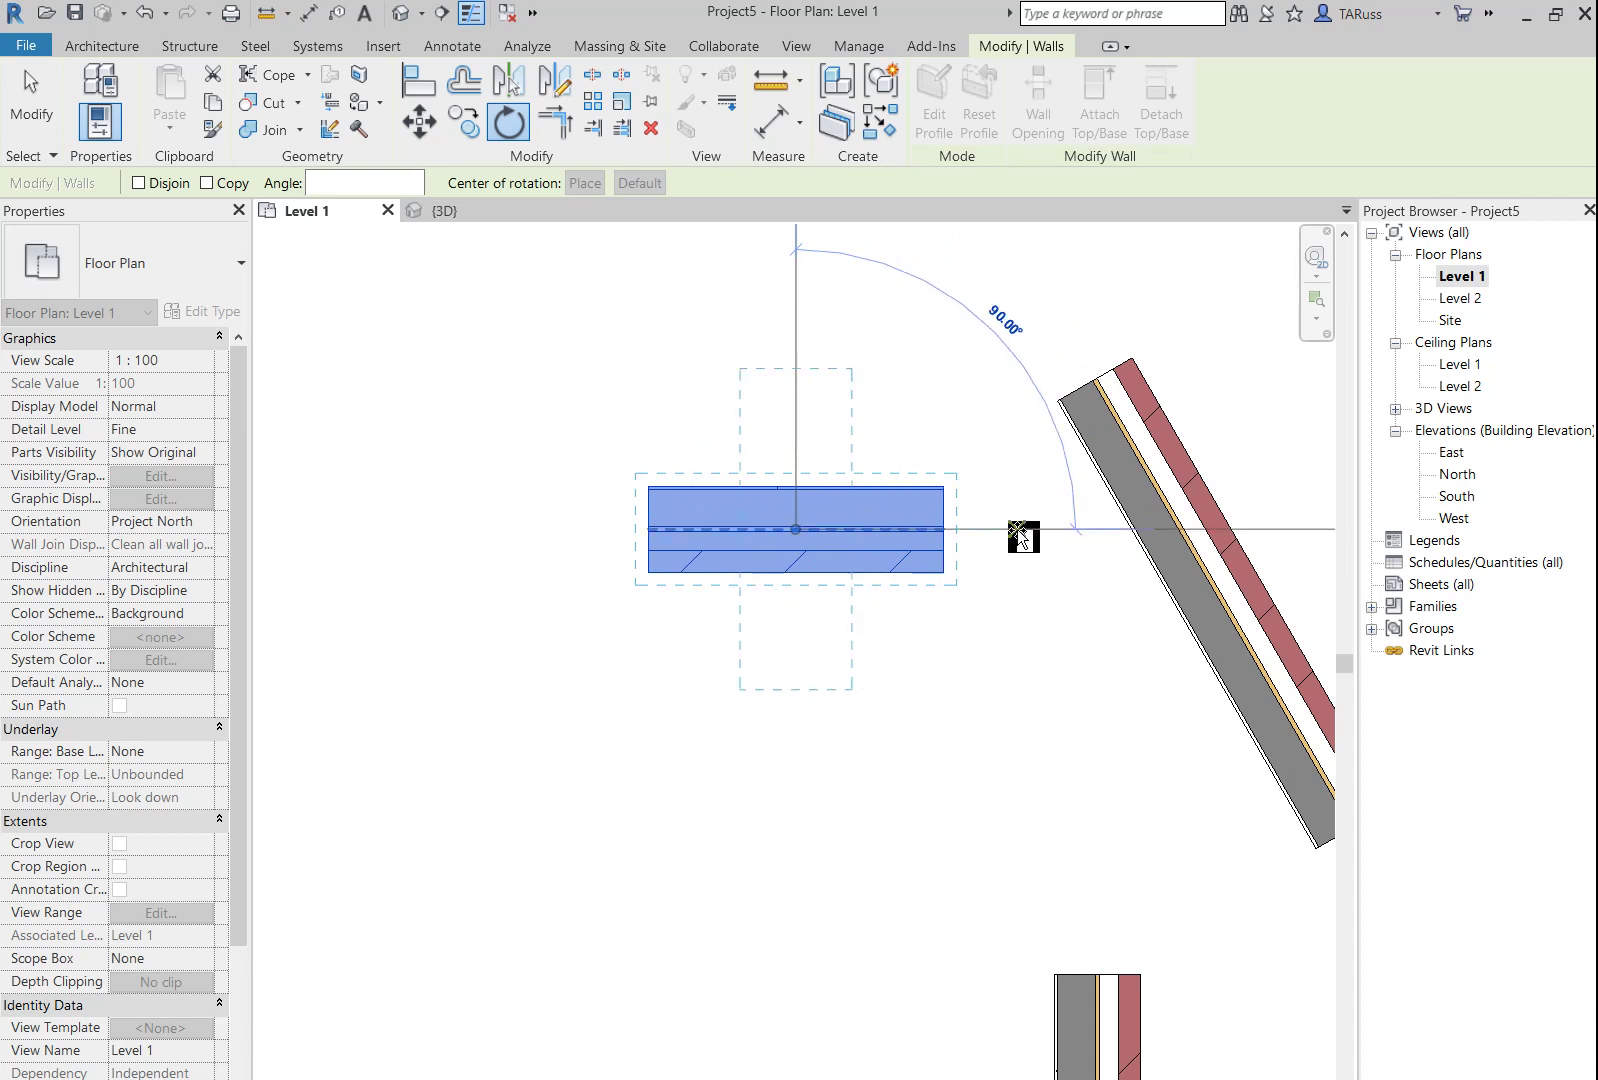
click(1002, 699)
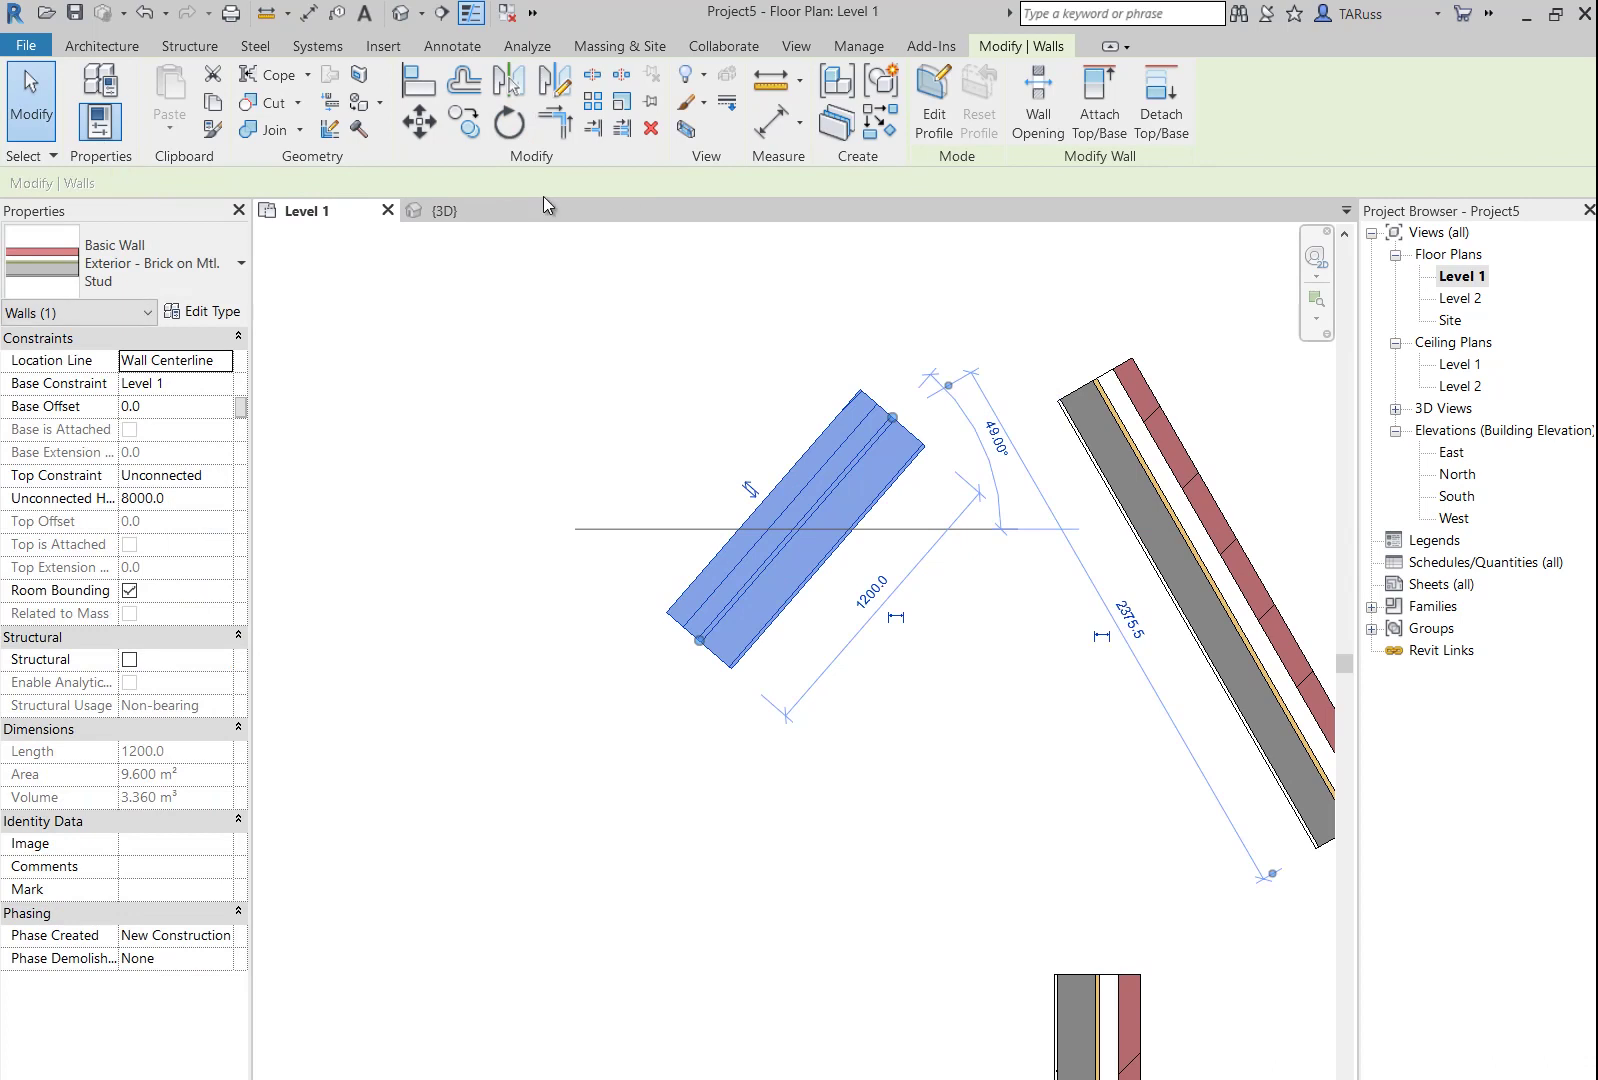
click(785, 463)
scroll(785, 463, up, 3)
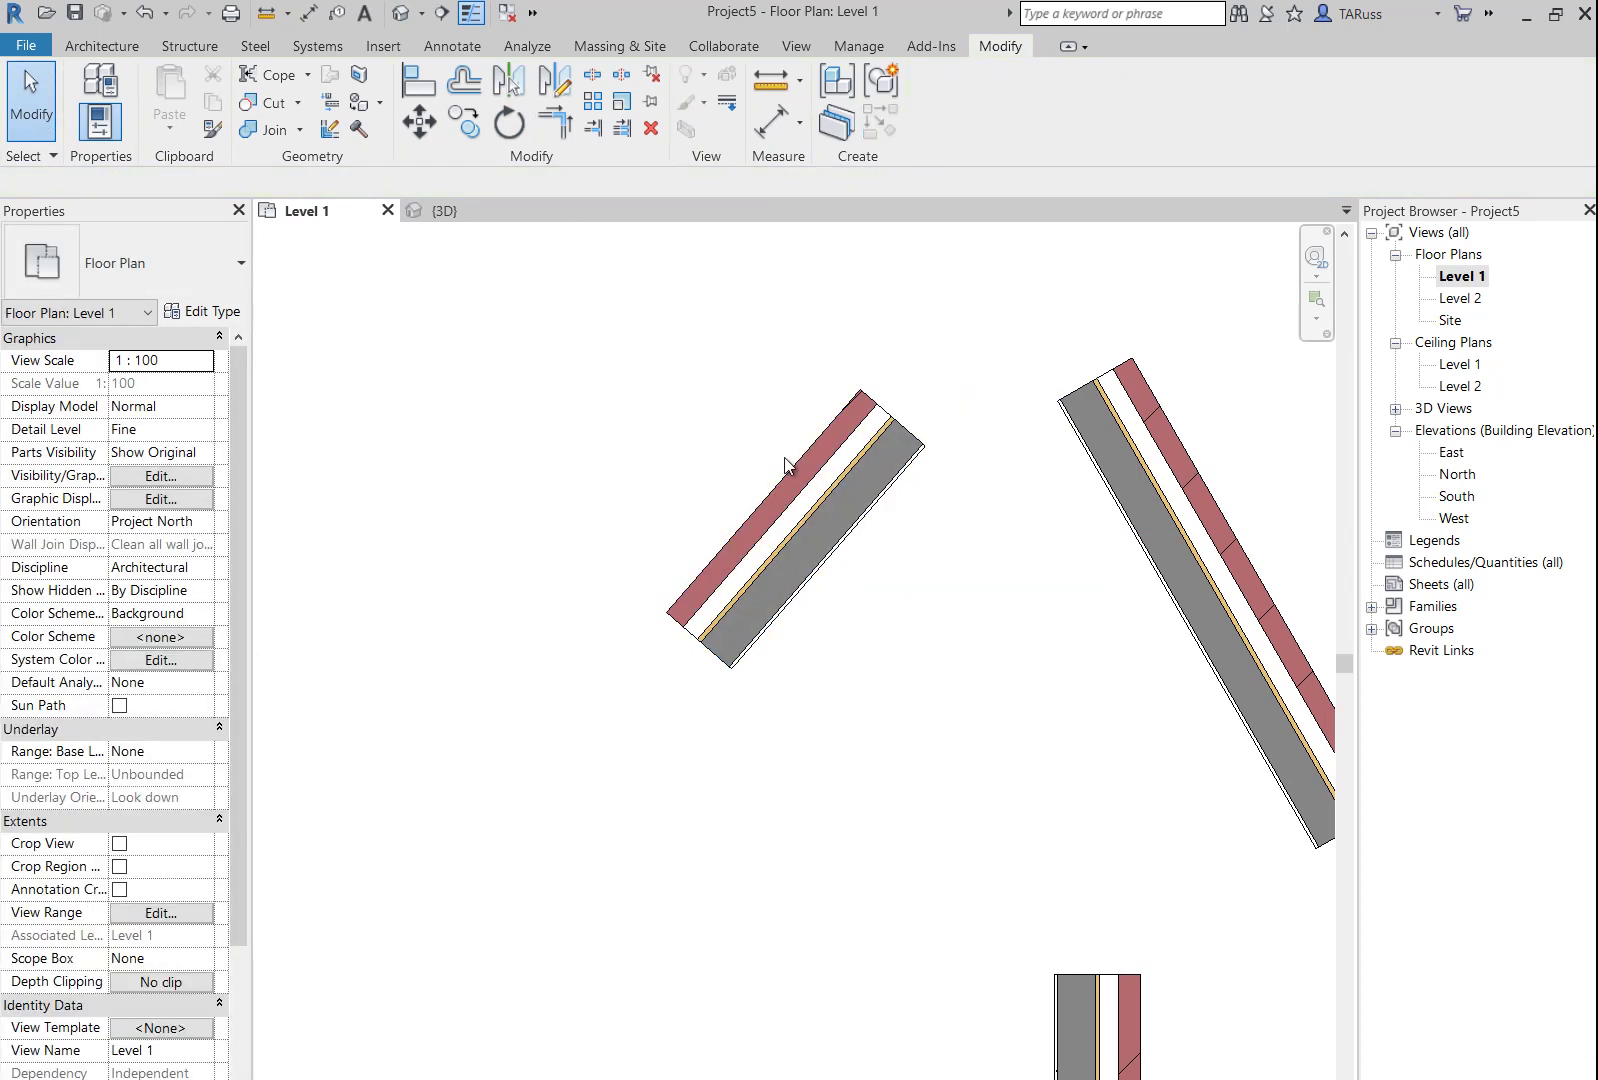
- Rotate the 1200 mm brick wall about its end corner to 64° from horizontal
click(830, 655)
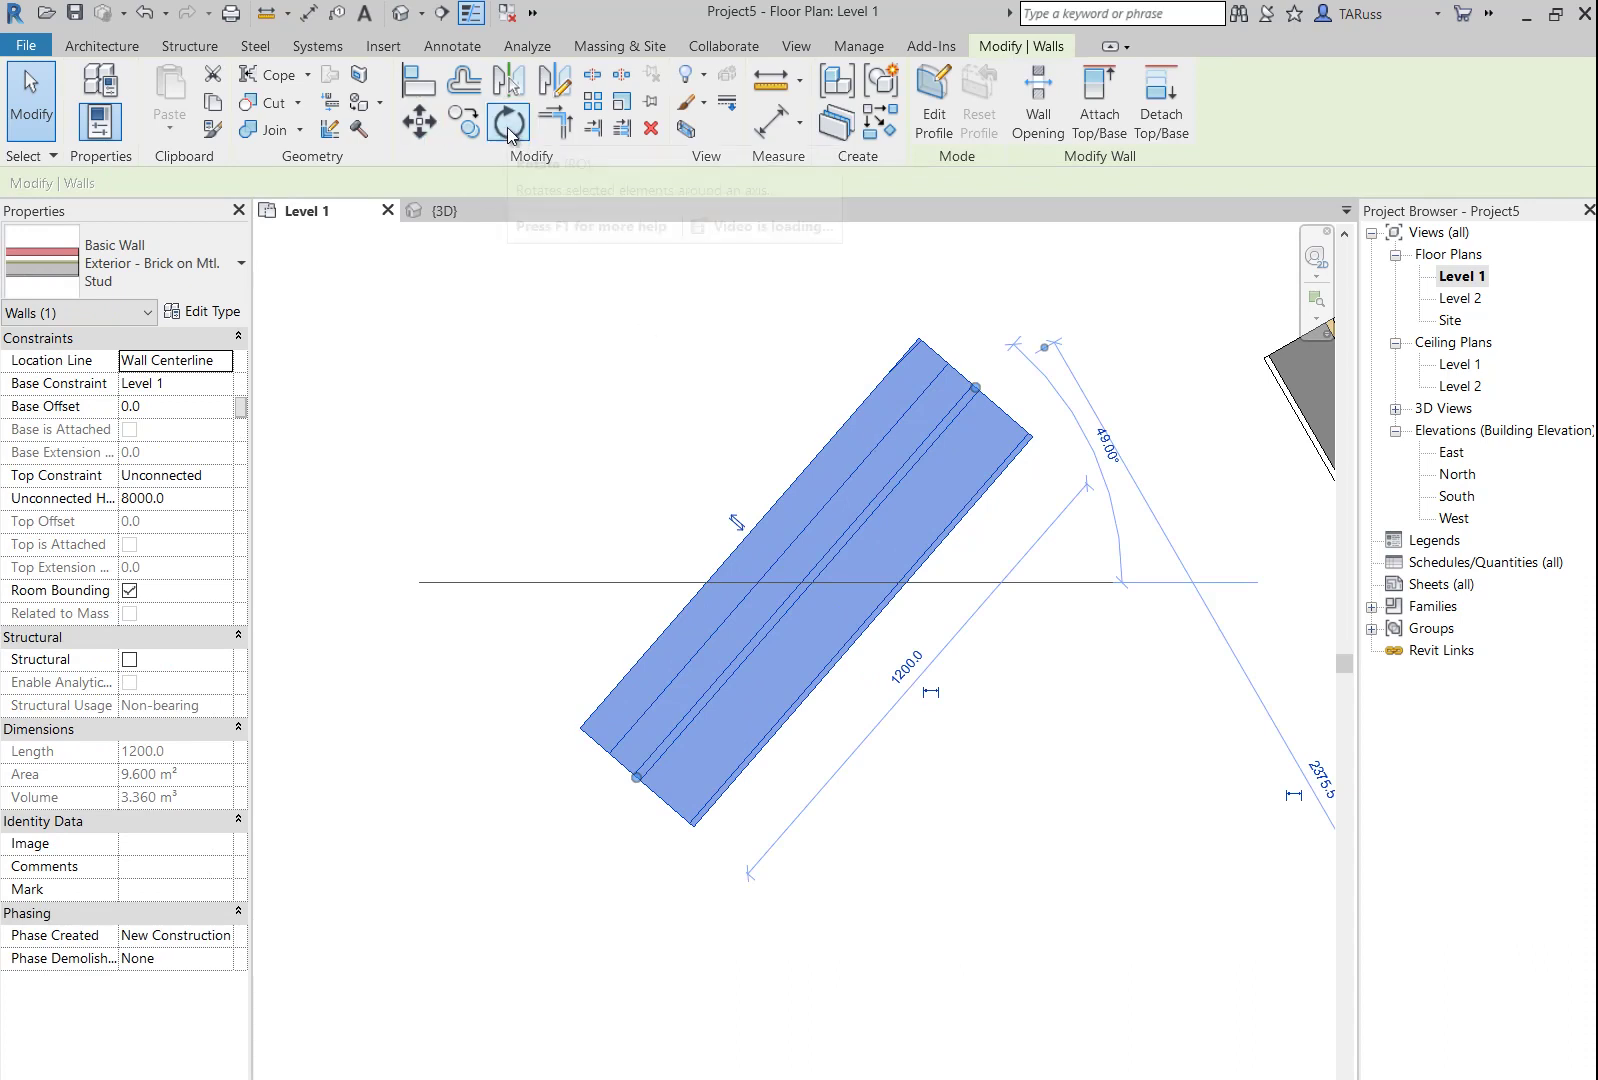
click(509, 125)
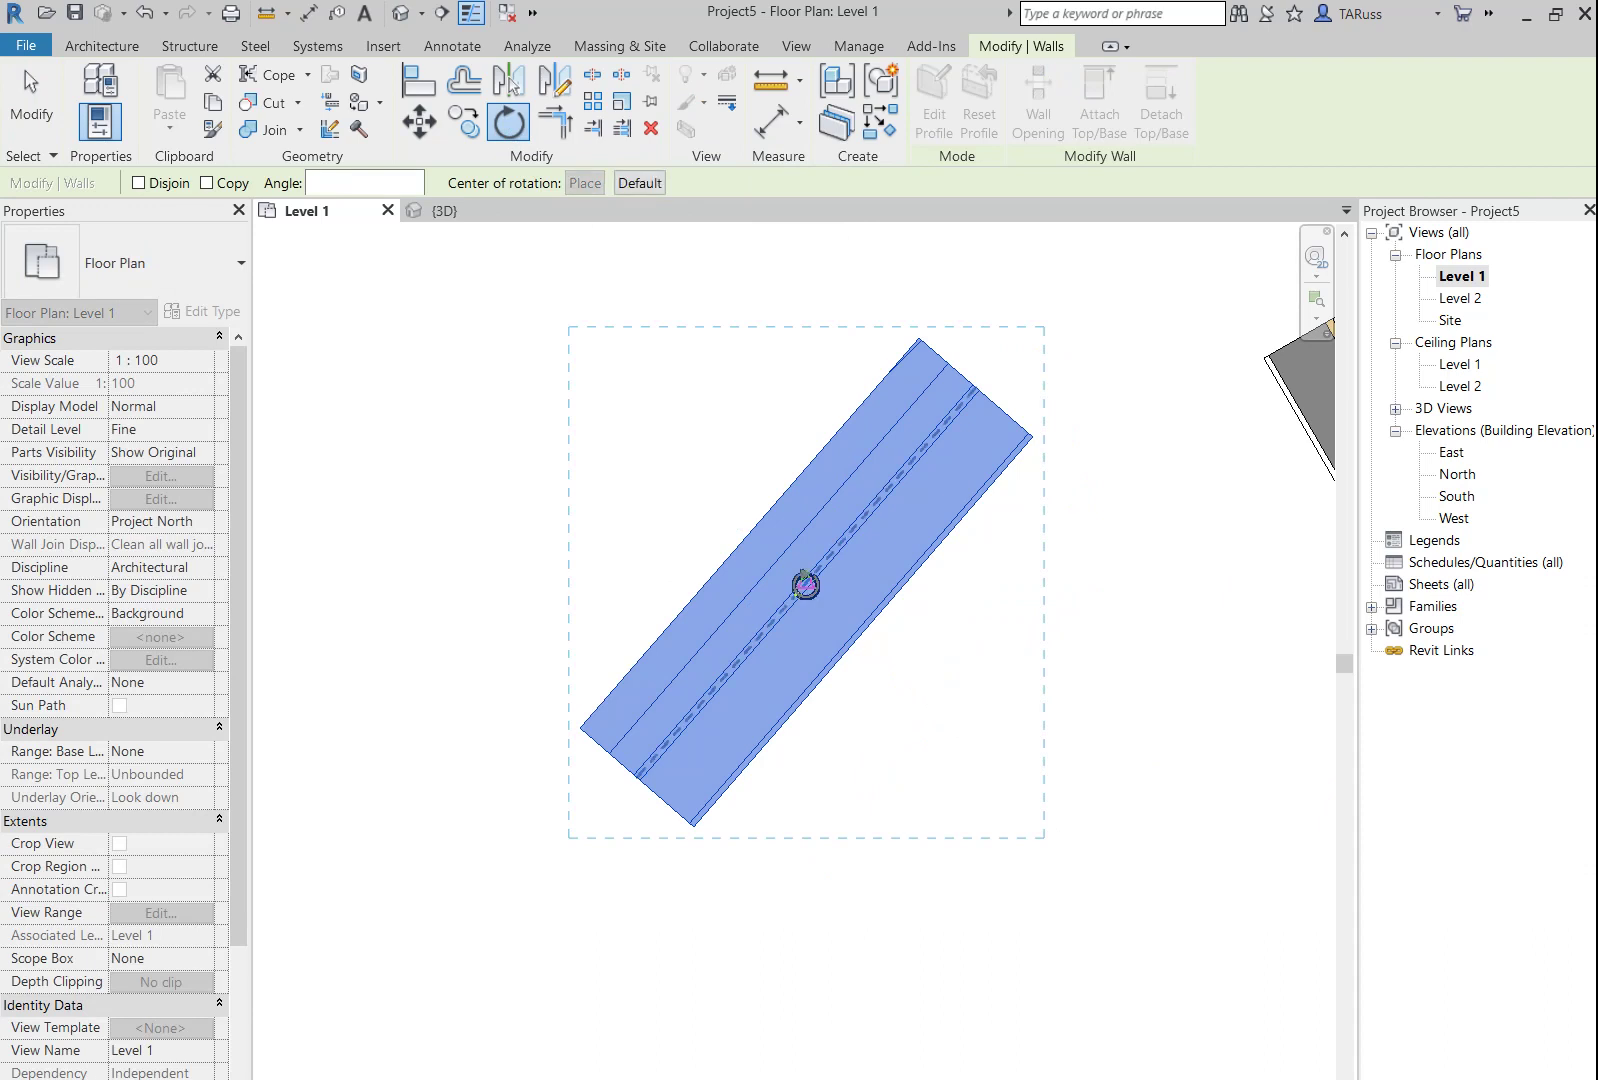
mouse_move(806, 585)
mouse_down()
mouse_move(753, 514)
mouse_move(669, 532)
mouse_move(581, 727)
mouse_up()
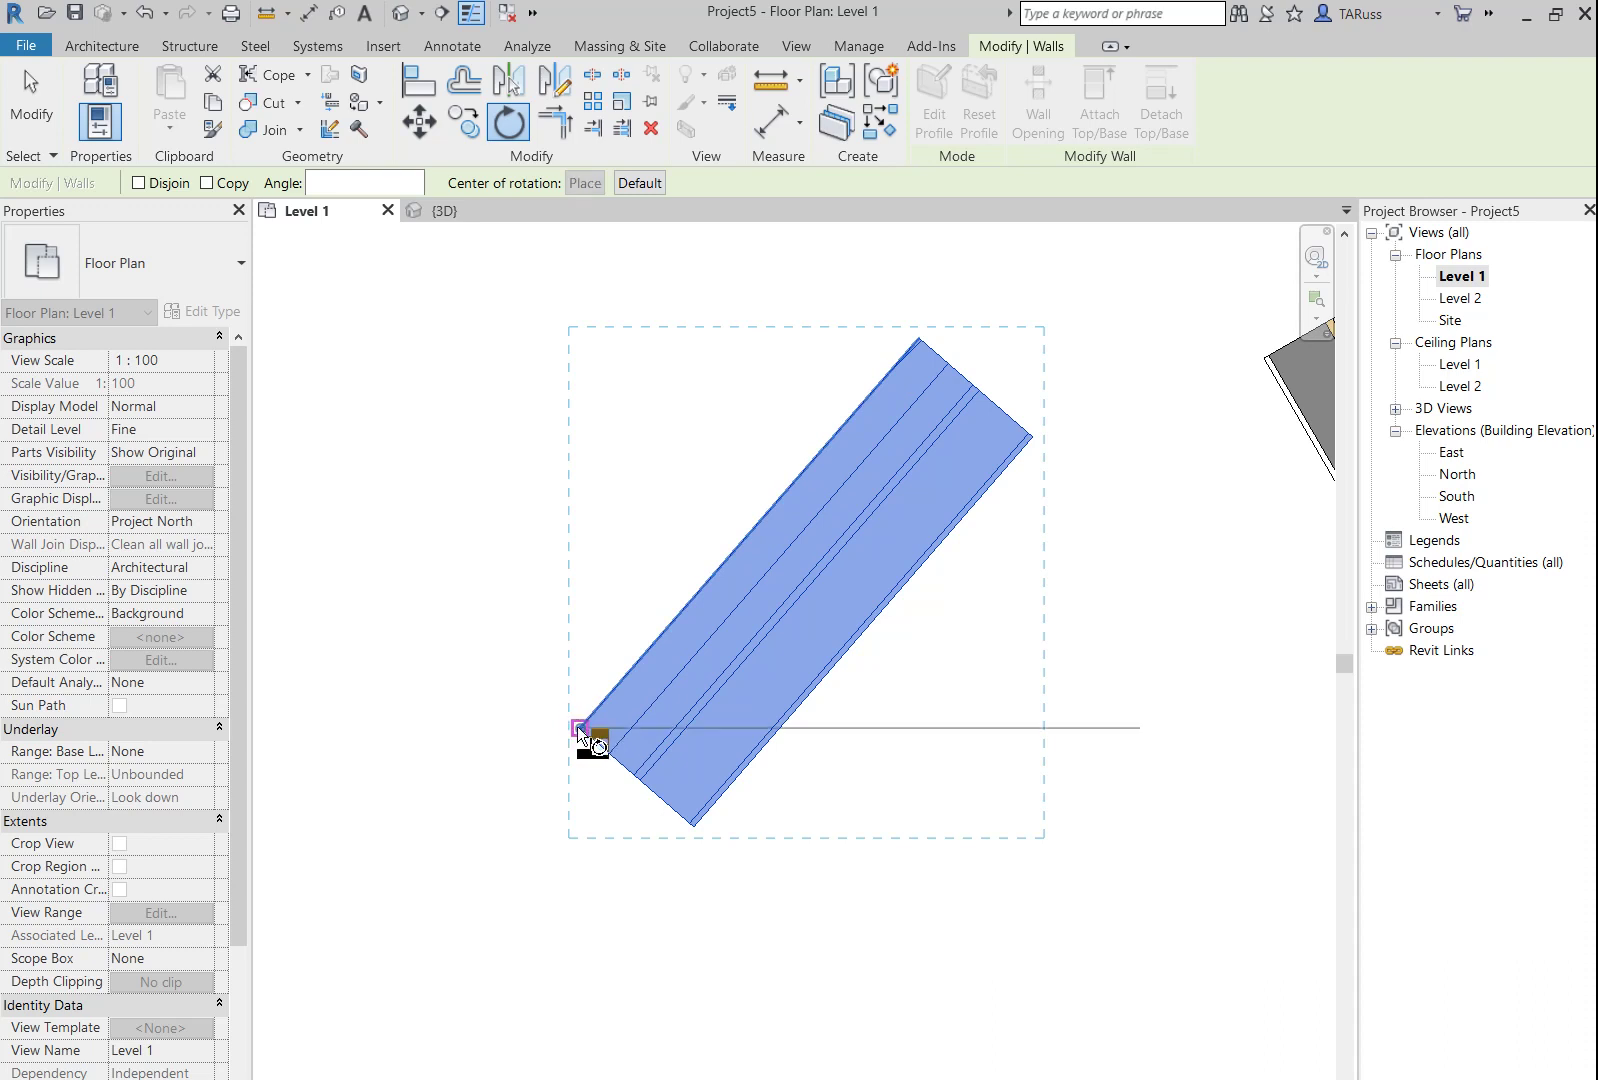
click(988, 740)
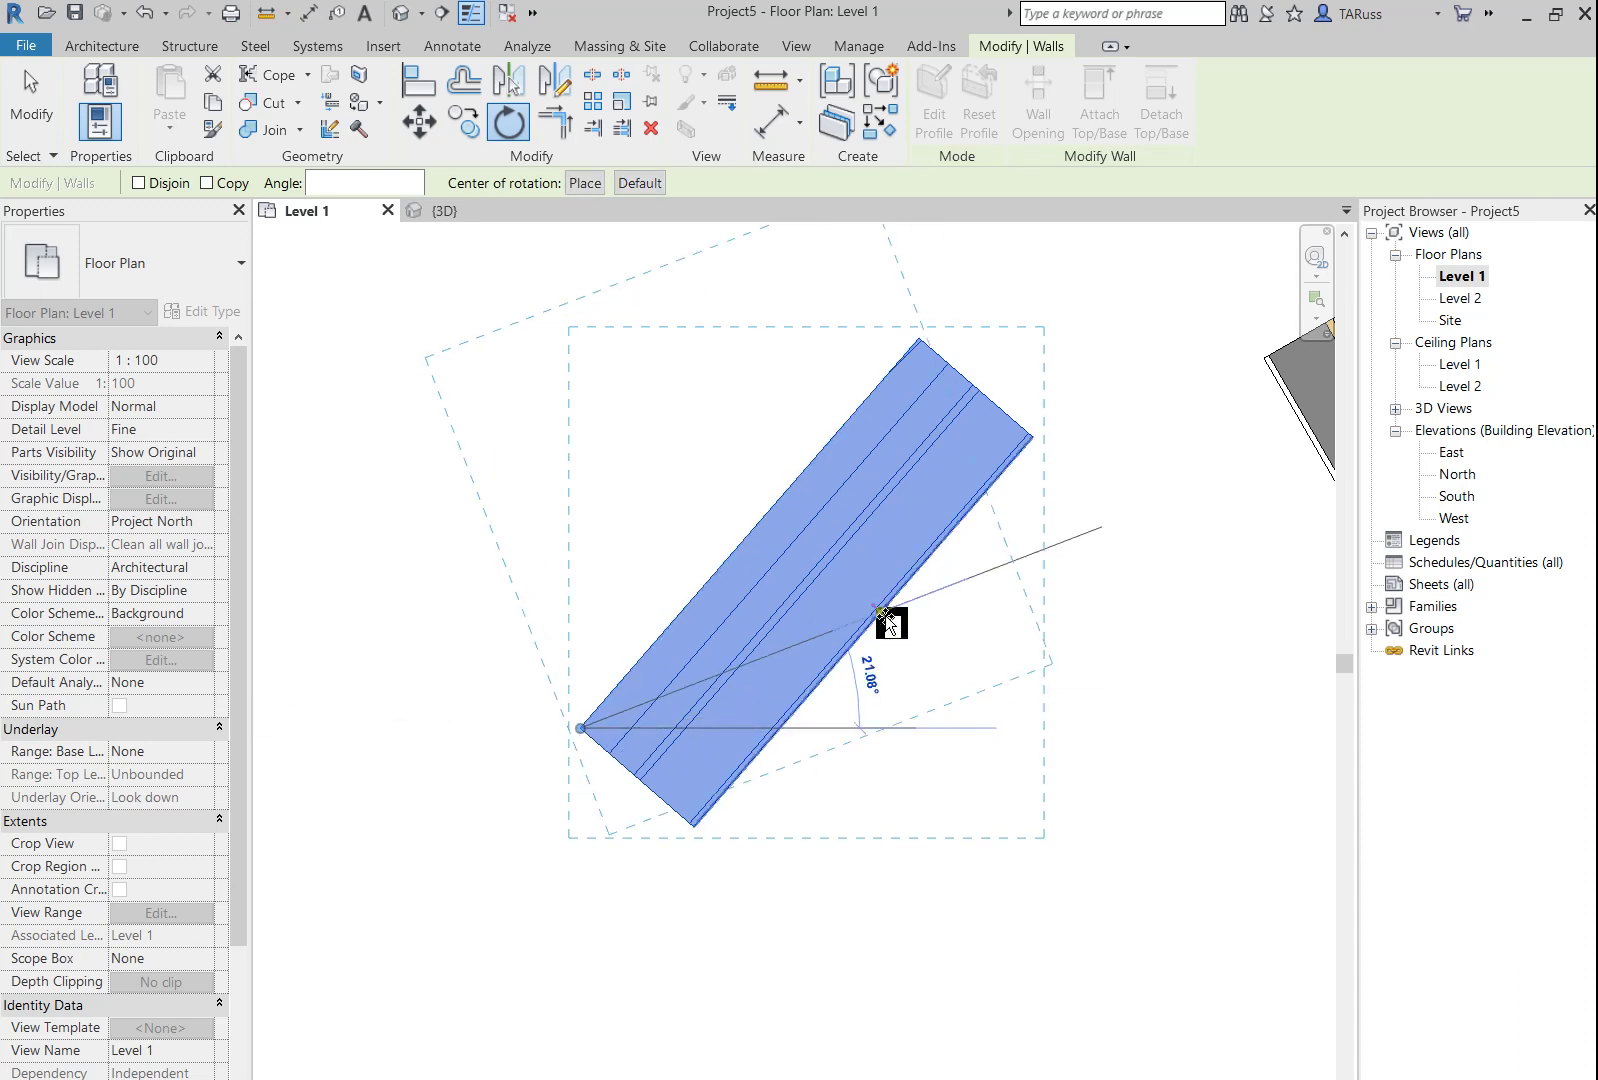
click(748, 385)
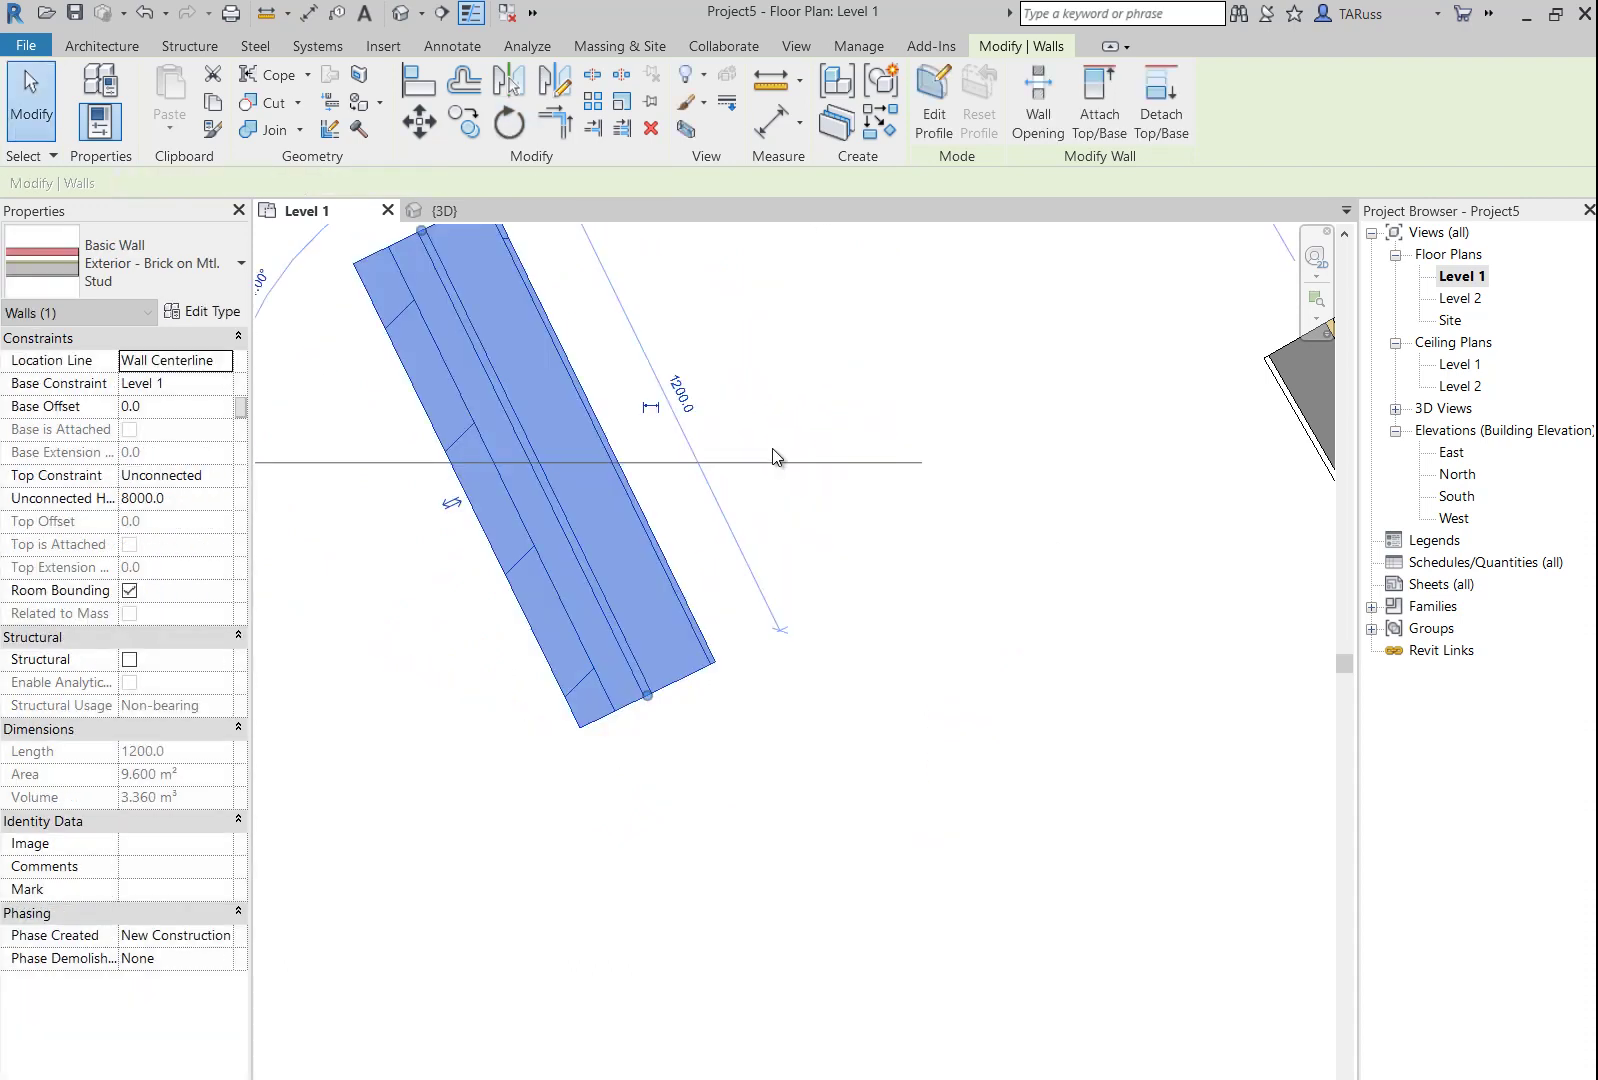
scroll(800, 520, down, 3)
scroll(805, 546, up, 3)
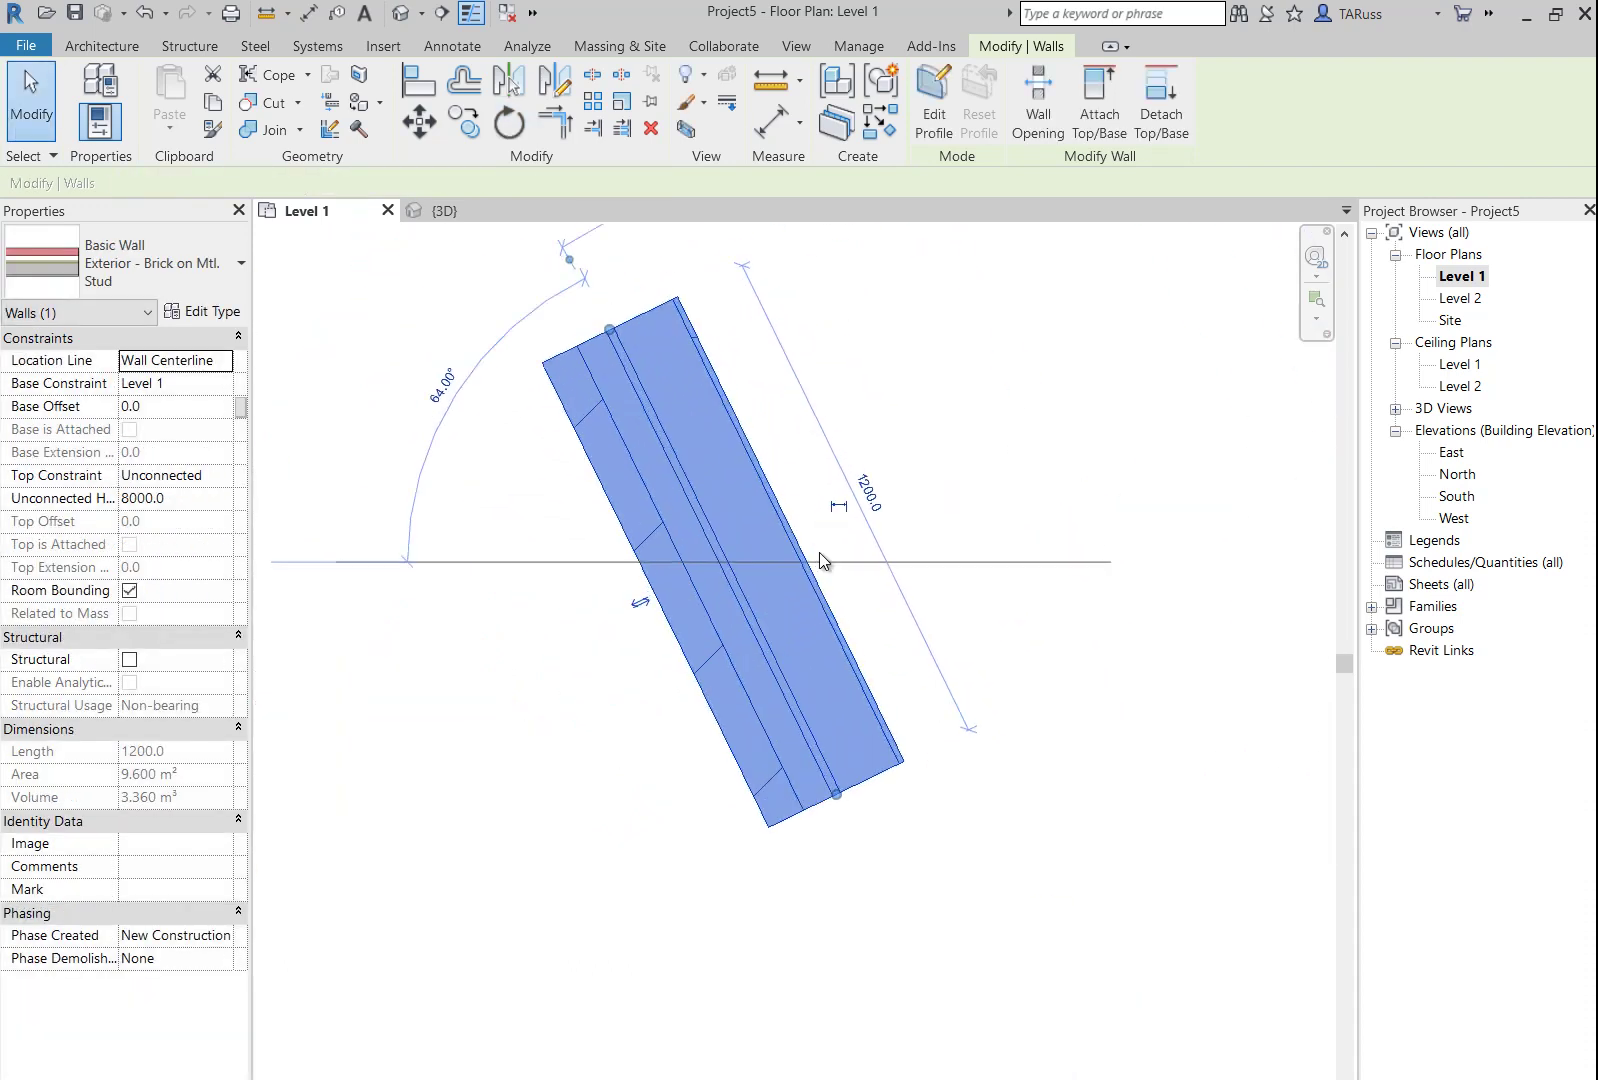